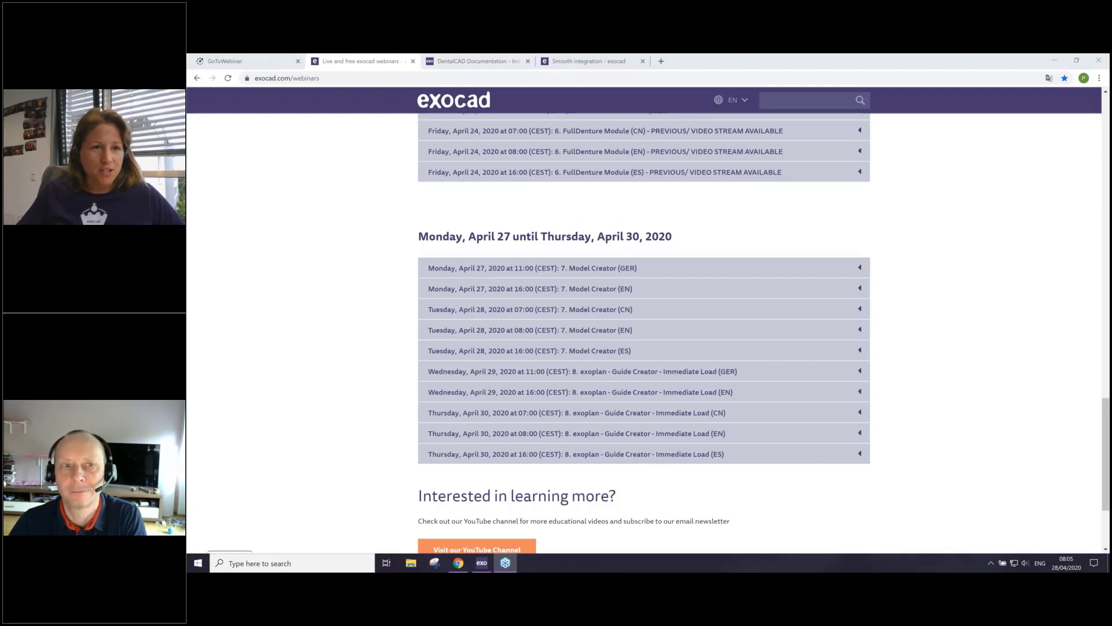
- Review the April 20–30 webinar schedule and the details of the Monday, April 27, 11:00 Model Creator (GER) session
scroll(261, 103, "up", 4)
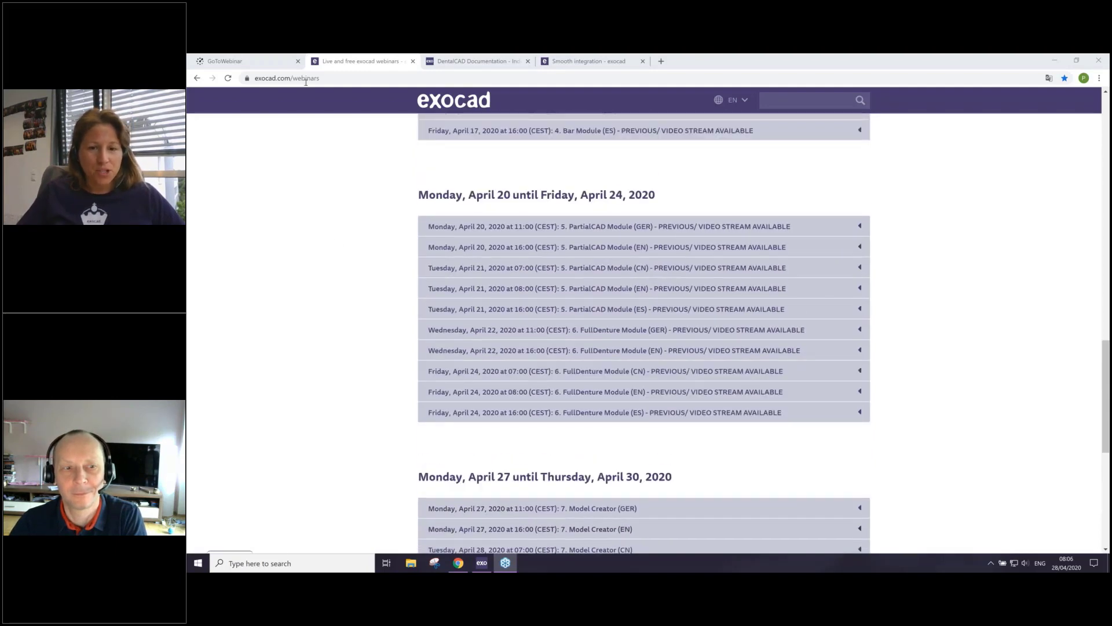
scroll(261, 103, "down", 3)
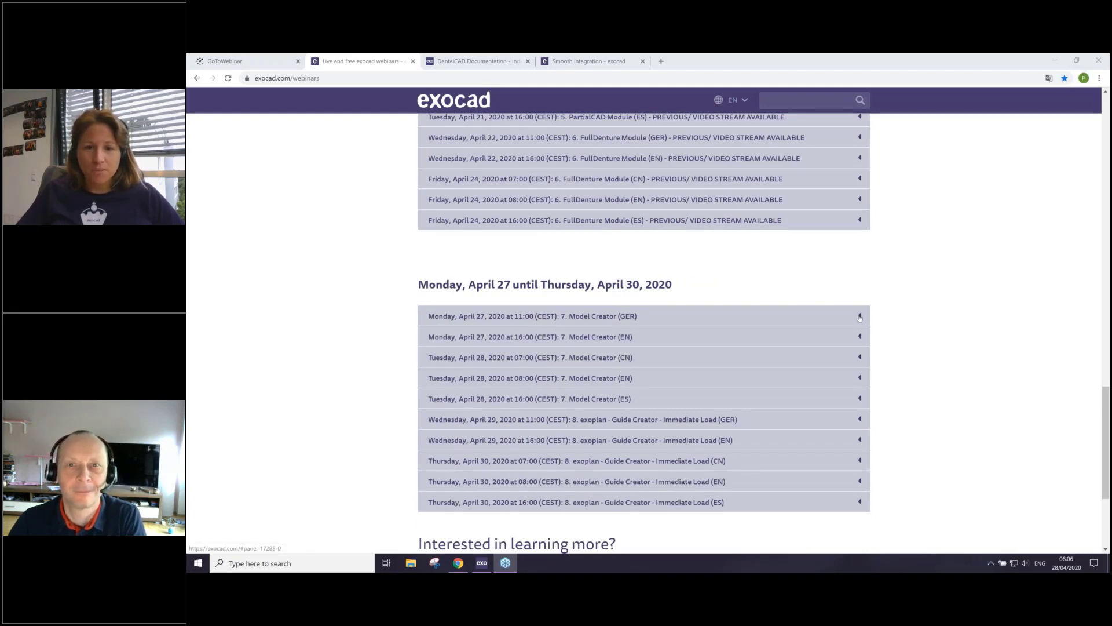
left_click(859, 316)
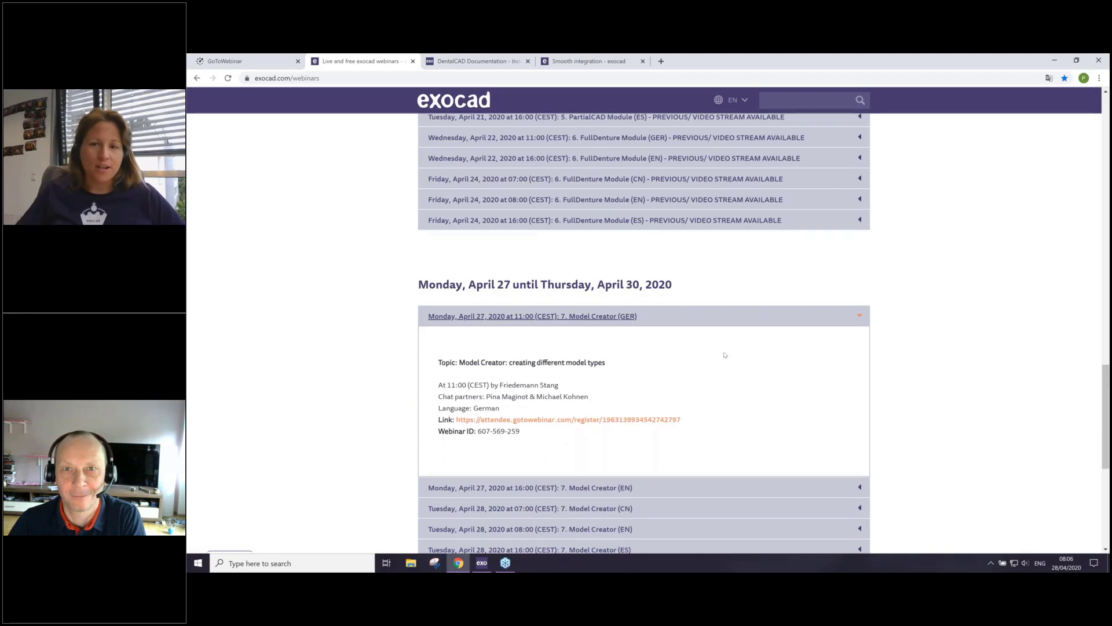
left_click(861, 317)
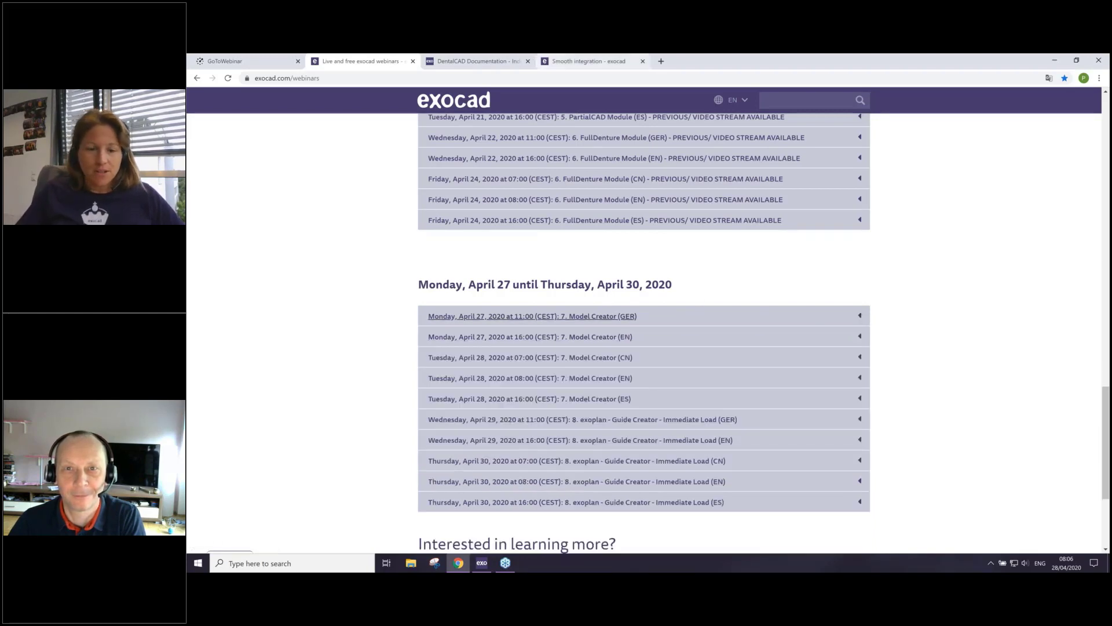
left_click(506, 563)
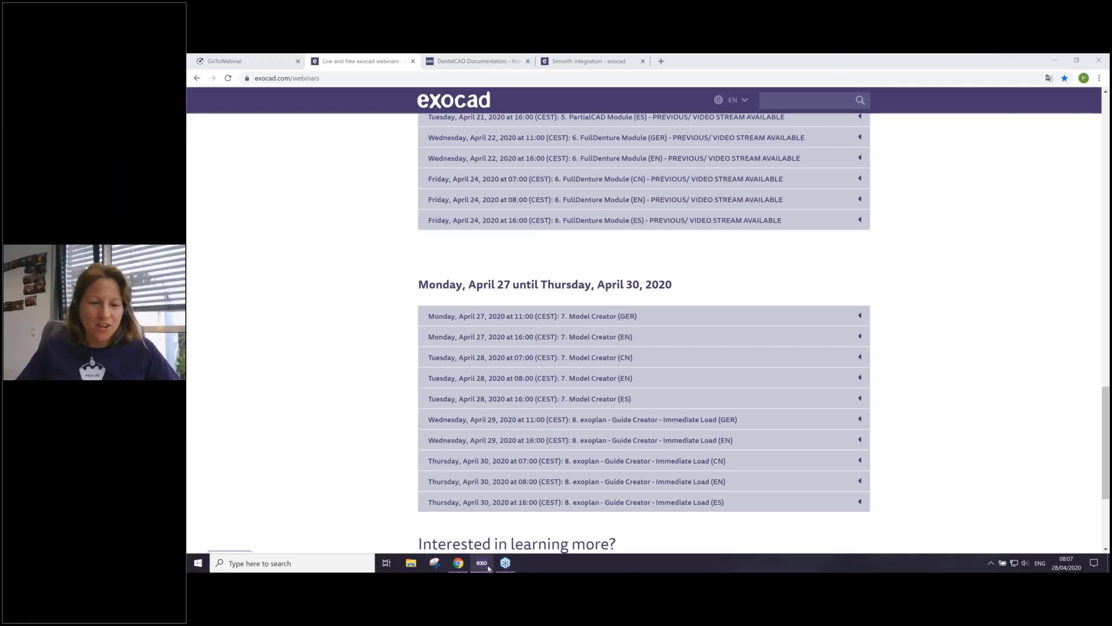
- Switch to the exocad project window and check the anatomic crown definition and parameters of tooth 12
left_click(488, 567)
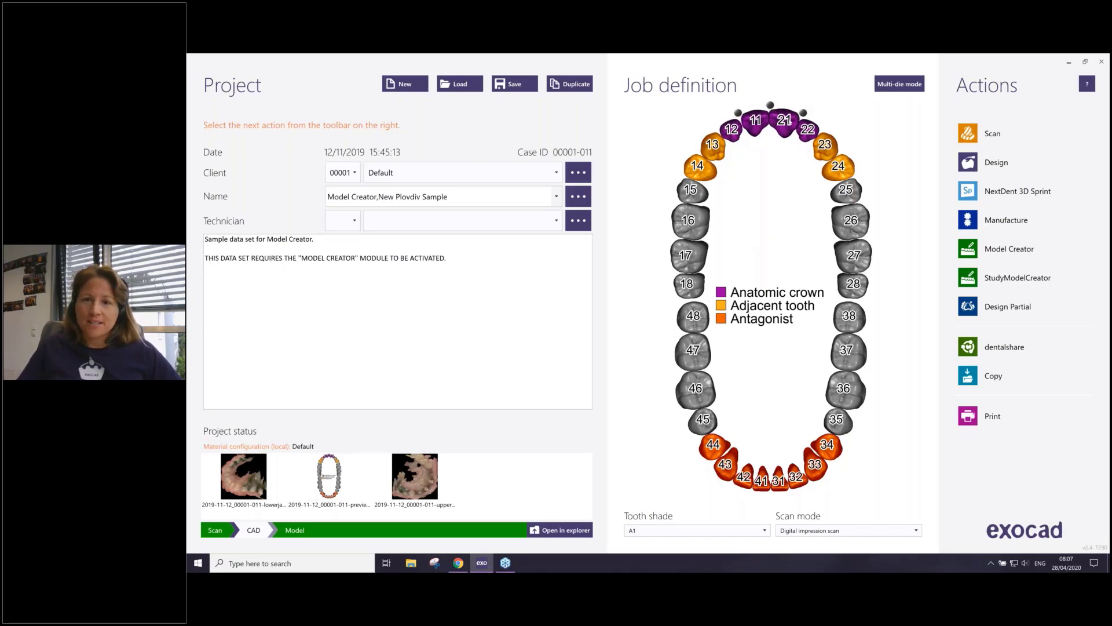
left_click(731, 129)
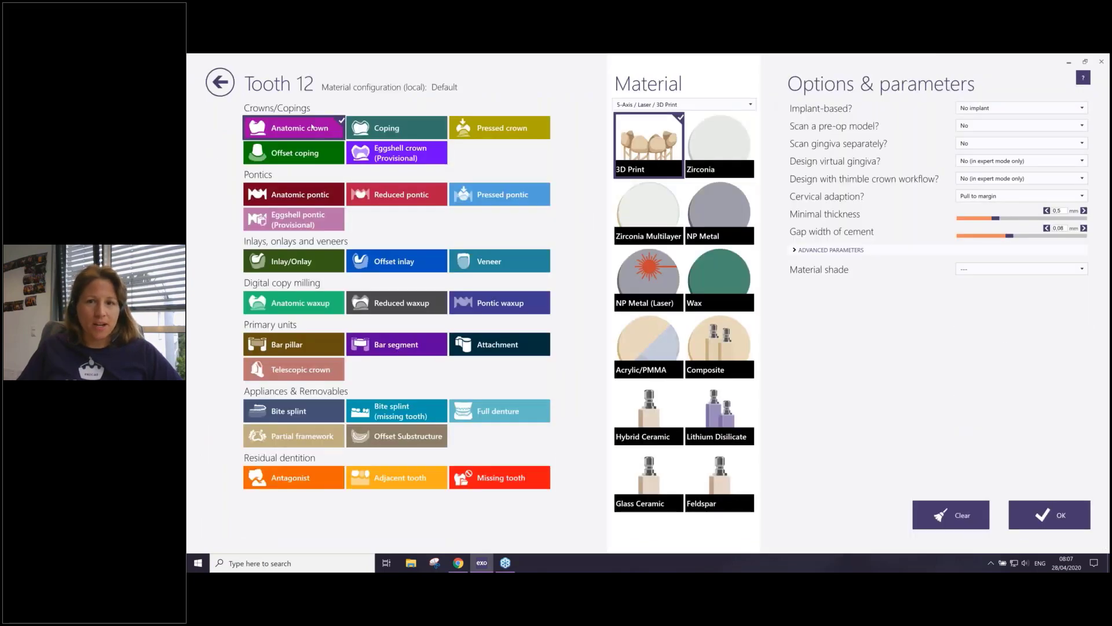
left_click(1072, 514)
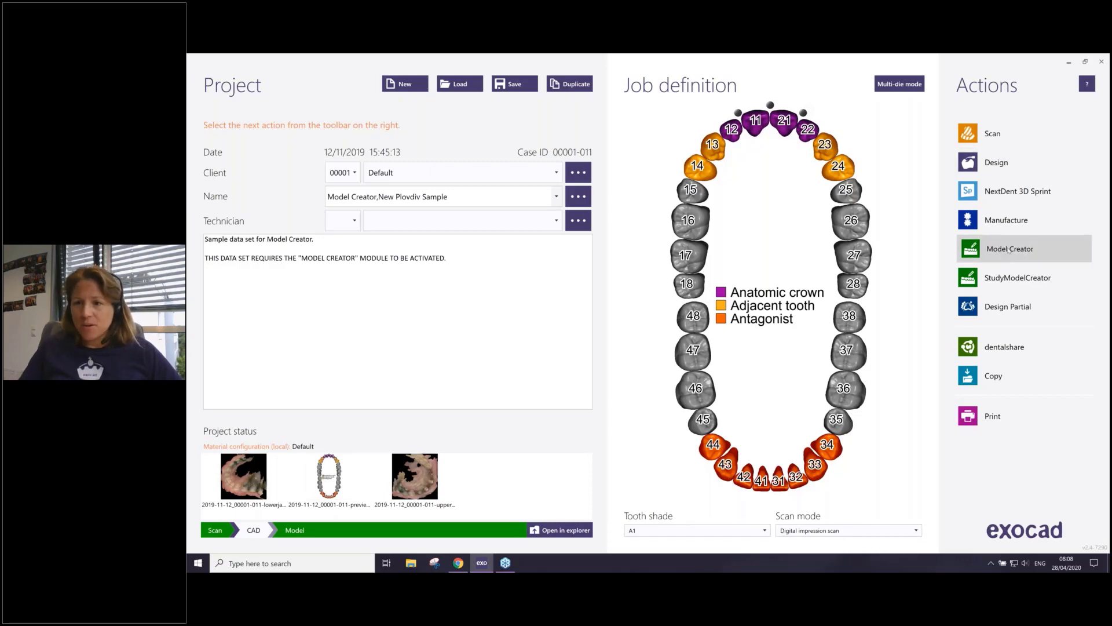
- Launch Model Creator for the current project, starting from scratch with the scan data only
left_click(1009, 248)
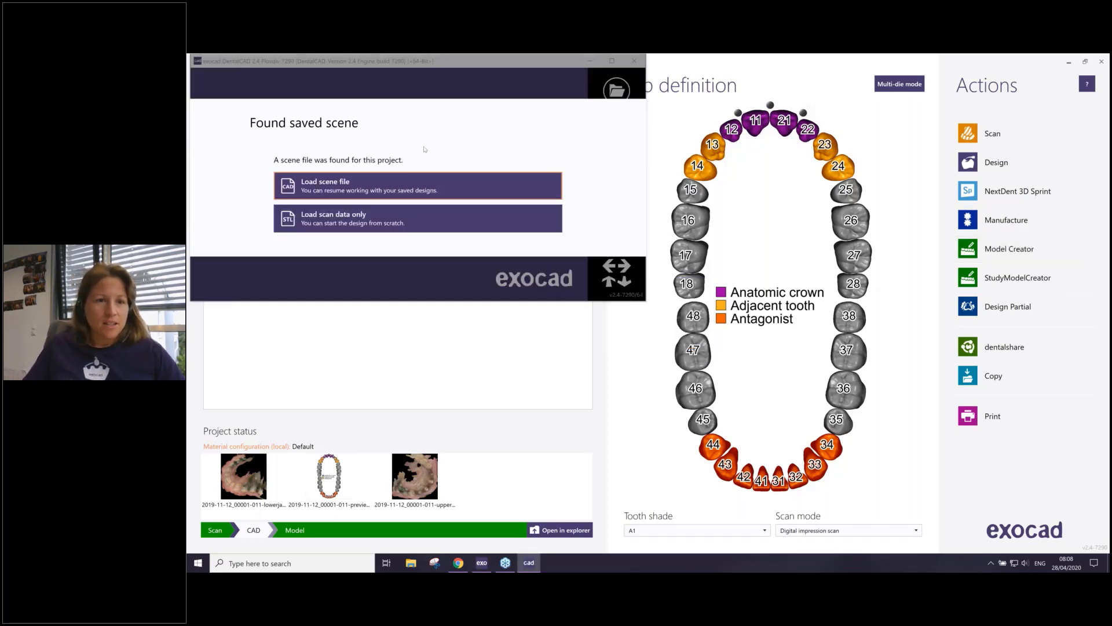
left_click(319, 219)
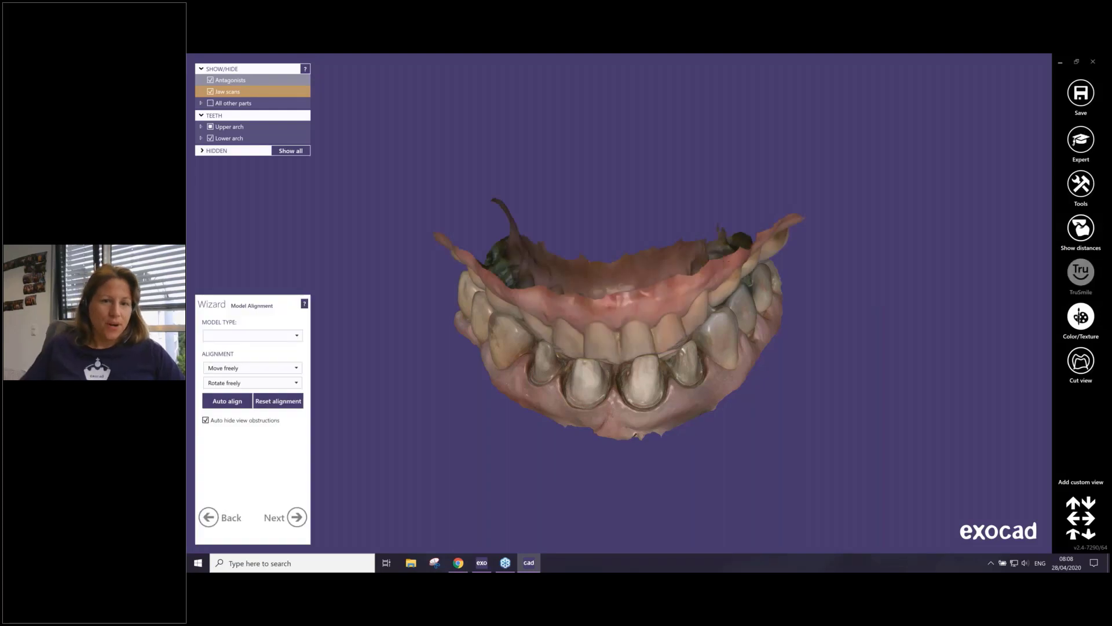
right_click_drag(620, 298, 639, 336)
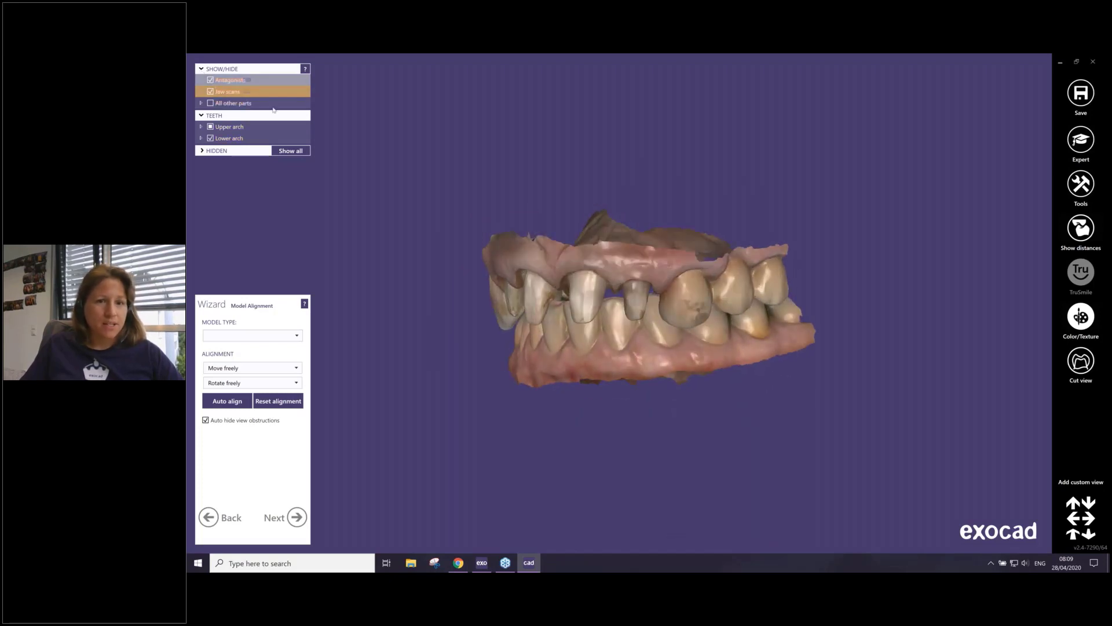
right_click_drag(680, 268, 677, 272)
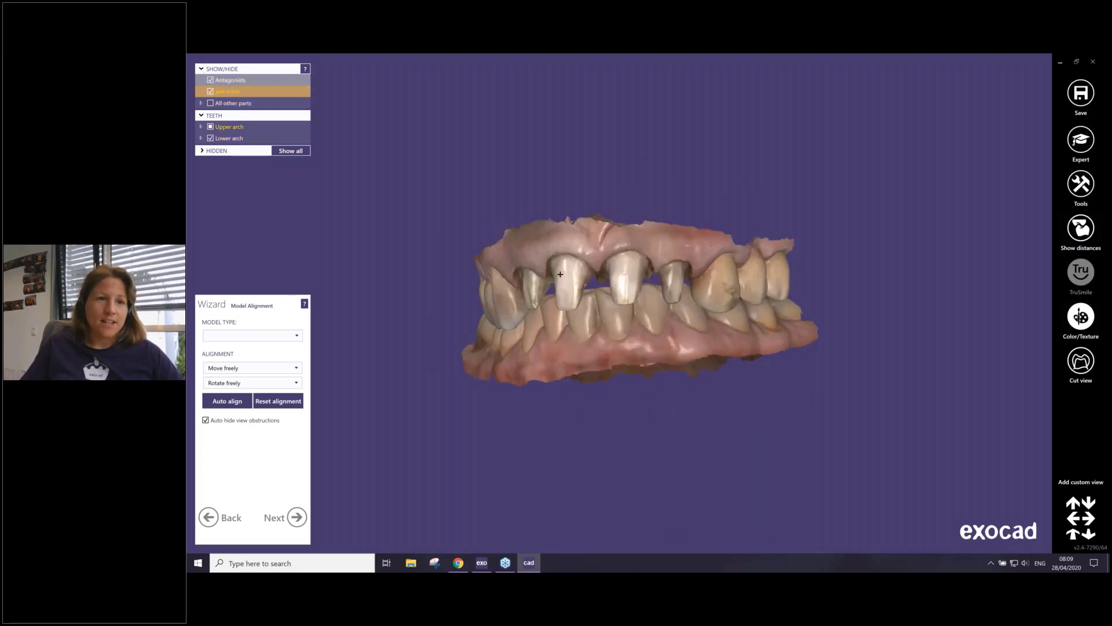
mouse_move(625, 298)
right_mouse_down()
mouse_move(651, 299)
mouse_move(645, 306)
right_mouse_up()
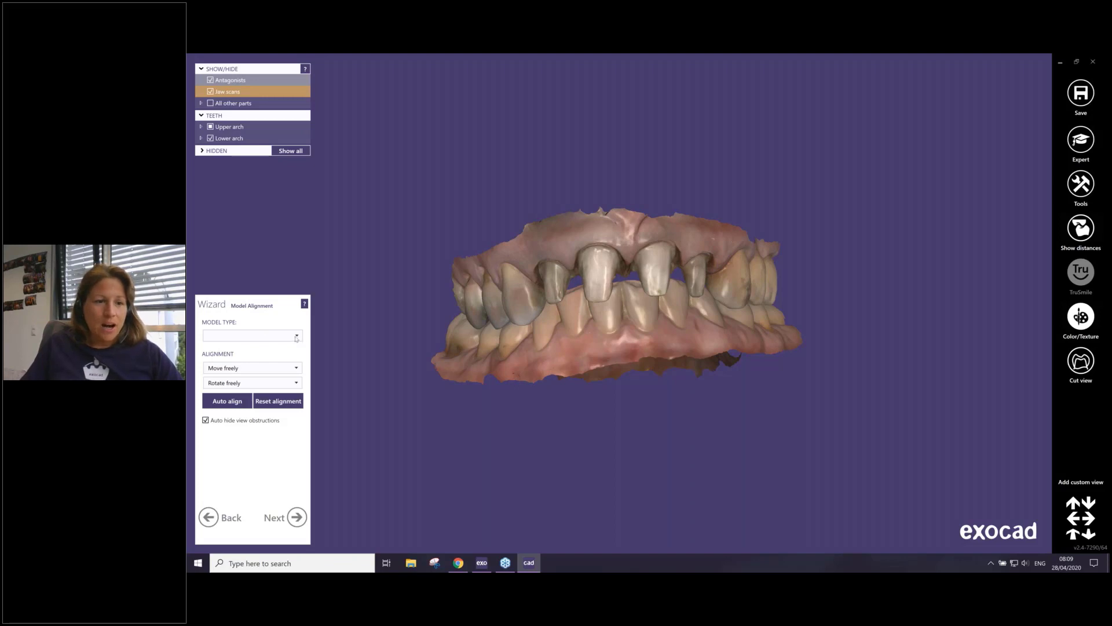
- Set the model type to Plate model Demo for the jaw scans
left_click(251, 336)
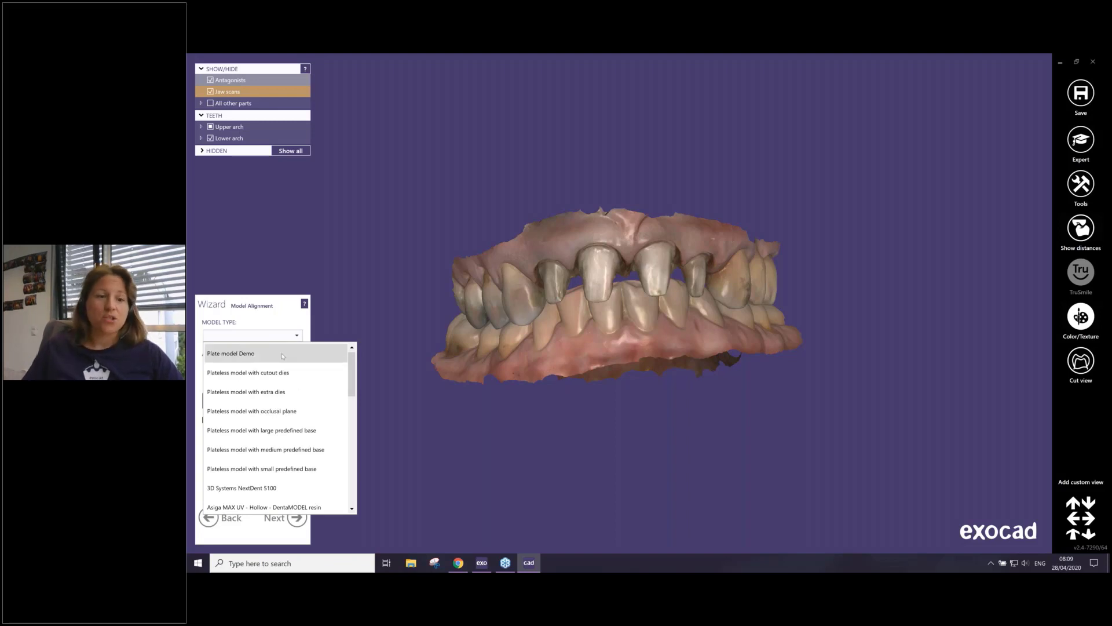
left_click(233, 353)
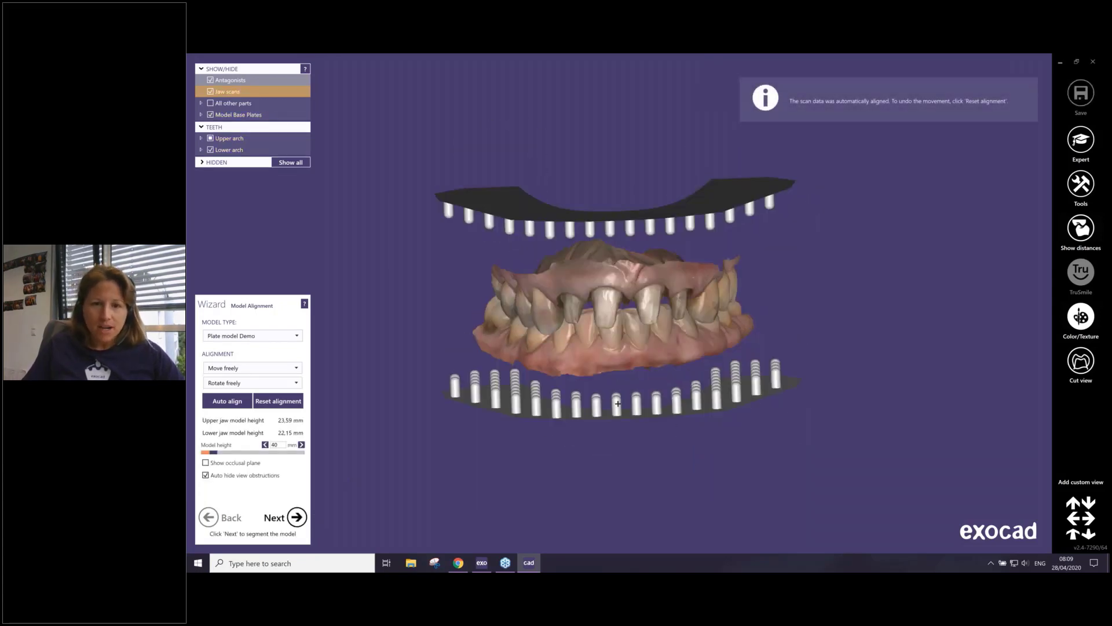
right_click_drag(618, 404, 614, 432)
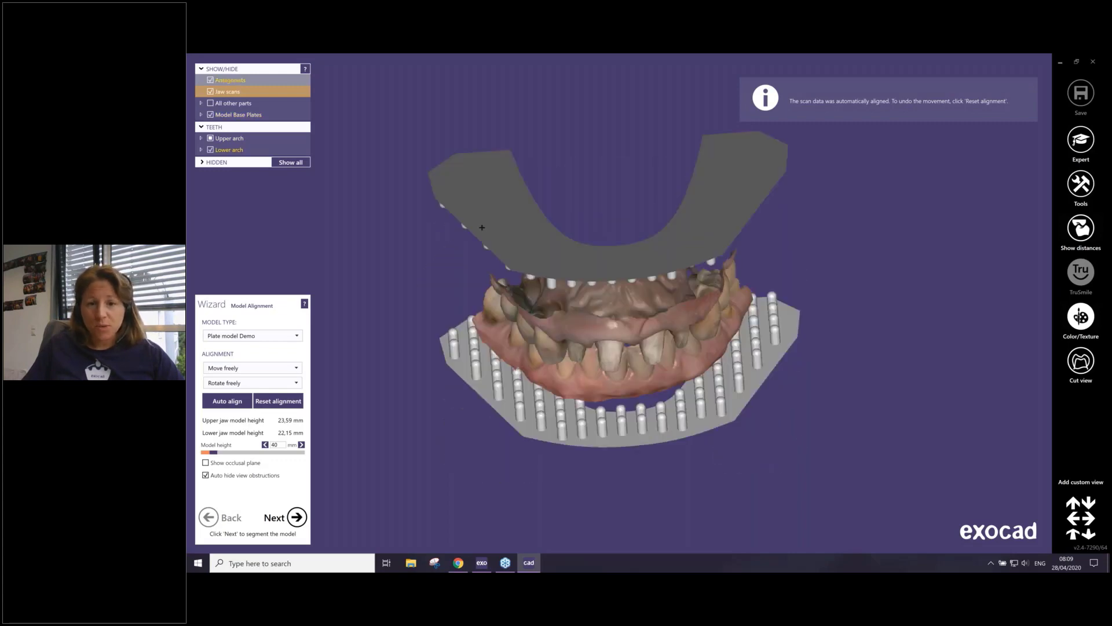
- Change the model type to Plateless model with large predefined base
left_click(235, 338)
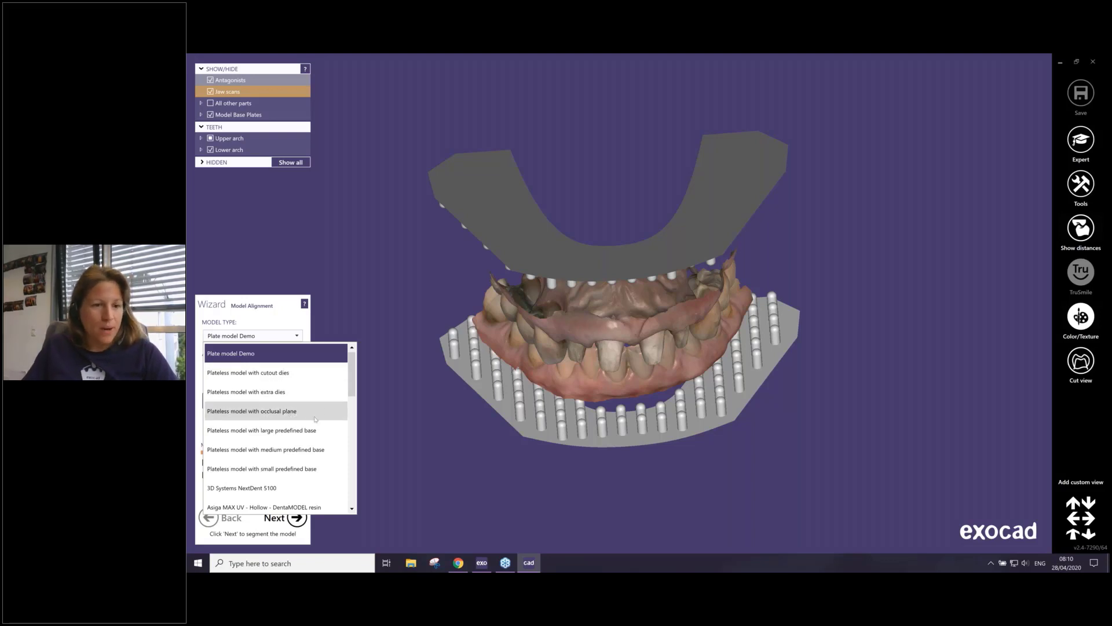
scroll(261, 411, "down", 1)
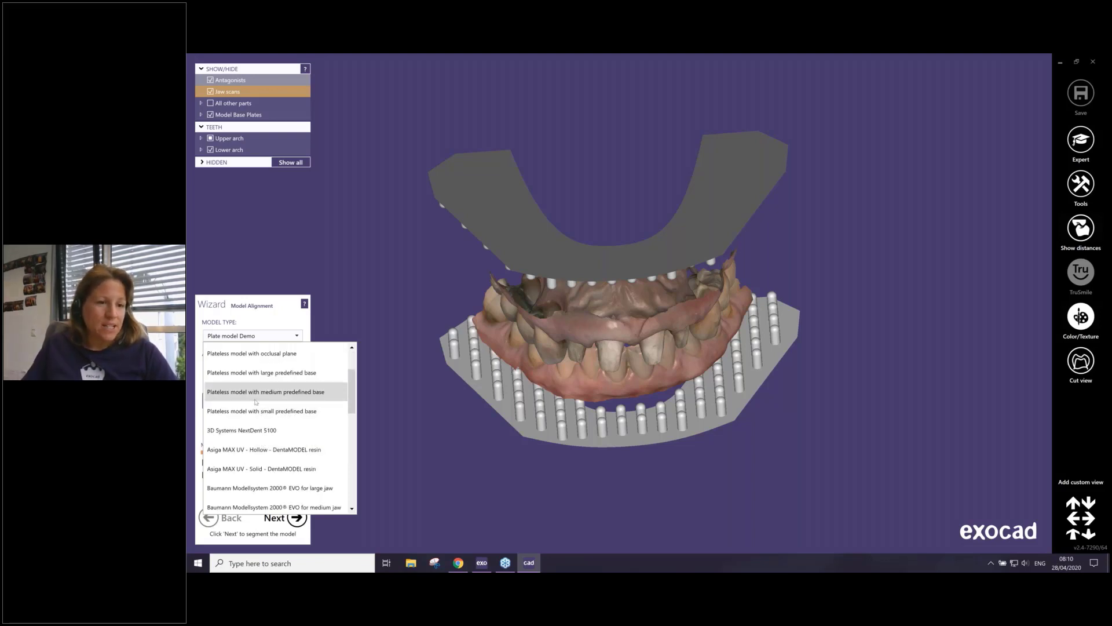
scroll(260, 408, "up", 1)
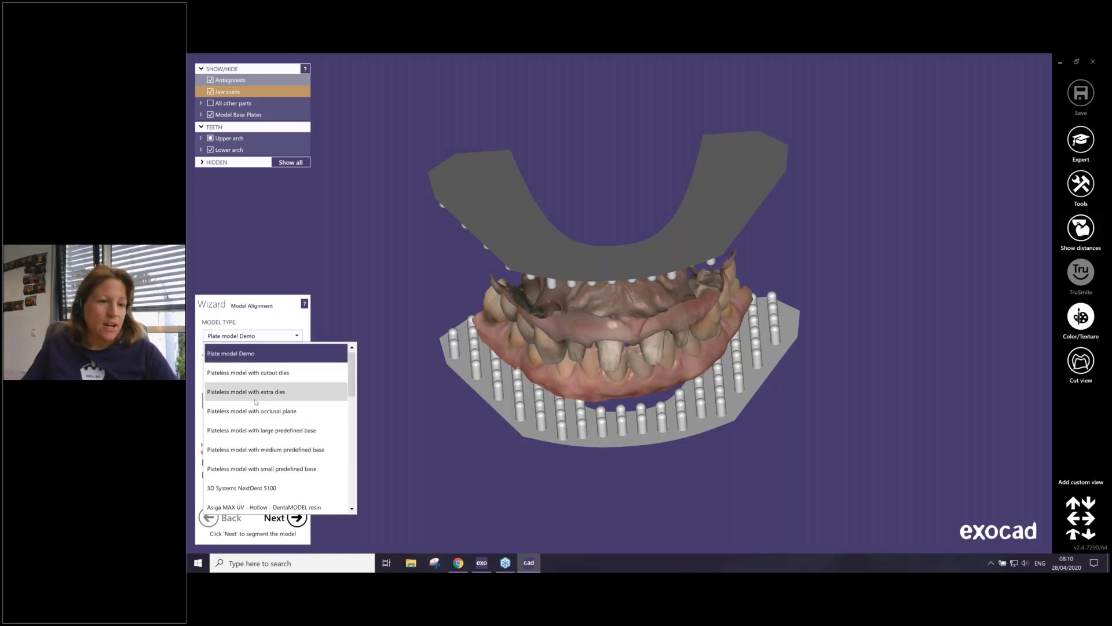
left_click(310, 435)
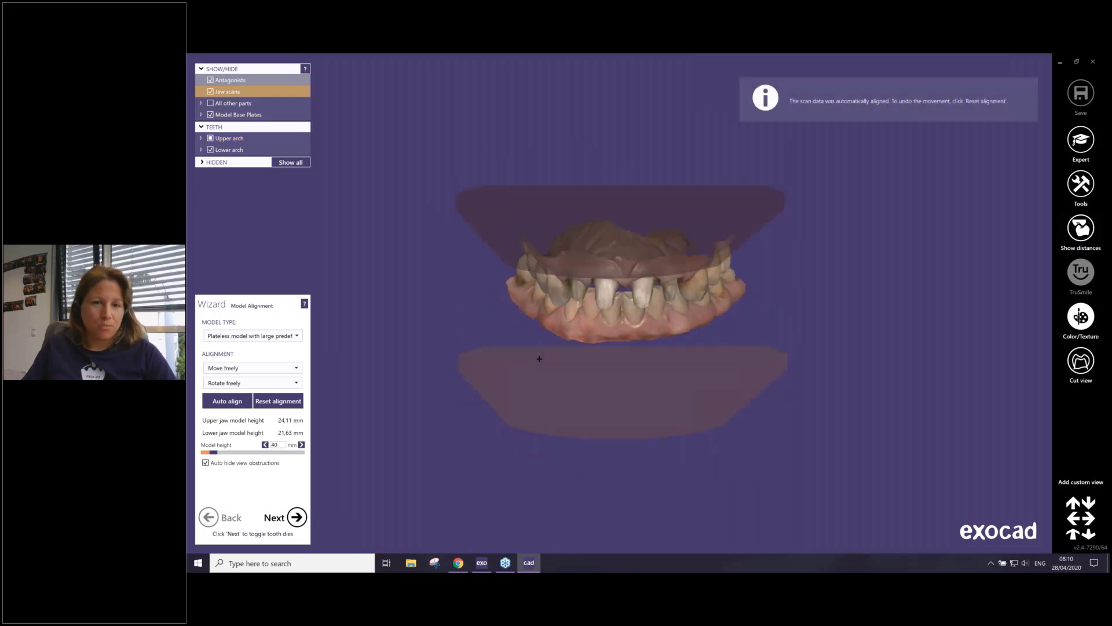
- Look through the manufacturer-specific model types and choose the Zfx Digital-intraModel System
left_click(296, 336)
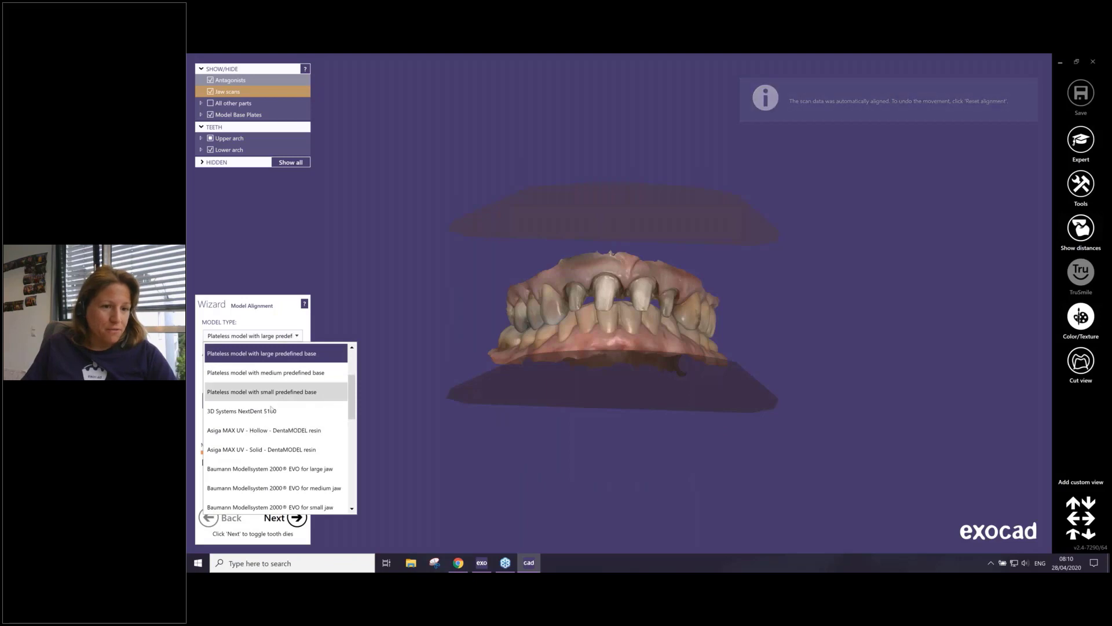
scroll(271, 409, "down", 1)
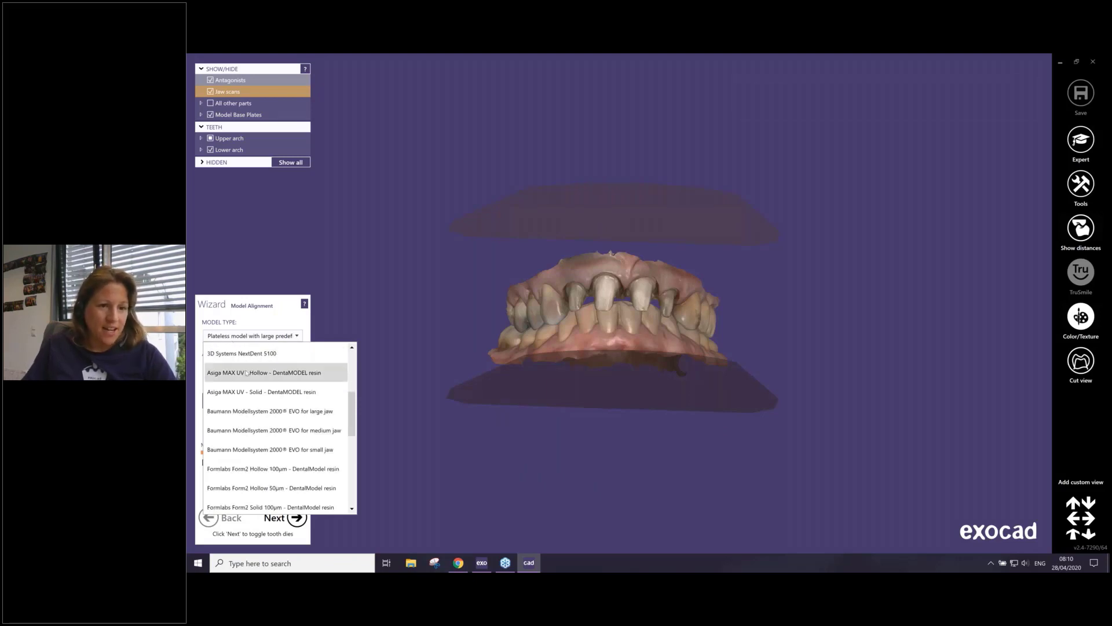
scroll(270, 504, "down", 1)
scroll(270, 507, "down", 3)
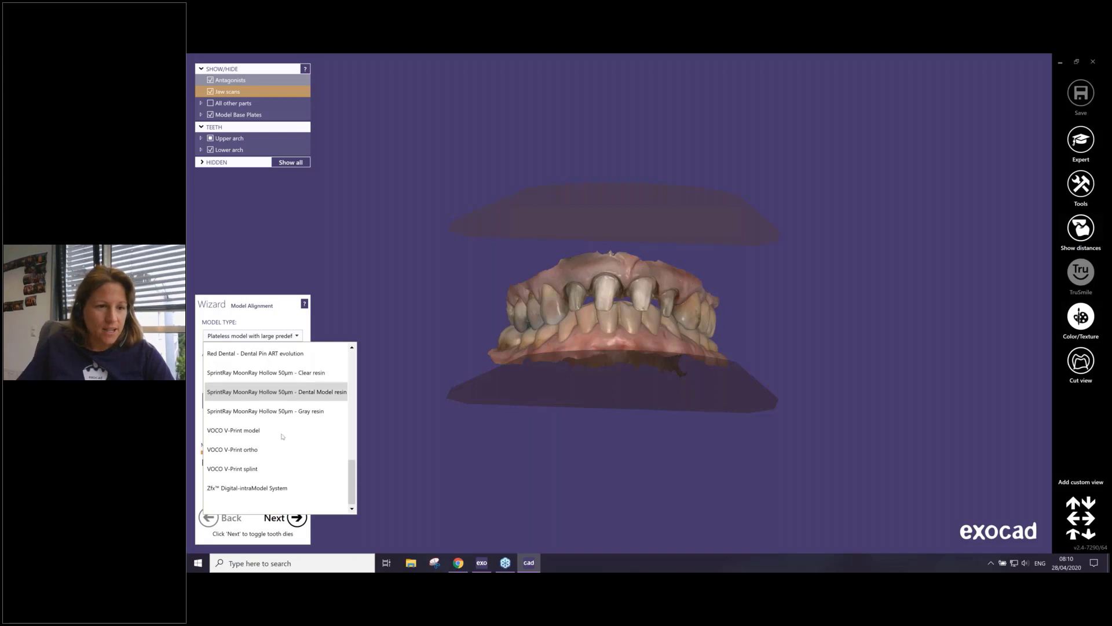
scroll(261, 435, "up", 4)
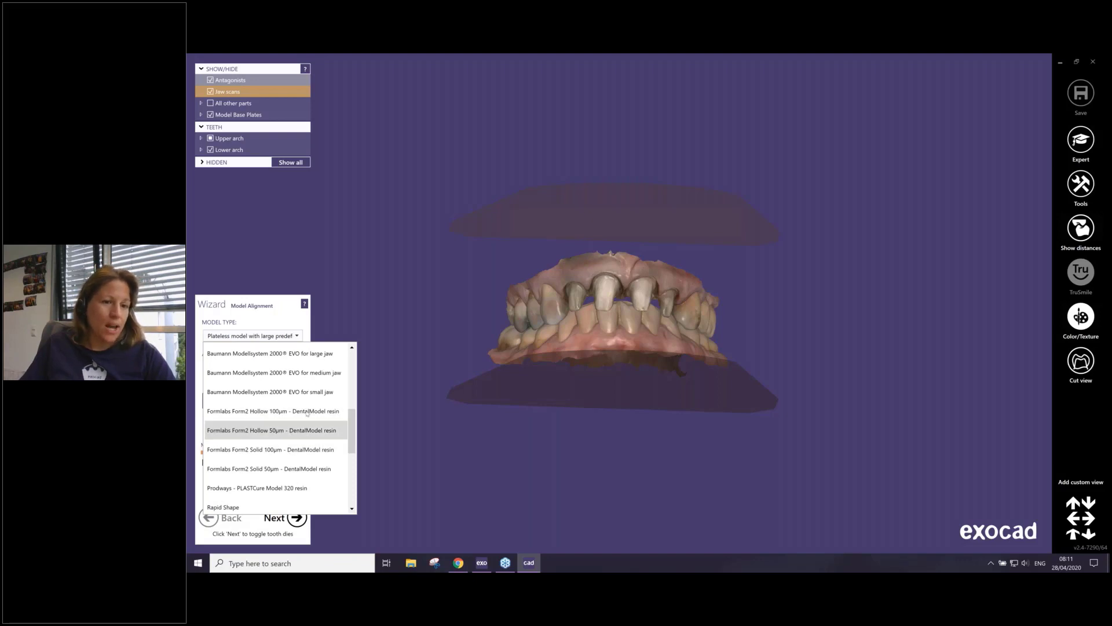
scroll(310, 463, "down", 1)
scroll(296, 509, "down", 2)
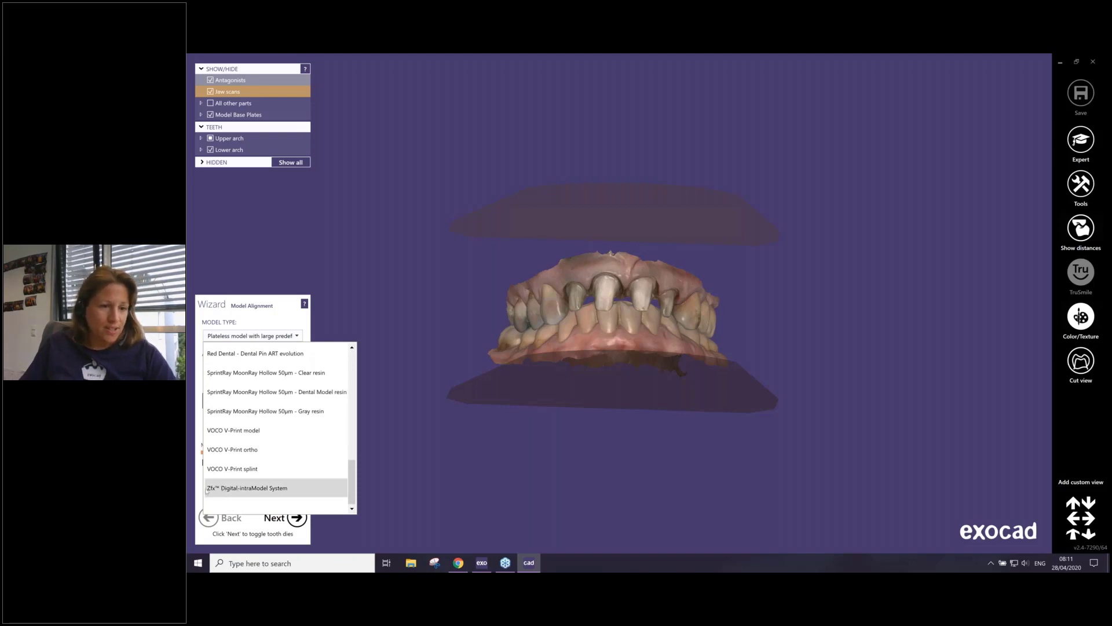
left_click(296, 481)
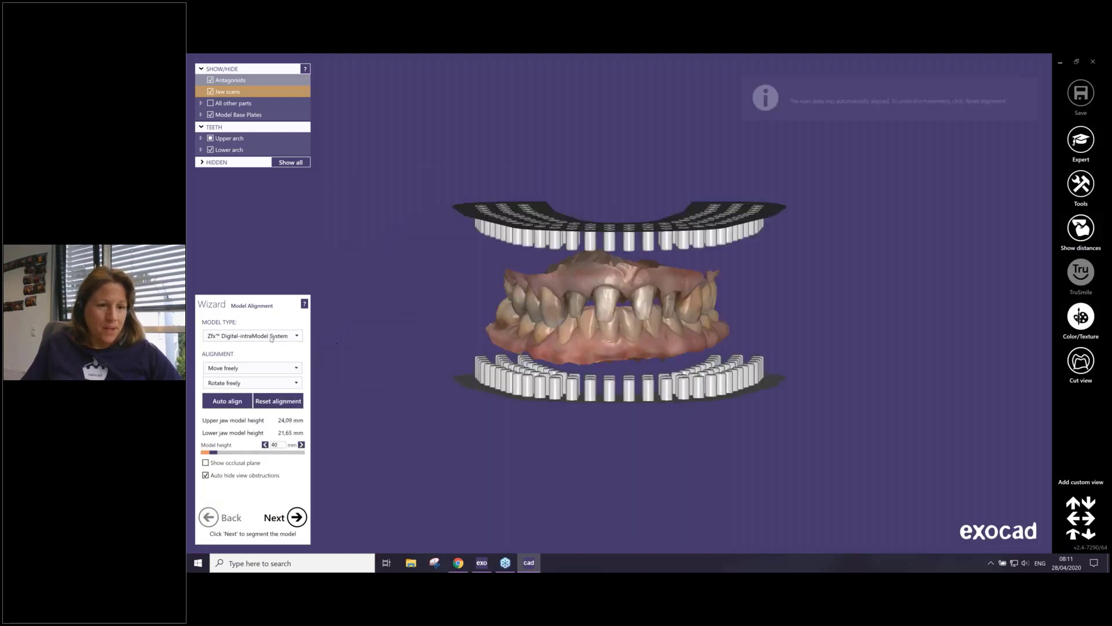
- Set the model type to Plateless model with cutout dies and reduce the model height to about 36 mm
left_click(271, 339)
scroll(248, 446, "up", 3)
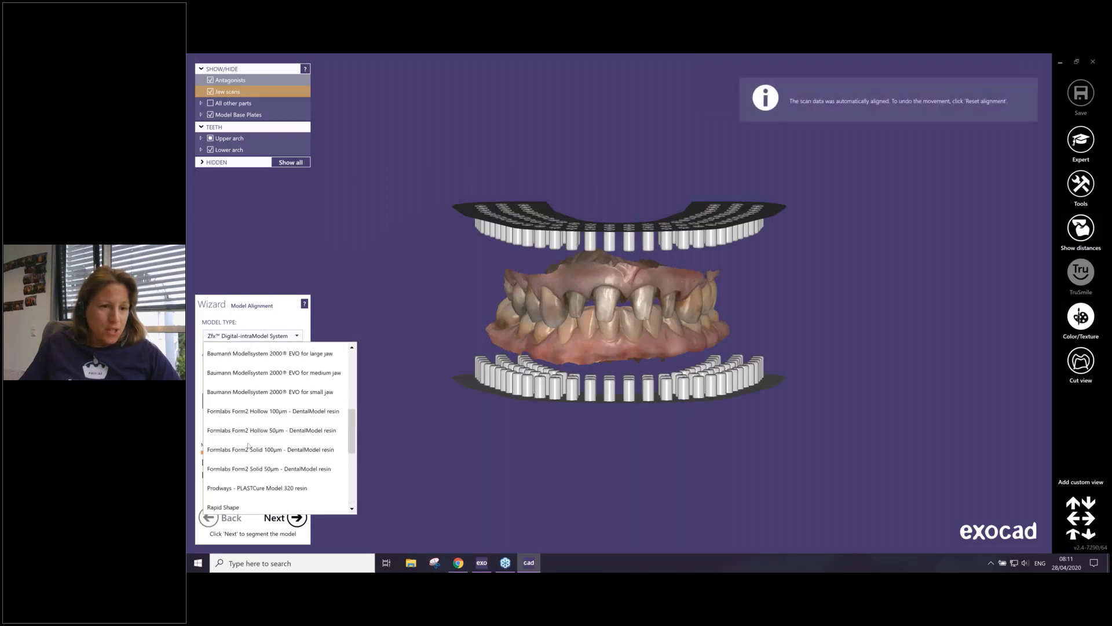
scroll(249, 446, "up", 5)
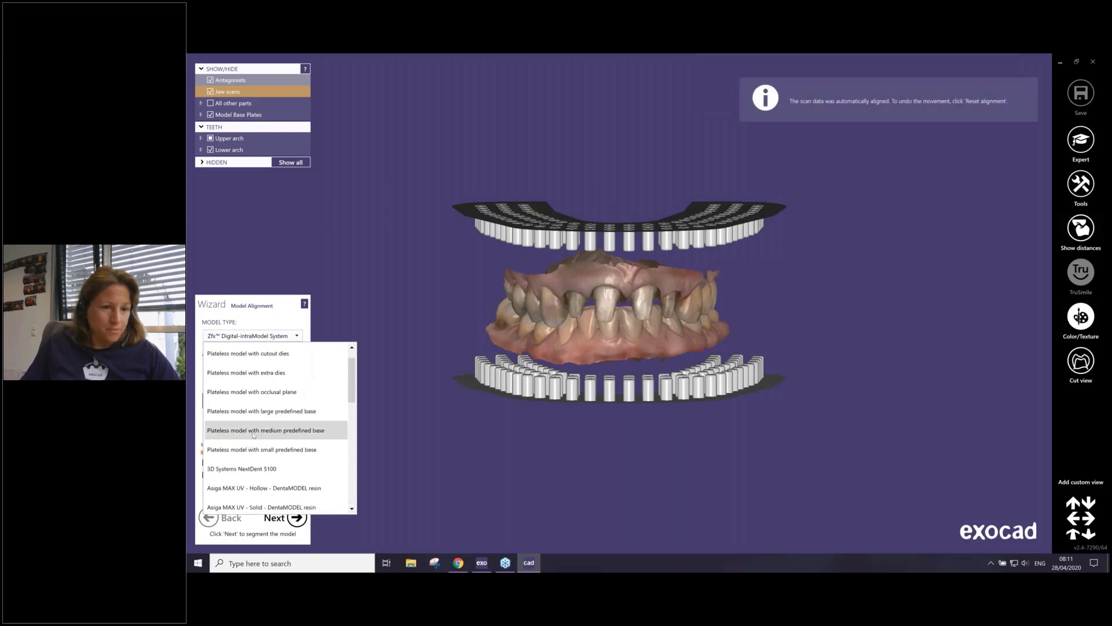
scroll(254, 434, "down", 5)
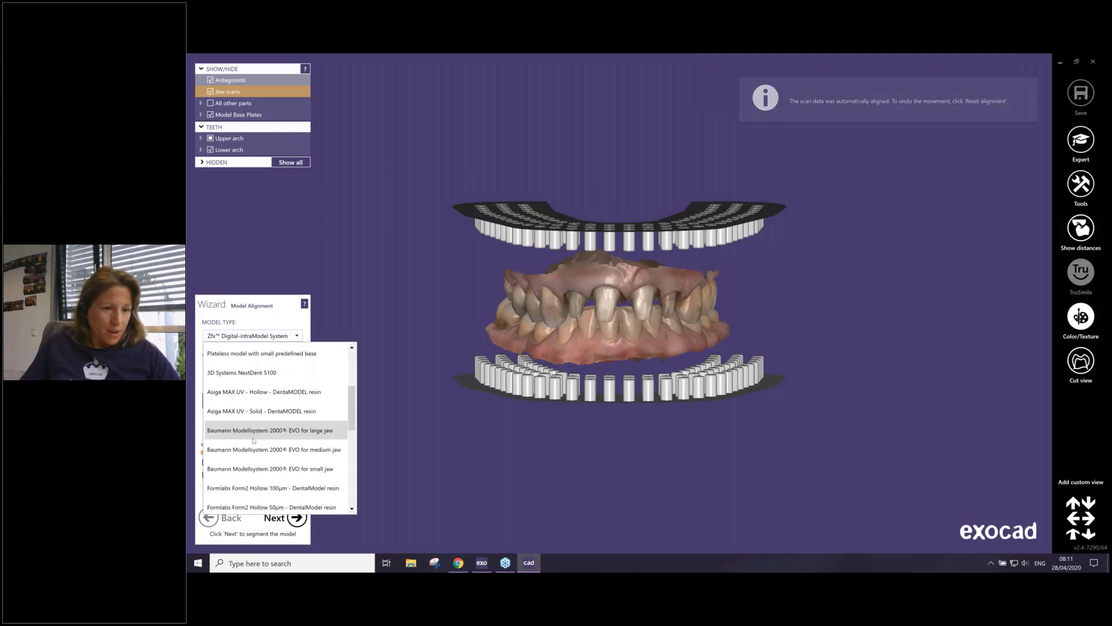
scroll(254, 445, "down", 1)
scroll(250, 443, "up", 1)
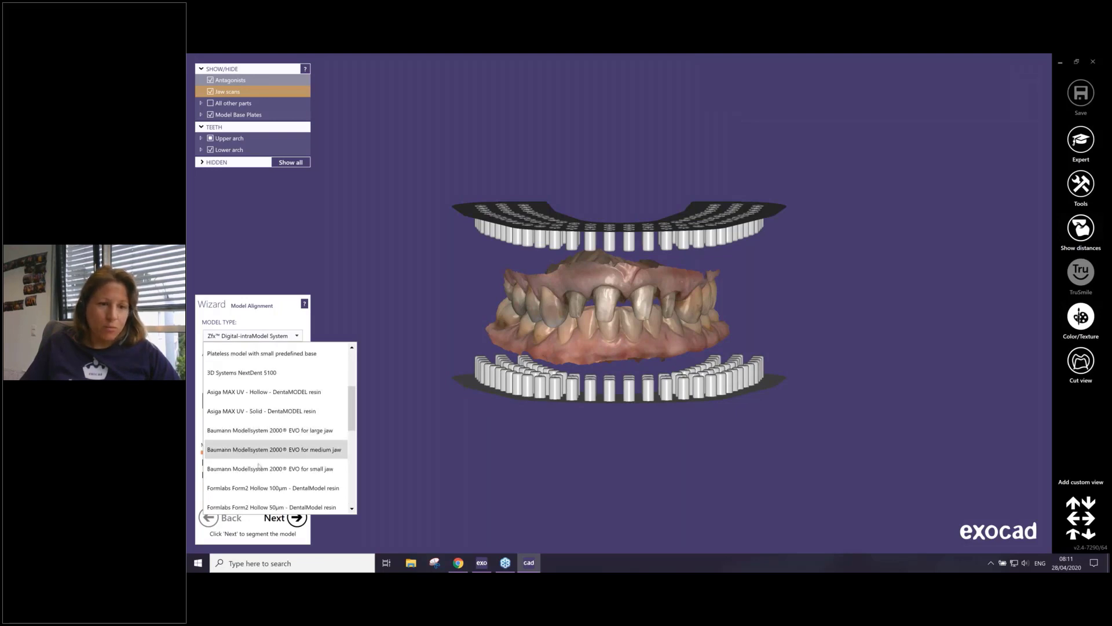
scroll(278, 456, "down", 5)
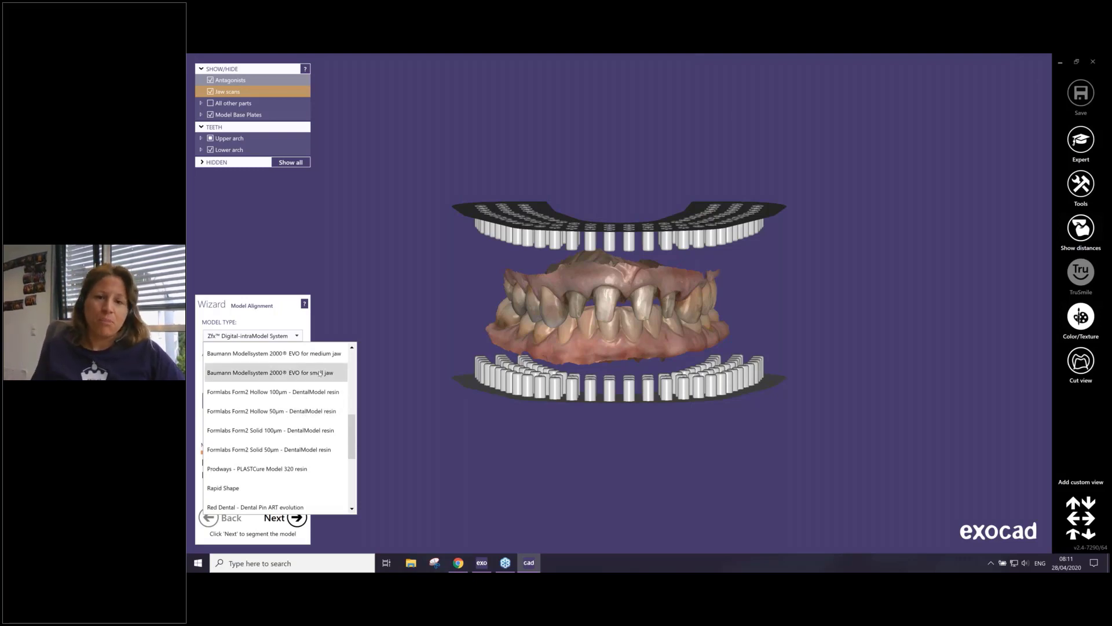
scroll(321, 373, "up", 5)
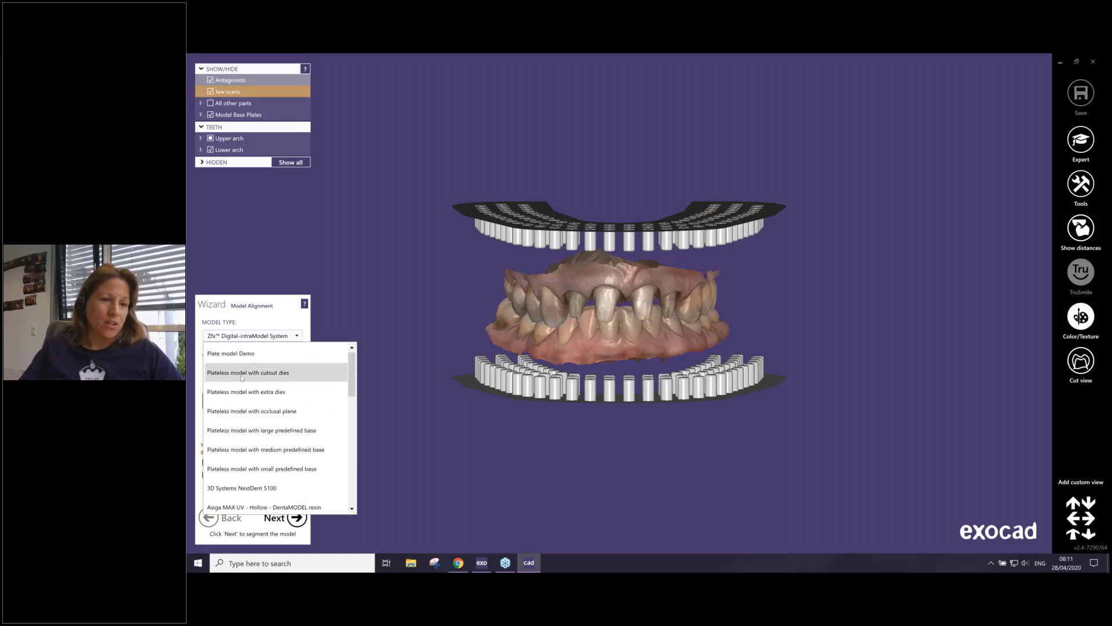
left_click(263, 375)
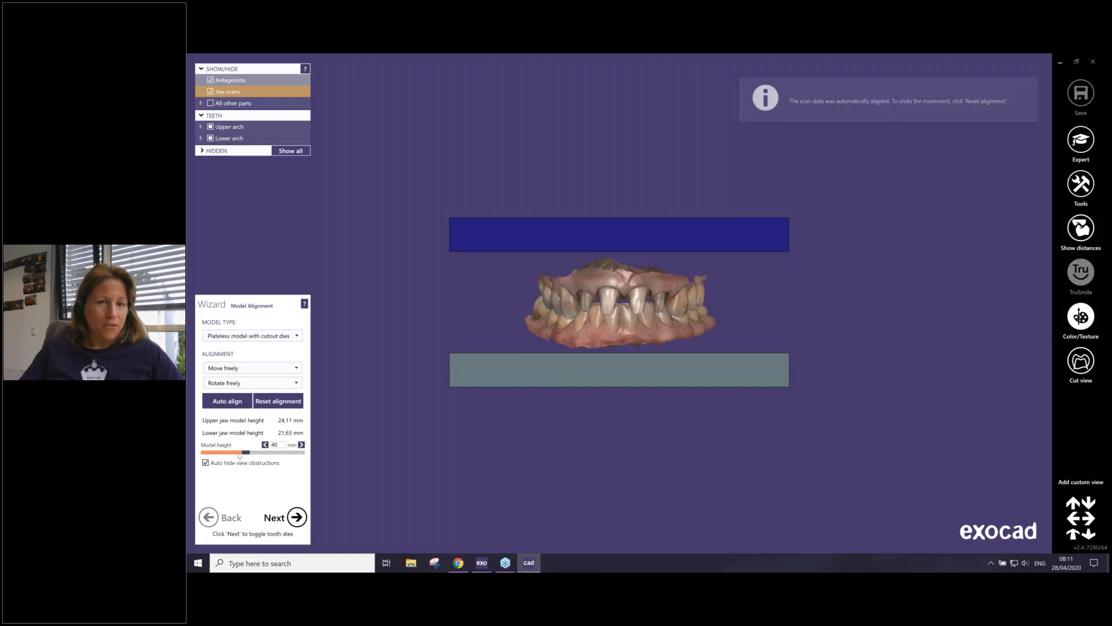
right_click_drag(492, 370, 490, 379)
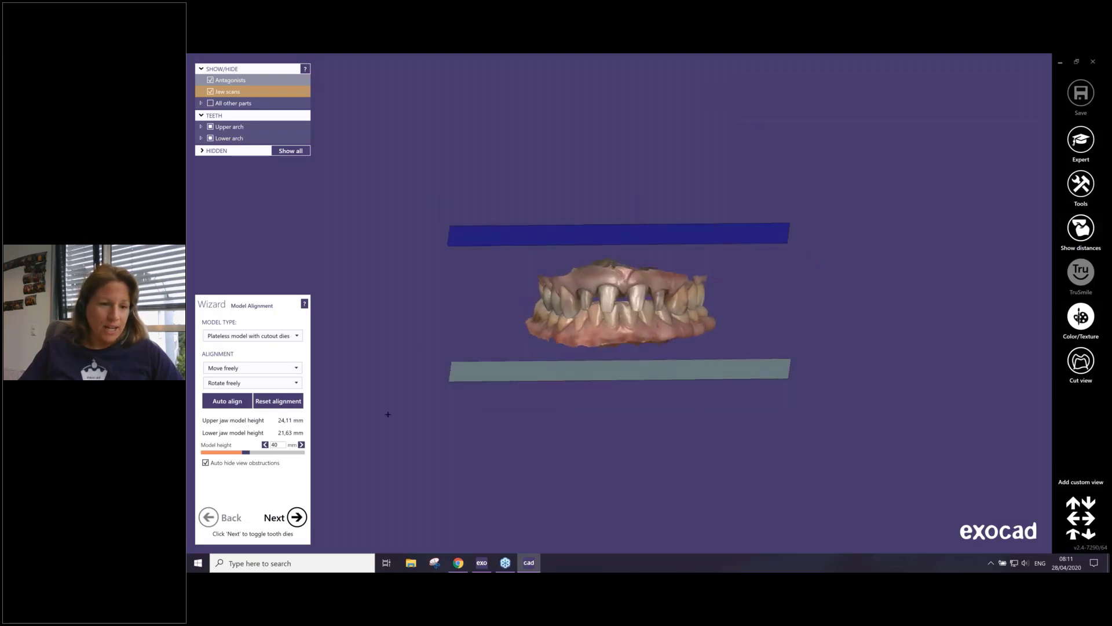
left_click_drag(250, 452, 240, 462)
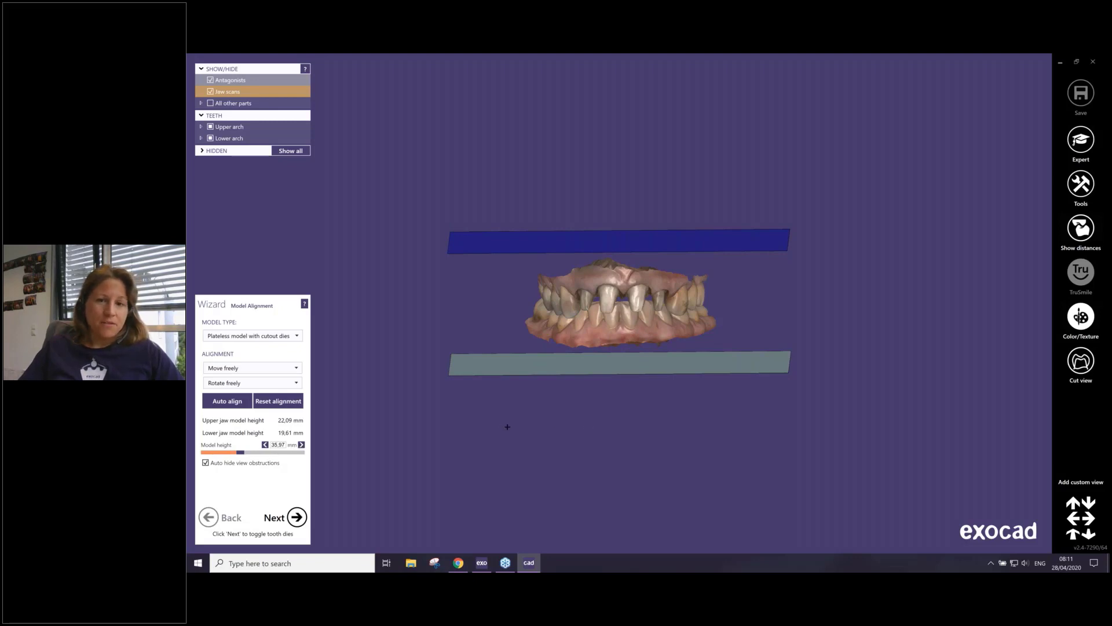
- Reduce the model height to 33.52 mm and centre the jaw scans vertically between the two base planes
right_click_drag(508, 427, 506, 429)
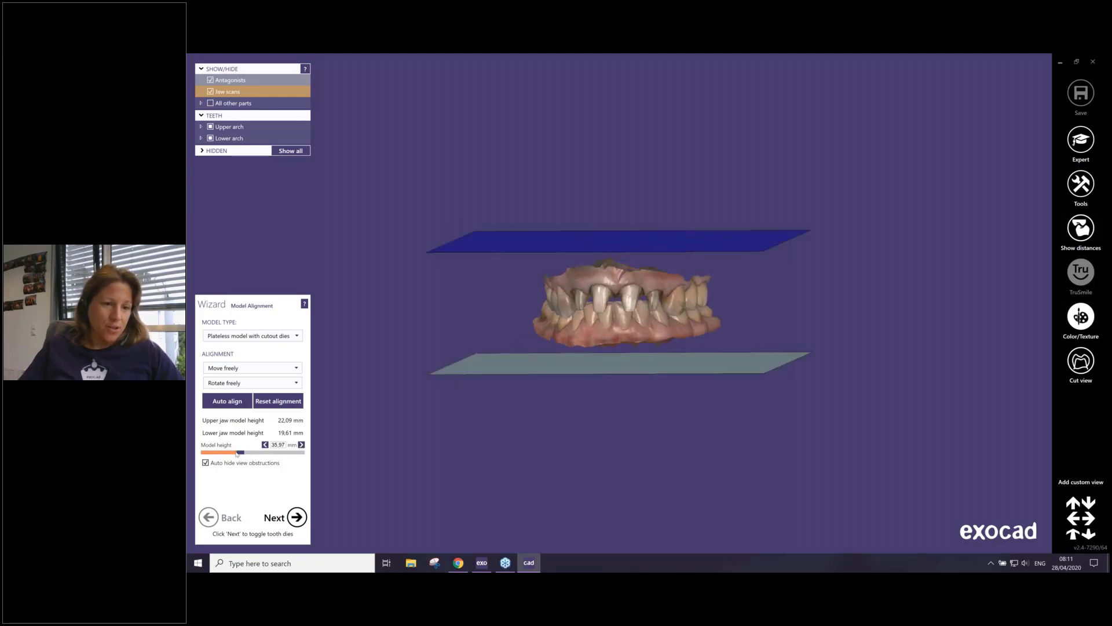
left_click_drag(239, 453, 236, 452)
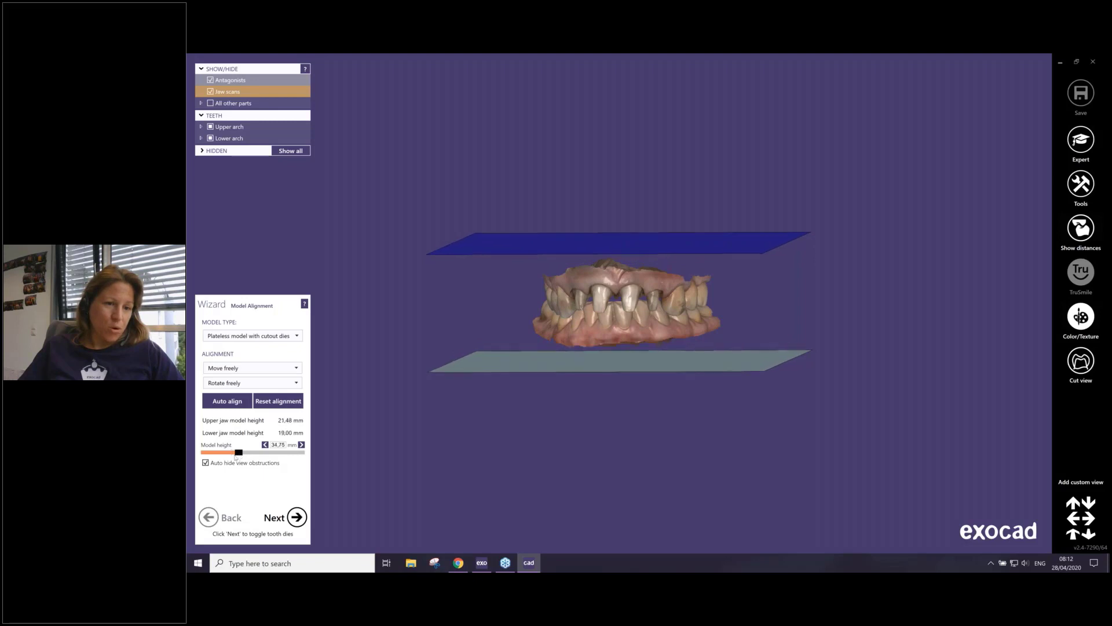
right_click_drag(609, 390, 610, 387)
left_click_drag(656, 279, 661, 312)
mouse_move(661, 312)
right_mouse_down()
mouse_move(660, 328)
mouse_move(656, 311)
right_mouse_up()
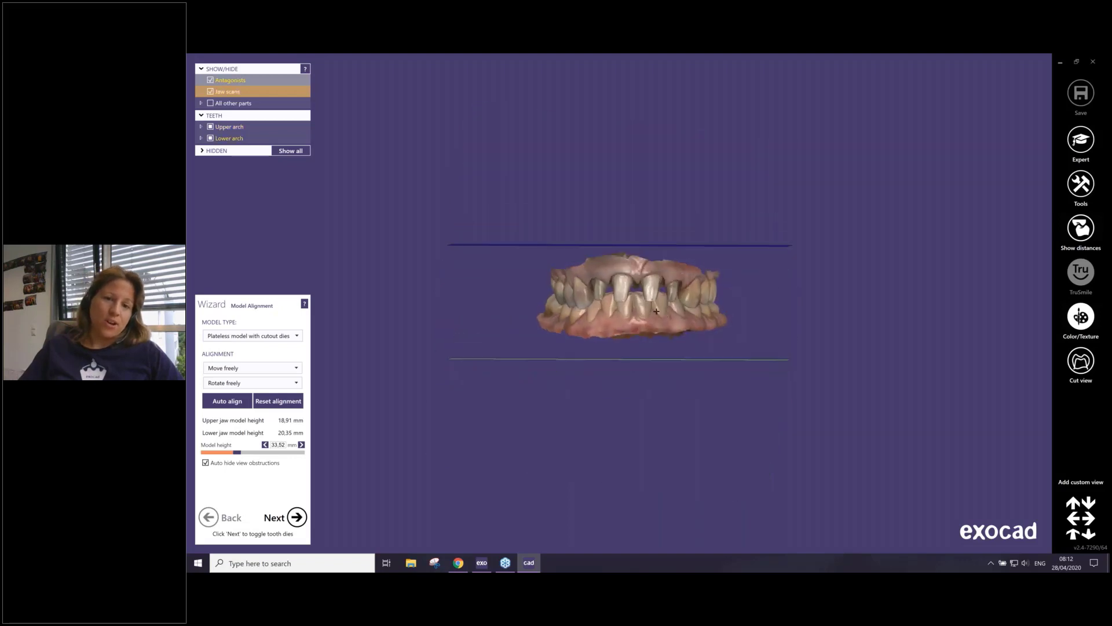
left_click_drag(656, 311, 632, 308)
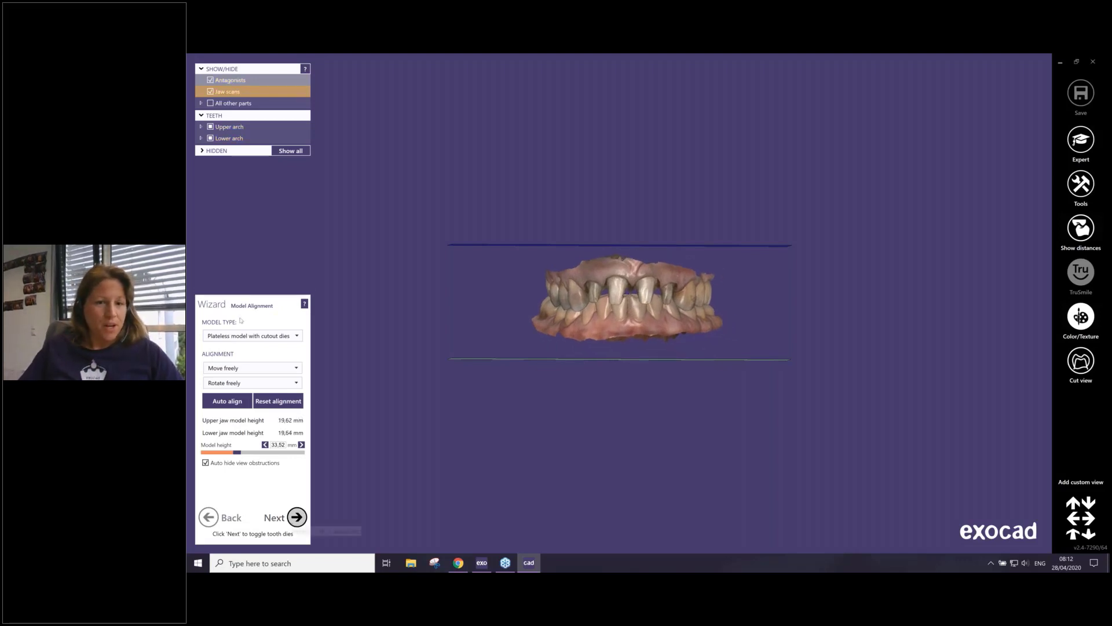
- Check the jaw alignment against both base planes from several sides, then accept it to continue to scan data editing
right_click_drag(610, 420, 631, 429)
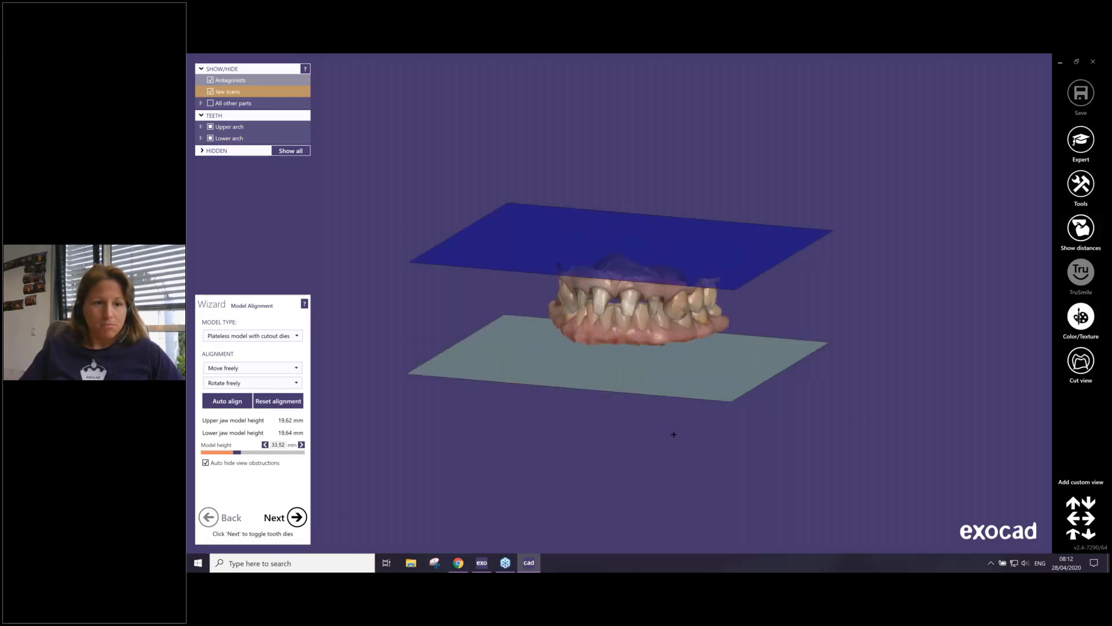
right_click_drag(674, 434, 426, 483)
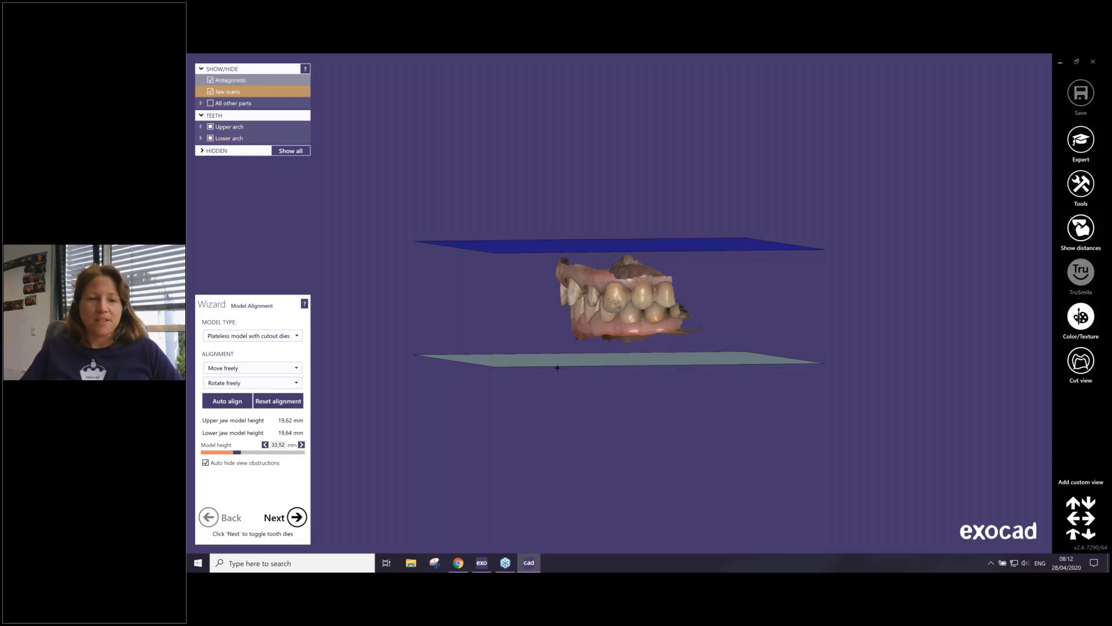
right_click_drag(656, 416, 452, 354)
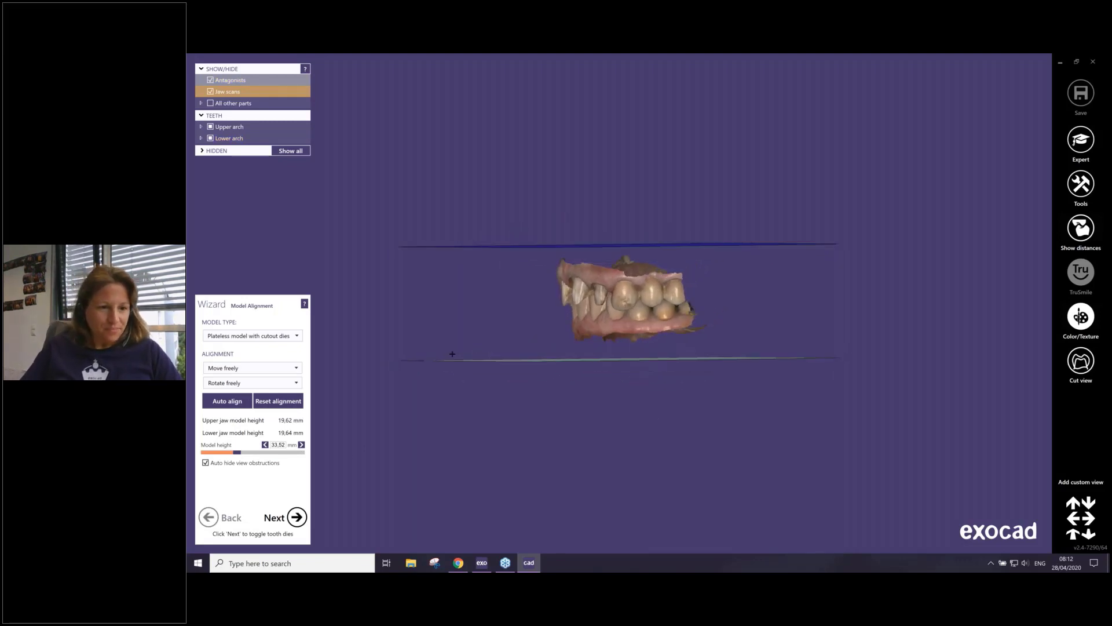
left_click(288, 520)
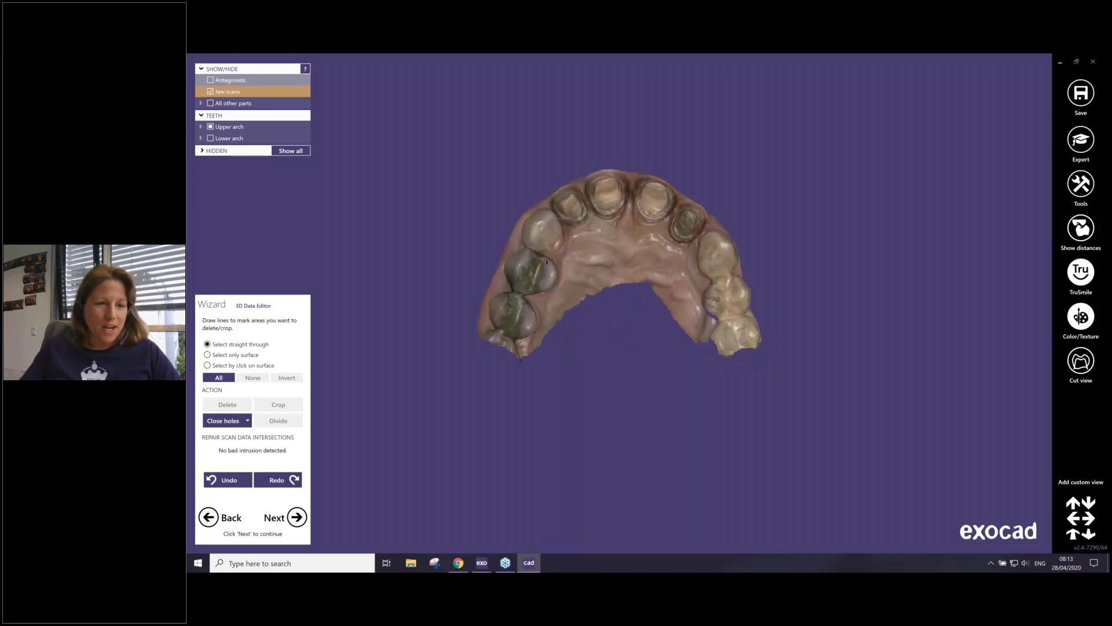
- Outline the ragged palatal edge of the upper jaw scan with straight-through selection and delete it
left_click(354, 380)
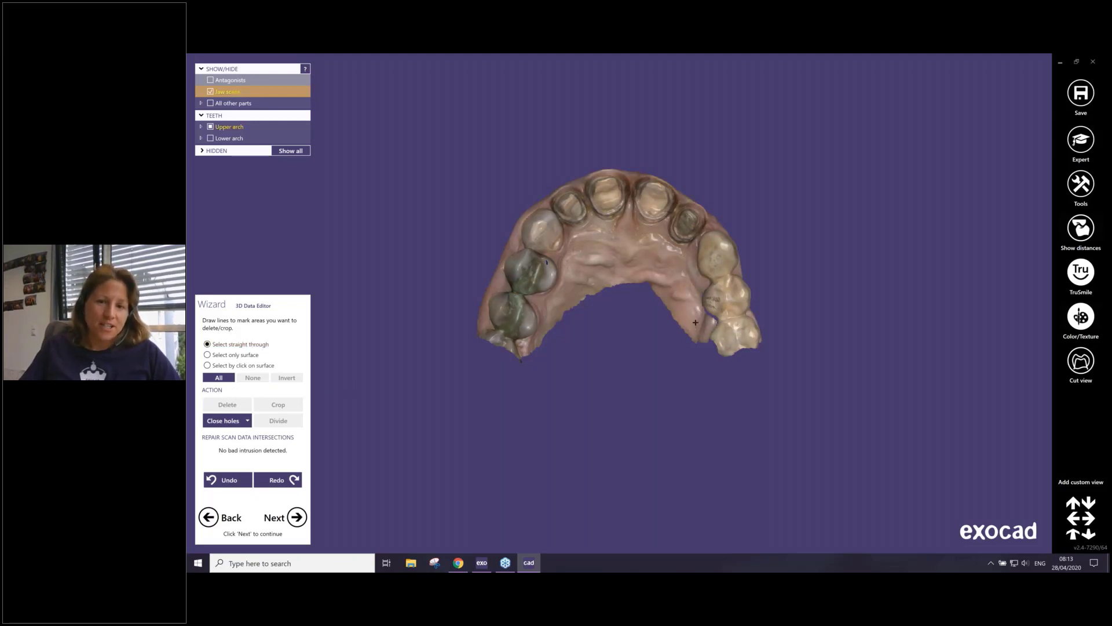
mouse_move(695, 322)
right_mouse_down()
mouse_move(693, 266)
mouse_move(710, 310)
mouse_move(698, 317)
right_mouse_up()
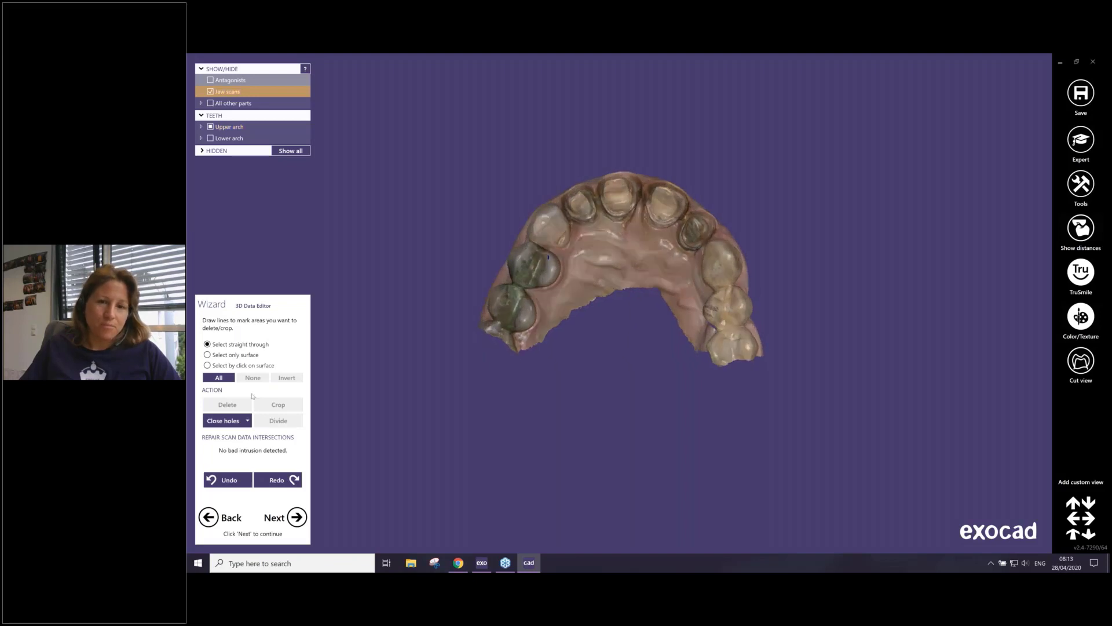
left_click(533, 348)
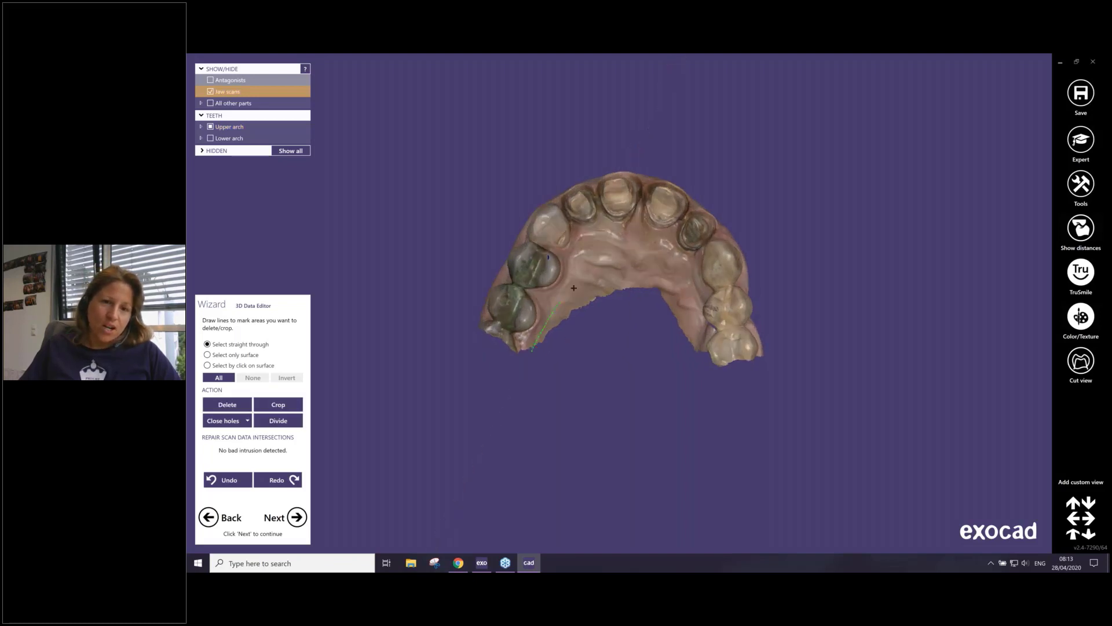
mouse_move(706, 402)
left_mouse_down()
mouse_move(677, 477)
mouse_move(611, 484)
left_mouse_up()
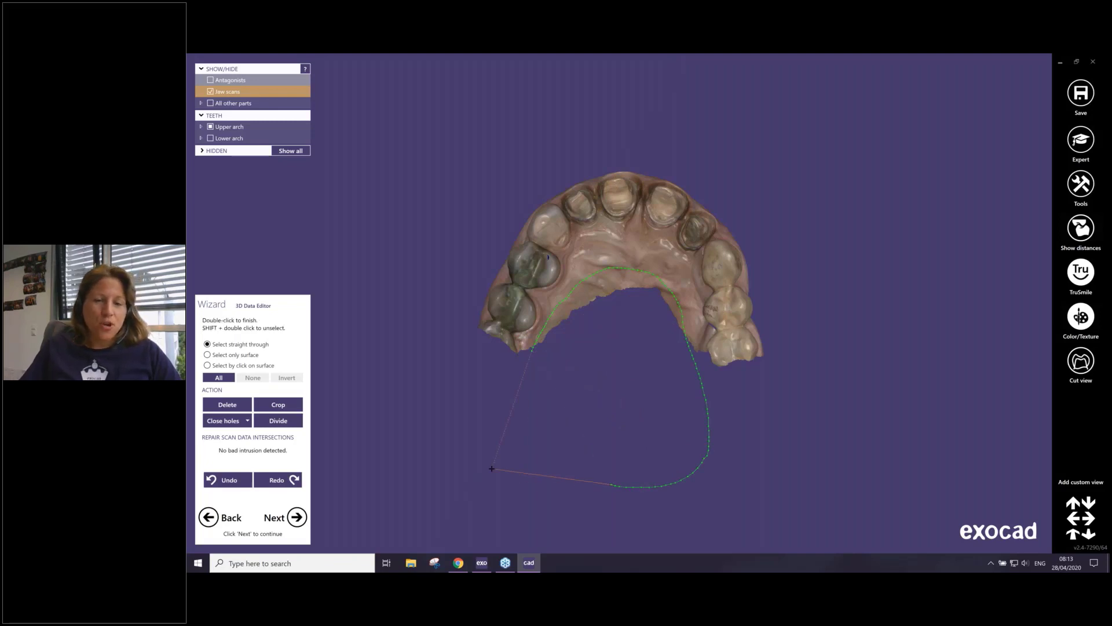
left_click(449, 371)
double_click(435, 392)
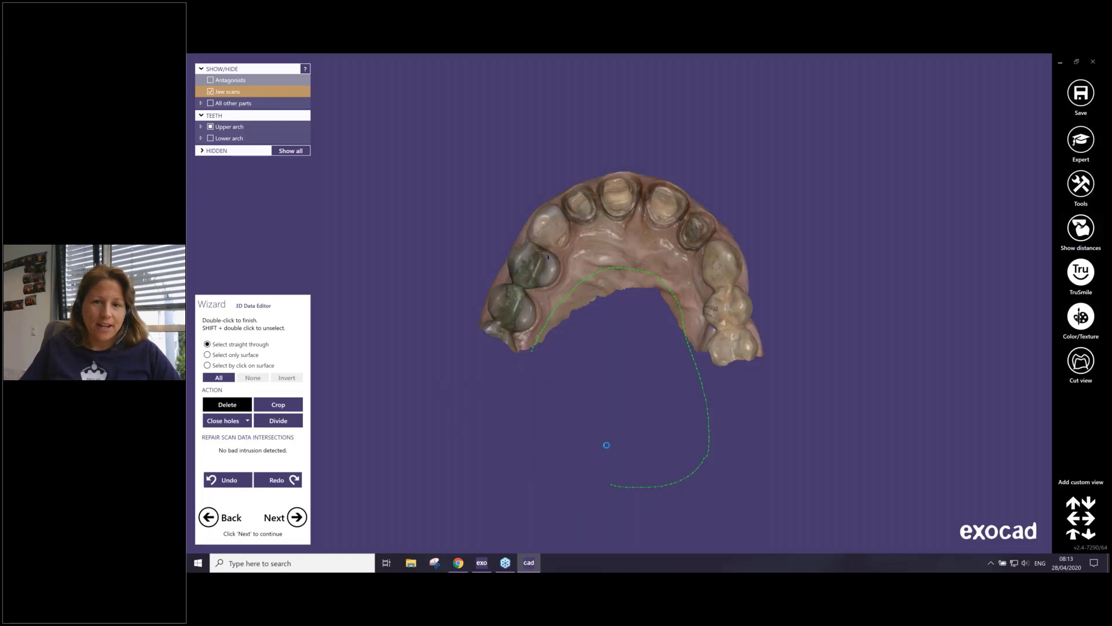
key("Delete")
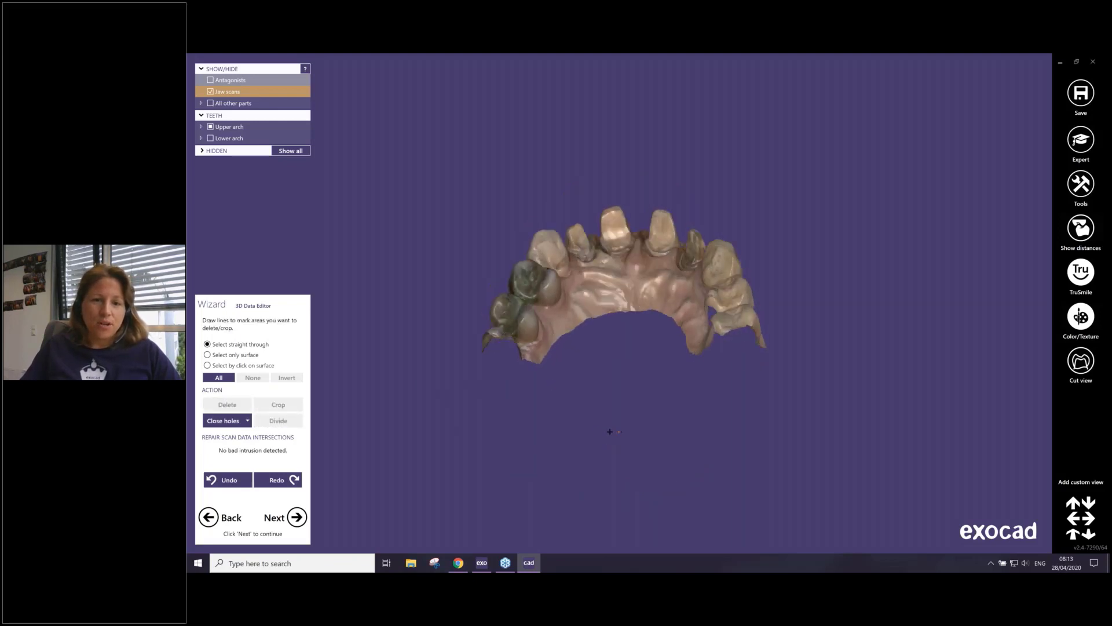
- Select the uneven gingival border below the front teeth of the upper jaw scan and delete it
scroll(571, 288, "up", 2)
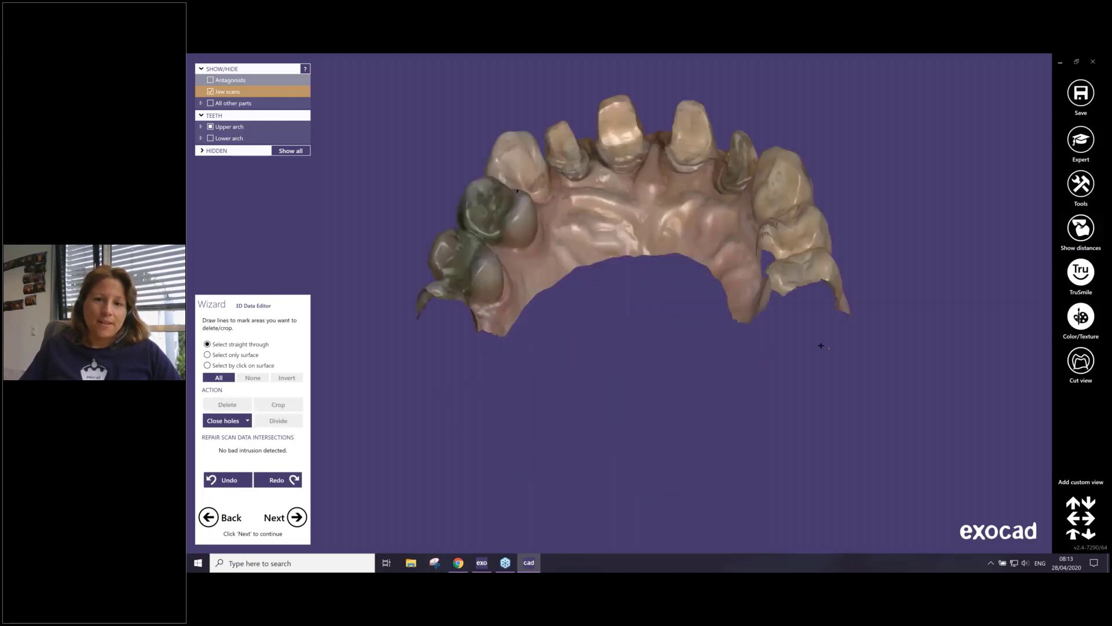
right_click_drag(822, 346, 579, 367)
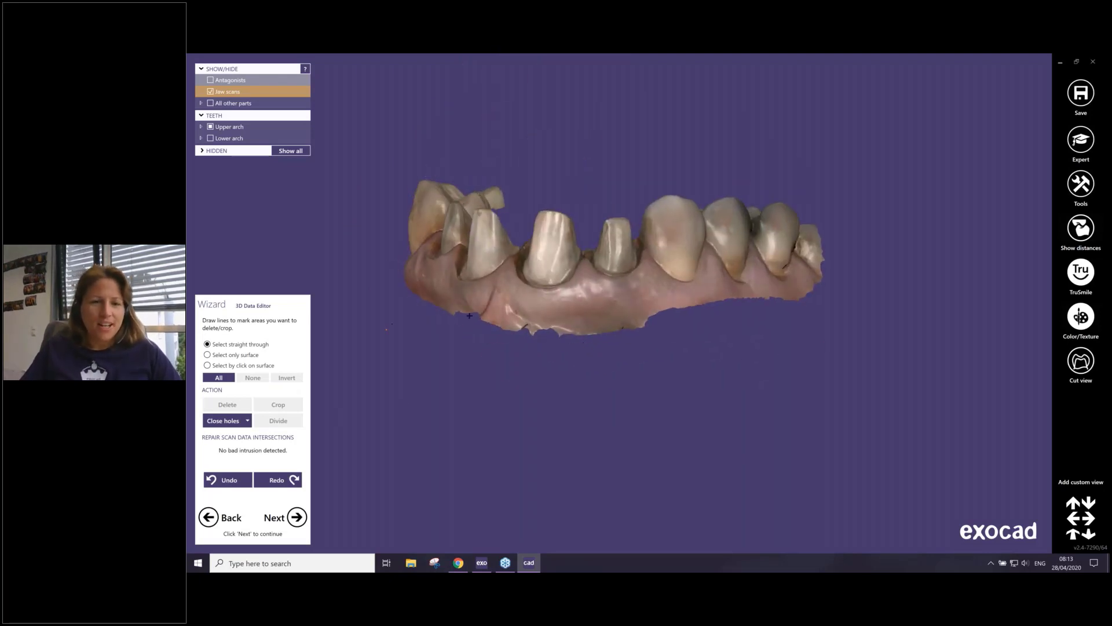
left_click_drag(474, 323, 633, 315)
mouse_move(672, 359)
left_mouse_down()
mouse_move(505, 409)
mouse_move(472, 324)
left_mouse_up()
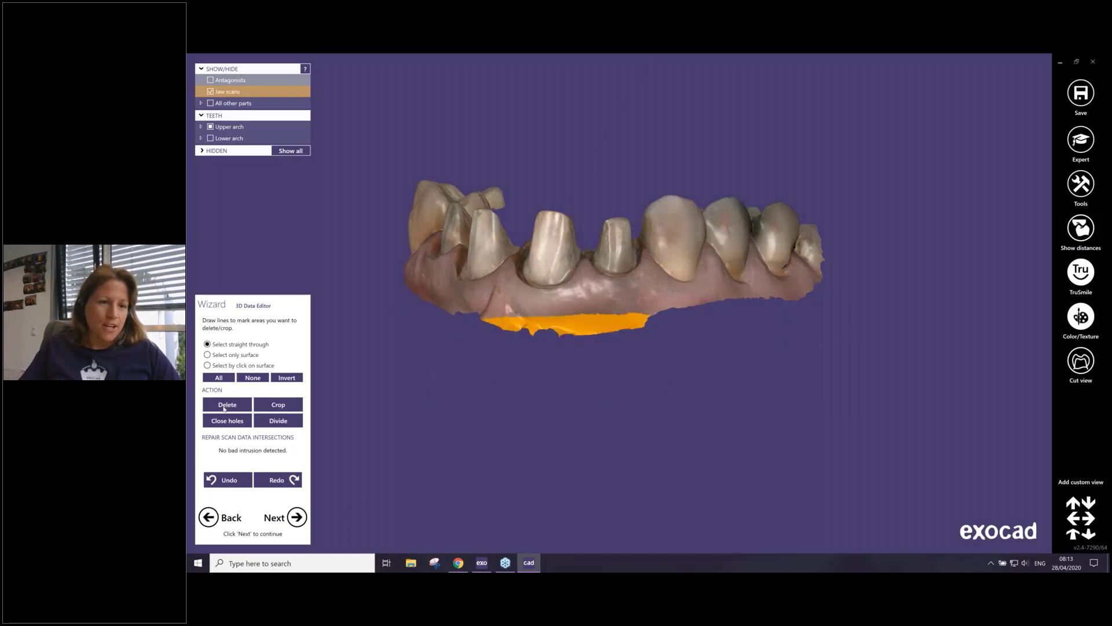
left_click(226, 407)
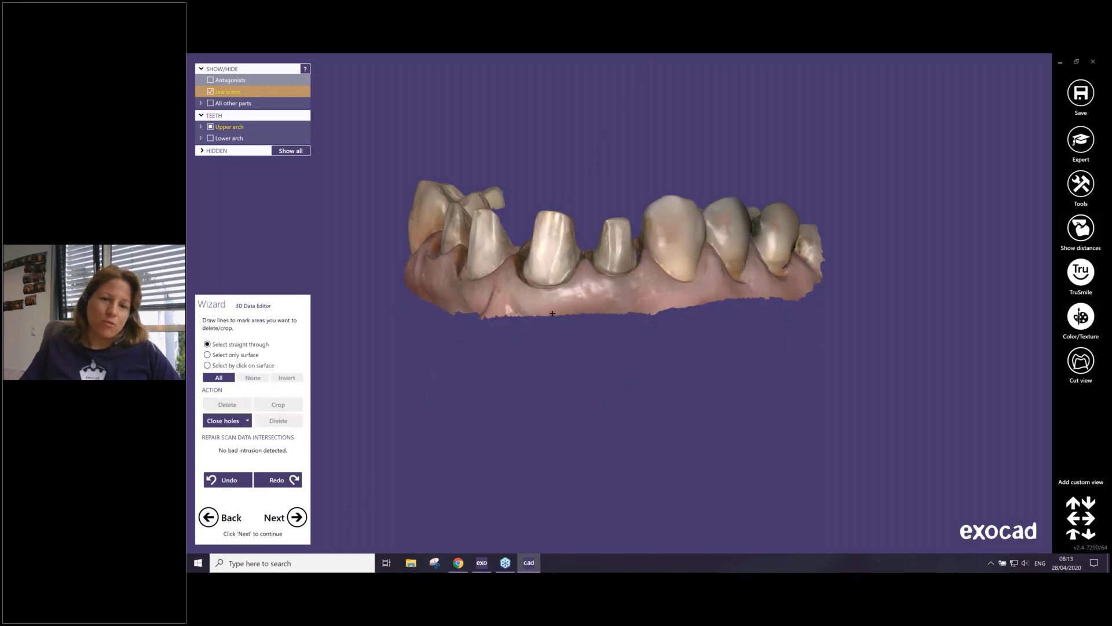
- Inspect the trimmed upper jaw scan from the palatal and labial sides and proceed to the detachable teeth selection
right_click_drag(664, 312, 585, 301)
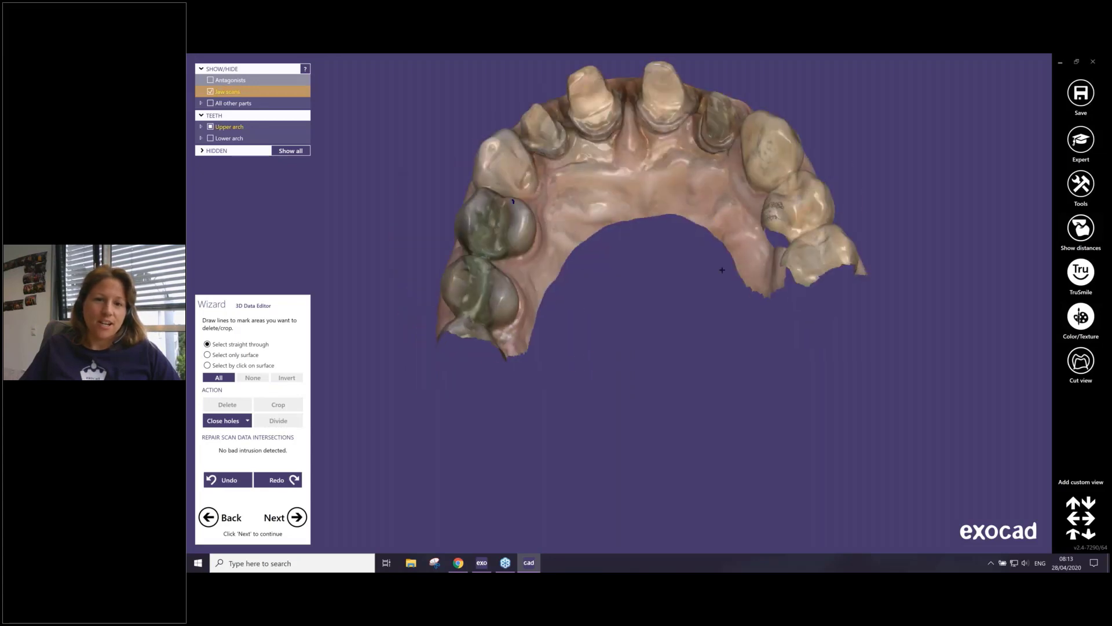
left_click(563, 383)
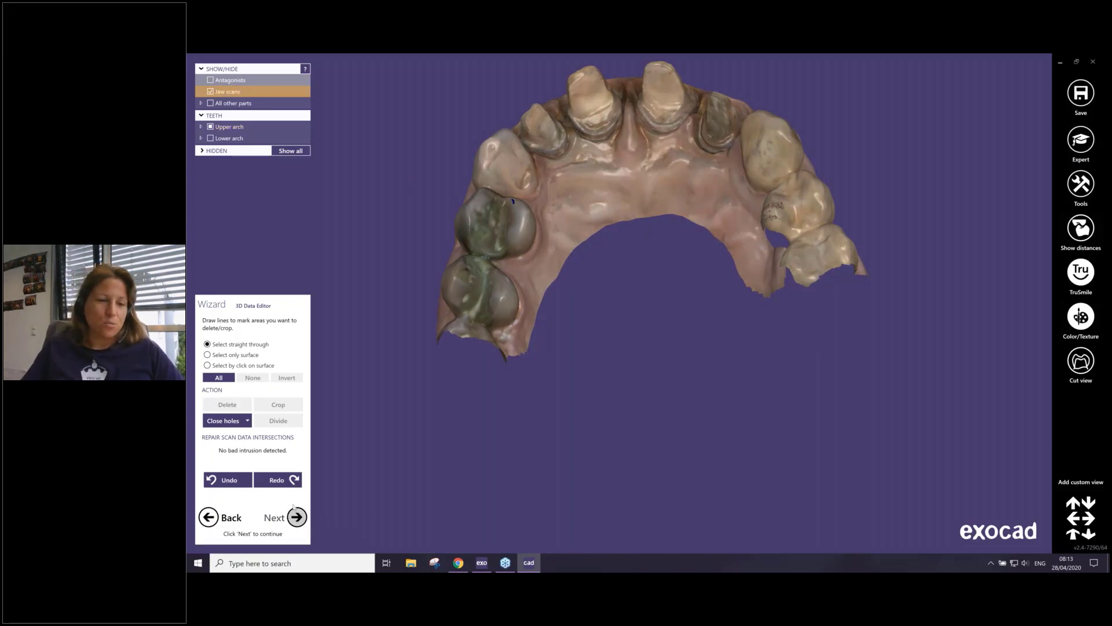
right_click_drag(655, 110, 711, 229)
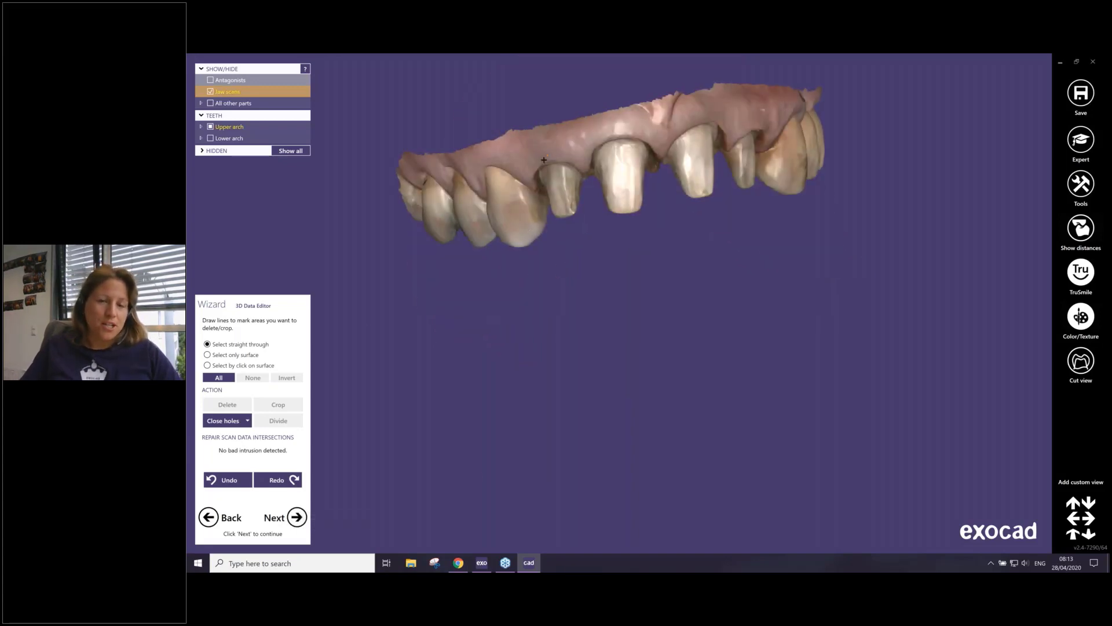
right_click_drag(665, 277, 702, 297)
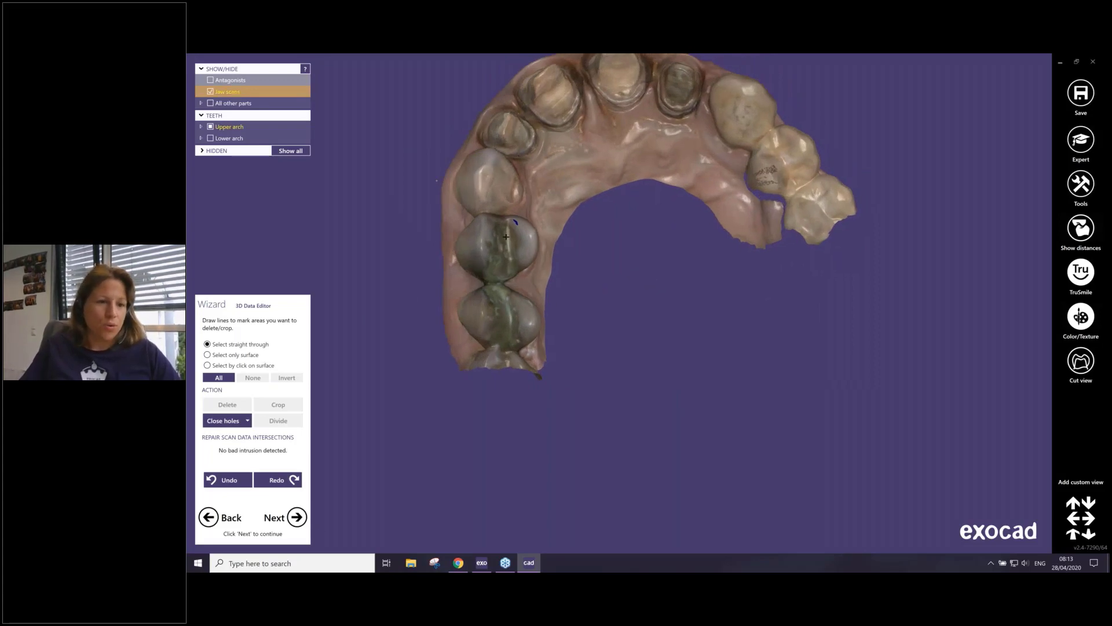
left_click(297, 518)
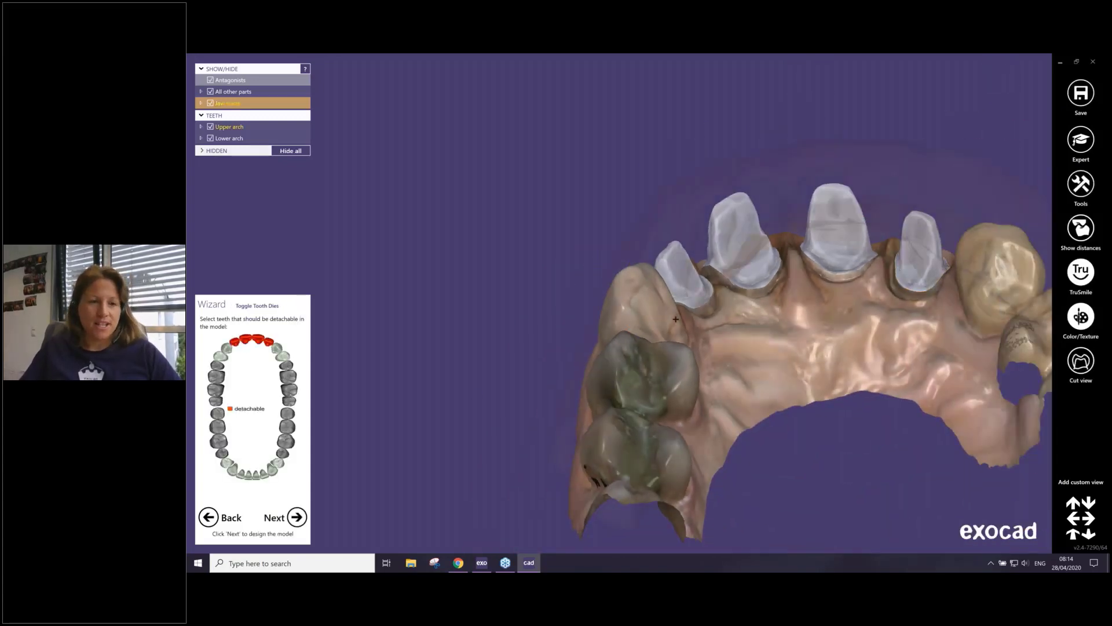
- Mark upper canine 13 as an additional detachable die and proceed to its segmentation
right_click_drag(746, 344, 582, 282)
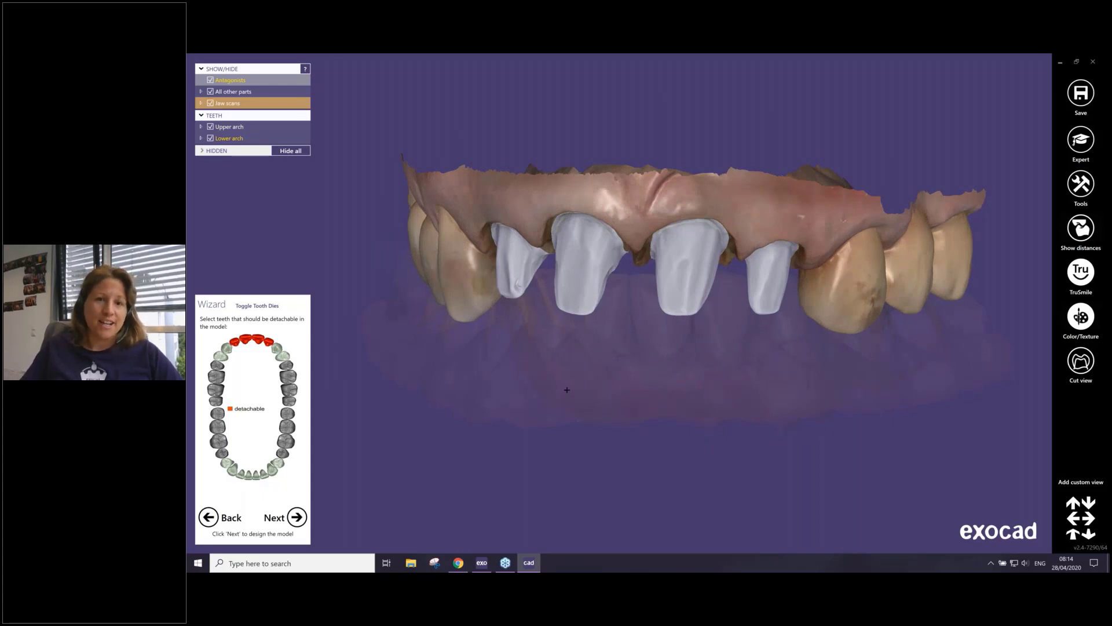
right_click_drag(566, 389, 591, 347)
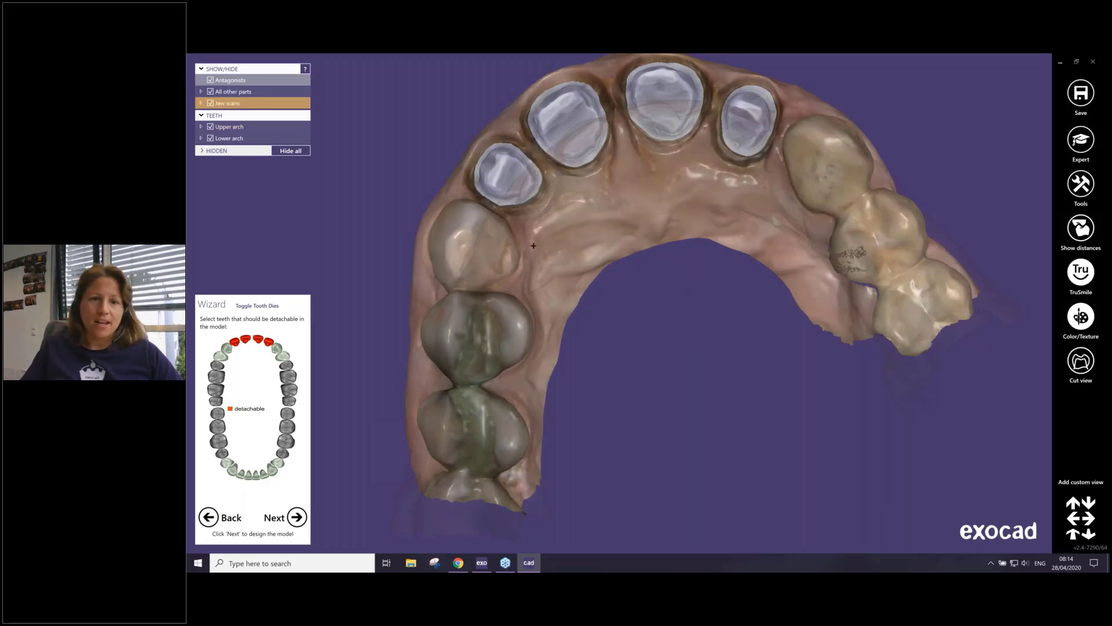
right_click_drag(535, 248, 394, 278)
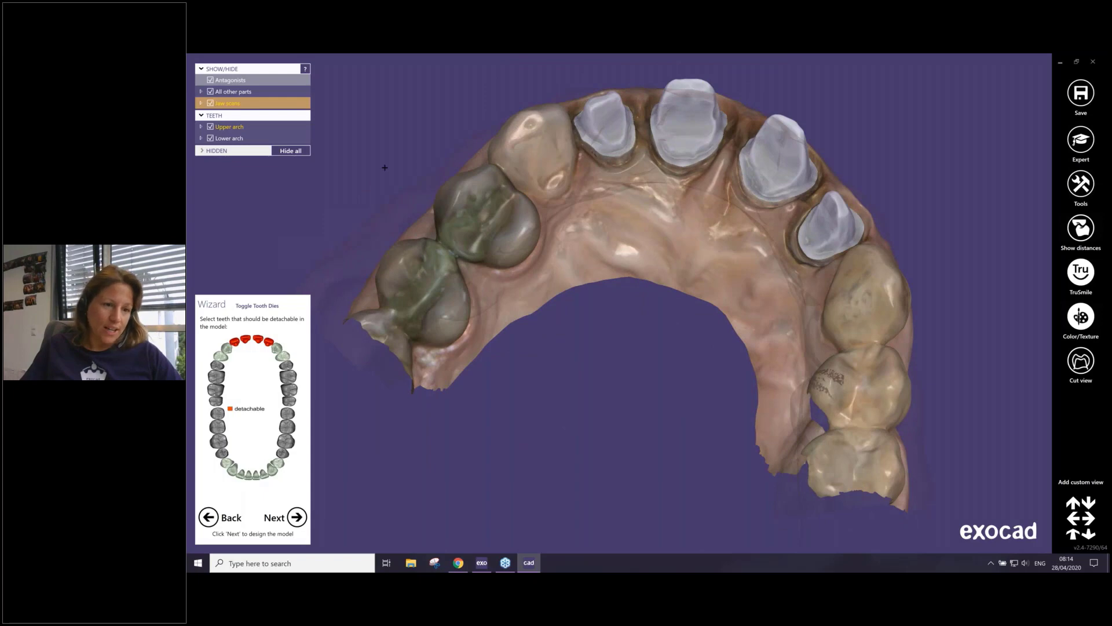
left_click(227, 347)
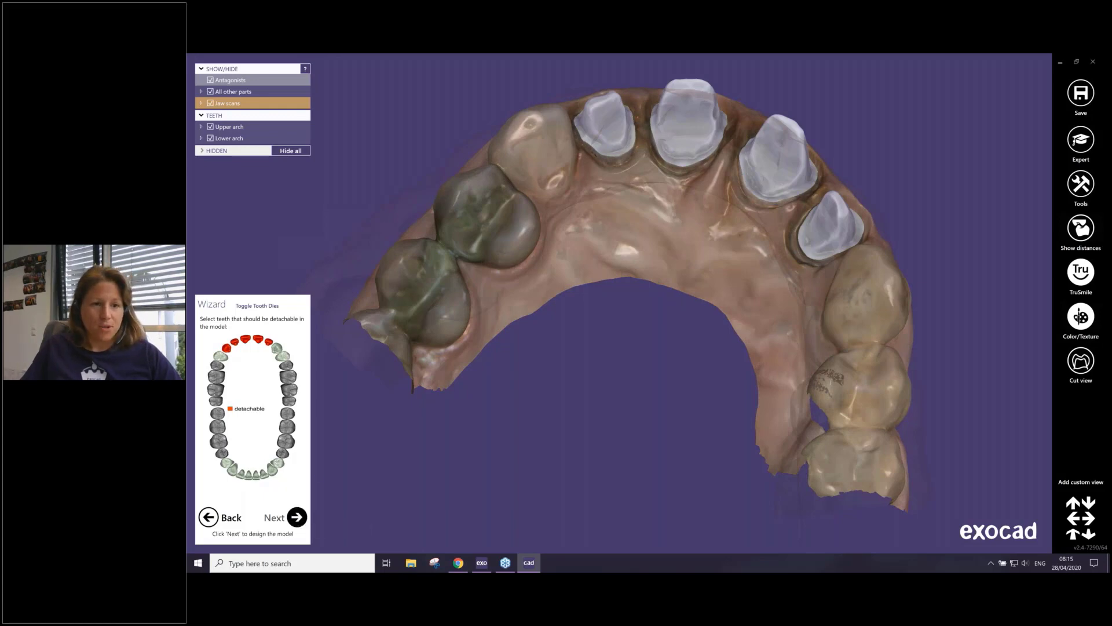
left_click(297, 517)
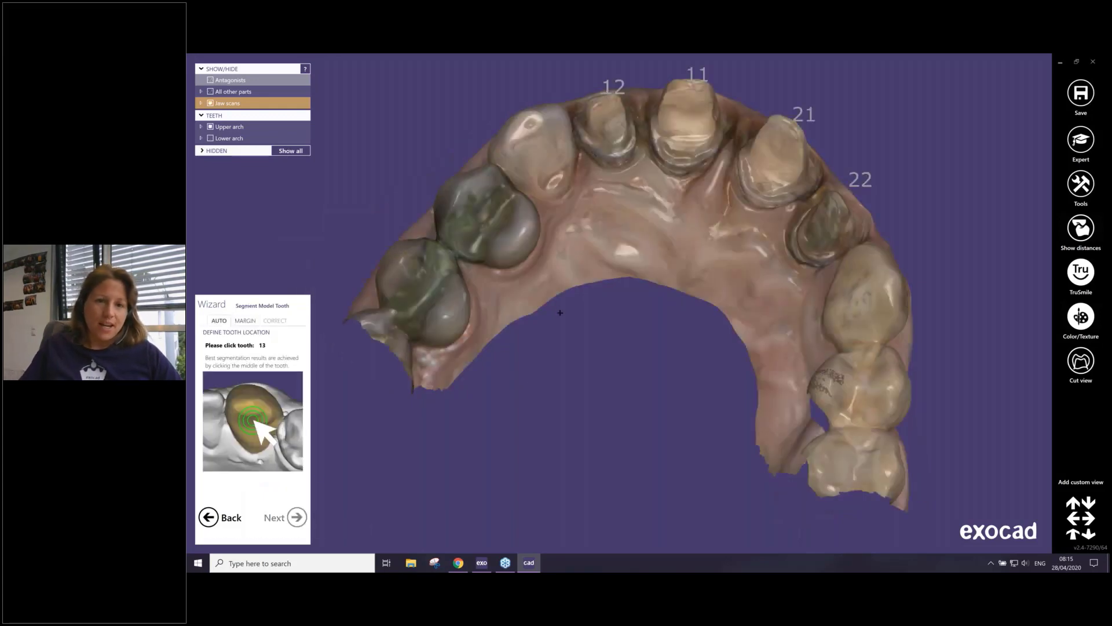
- Segment tooth 13 on the upper jaw scan, refine its labial and palatal margin points, and continue to the plateless model design
right_click_drag(560, 313, 566, 229)
left_click(566, 228)
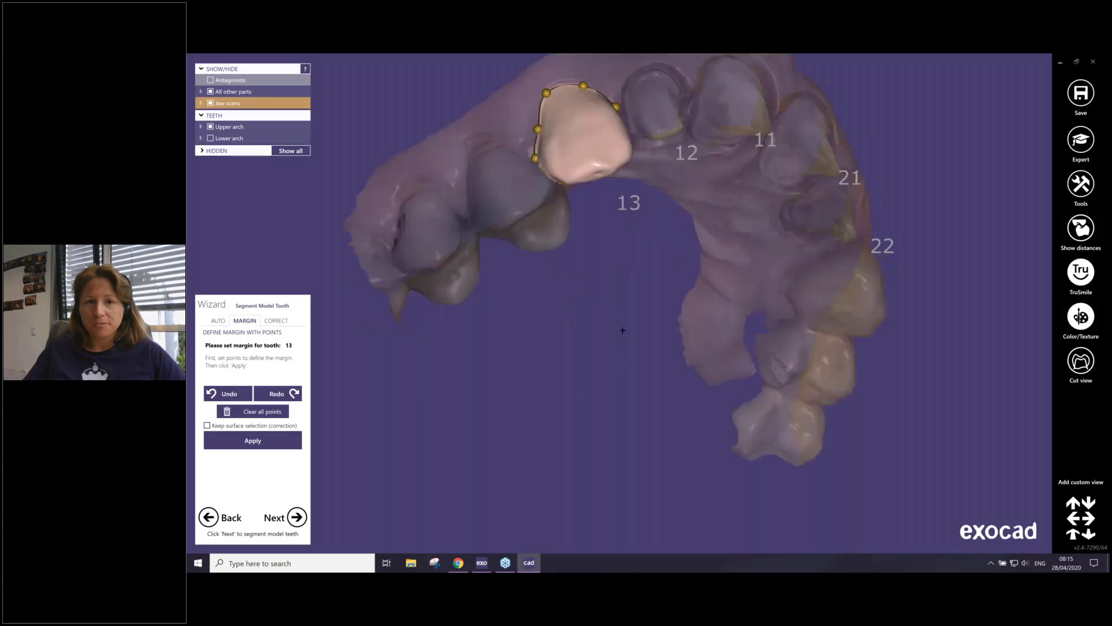
right_click_drag(624, 334, 464, 156)
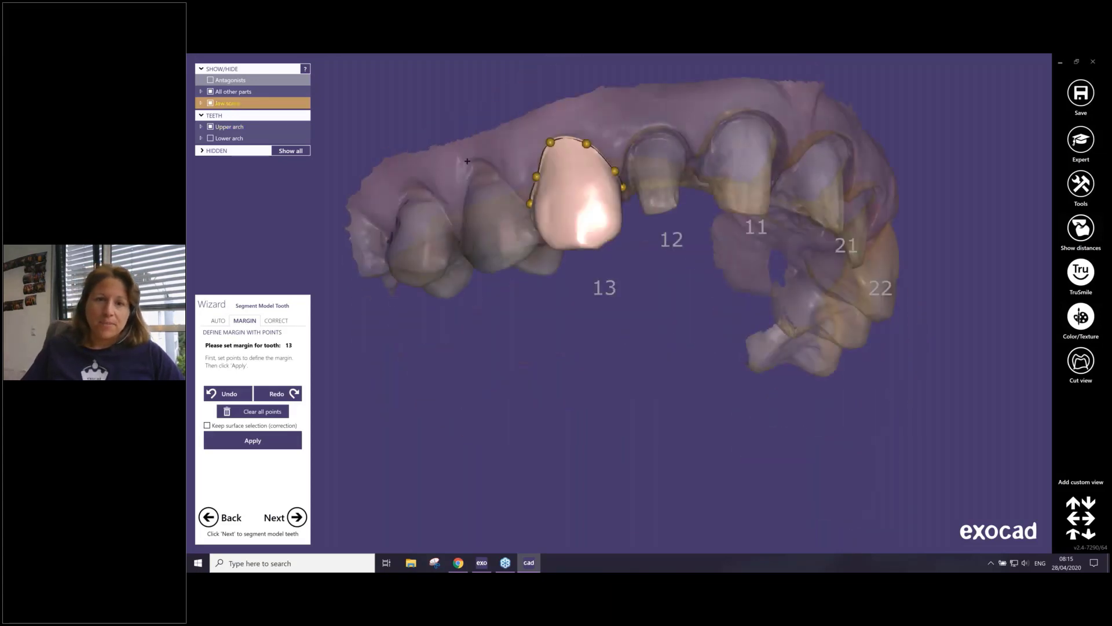
scroll(465, 157, "up", 3)
left_click_drag(598, 126, 657, 135)
right_click_drag(661, 201, 644, 96)
mouse_move(630, 256)
left_mouse_down()
mouse_move(633, 278)
mouse_move(635, 252)
left_mouse_up()
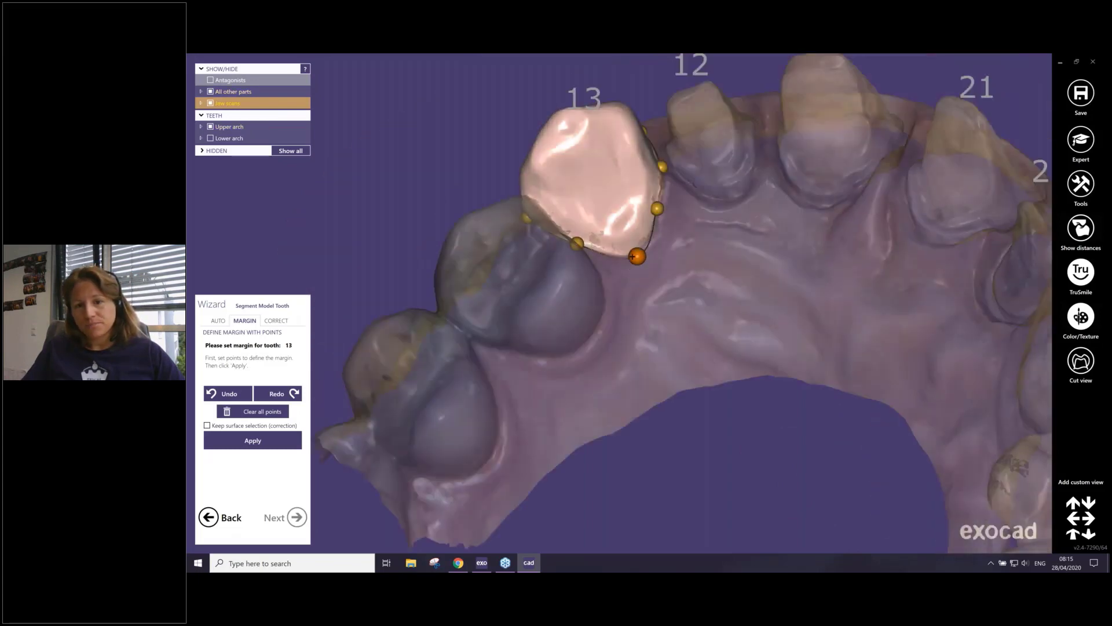
right_click_drag(766, 223, 765, 245)
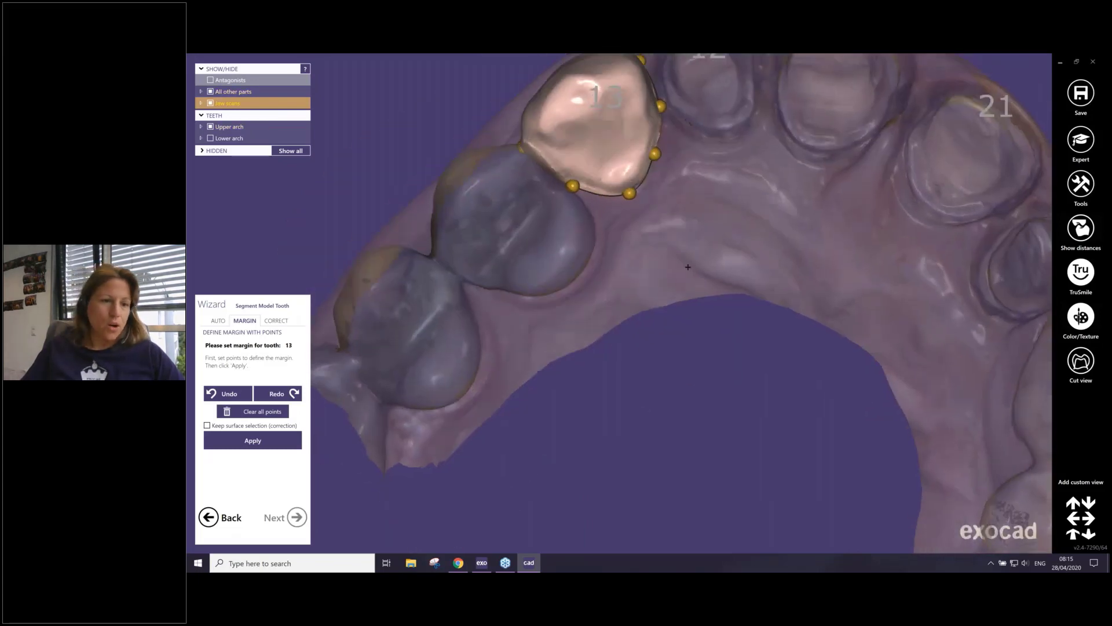
left_click(277, 321)
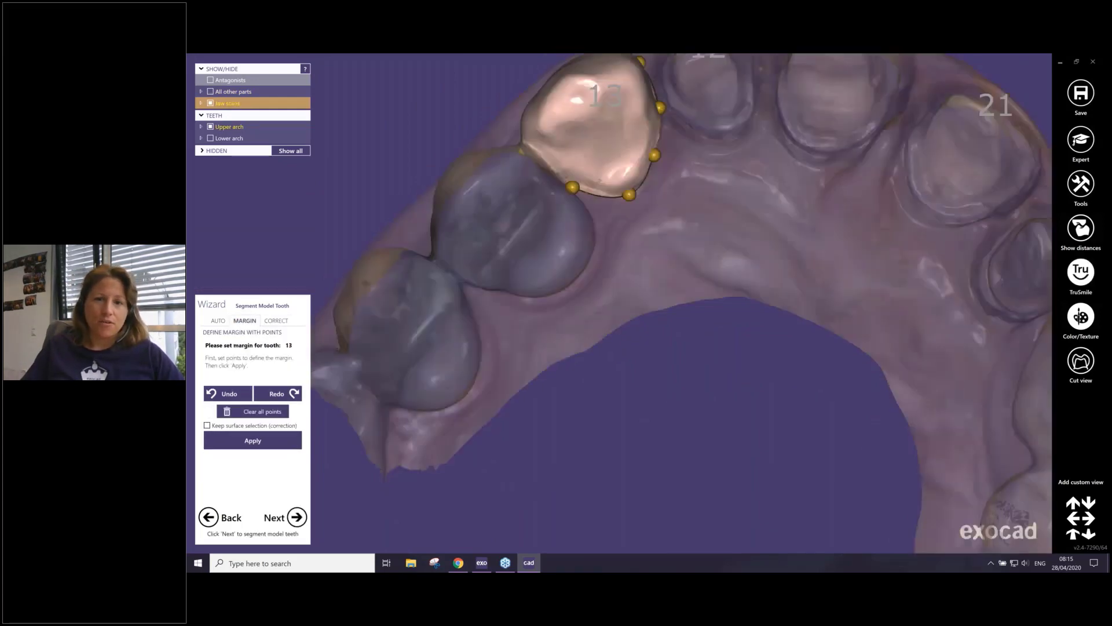
mouse_move(550, 165)
right_mouse_down()
mouse_move(548, 191)
mouse_move(546, 180)
right_mouse_up()
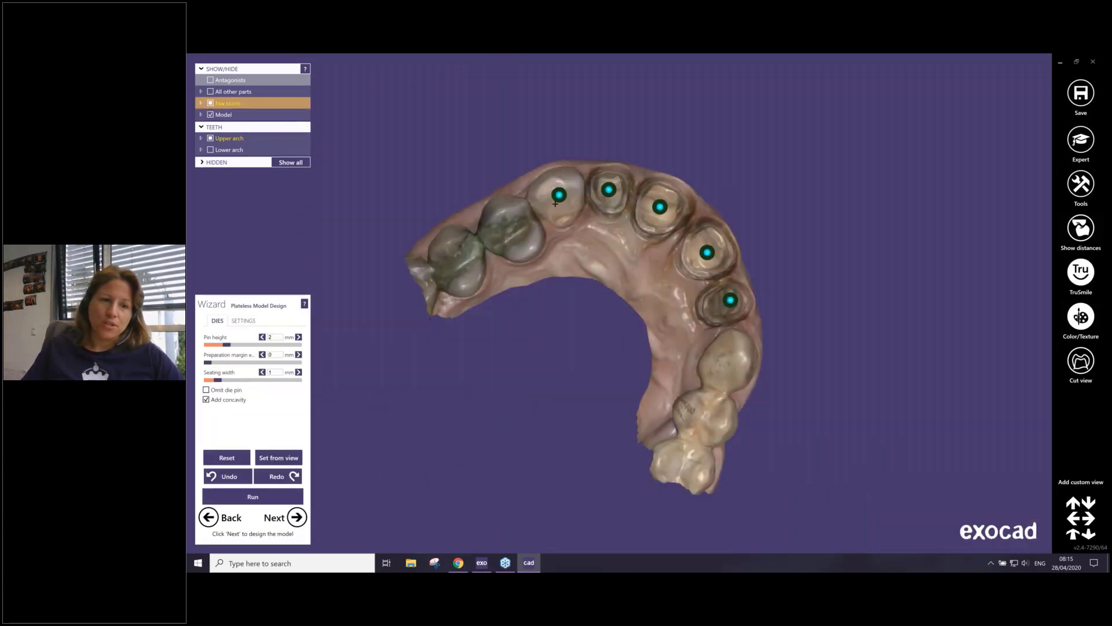
right_click_drag(573, 322, 650, 362)
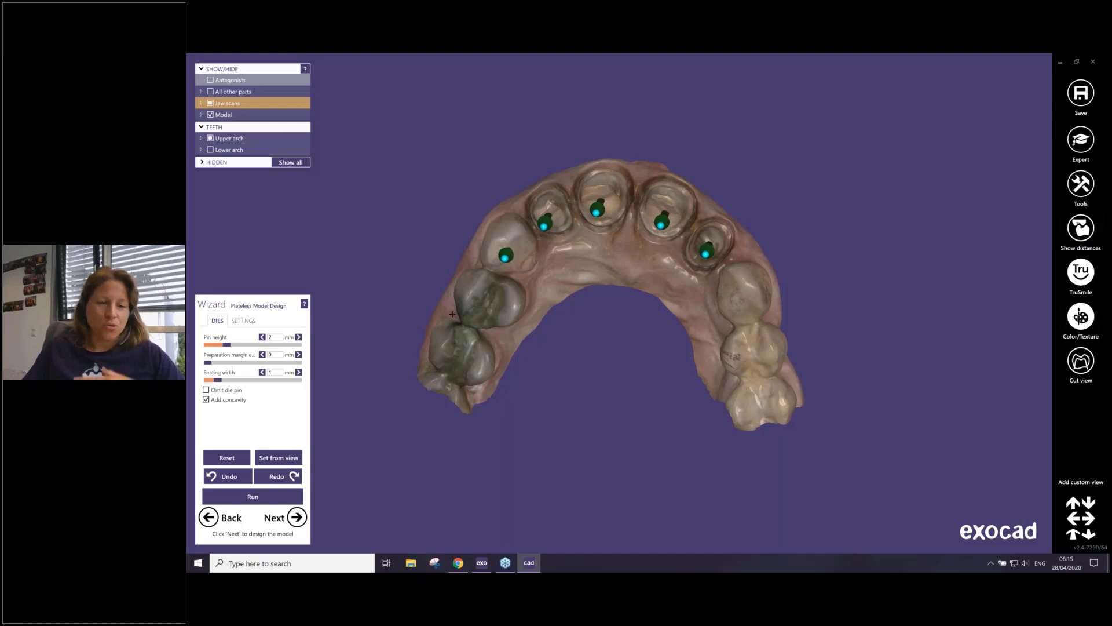
- Set a common insertion axis for all dies from the occlusal view and slightly adjust the axis of die 11
right_click_drag(573, 311, 573, 315)
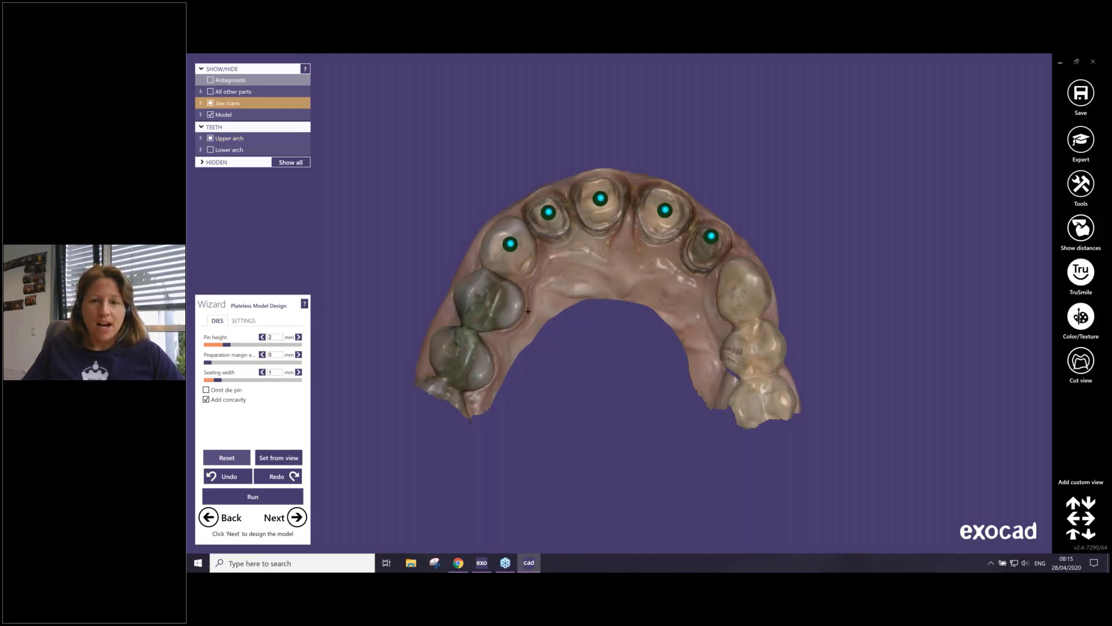
right_click_drag(528, 292, 529, 311)
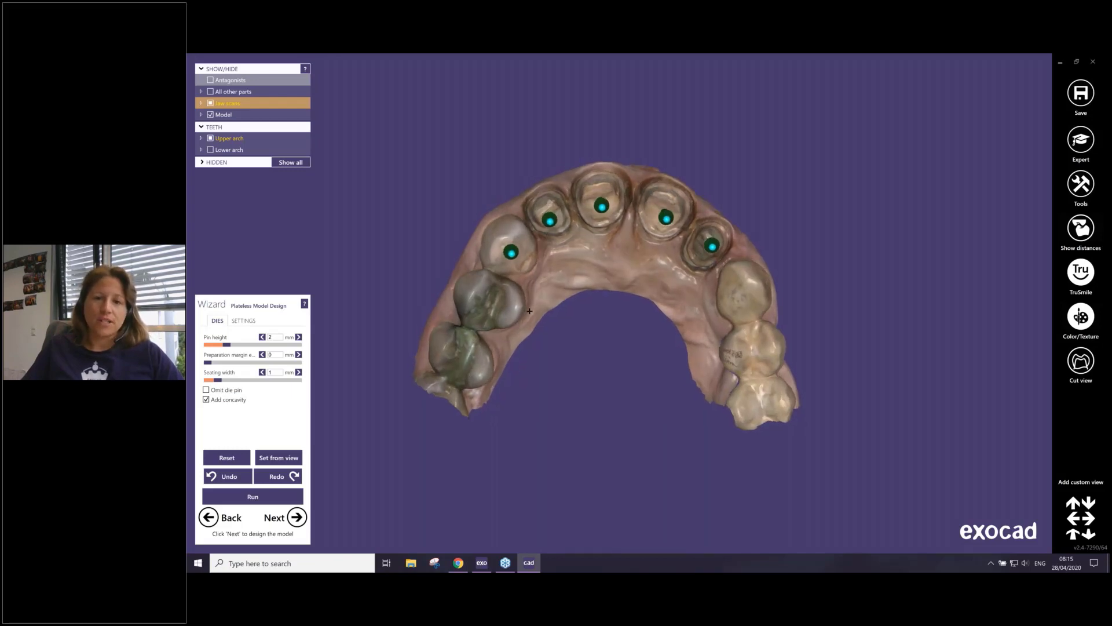
right_click_drag(529, 311, 529, 311)
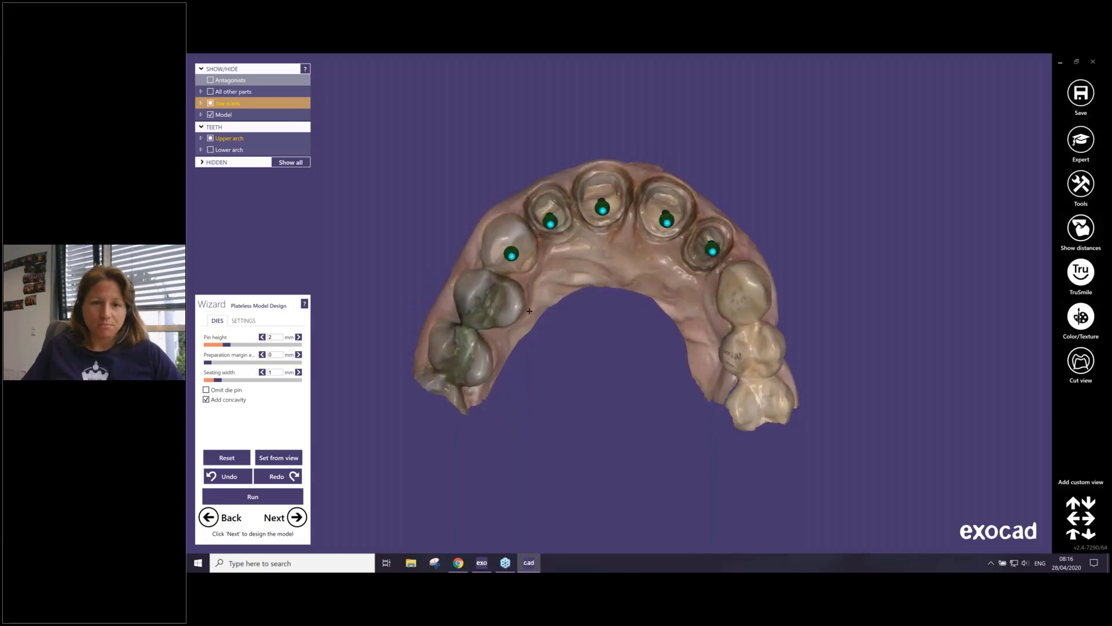
left_click(280, 463)
right_click_drag(532, 272, 619, 367)
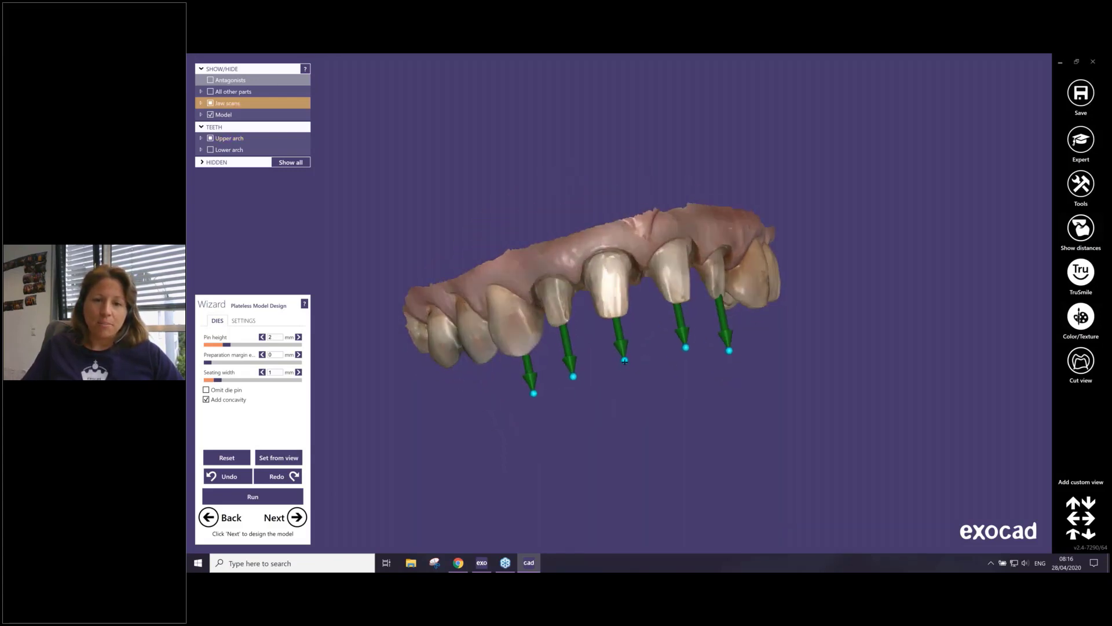
mouse_move(624, 360)
left_mouse_down()
mouse_move(634, 357)
mouse_move(610, 362)
mouse_move(639, 347)
mouse_move(624, 335)
mouse_move(616, 370)
mouse_move(625, 355)
left_mouse_up()
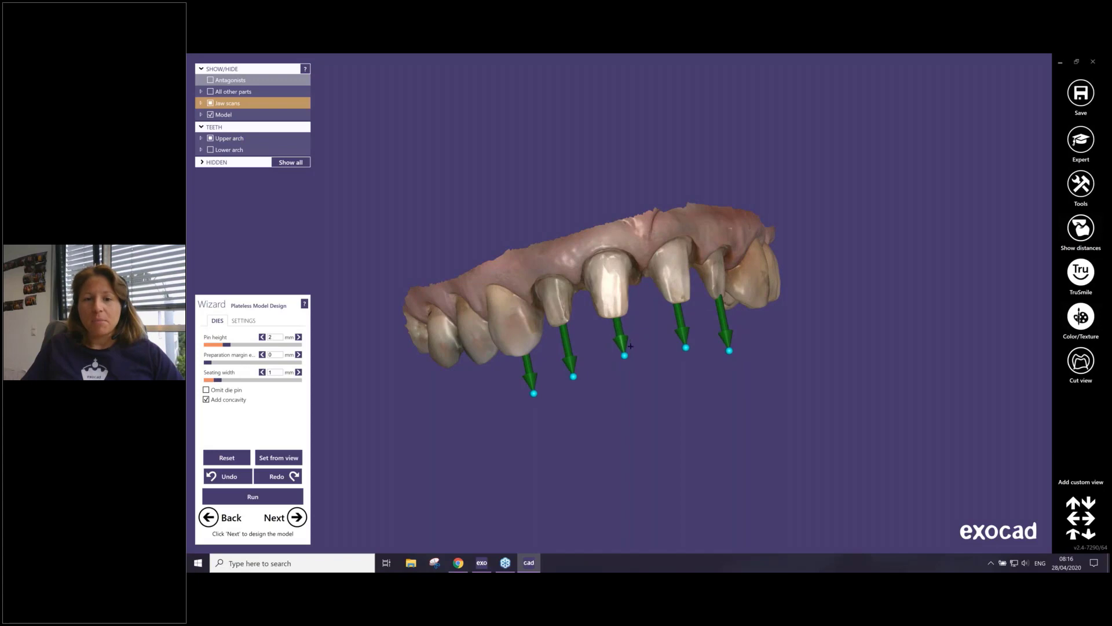
- Align the insertion axes of dies 21, 22, 12 and 13 individually with the current occlusal view
right_click_drag(627, 397, 629, 366)
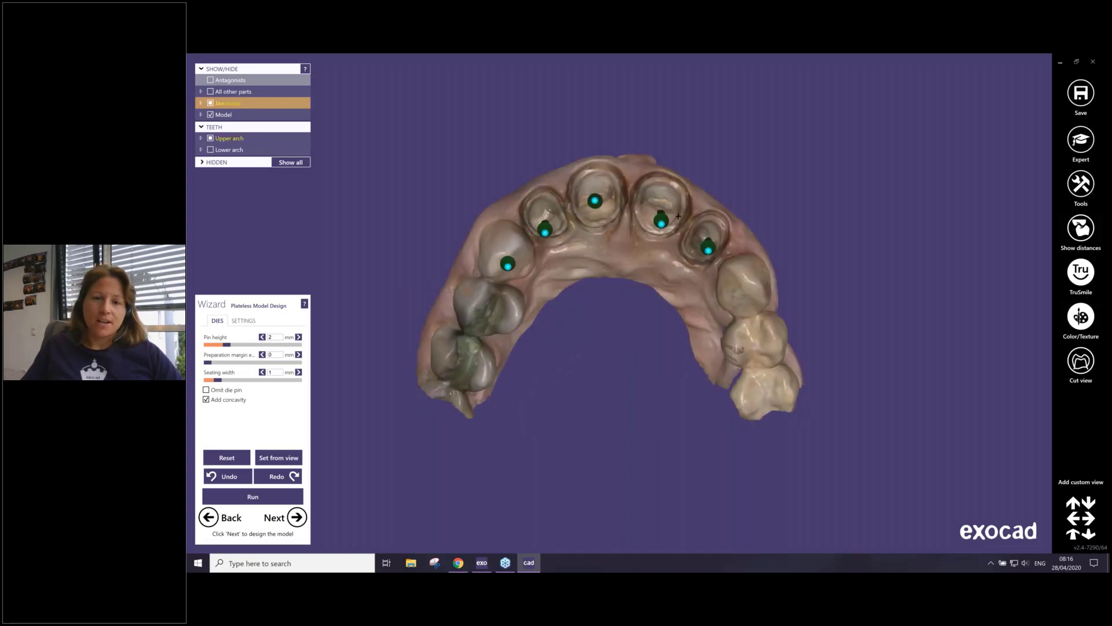
double_click(662, 224)
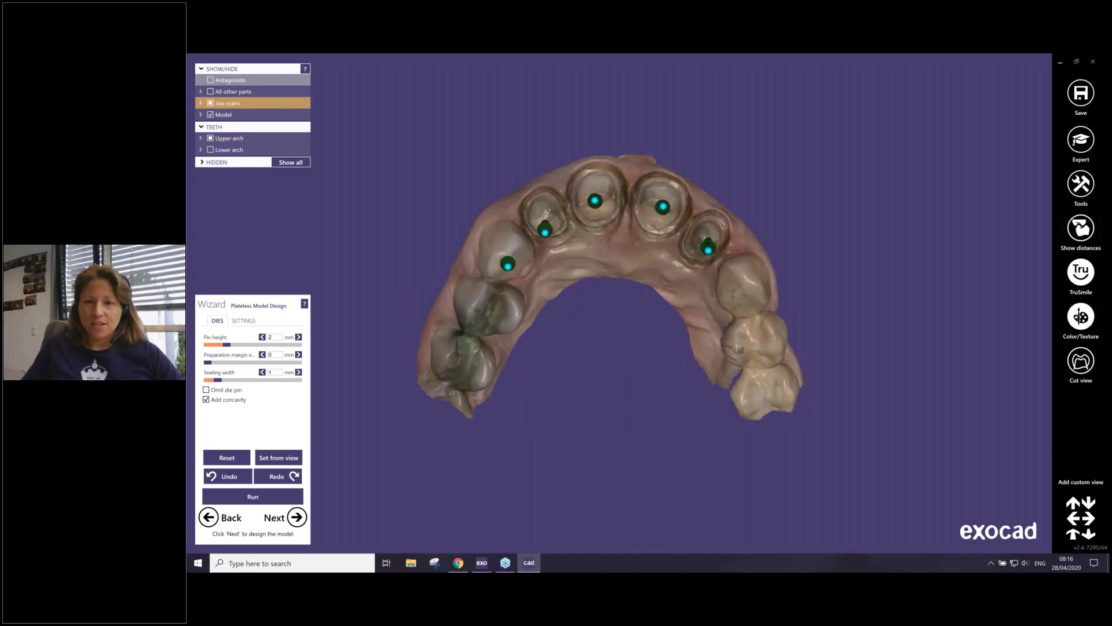
double_click(707, 238)
double_click(545, 217)
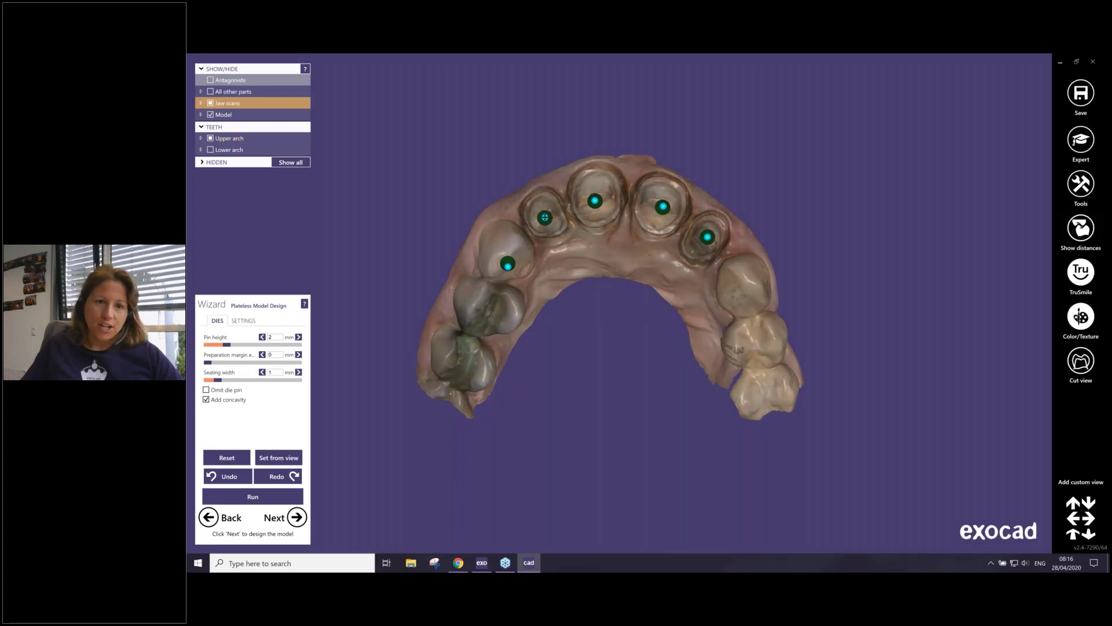
double_click(504, 253)
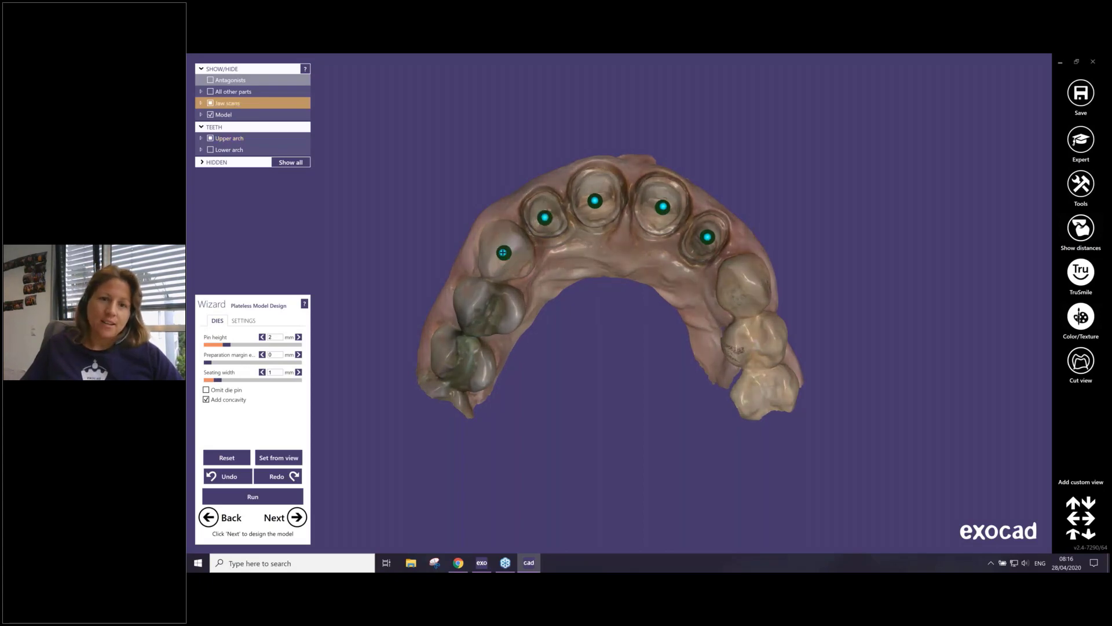
- Try tilting the insertion axes of dies 13 and 12 toward each other, and move the axis of die 13 back outward
right_click_drag(562, 243, 549, 381)
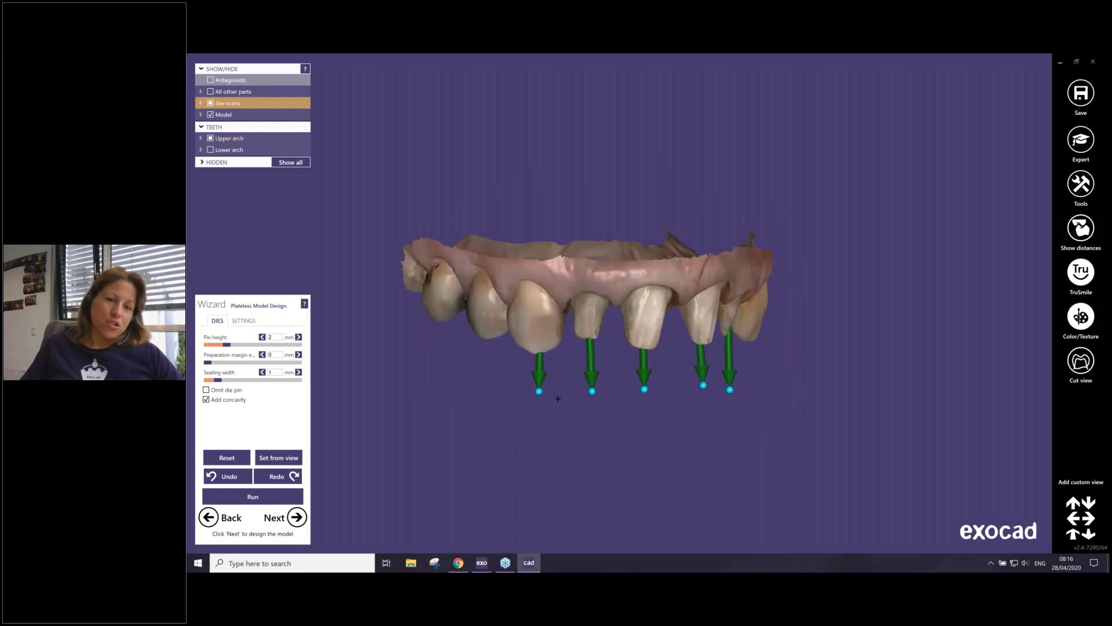
left_click_drag(539, 392, 570, 392)
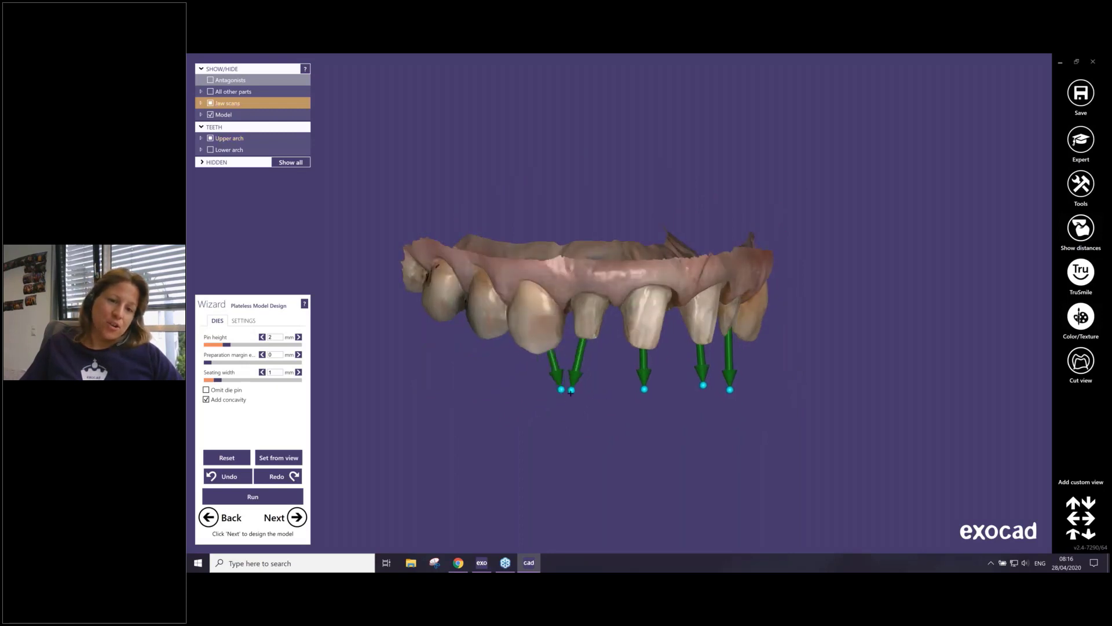
right_click_drag(640, 387, 562, 355)
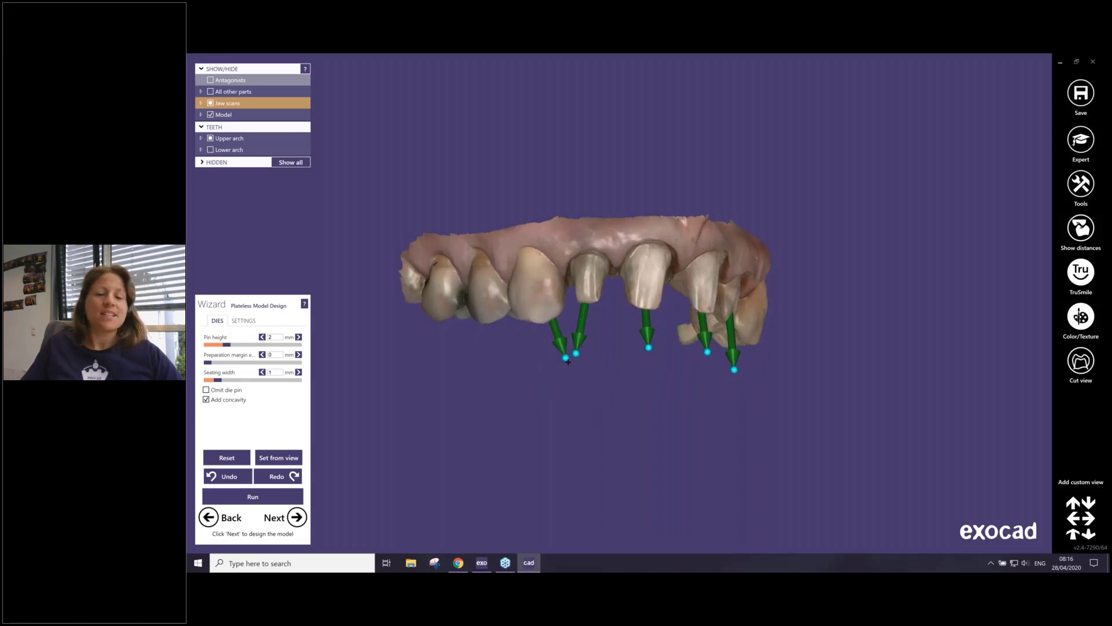
left_click_drag(566, 359, 519, 359)
right_click_drag(575, 355, 542, 185)
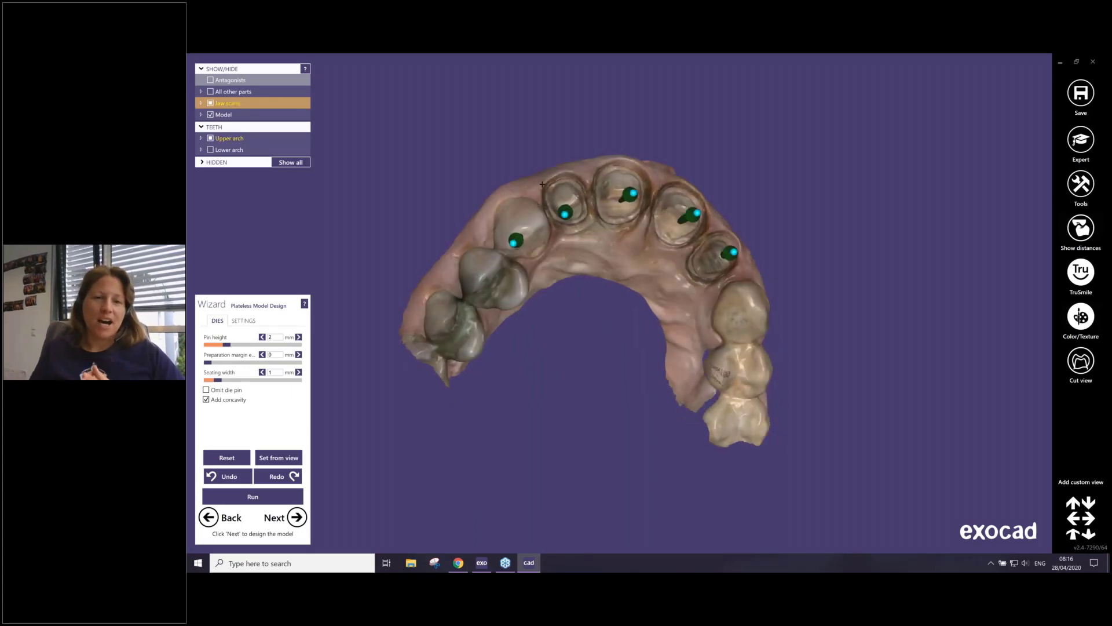
- Set the insertion axes of all dies to one common direction from the occlusal view and fine-tune the axes of dies 11 and 21
scroll(624, 217, "down", 5)
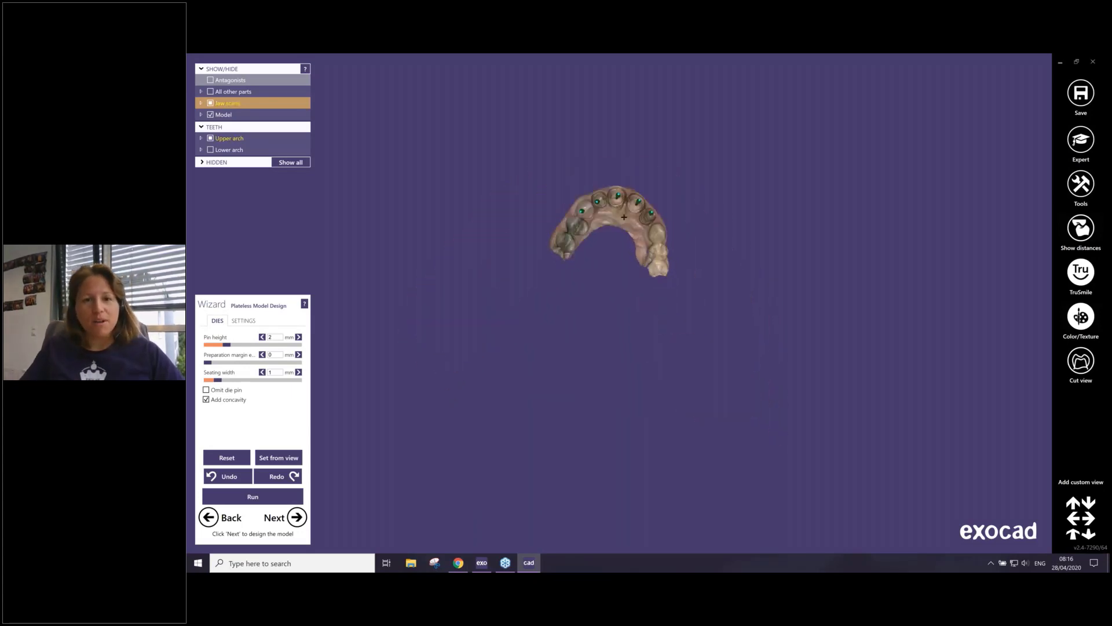
scroll(626, 217, "up", 3)
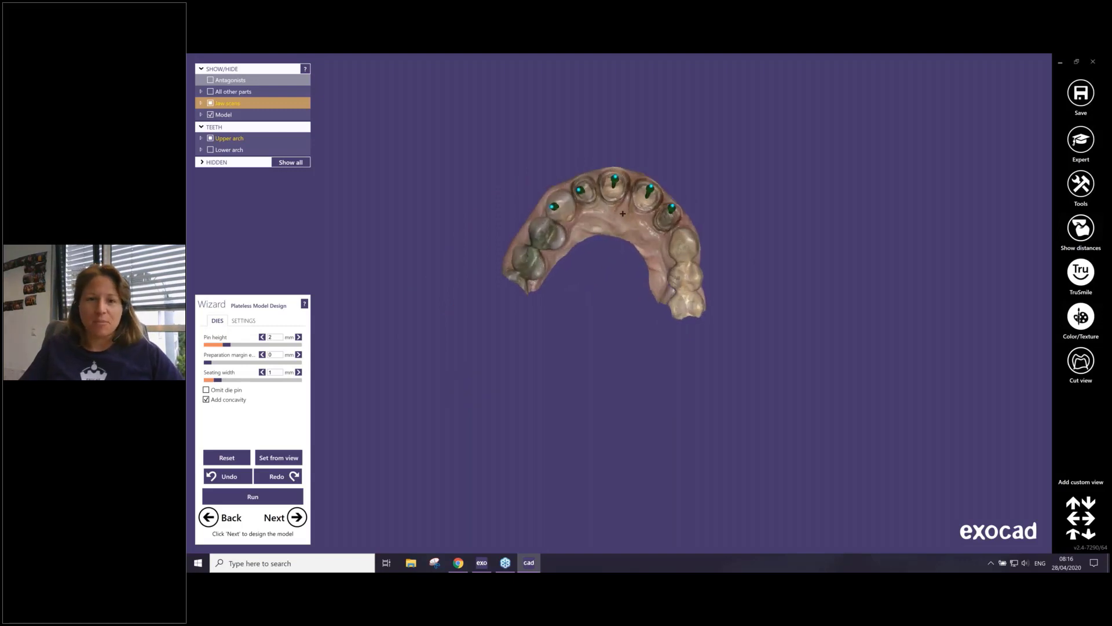
scroll(625, 219, "up", 4)
right_click_drag(623, 224, 623, 224)
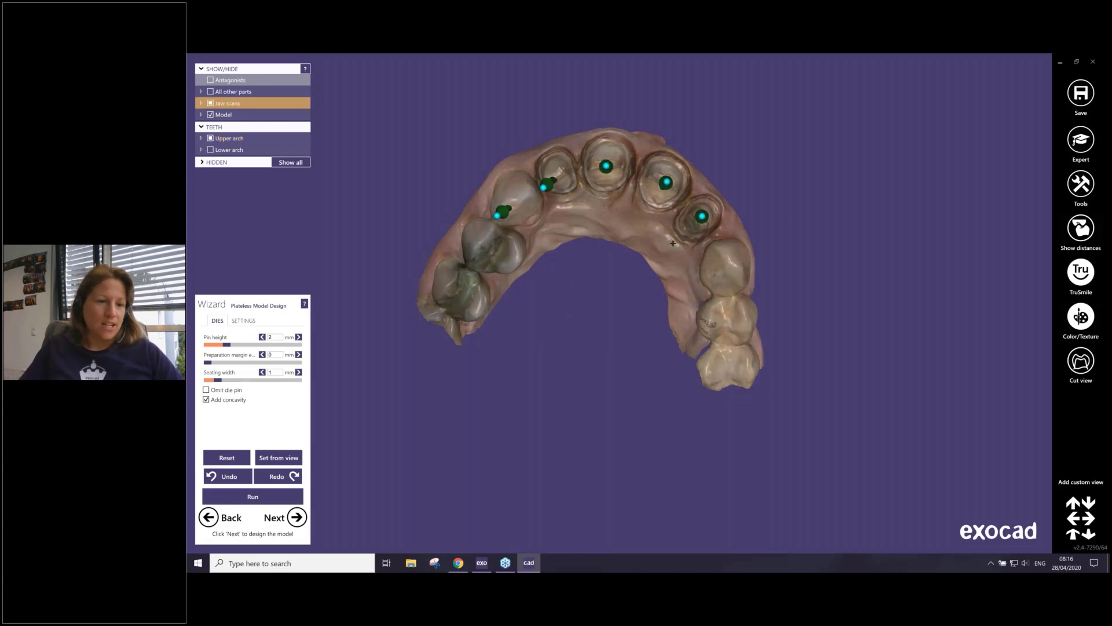
left_click(289, 454)
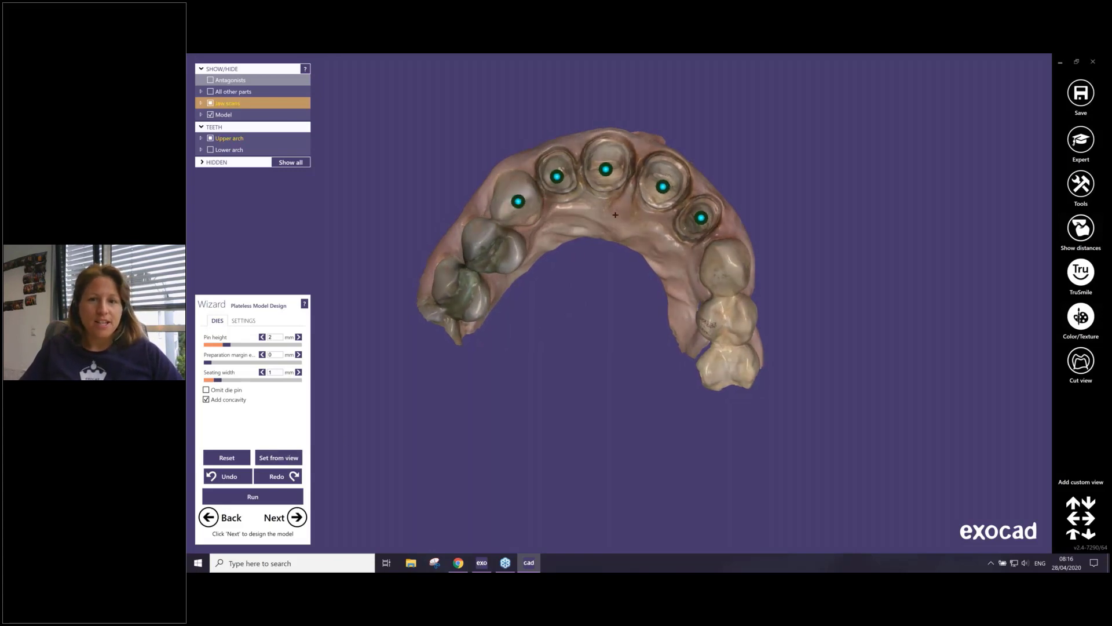
left_click_drag(606, 169, 606, 165)
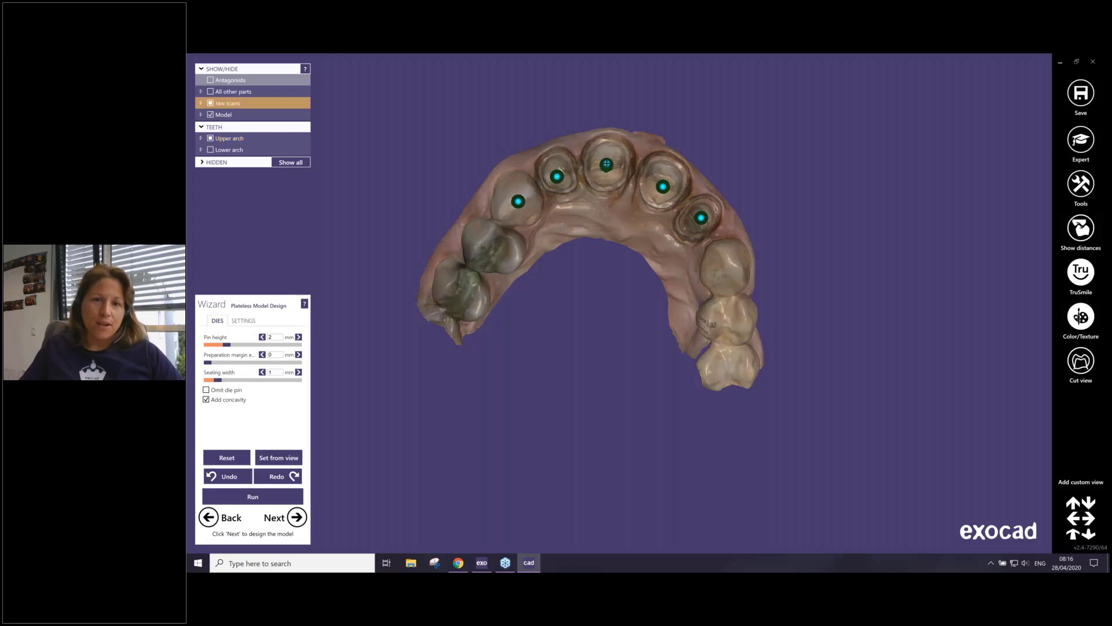
left_click_drag(663, 186, 663, 181)
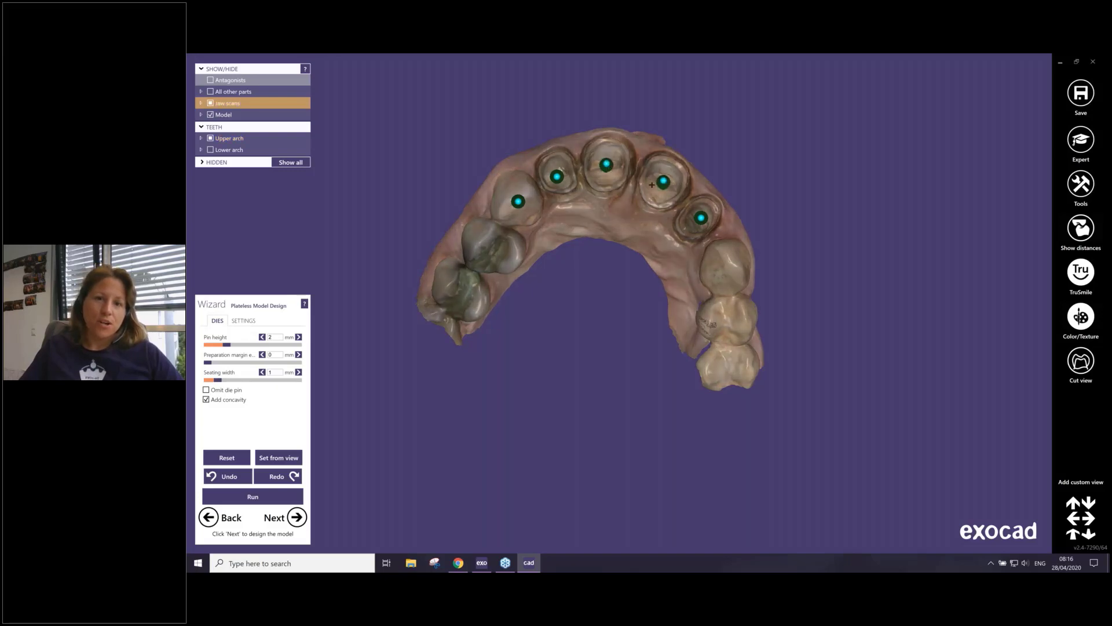
mouse_move(616, 222)
right_mouse_down()
mouse_move(619, 194)
mouse_move(616, 224)
mouse_move(618, 213)
right_mouse_up()
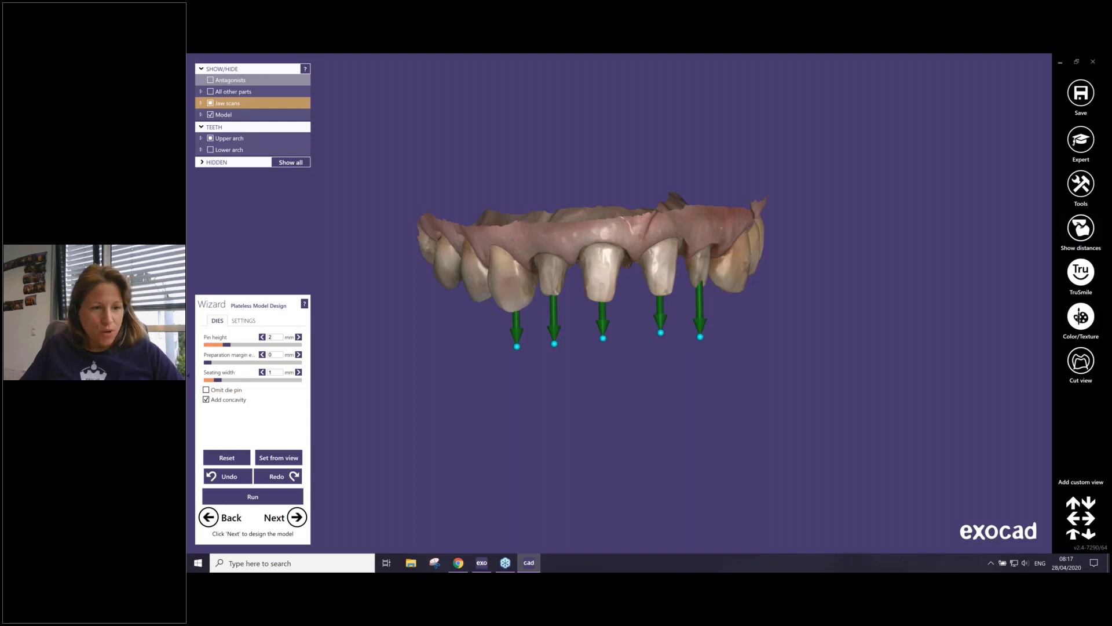
- Review the base, ditch, pin groove and hollow model settings and run the plateless model generation
left_click(244, 322)
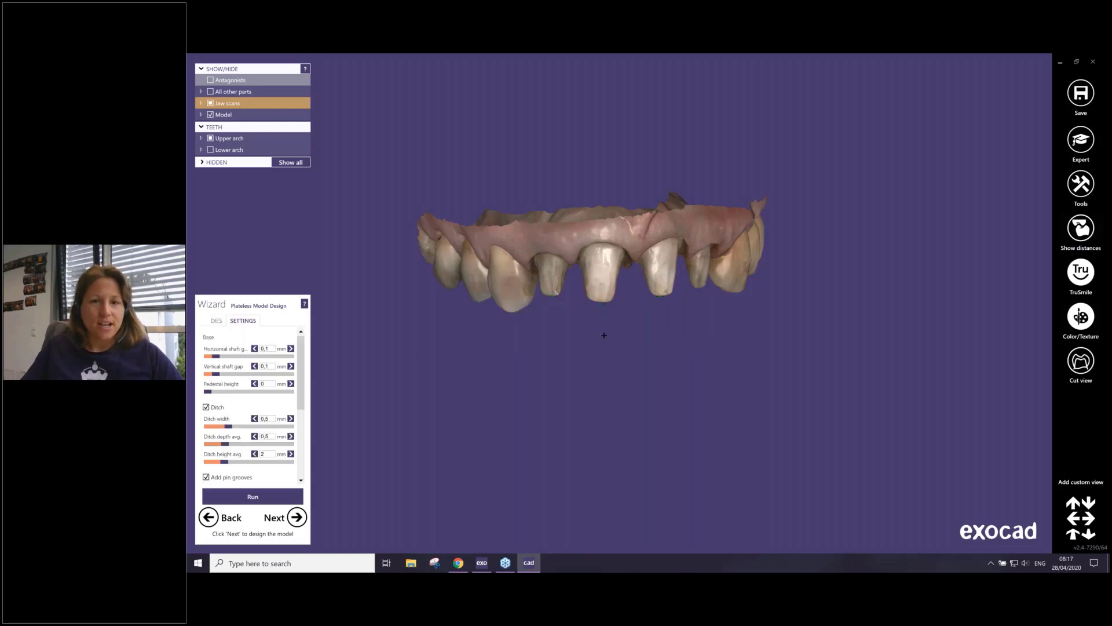
right_click_drag(603, 335, 604, 338)
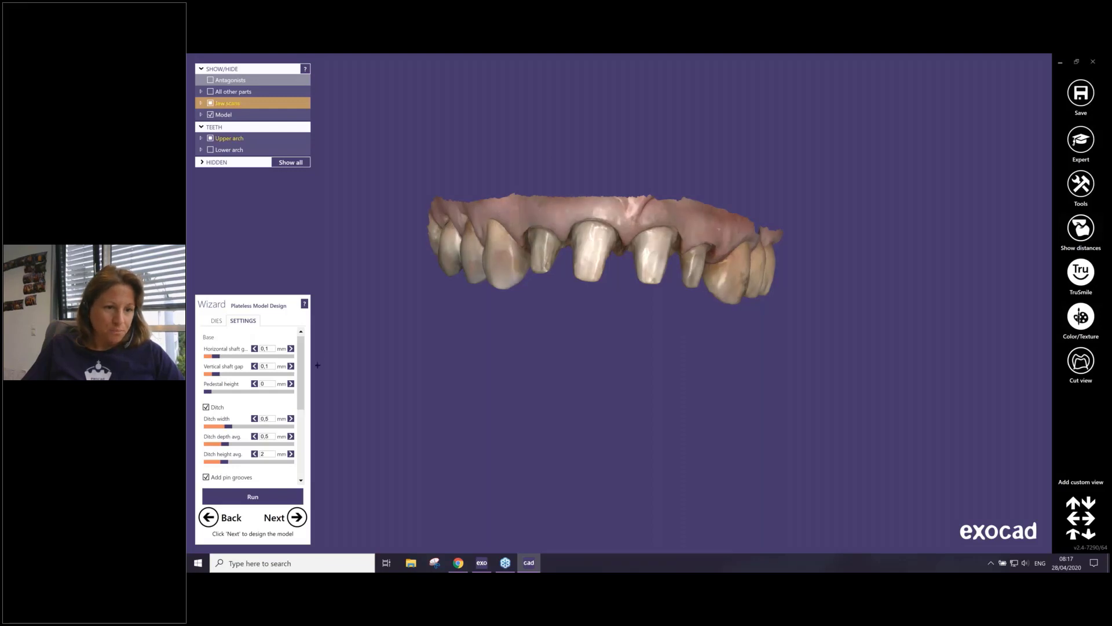
mouse_move(299, 375)
left_mouse_down()
mouse_move(300, 420)
mouse_move(301, 393)
left_mouse_up()
right_click_drag(532, 368, 638, 181)
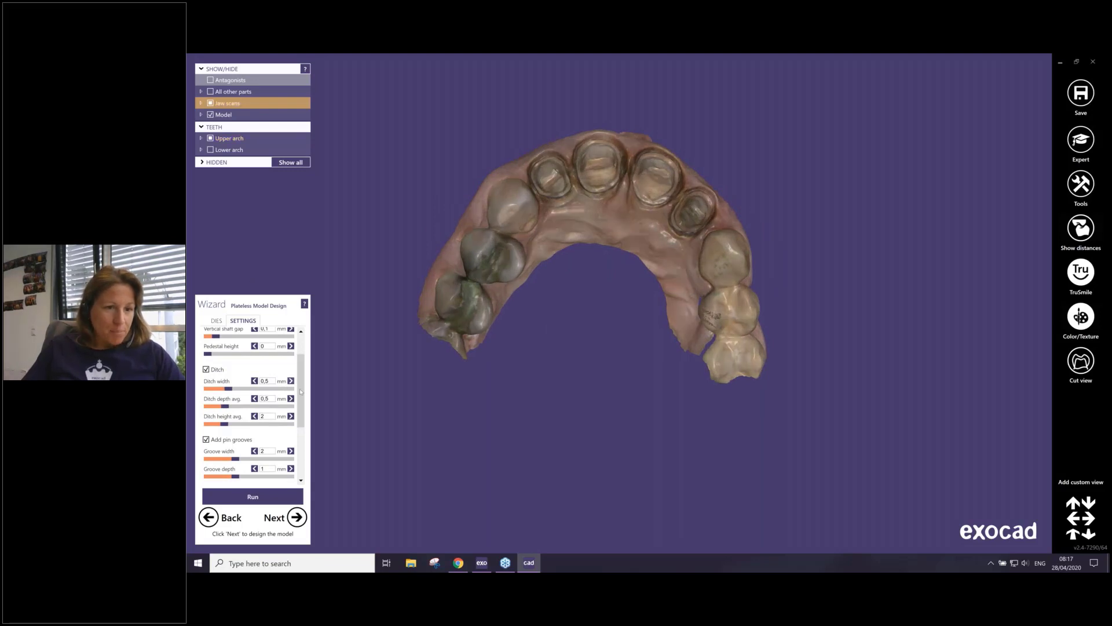
scroll(217, 402, "down", 3)
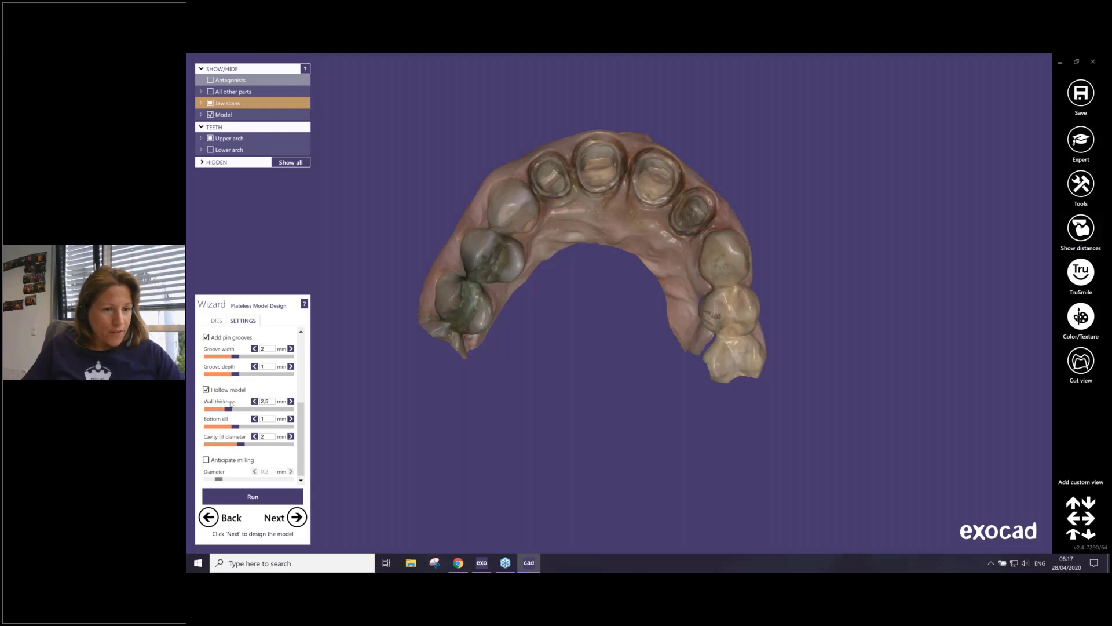
left_click(248, 495)
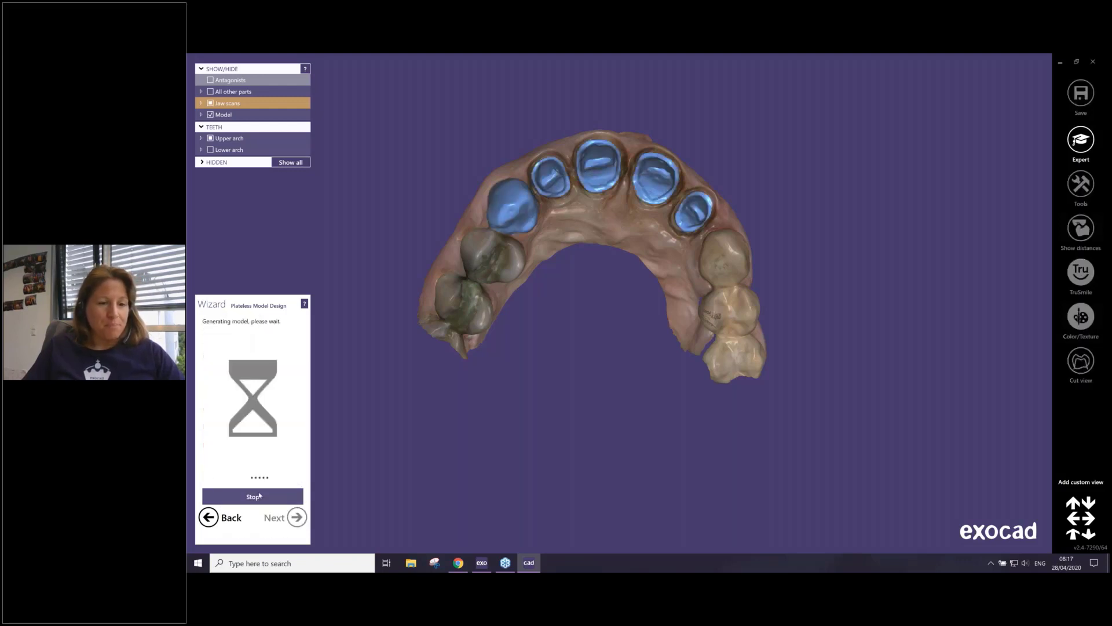
- Switch to Chrome and open the Model Design page from the Model Creator section of the exocad wiki
left_click(459, 569)
left_click(464, 61)
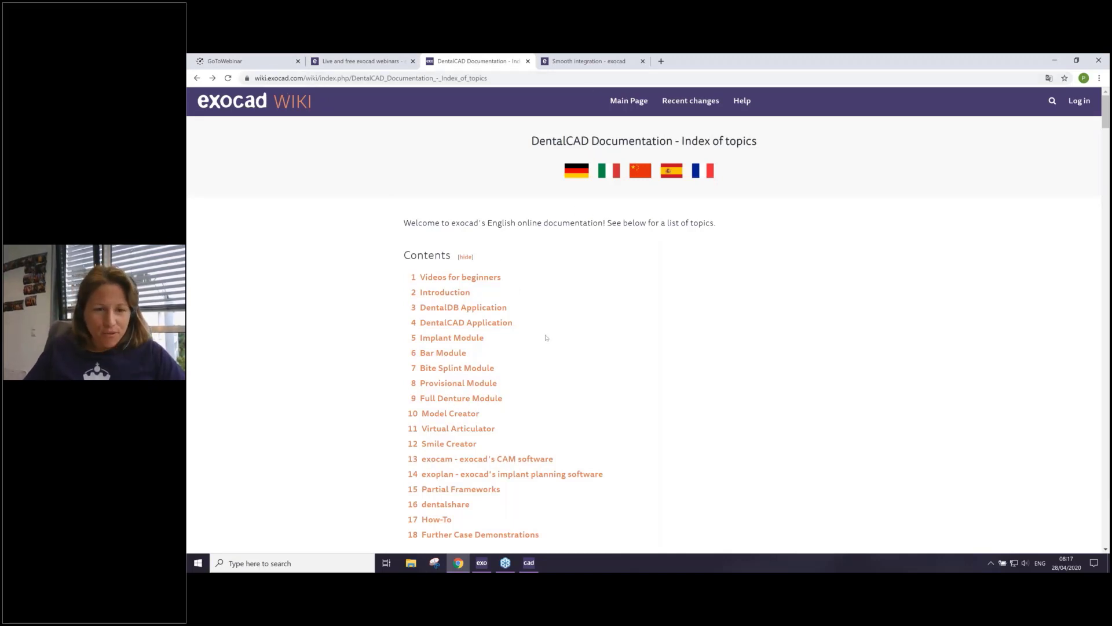
scroll(458, 384, "down", 2)
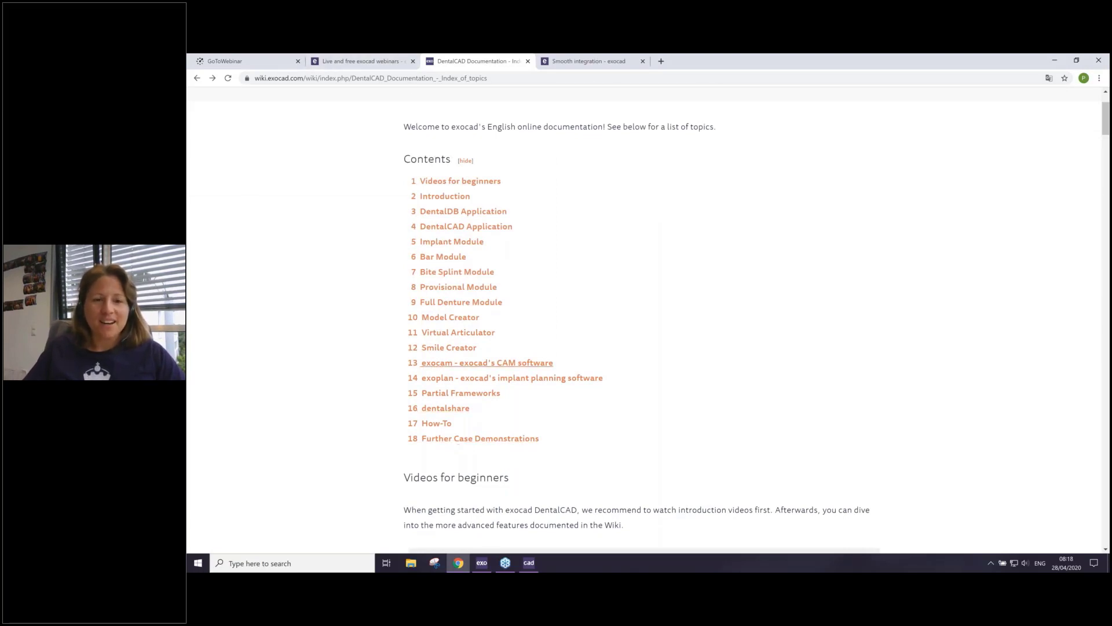
left_click(430, 320)
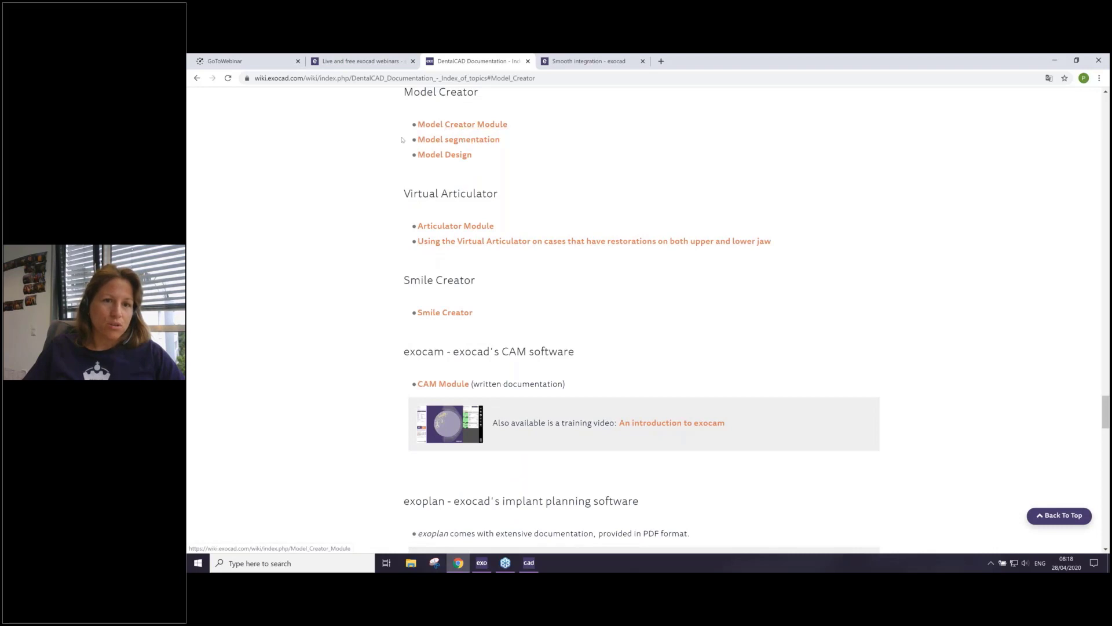
left_click(437, 157)
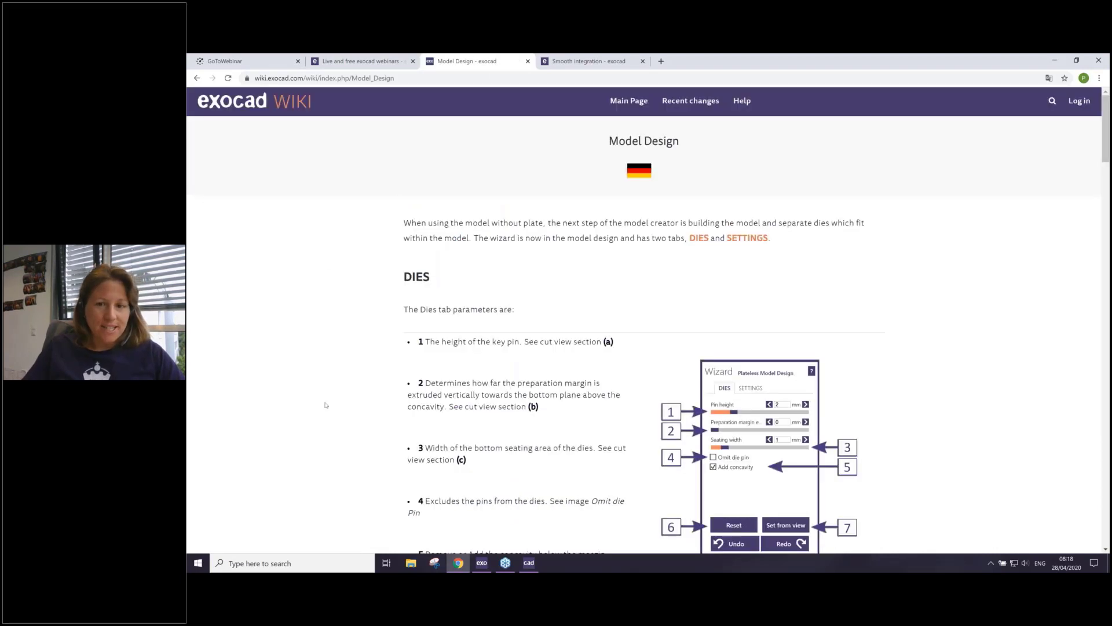
- Read the DIES parameter explanations on the Model Design page, including the cut view, Omit die Pin and Add Concavity illustrations
scroll(559, 488, "down", 1)
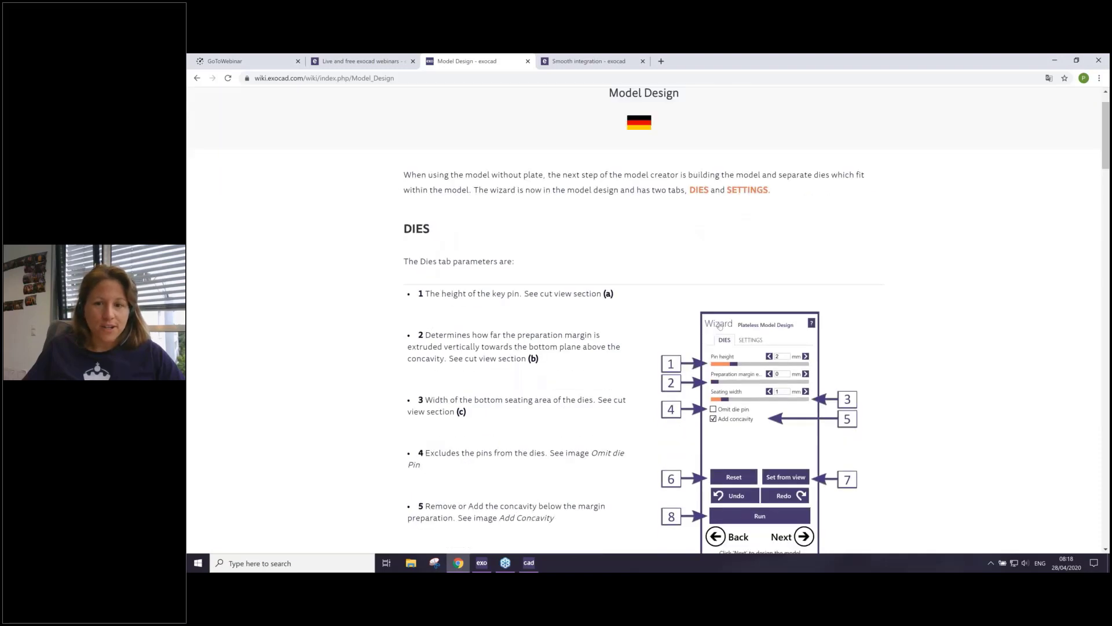
scroll(719, 326, "down", 3)
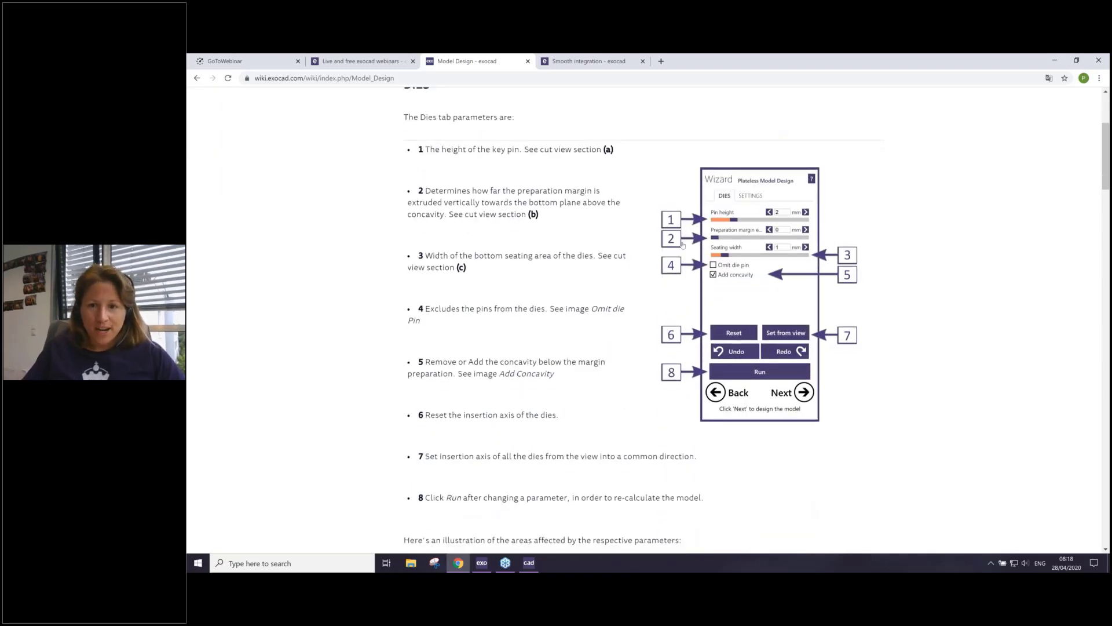
scroll(683, 249, "down", 2)
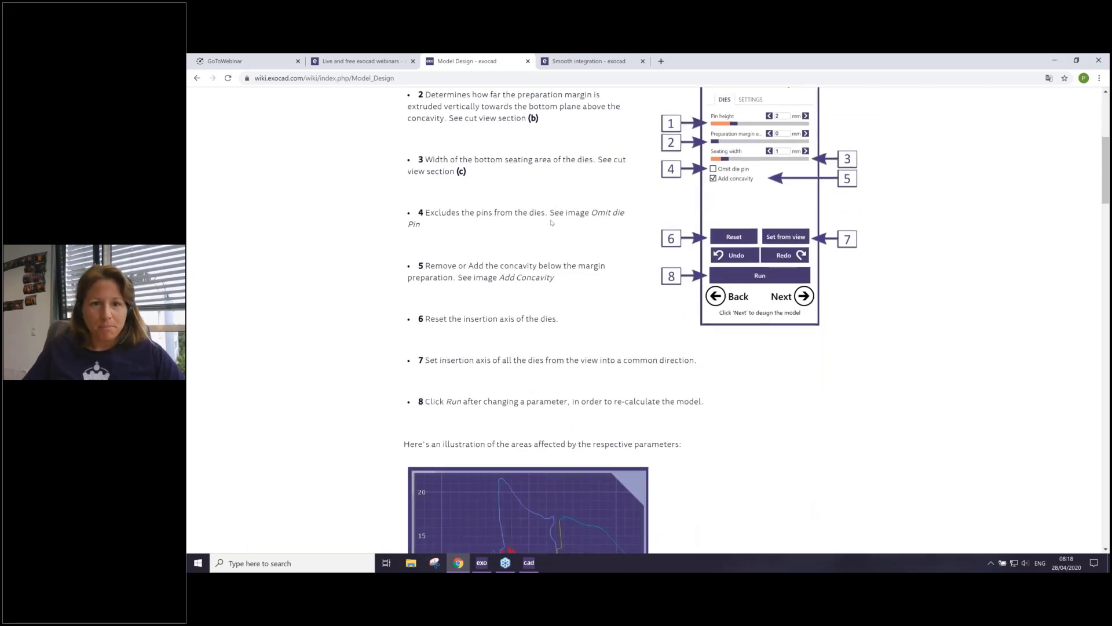
scroll(629, 281, "down", 4)
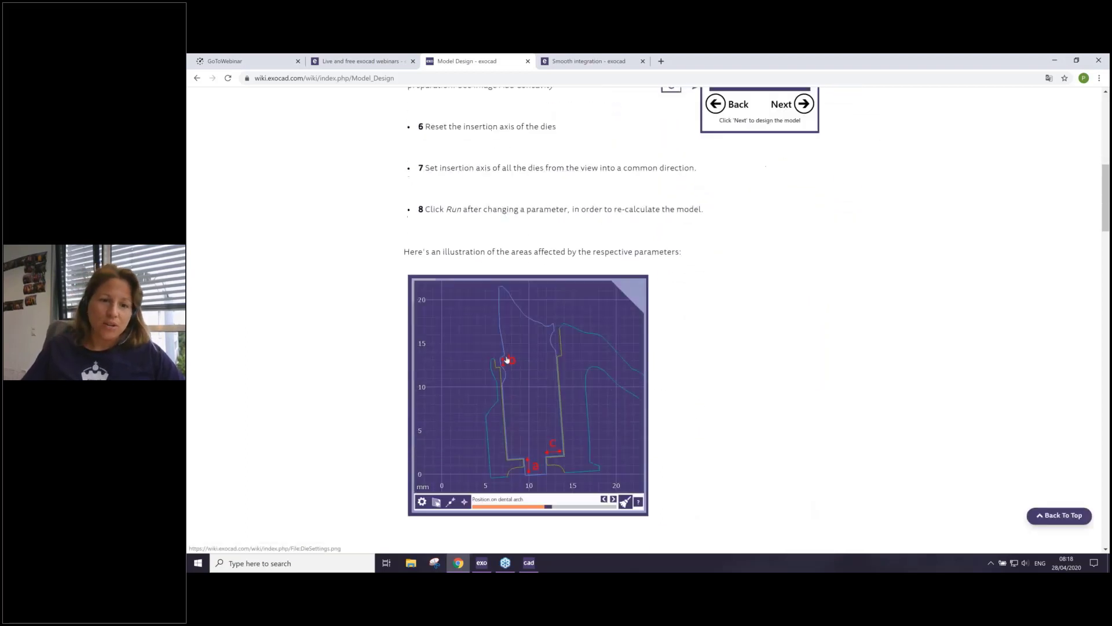
scroll(558, 380, "down", 2)
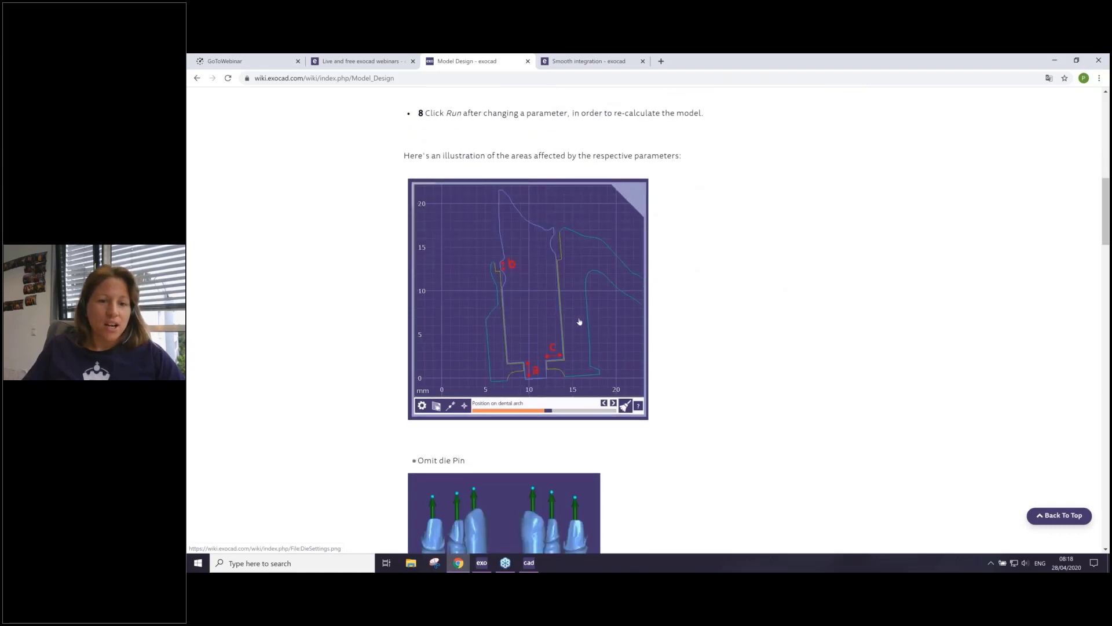
scroll(579, 321, "down", 4)
scroll(557, 387, "down", 3)
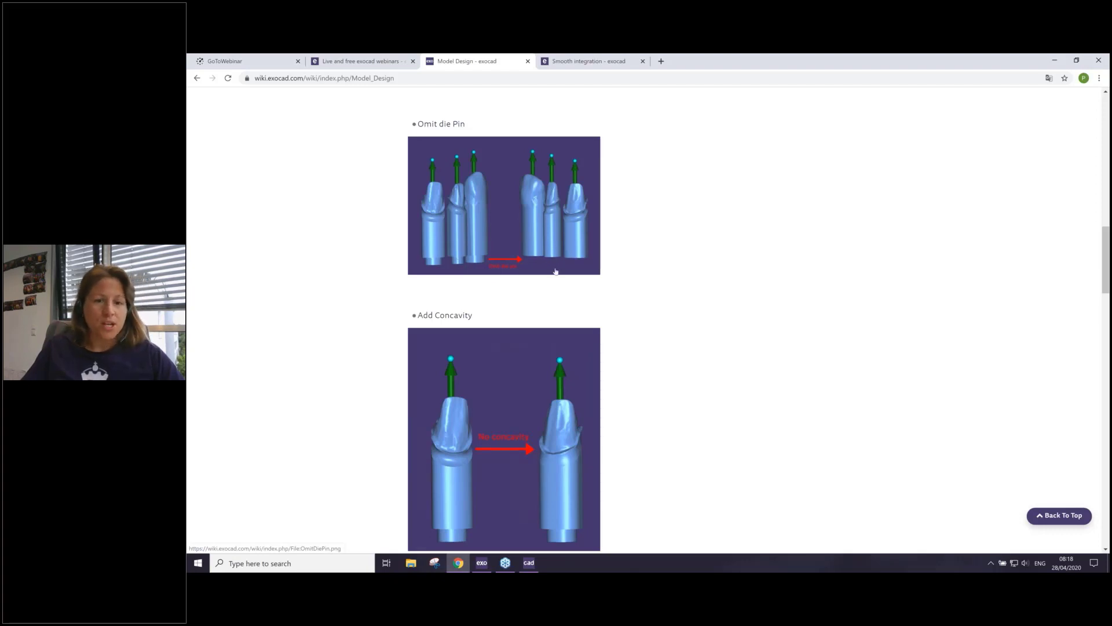
- Read the SETTINGS parameter explanations on the Model Design page, including the cut view, Pedestal Height and Add Pin Grooves illustrations
scroll(555, 271, "down", 2)
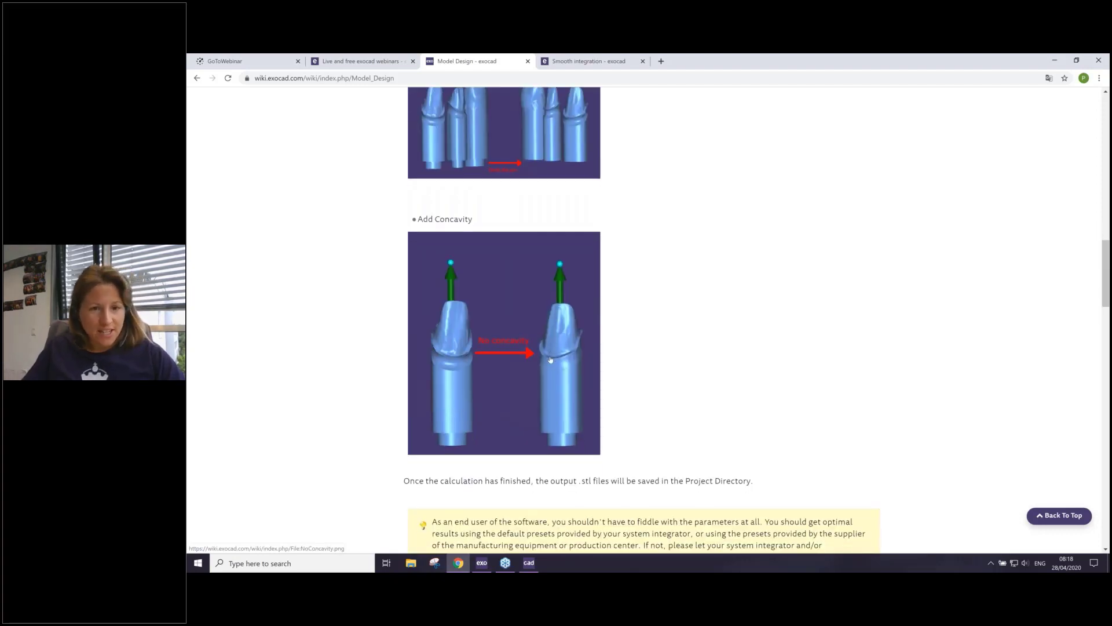
scroll(551, 360, "down", 5)
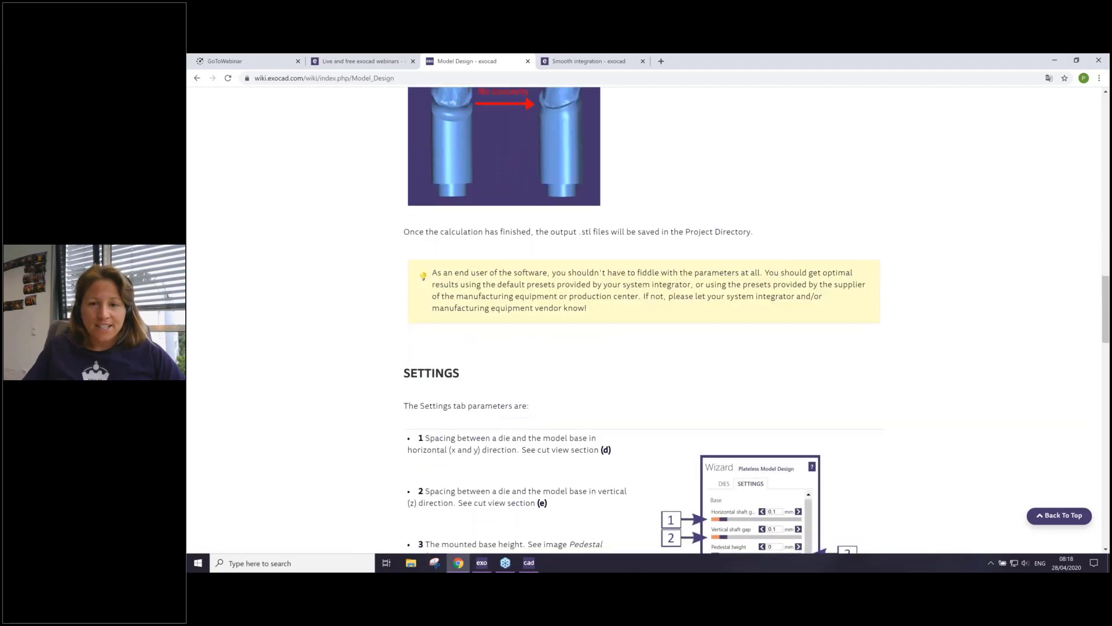
scroll(762, 183, "down", 7)
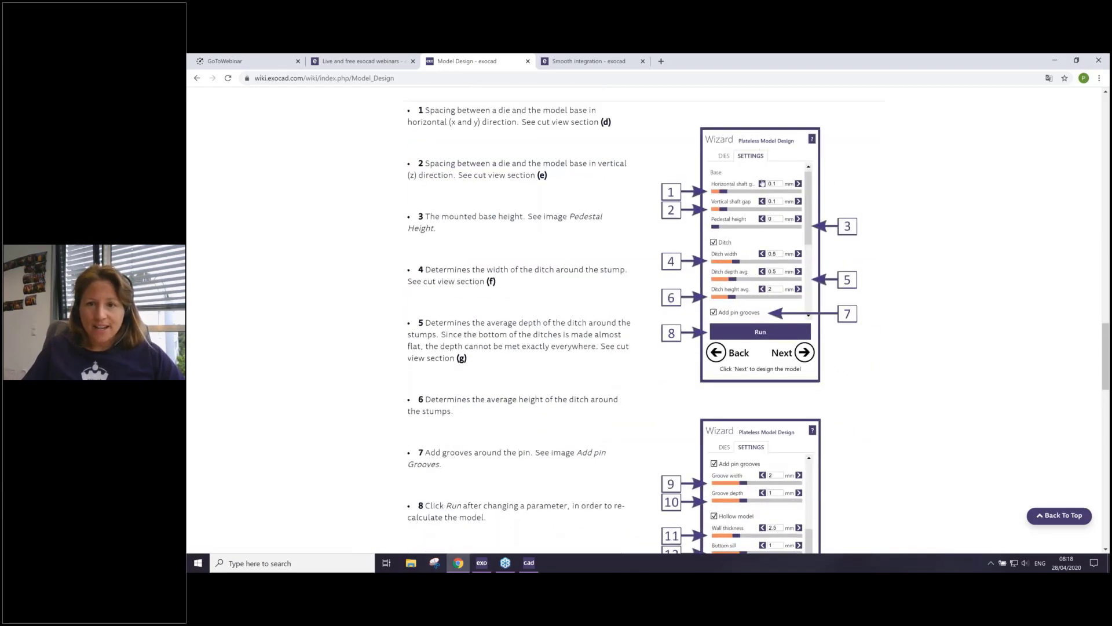
scroll(563, 343, "down", 6)
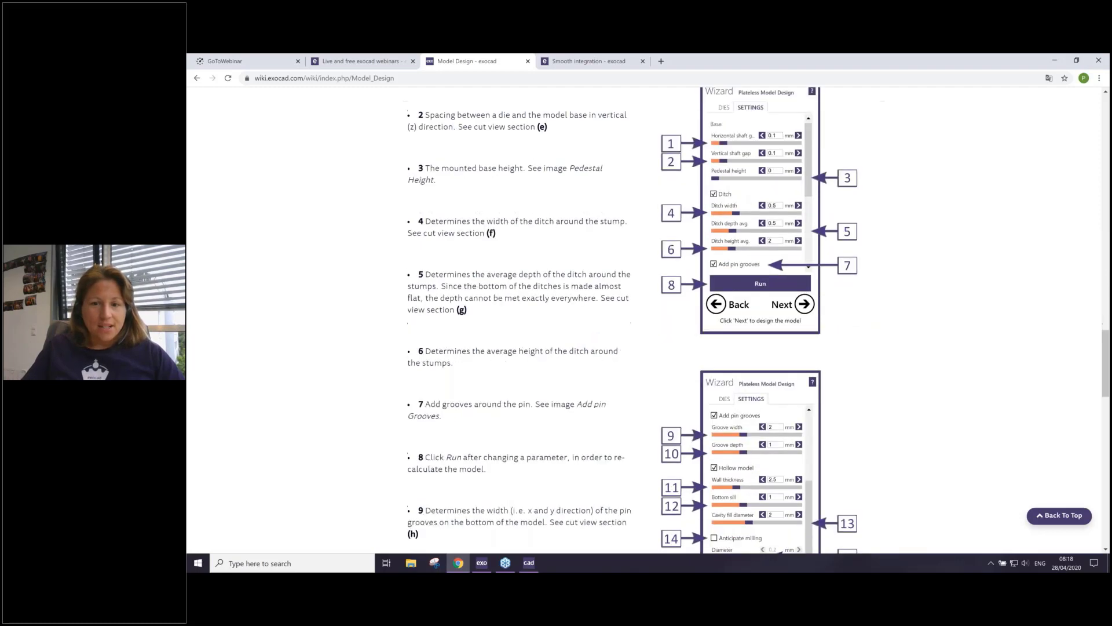
scroll(625, 338, "down", 12)
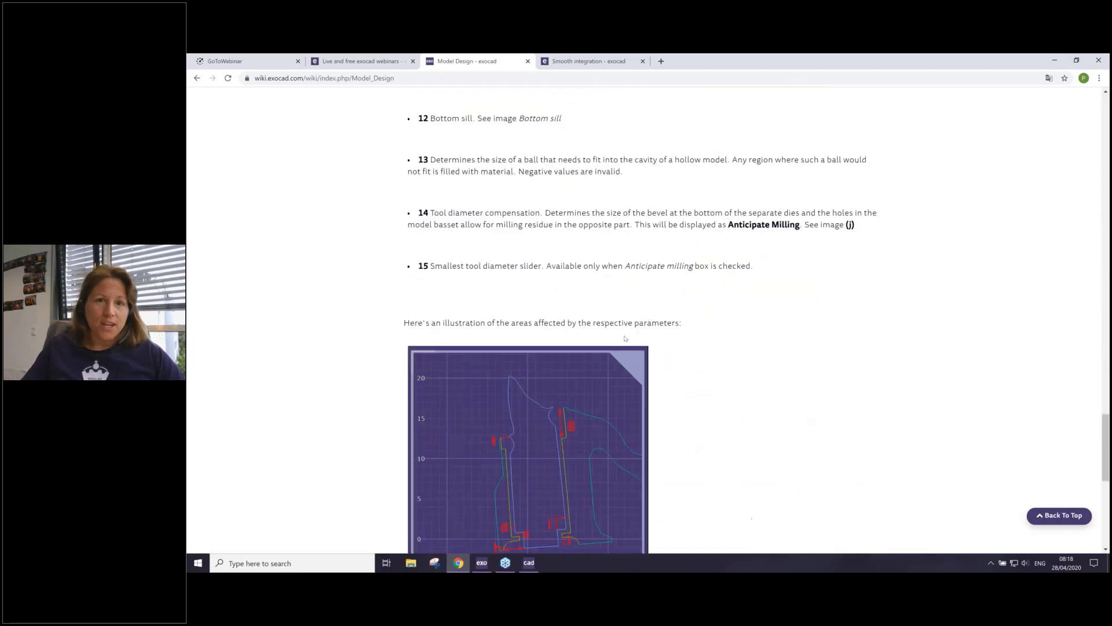
scroll(526, 186, "up", 2)
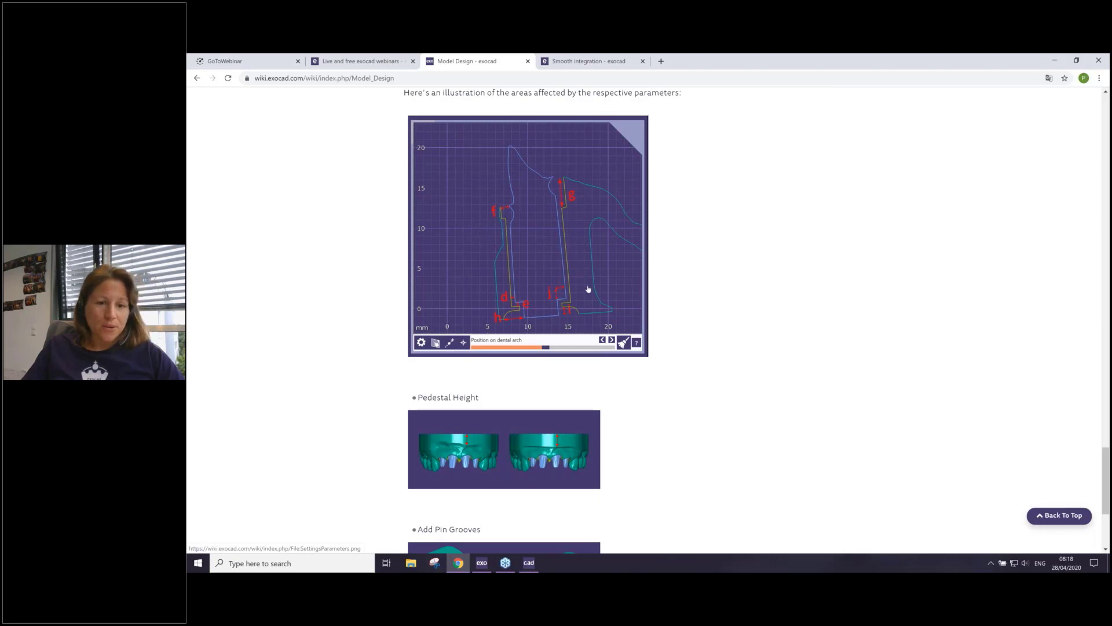
scroll(573, 354, "down", 2)
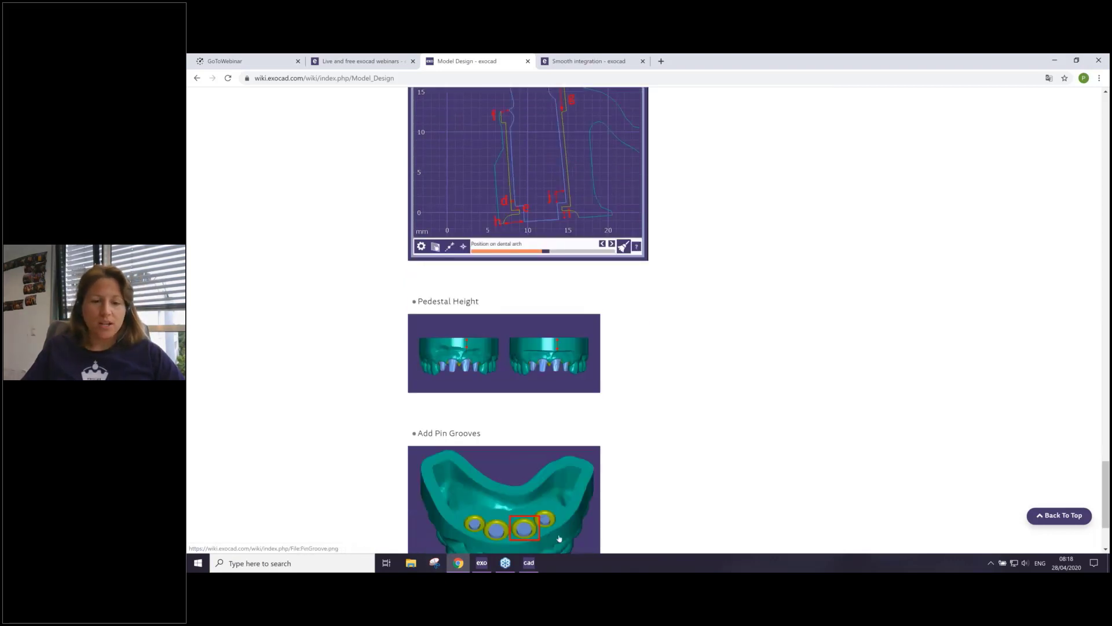
right_click(558, 497)
left_click(471, 302)
scroll(470, 302, "down", 3)
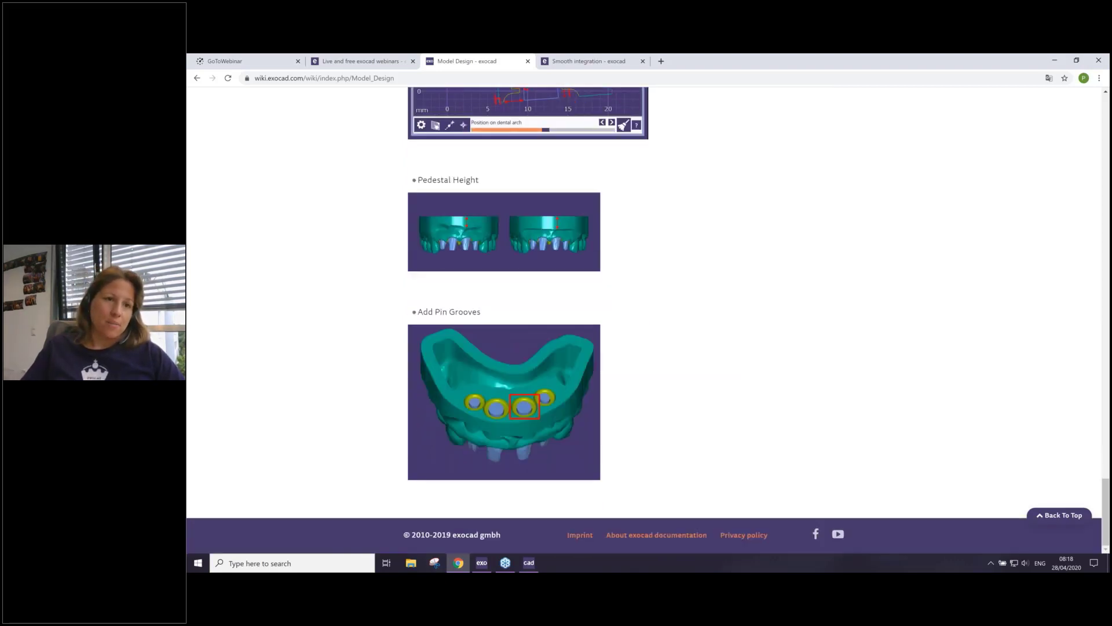
- Switch back to exocad and view the underside of the generated upper model
left_click(533, 568)
right_click_drag(544, 191, 556, 283)
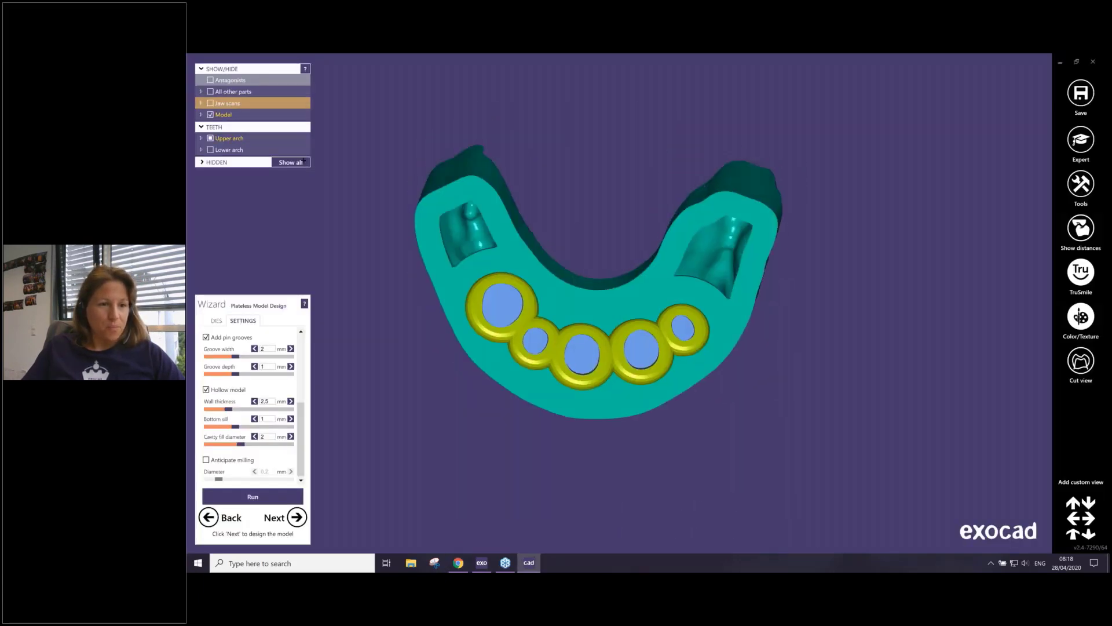
- Try the Anticipate milling option with a diameter of 0.3 mm, and turn it off again
left_click(206, 460)
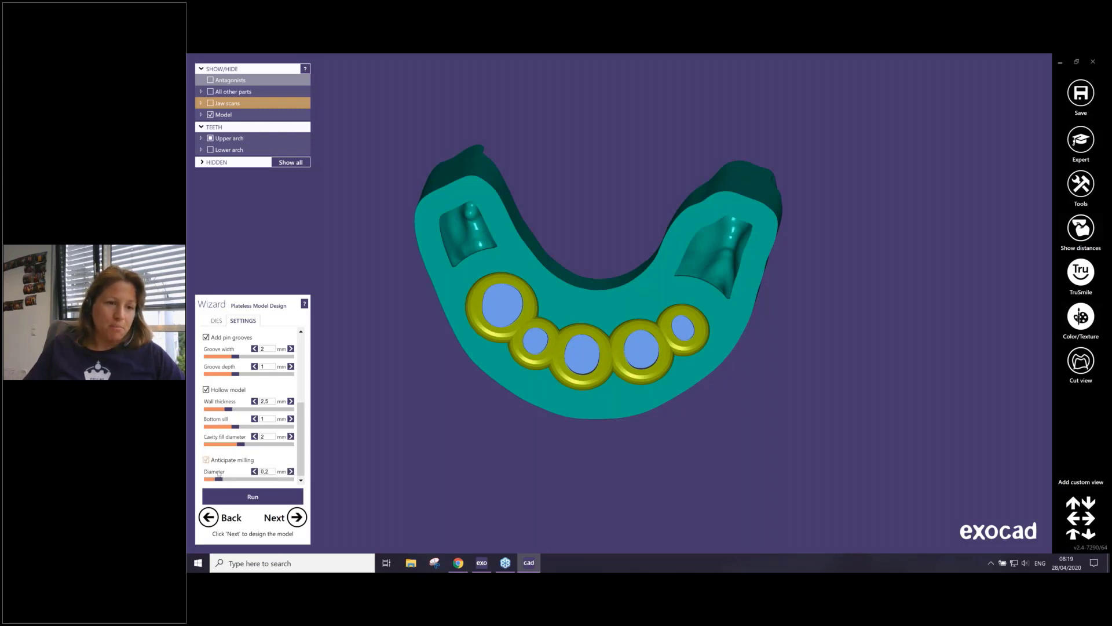
left_click_drag(219, 479, 225, 479)
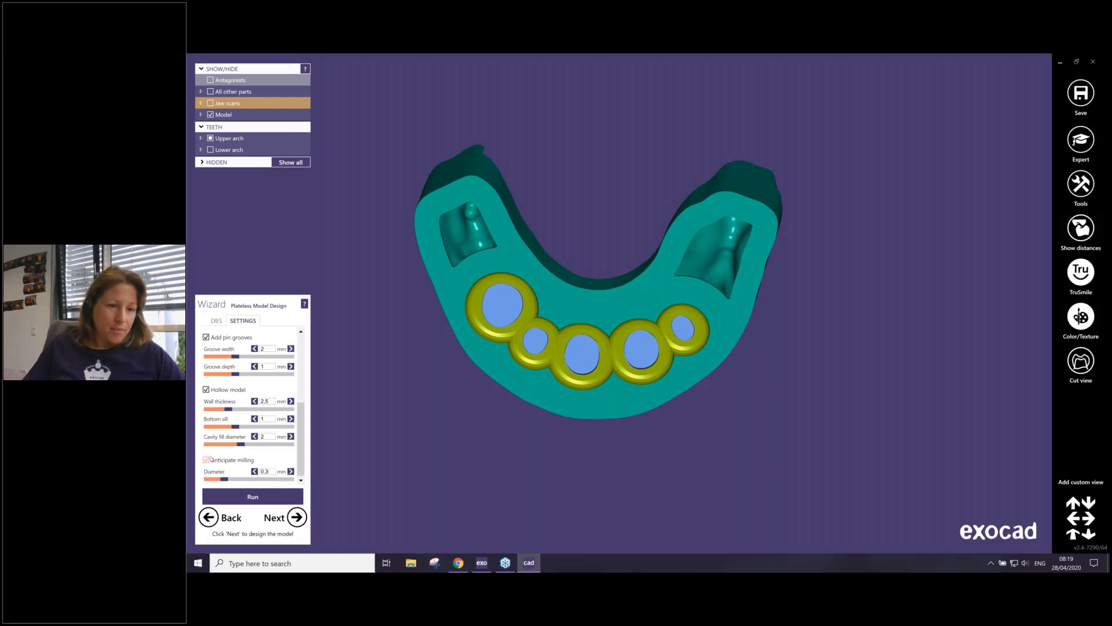
left_click(206, 460)
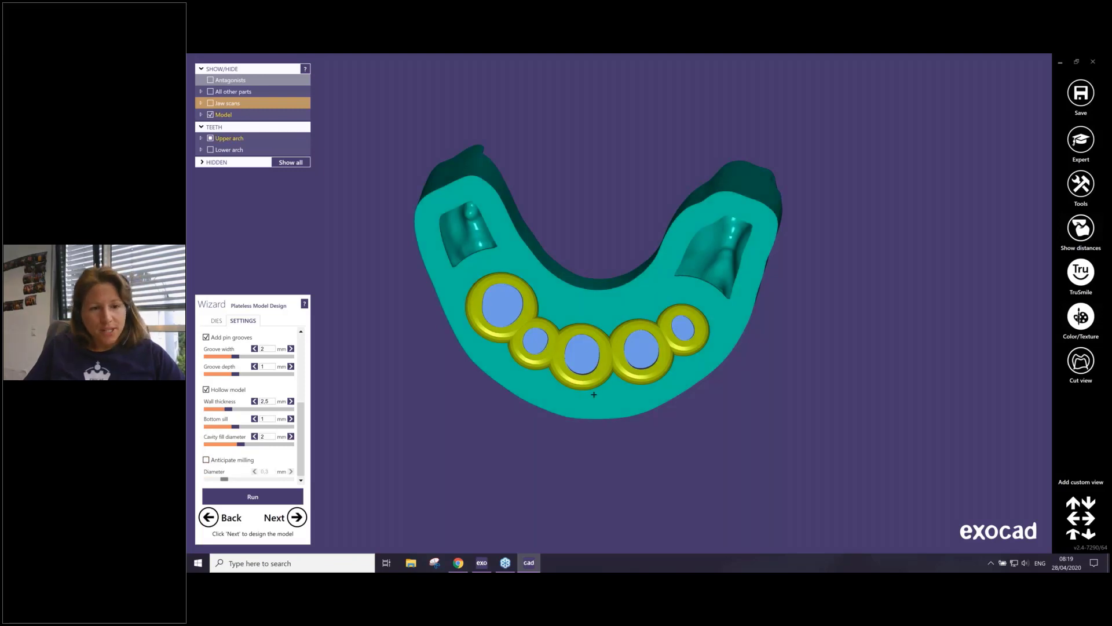
- Open the cut view and place the cut plane through the upper model at the die of tooth 13
right_click_drag(499, 446, 499, 444)
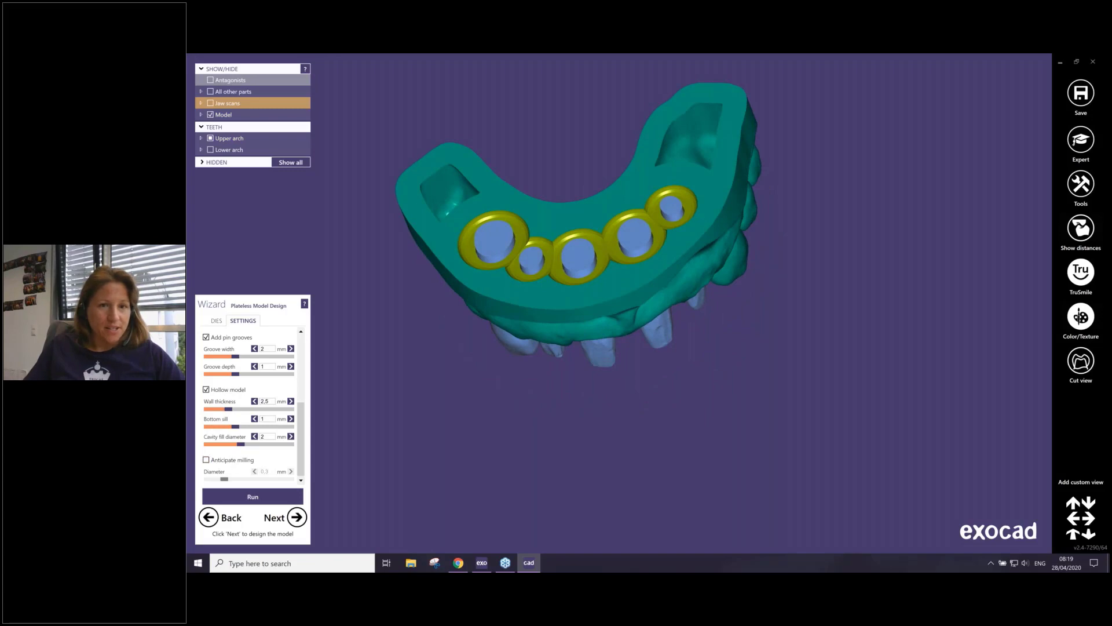
right_click_drag(499, 354, 503, 350)
left_click(1081, 361)
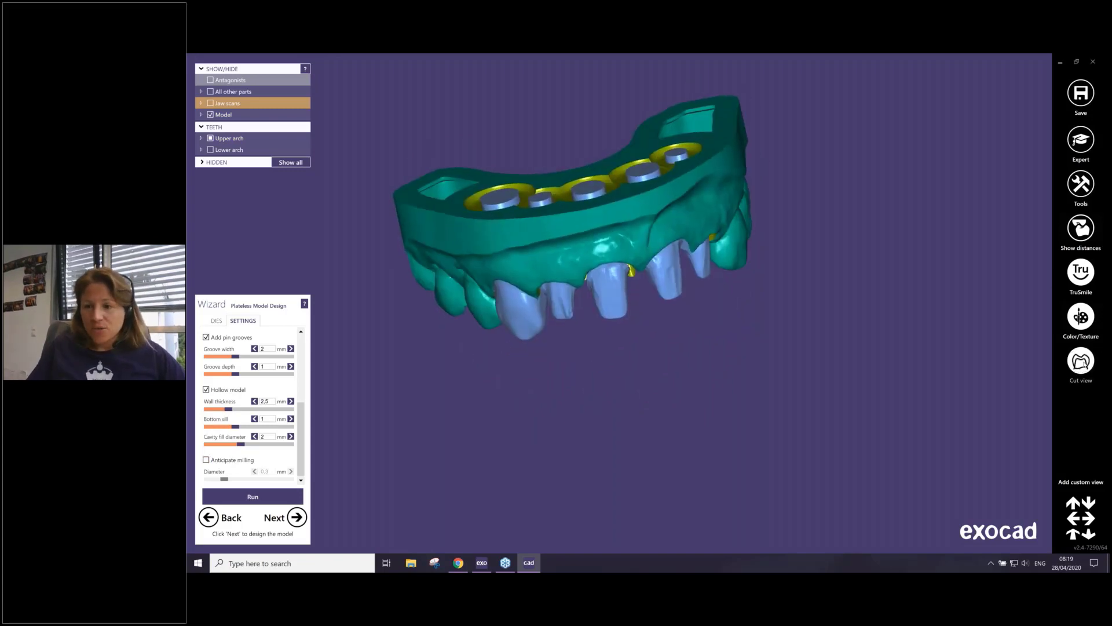
left_click(604, 250)
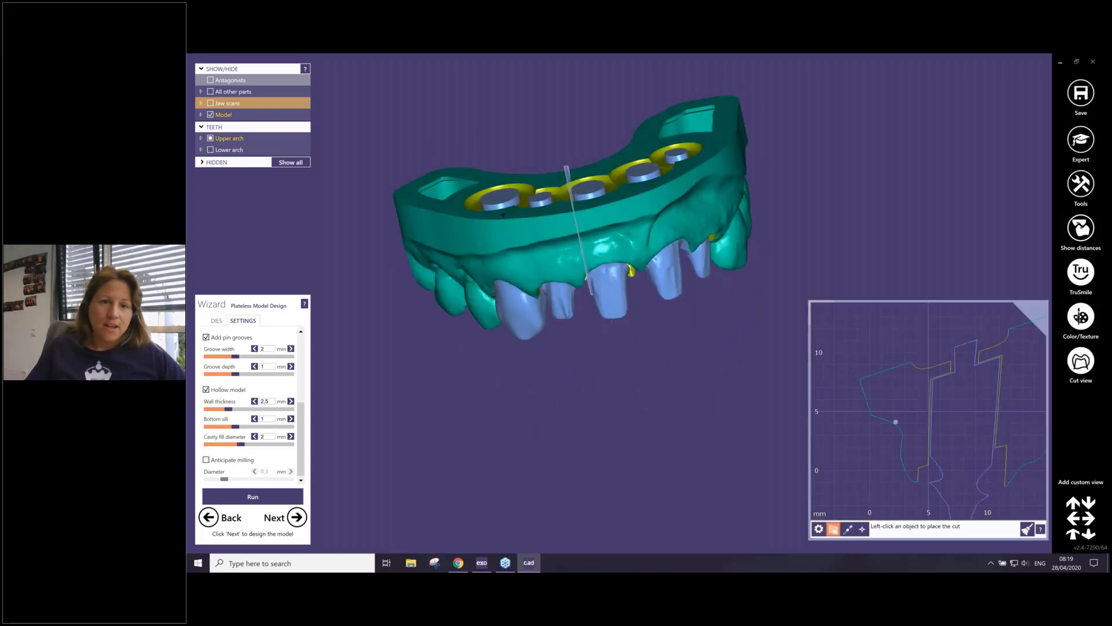
left_click(467, 224)
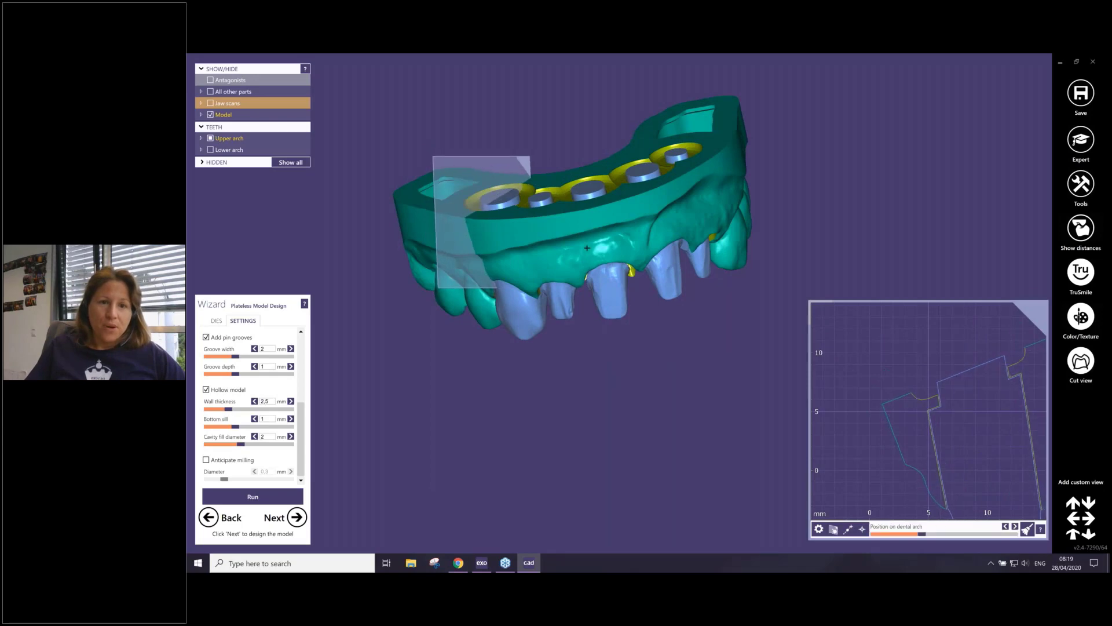
- Examine the die 13 cross-section in the cut view, checking the pin, shaft gaps and pin groove from several cut positions
right_click_drag(477, 262, 599, 259)
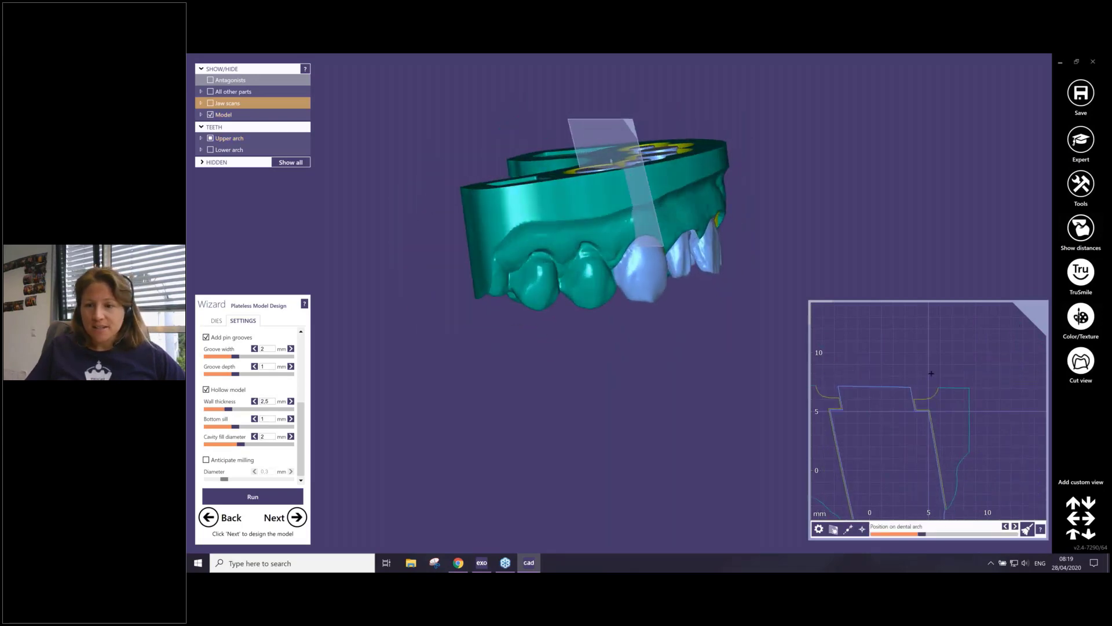
scroll(931, 372, "up", 3)
scroll(930, 373, "down", 5)
mouse_move(710, 290)
right_mouse_down()
mouse_move(703, 281)
mouse_move(728, 297)
right_mouse_up()
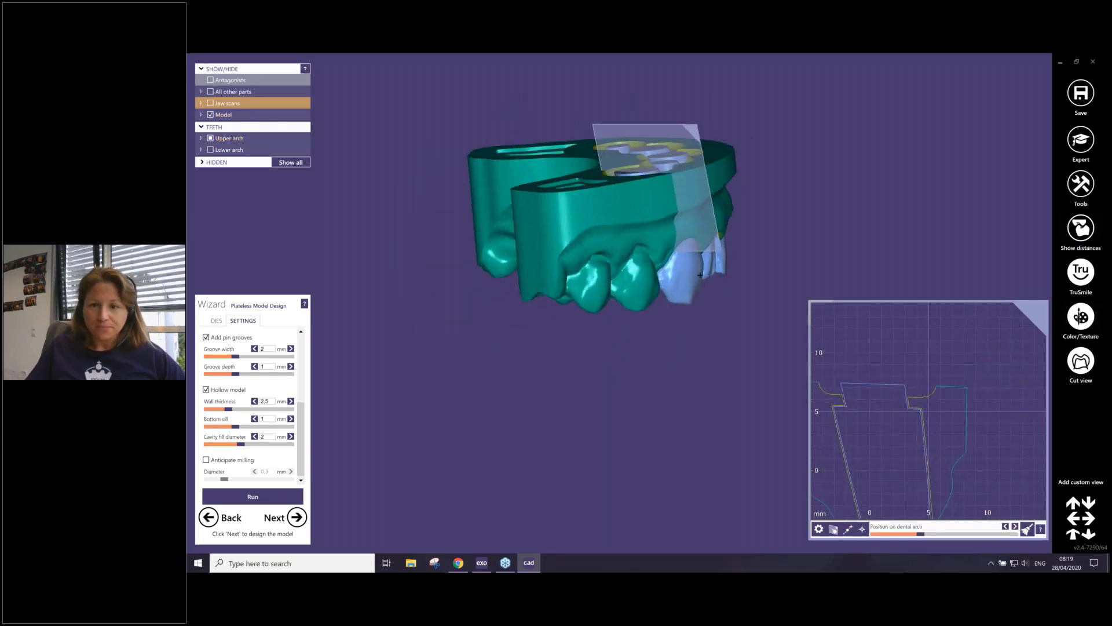
scroll(574, 258, "up", 4)
middle_click_drag(588, 241, 508, 280)
right_click_drag(539, 268, 500, 265)
scroll(946, 392, "down", 3)
middle_click_drag(968, 397, 1003, 344)
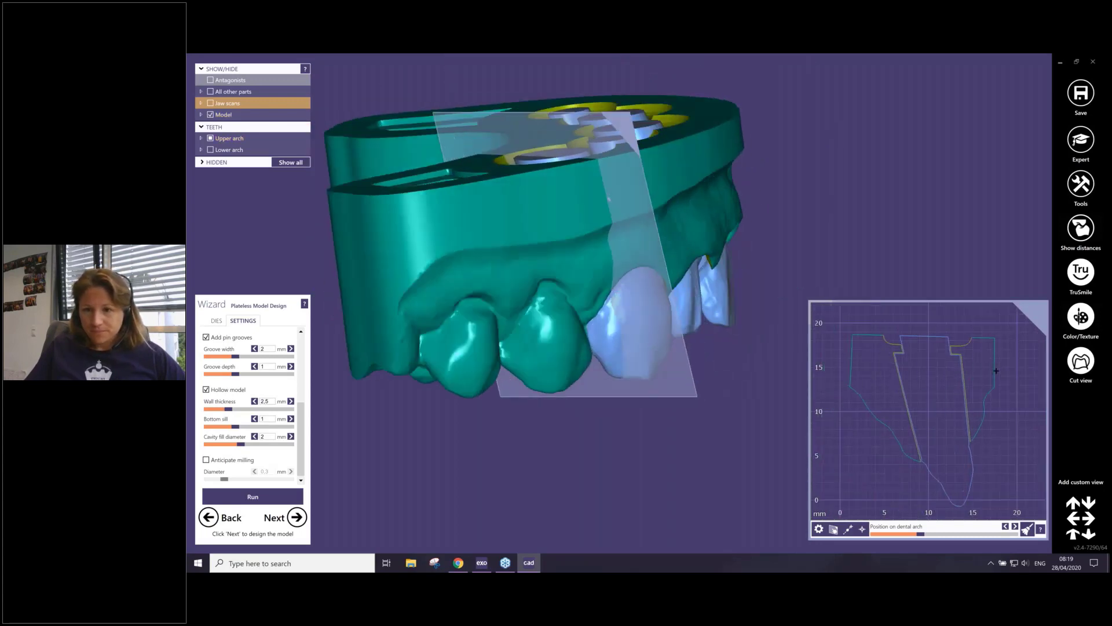
scroll(978, 385, "up", 2)
scroll(978, 384, "down", 2)
scroll(978, 385, "up", 4)
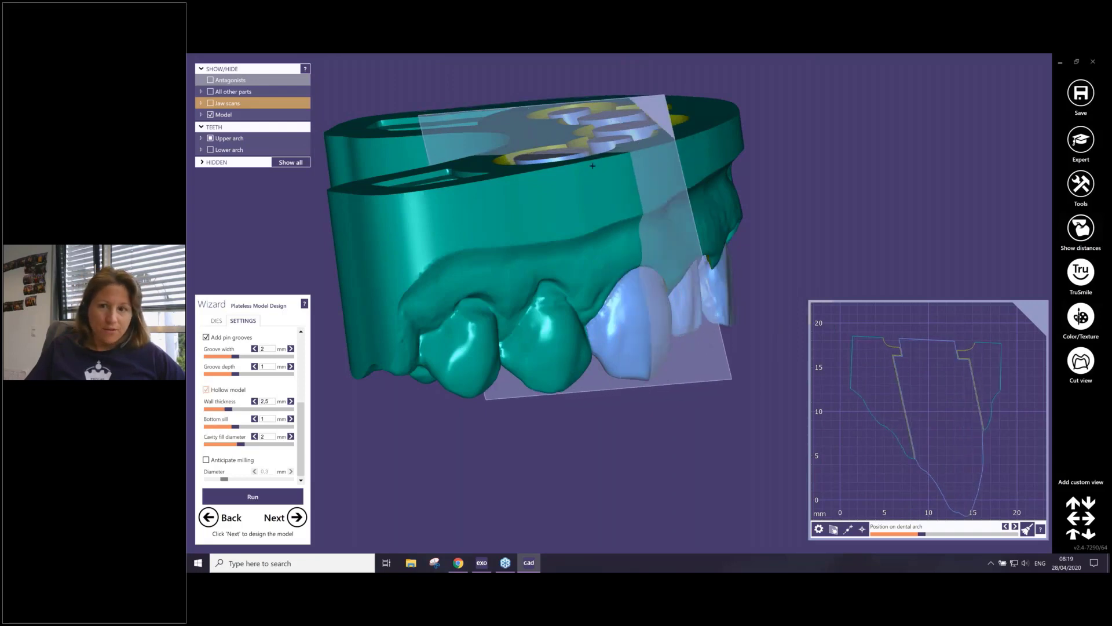
right_click_drag(466, 110, 462, 113)
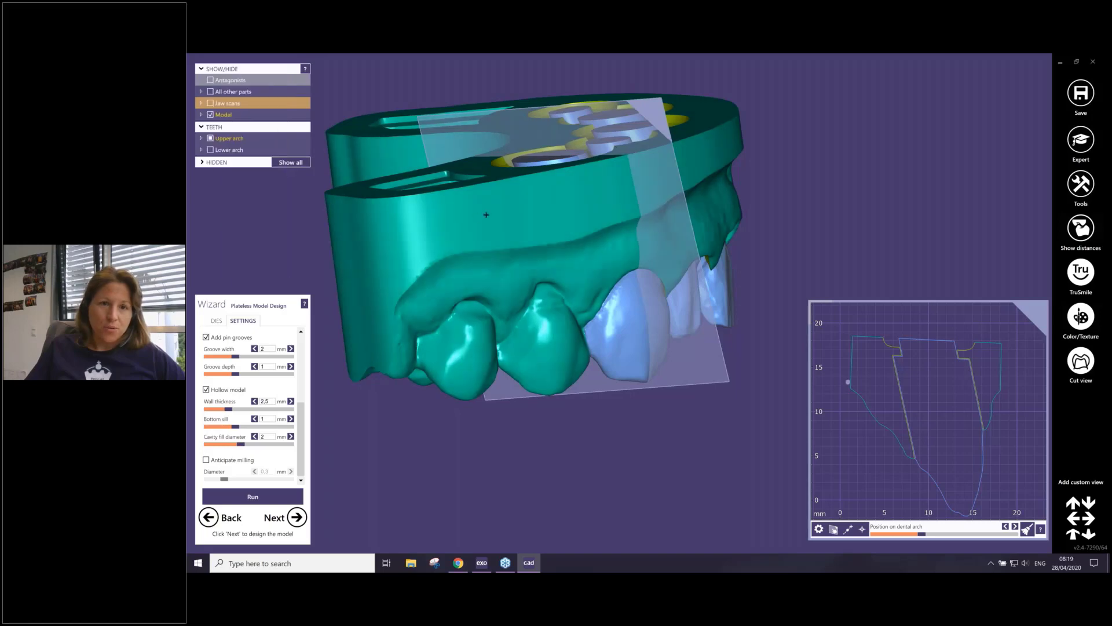
- Move the cut to the hollow posterior part of the upper model and inspect its wall thickness and bottom sill
right_click_drag(486, 215, 739, 194)
scroll(944, 354, "down", 6)
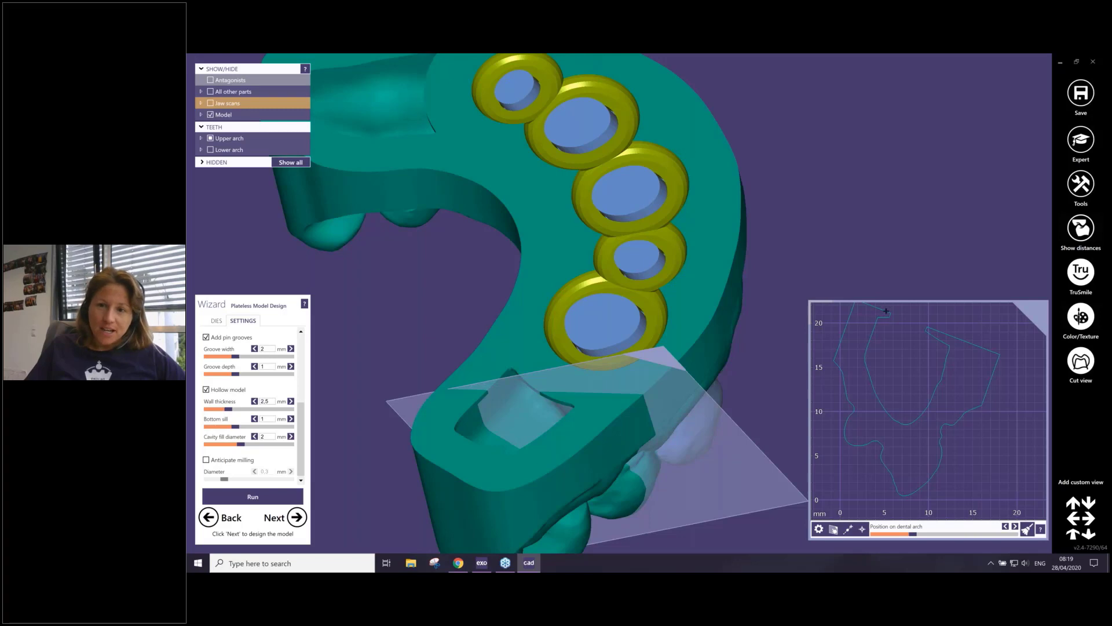
scroll(922, 335, "down", 2)
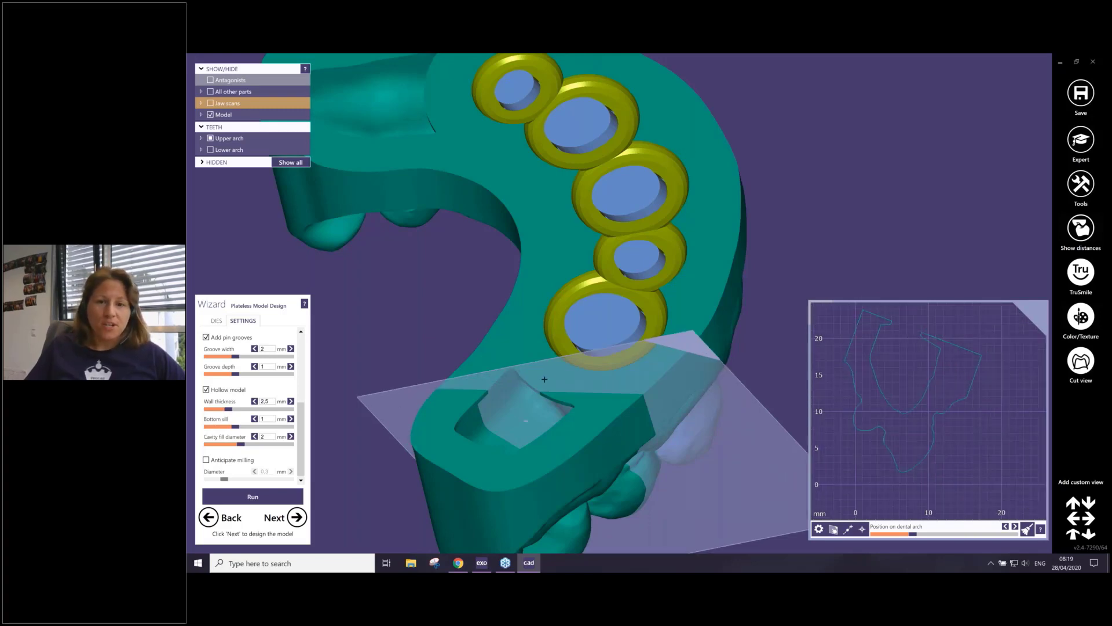
right_click_drag(544, 380, 481, 310)
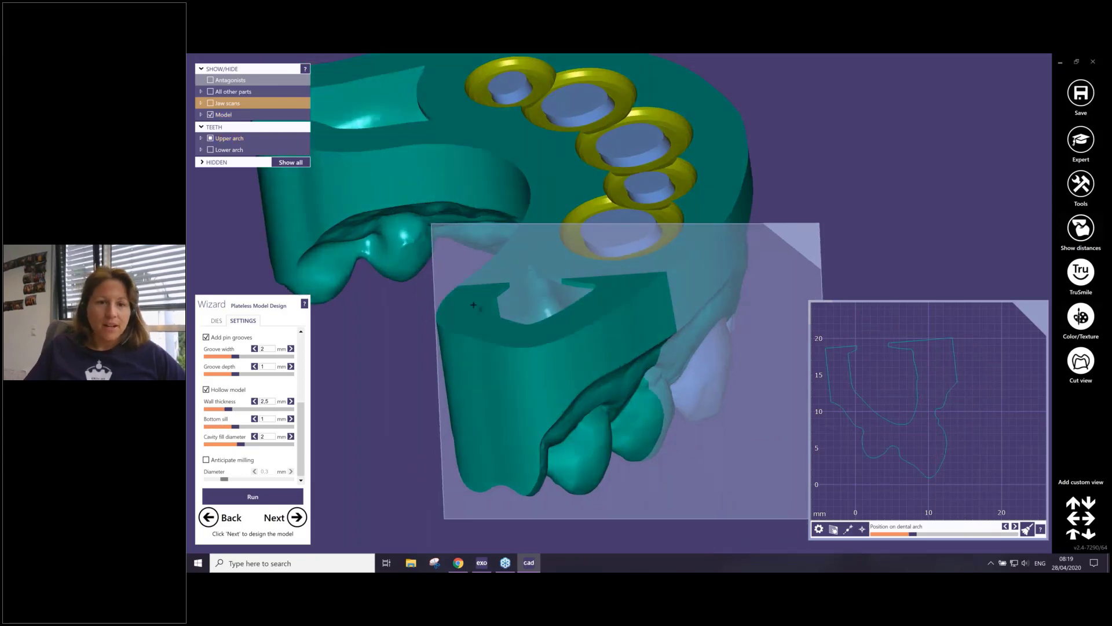
right_click_drag(473, 304, 455, 264)
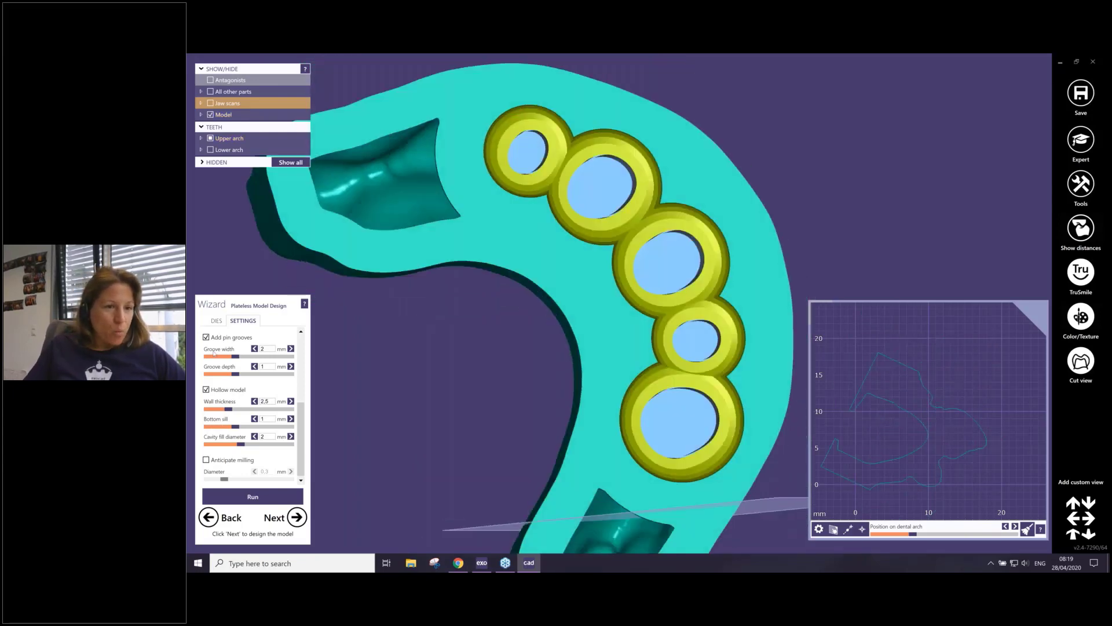
- Keep the existing upper model without recalculating, and generate the lower arch model with the plateless base settings shown
scroll(215, 353, "up", 2)
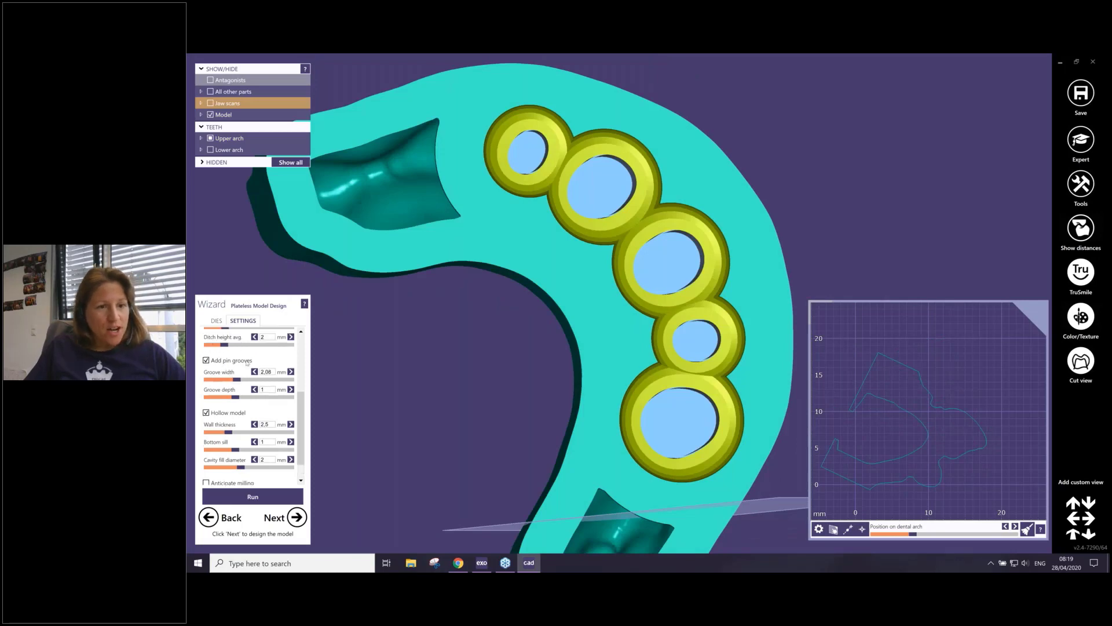
left_click_drag(300, 406, 304, 348)
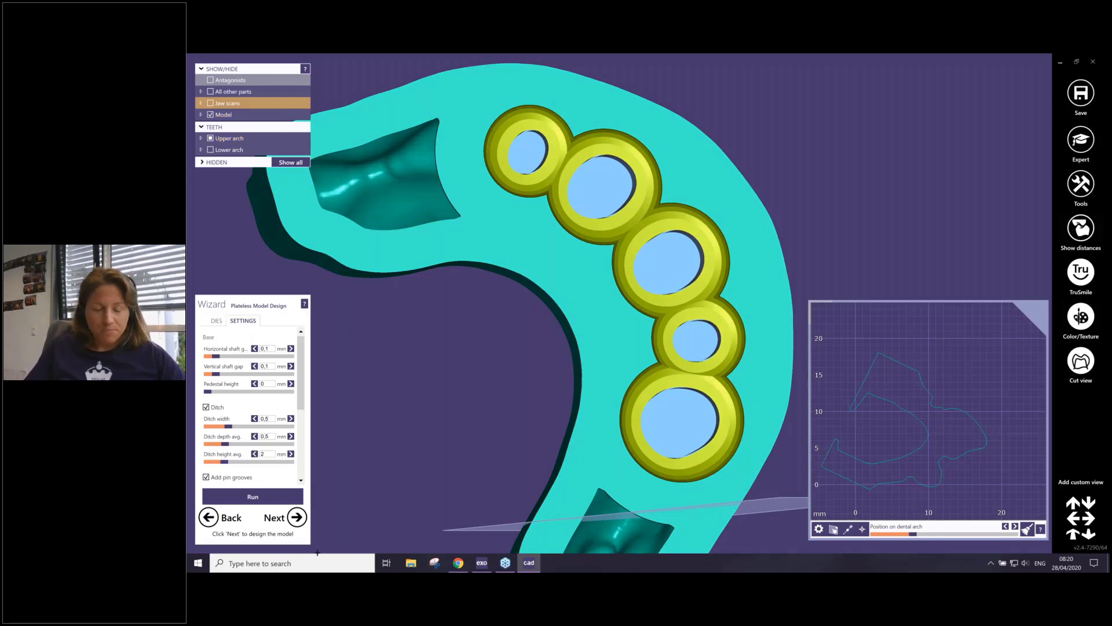
left_click(296, 517)
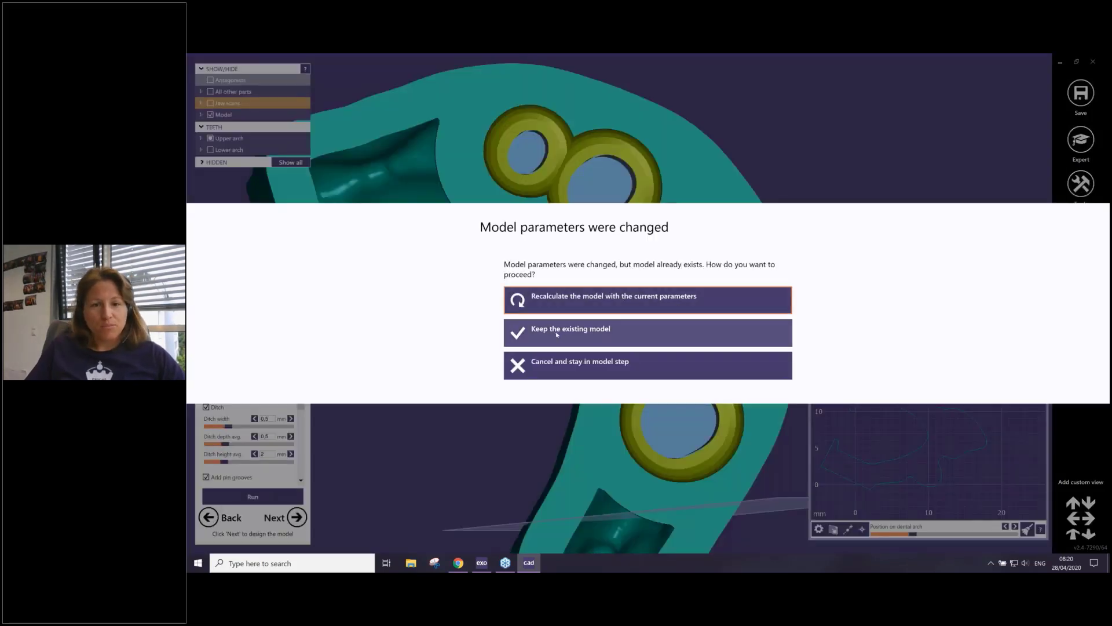
left_click(557, 334)
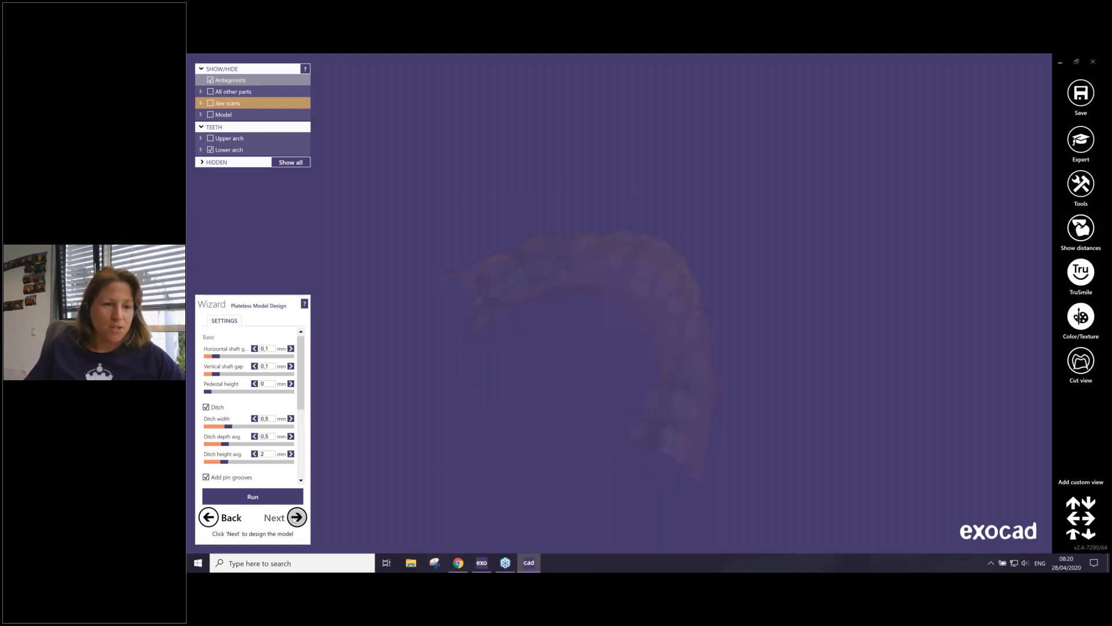
left_click(294, 519)
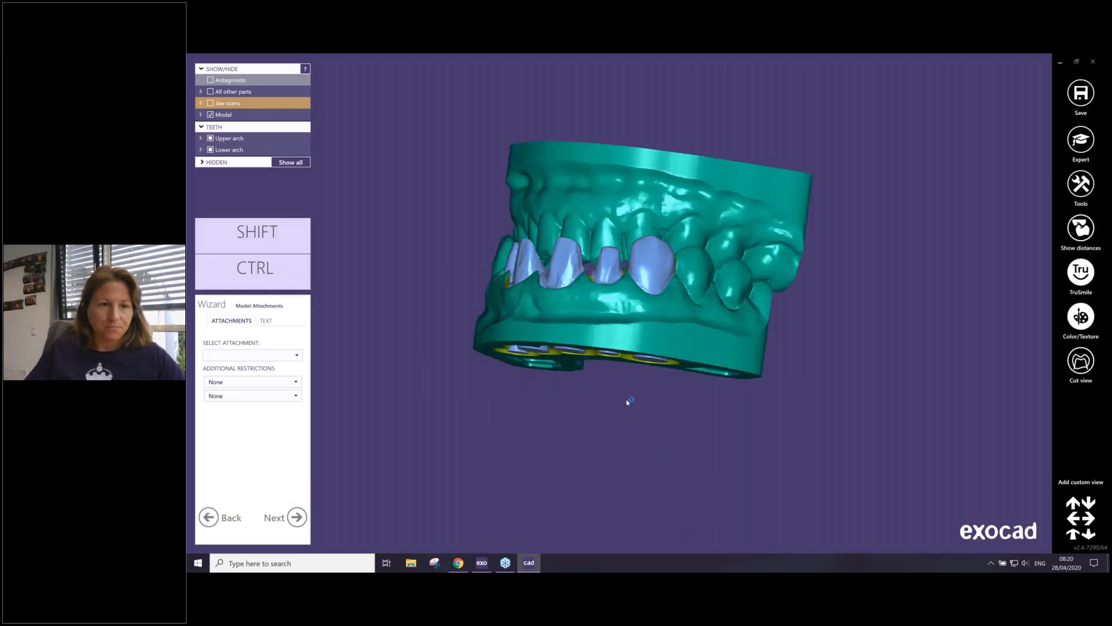
- Choose the Die Modellmacher - Full Arch Attachment and position it at the back of the upper and lower models
right_click_drag(627, 401, 188, 307)
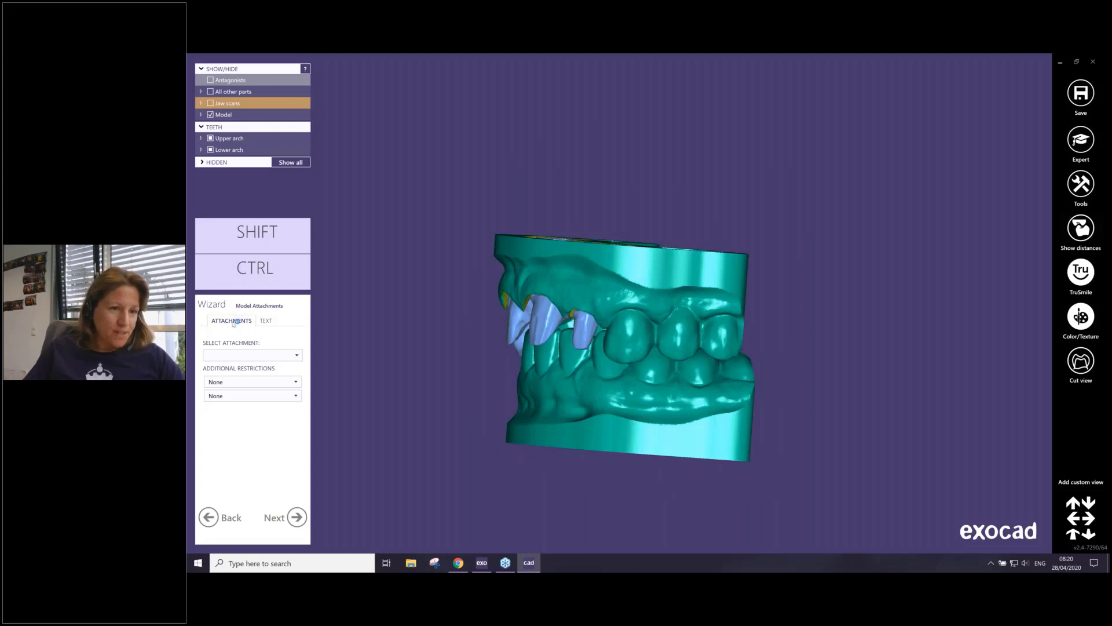
left_click(297, 355)
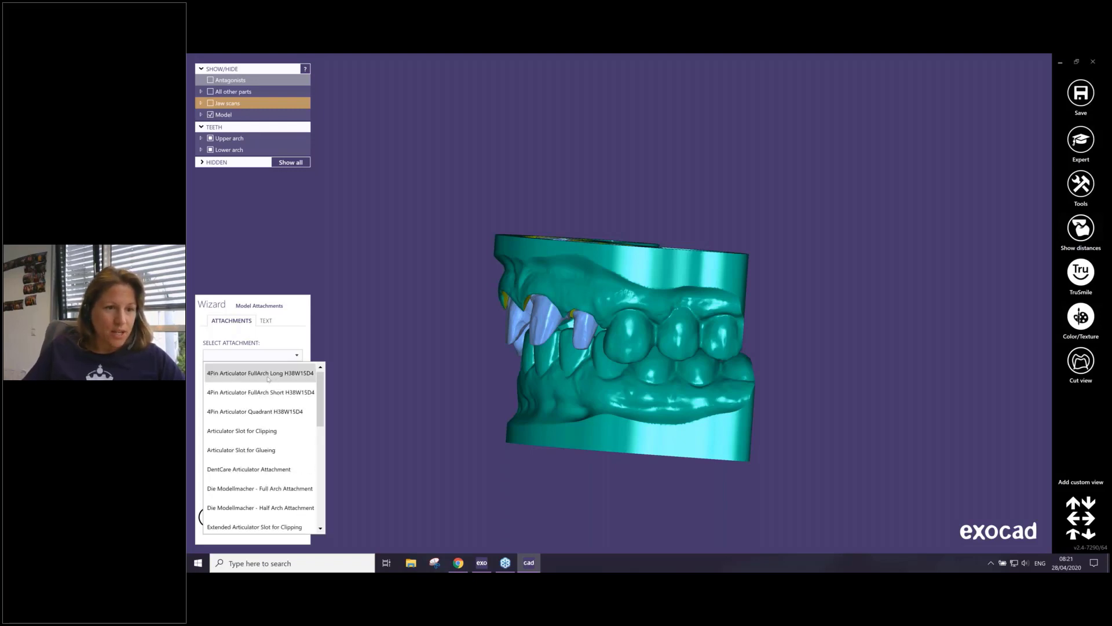
scroll(266, 452, "down", 1)
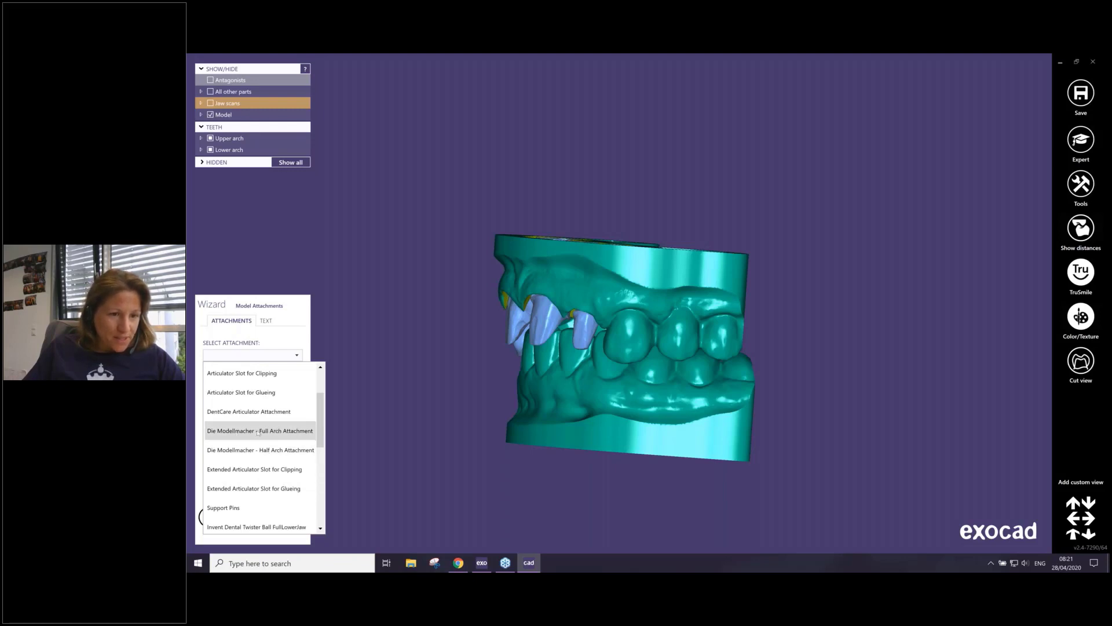
left_click(258, 431)
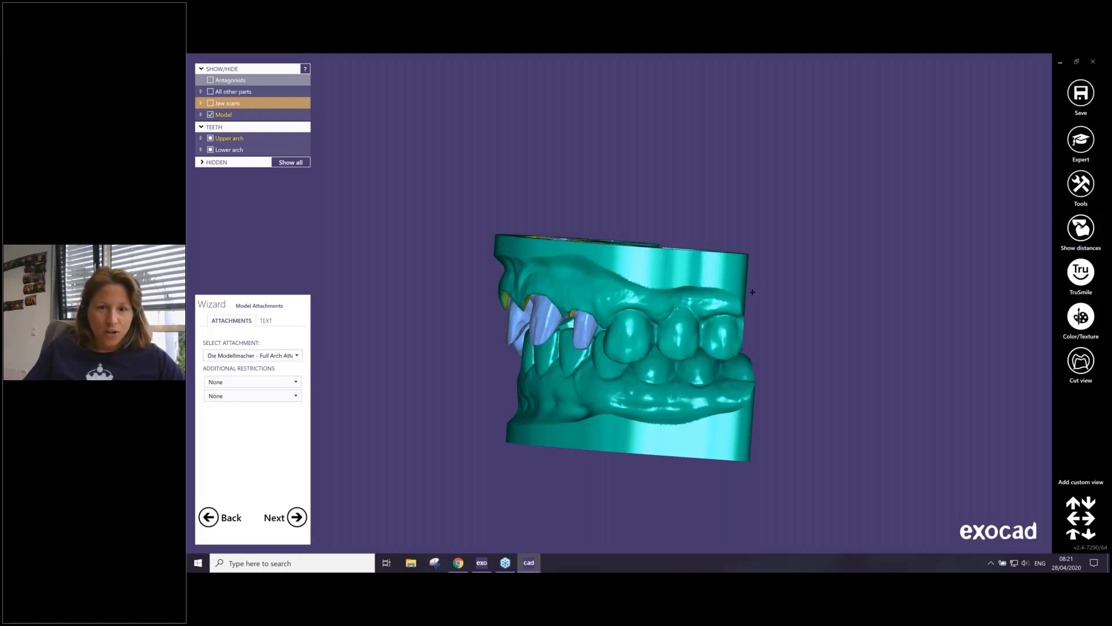
right_click_drag(752, 292, 601, 415)
left_click_drag(601, 415, 869, 331, "ctrl")
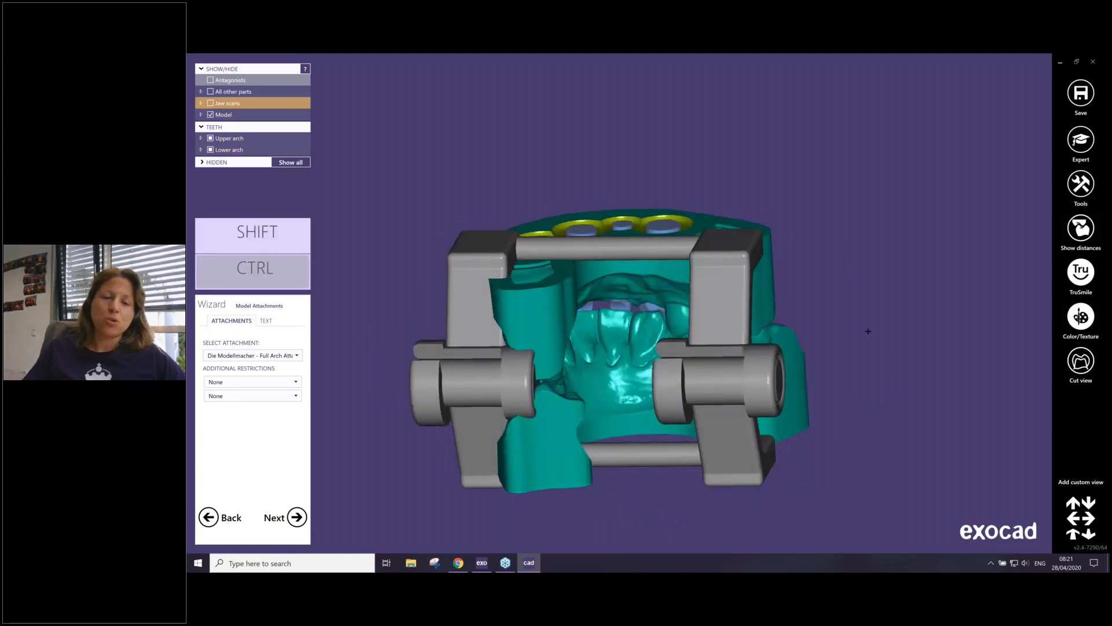
- Reposition the full arch attachment behind the models, shifting it lower and closer to them, and check its fit from several sides
right_click_drag(868, 331, 623, 327)
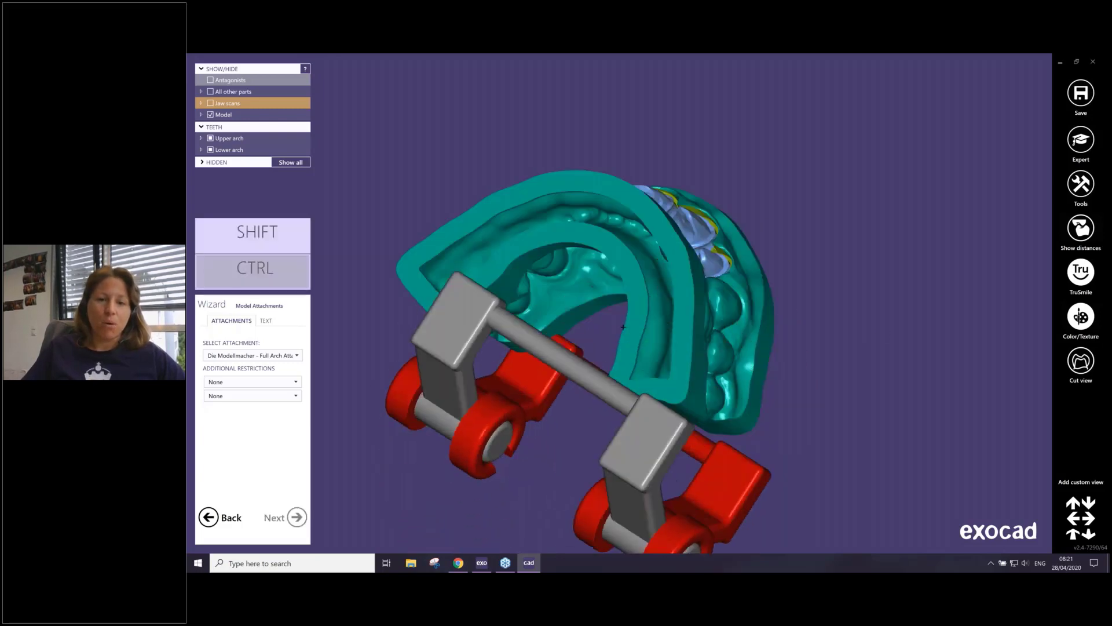
right_click_drag(600, 466, 627, 544)
right_click_drag(629, 353, 642, 464)
left_click_drag(642, 464, 642, 451)
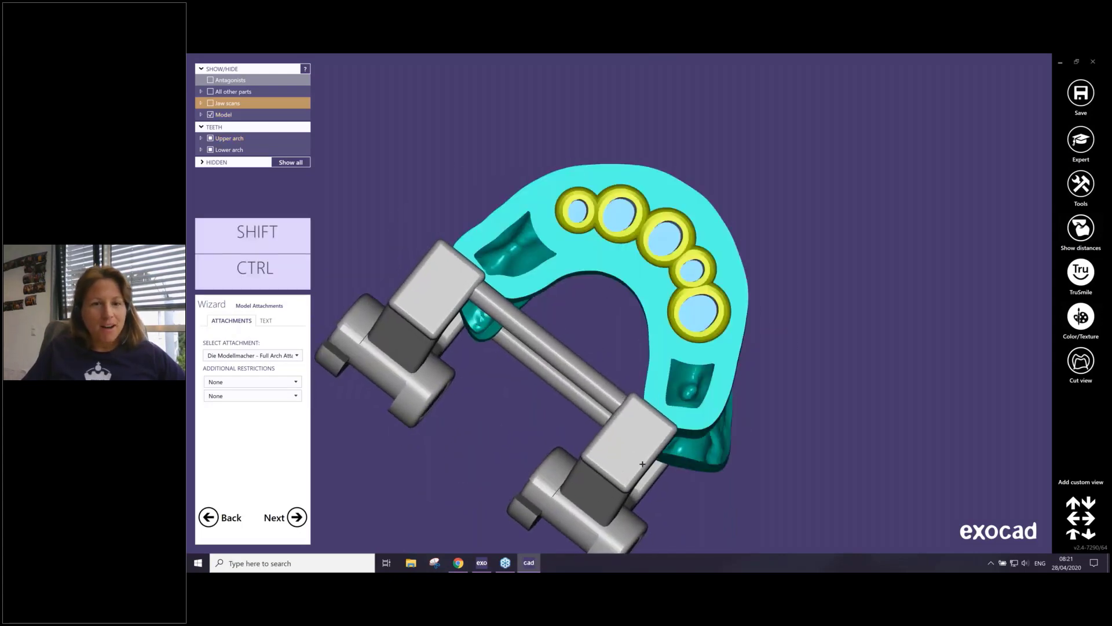
right_click_drag(642, 463, 653, 346)
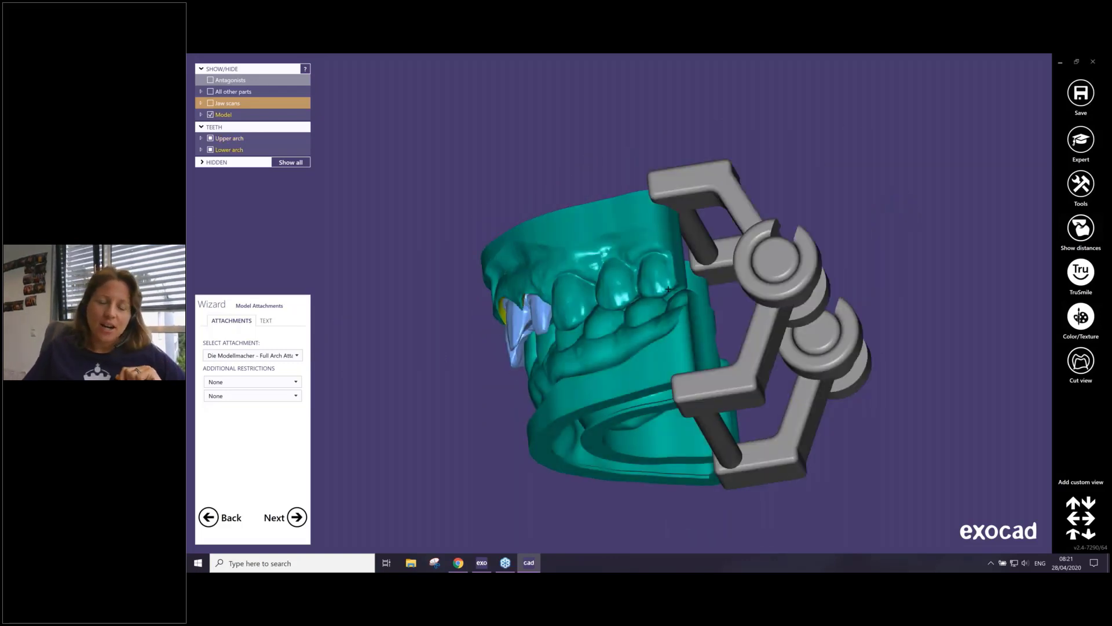
right_click_drag(669, 287, 782, 445)
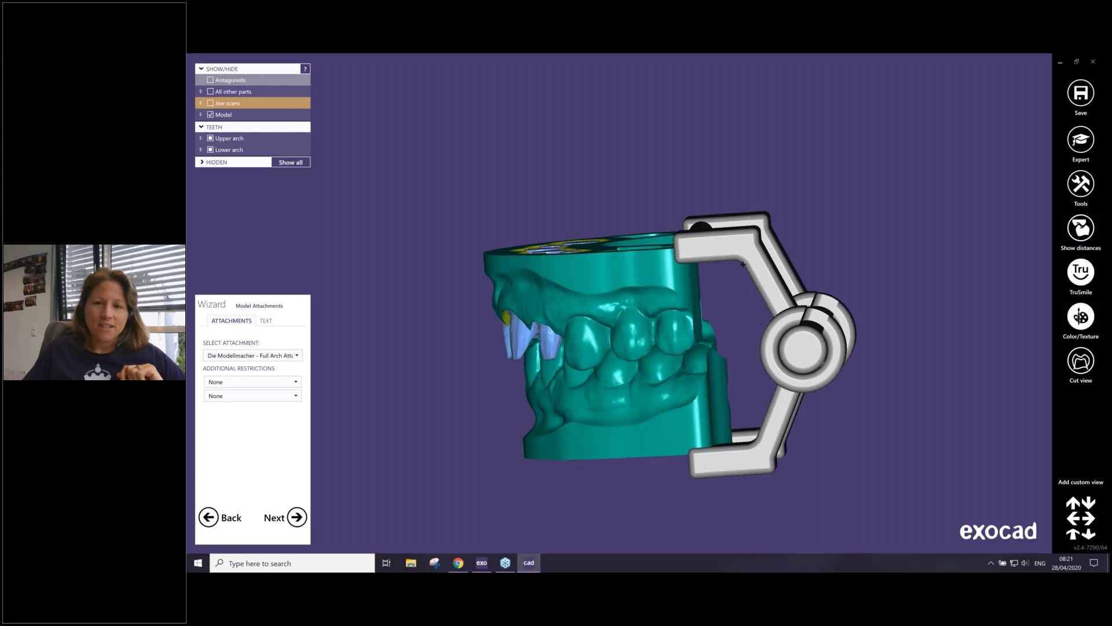
left_click_drag(750, 269, 774, 365, "ctrl+shift")
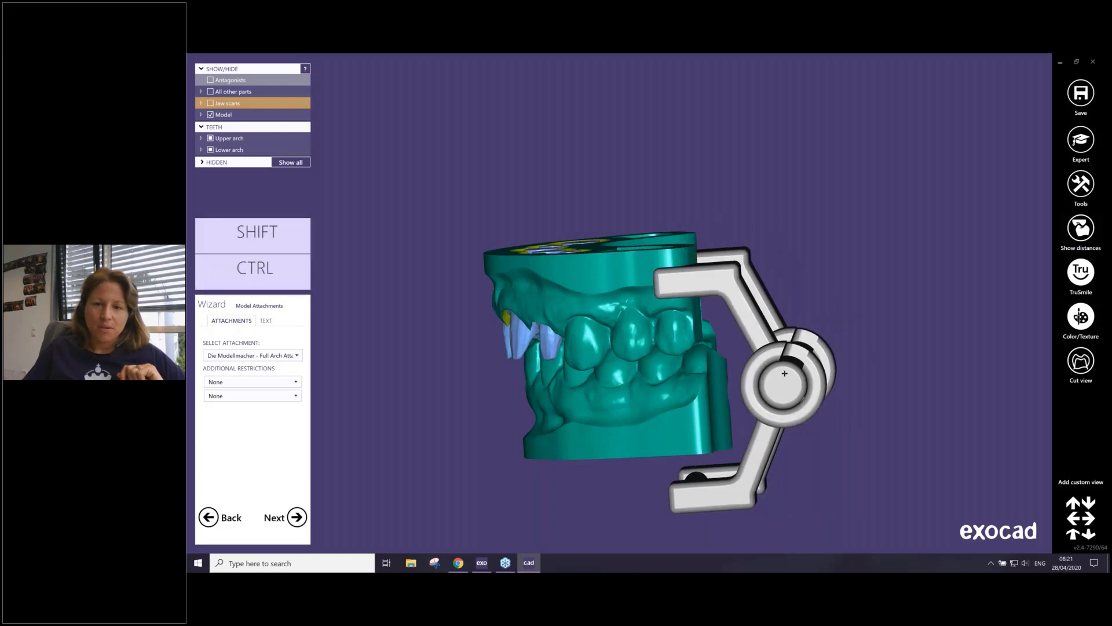
left_click_drag(740, 310, 796, 321)
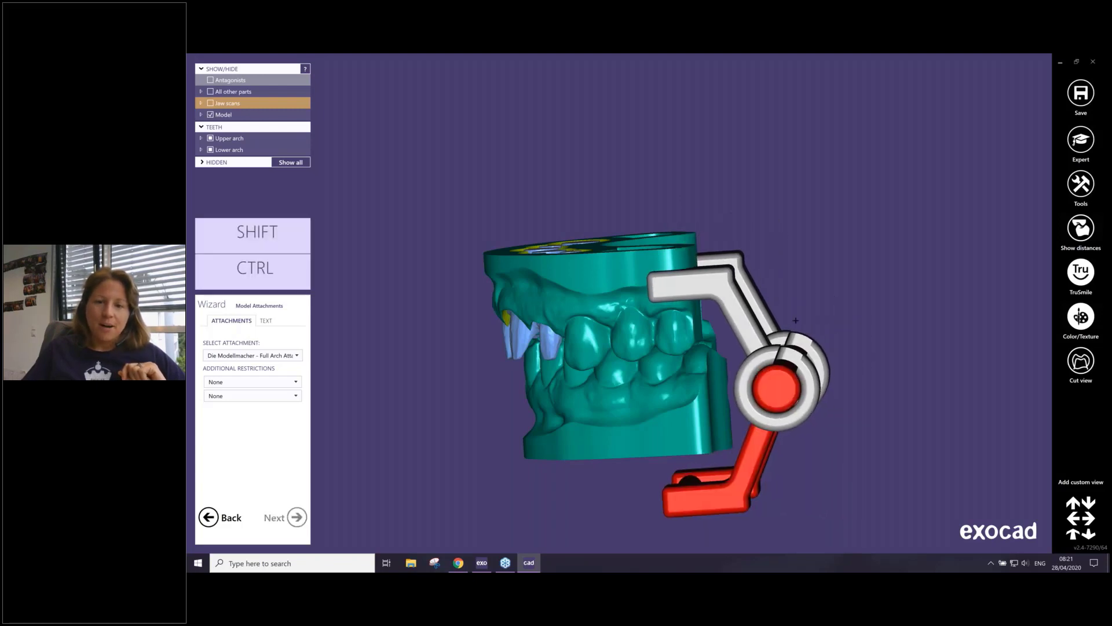
right_click_drag(732, 310, 655, 235)
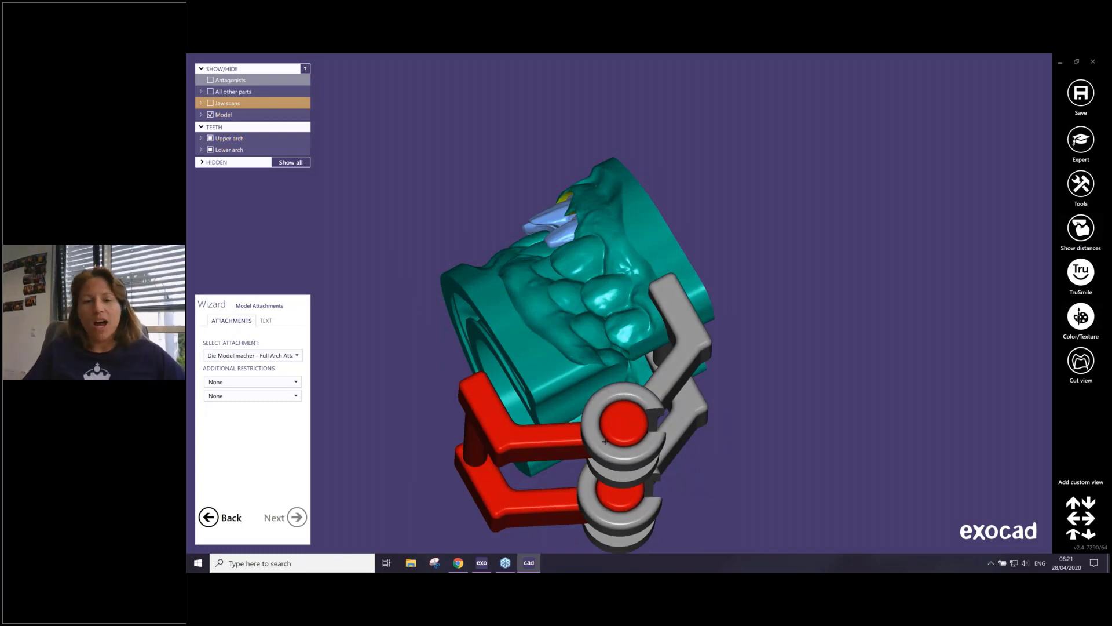
right_click_drag(547, 399, 489, 382)
- Delete the Die Modellmacher full arch attachment from the models
right_click(490, 376)
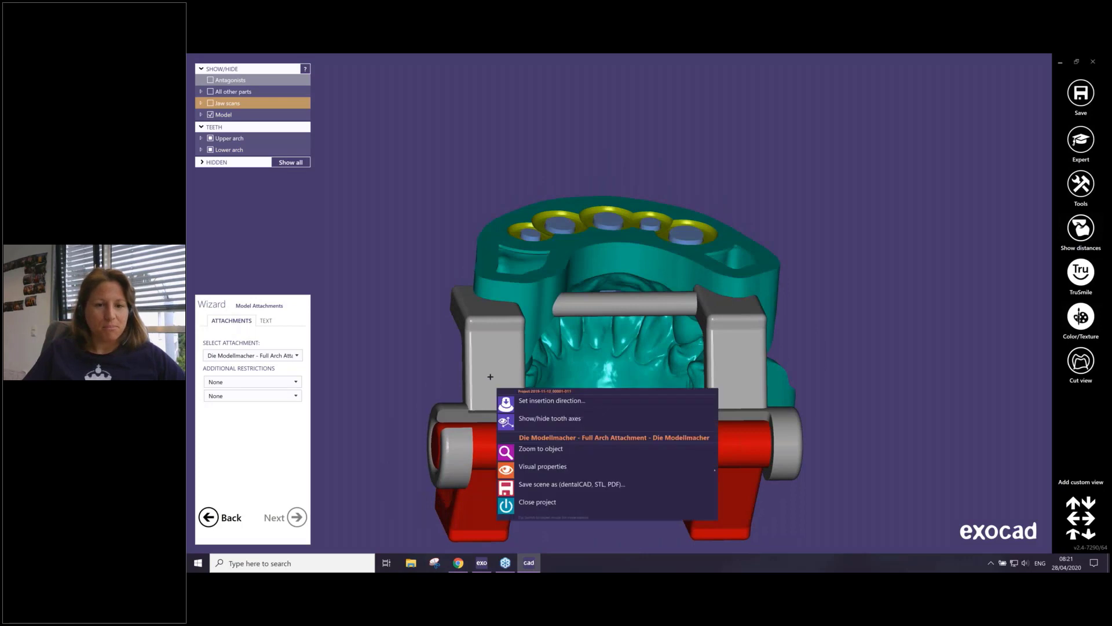
left_click(488, 366)
key("Delete")
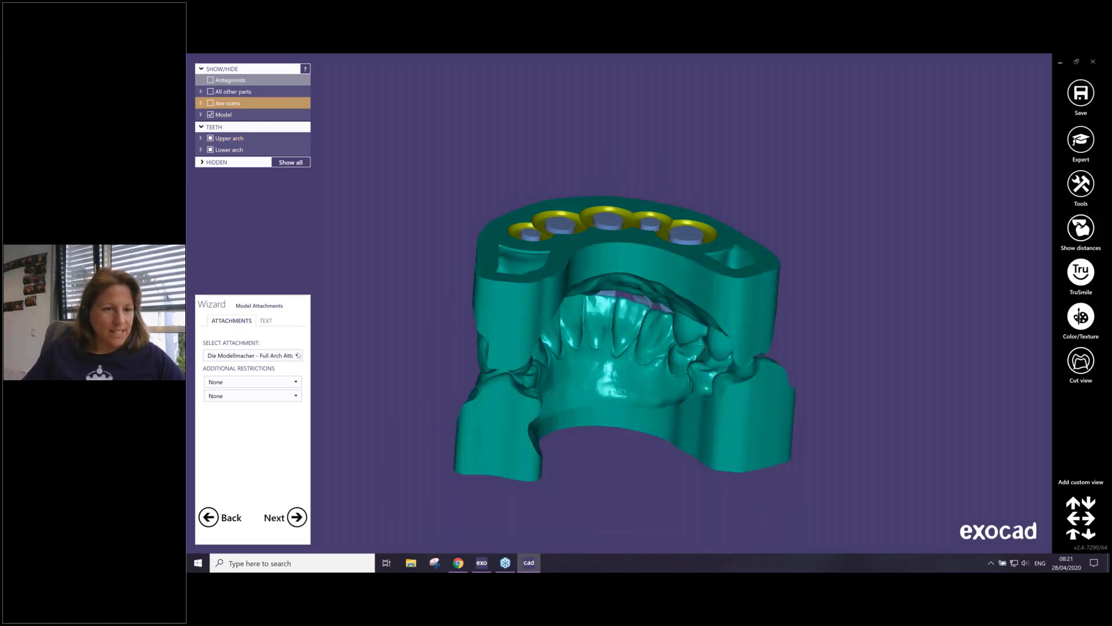
- Choose Support Pins with 5 mm diameter and place one at each posterior end of the models
left_click(273, 355)
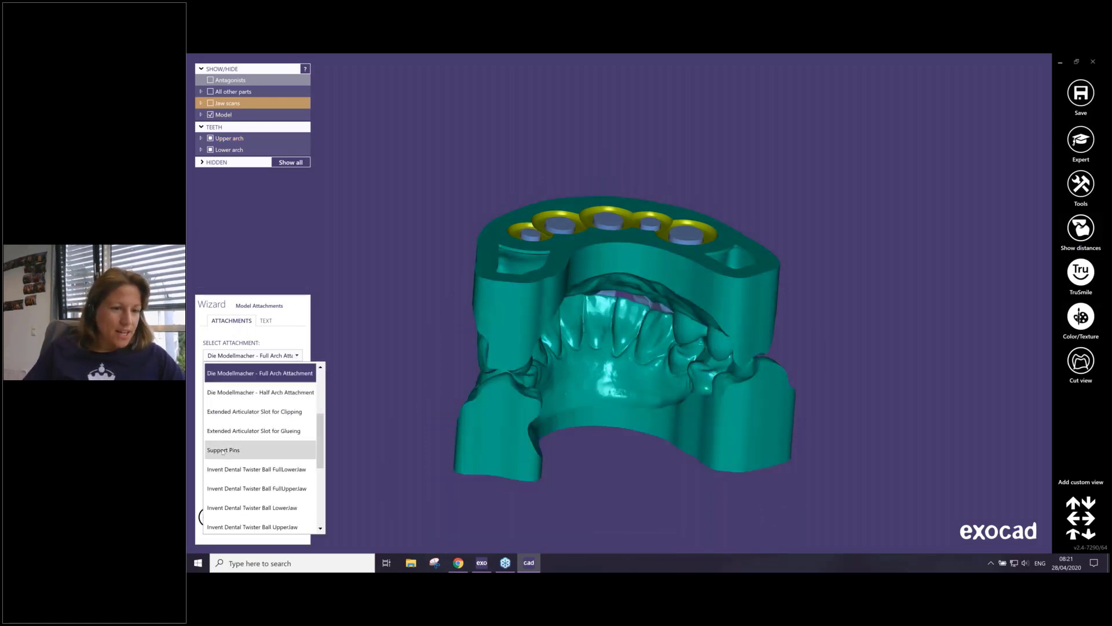
left_click(223, 451)
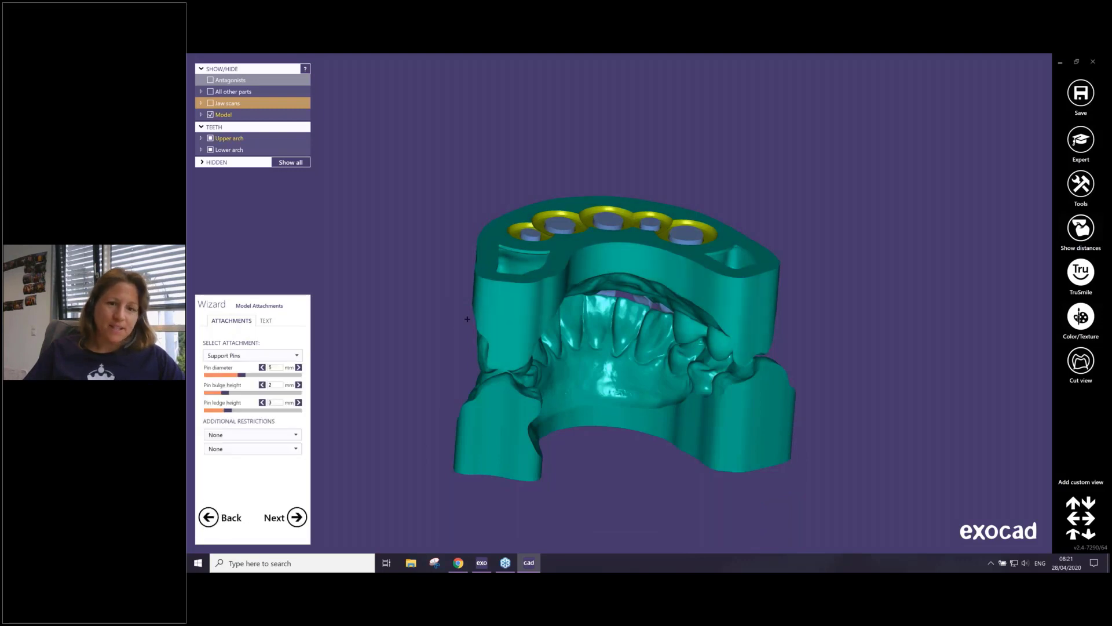
left_click(512, 298)
left_click(757, 318)
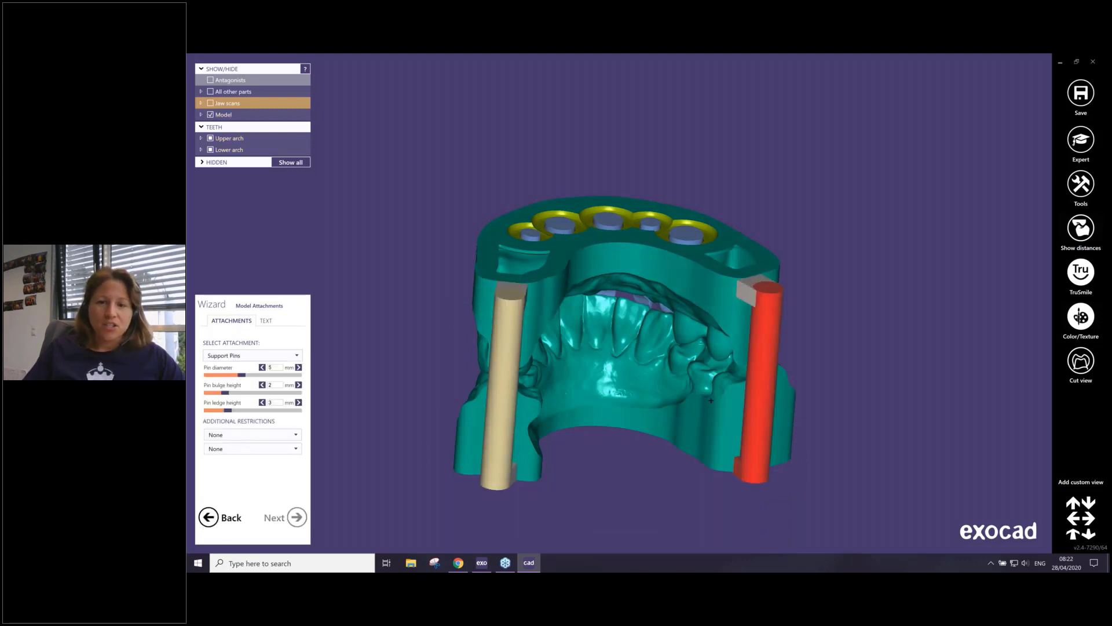
right_click_drag(711, 400, 538, 360)
left_click_drag(551, 356, 555, 359)
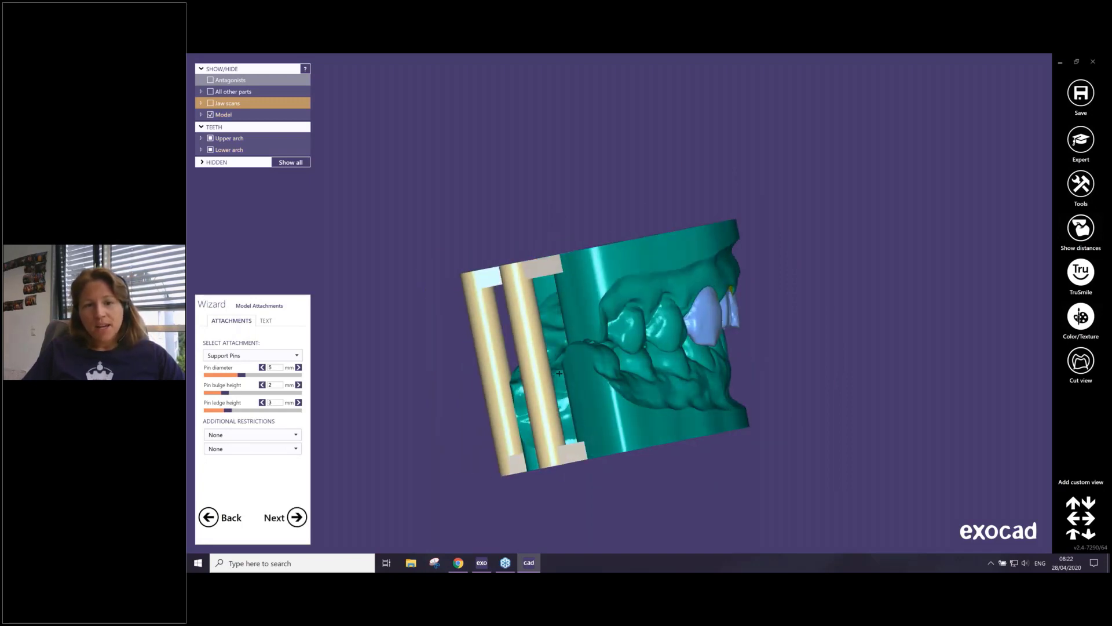
right_click_drag(559, 374, 695, 334)
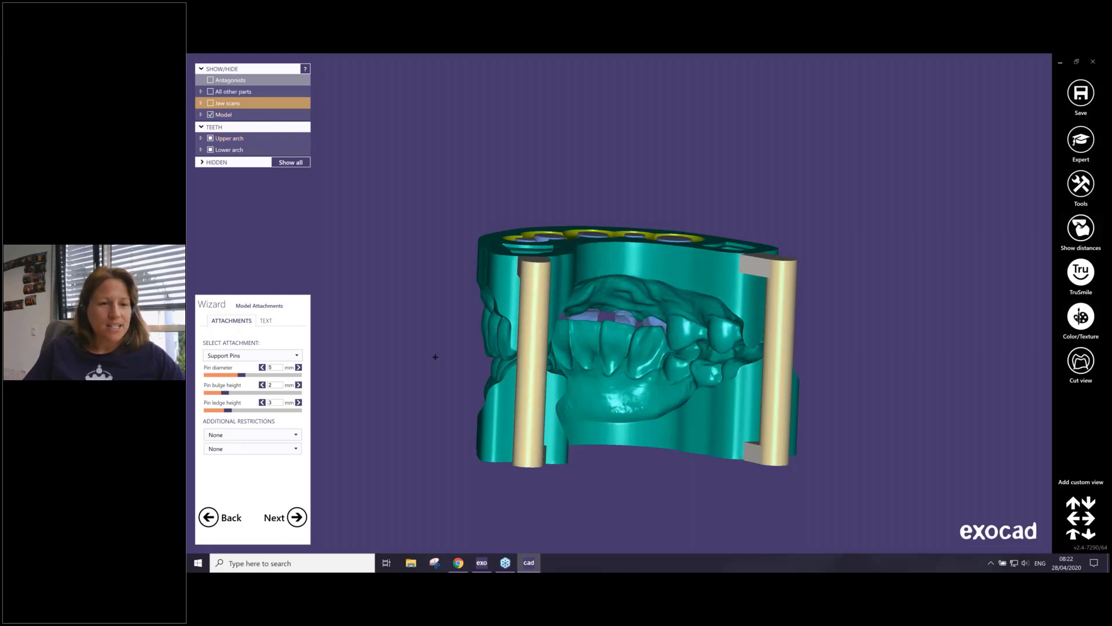
right_click_drag(664, 344, 663, 272)
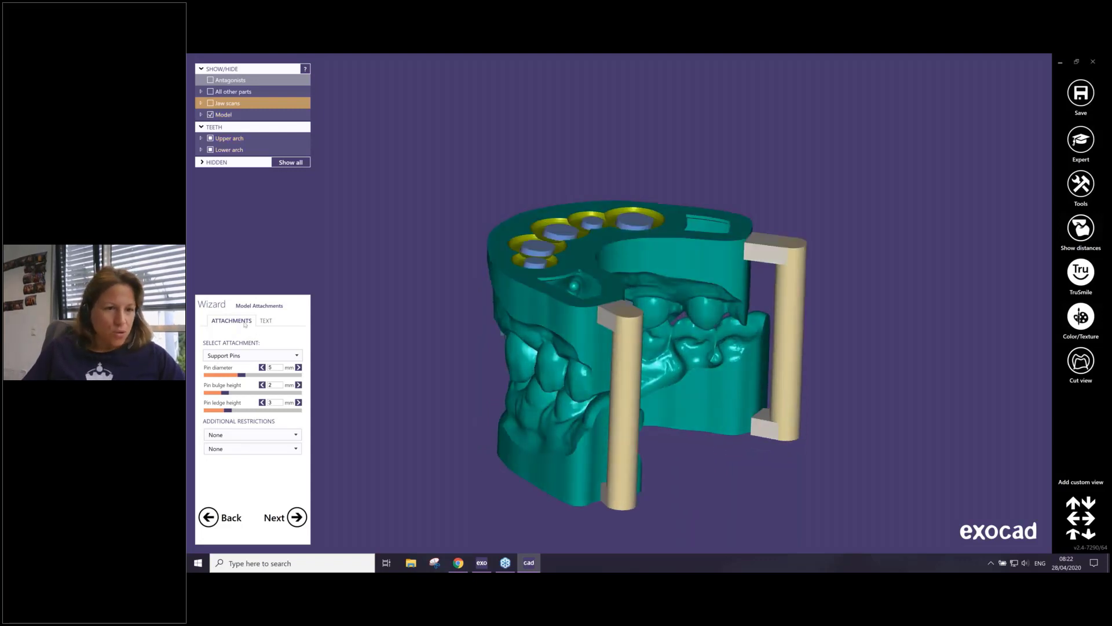
- Choose the 35 mm trapezoidal transversal connector and position it between the two posterior ends of the upper model
left_click(250, 355)
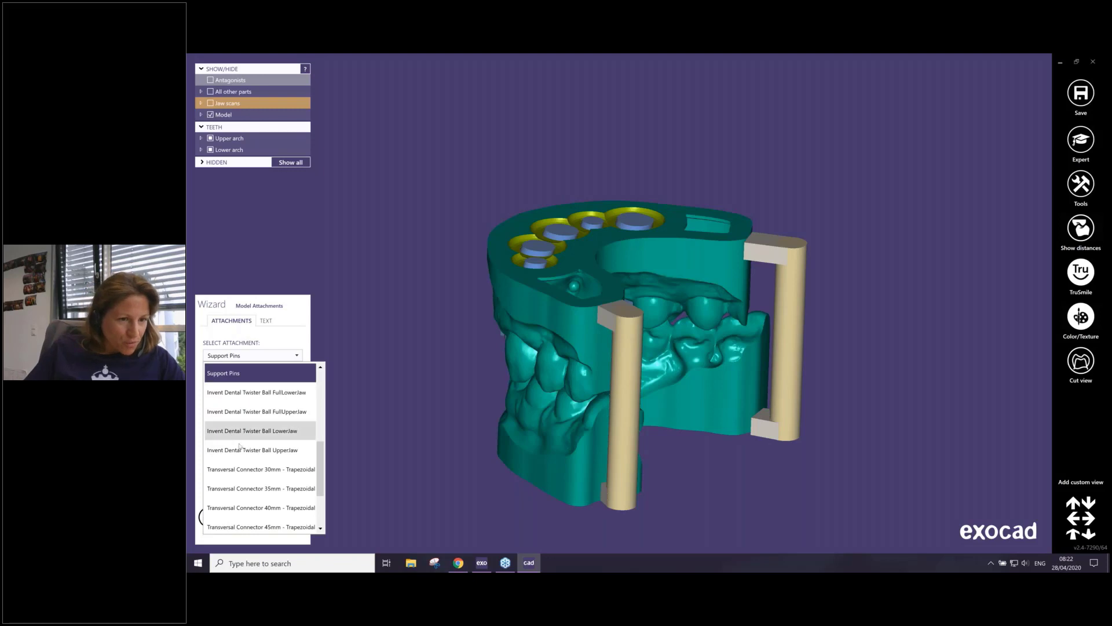
scroll(245, 492, "down", 3)
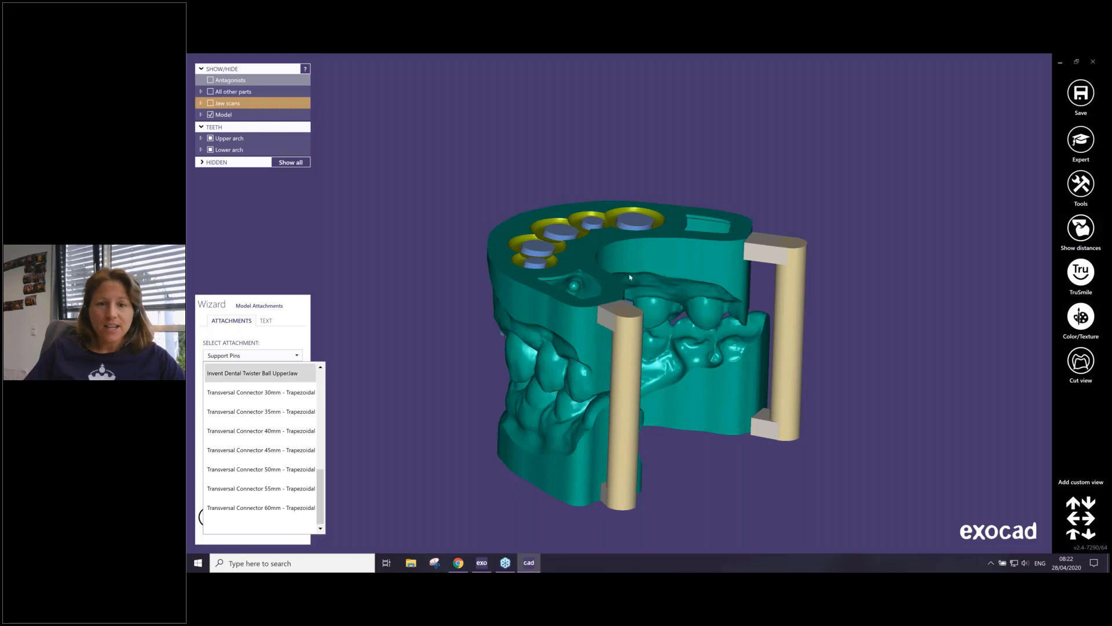
left_click(232, 358)
left_click(232, 358)
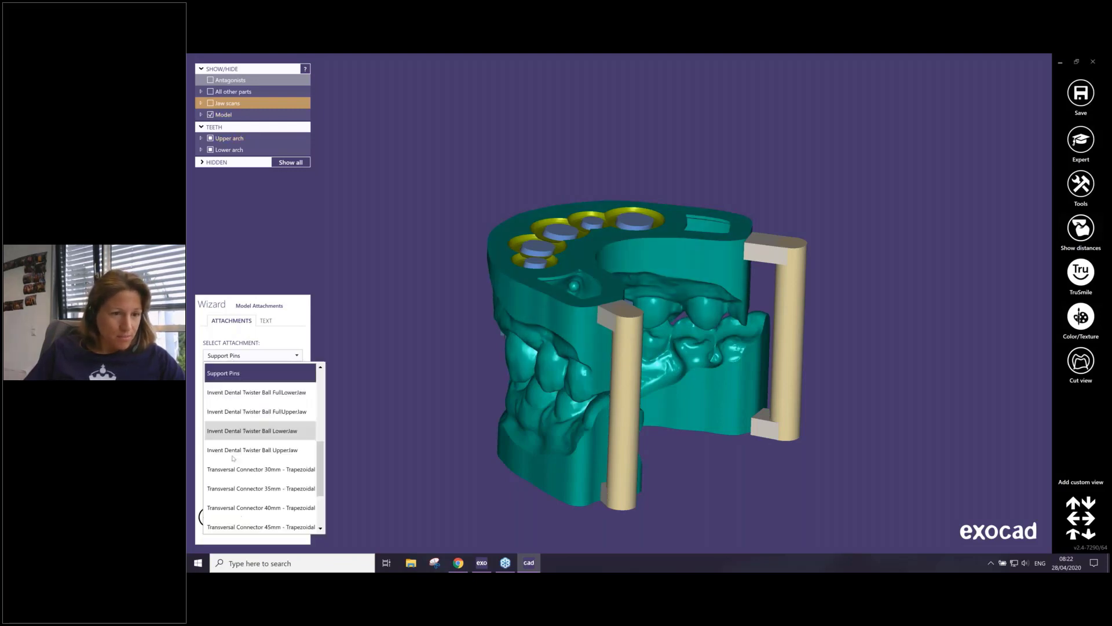
left_click(256, 495)
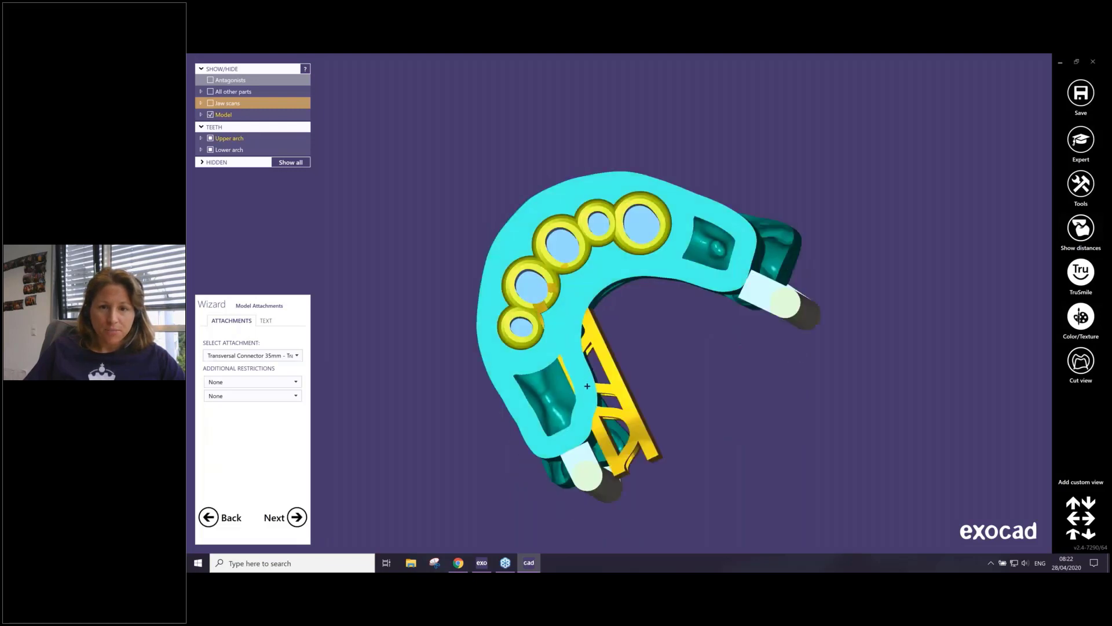
left_click(603, 383)
left_click_drag(603, 383, 654, 389)
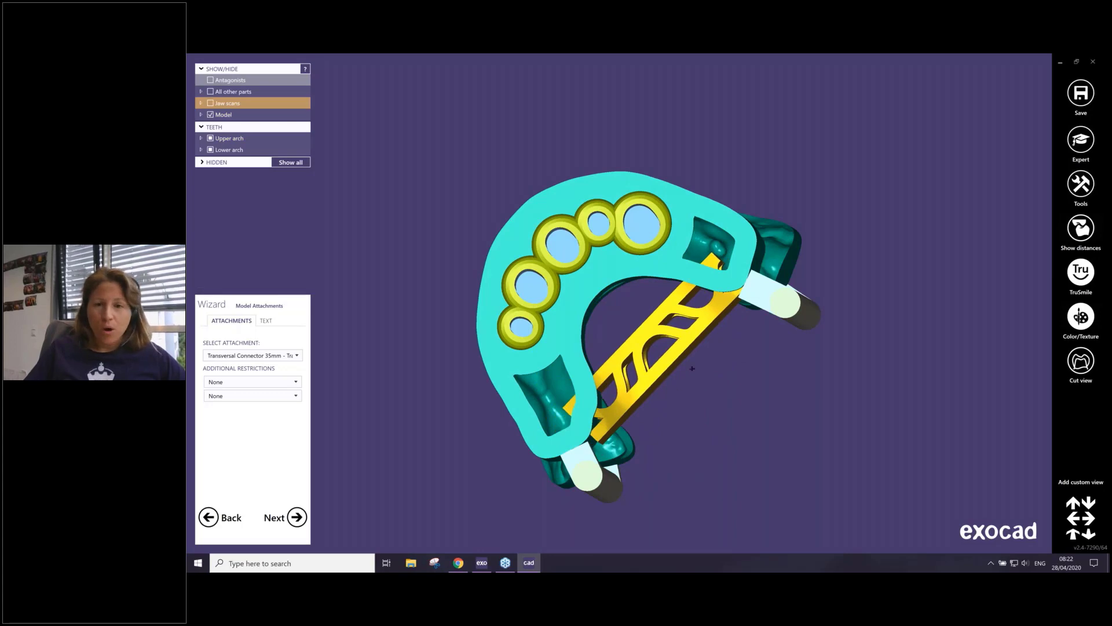
- Inspect the transversal connector from behind and above, and delete it from the upper model
right_click_drag(710, 383, 565, 318)
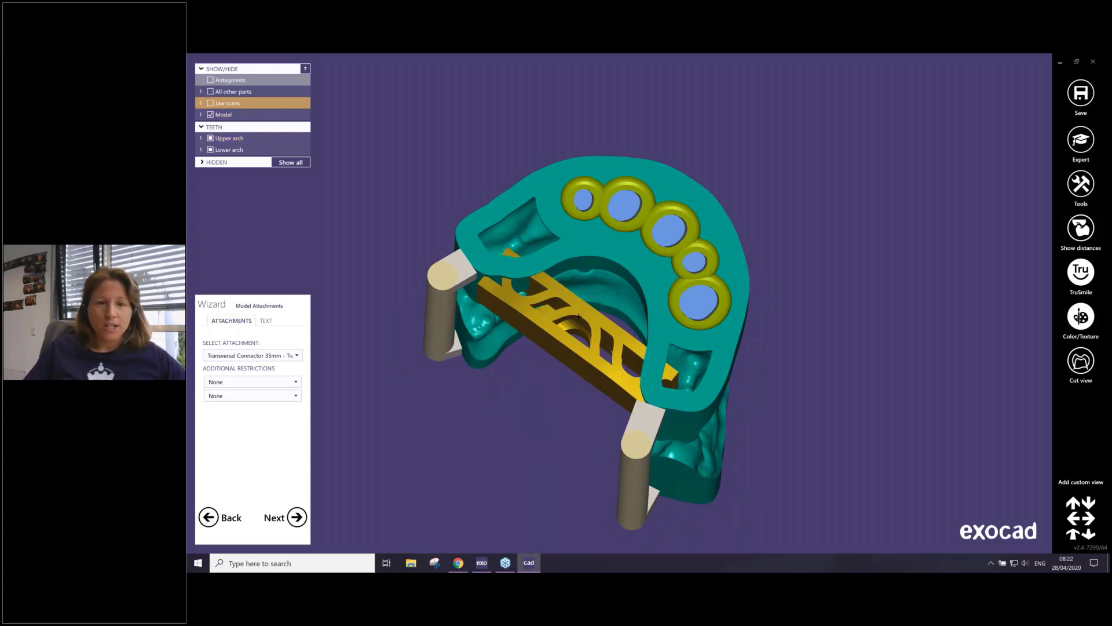
right_click_drag(577, 316, 745, 280)
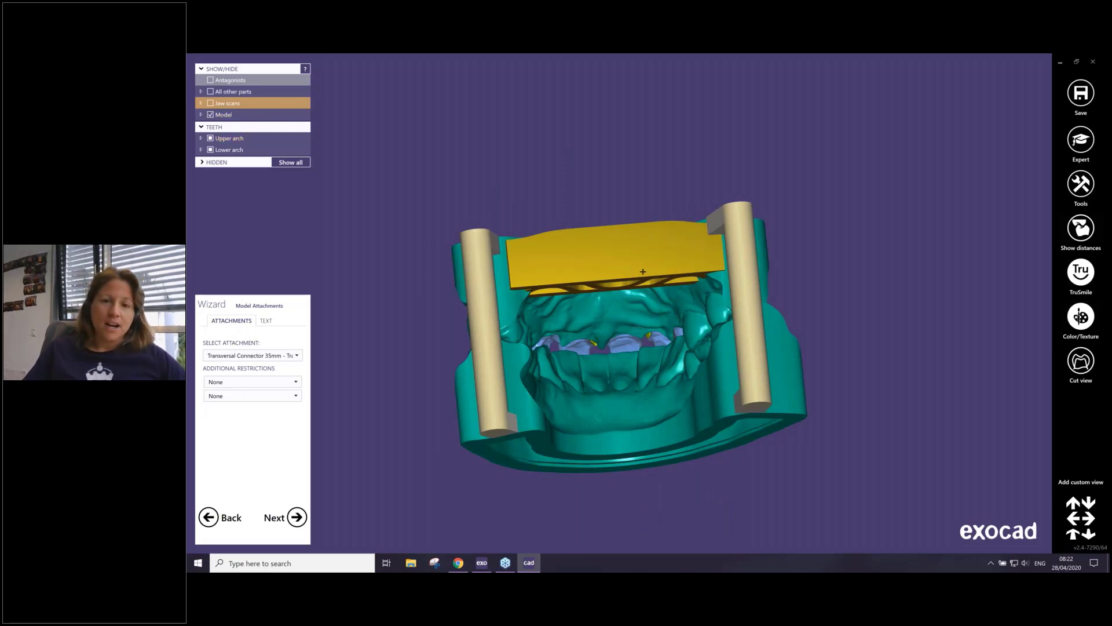
right_click_drag(643, 271, 588, 354)
key("Delete")
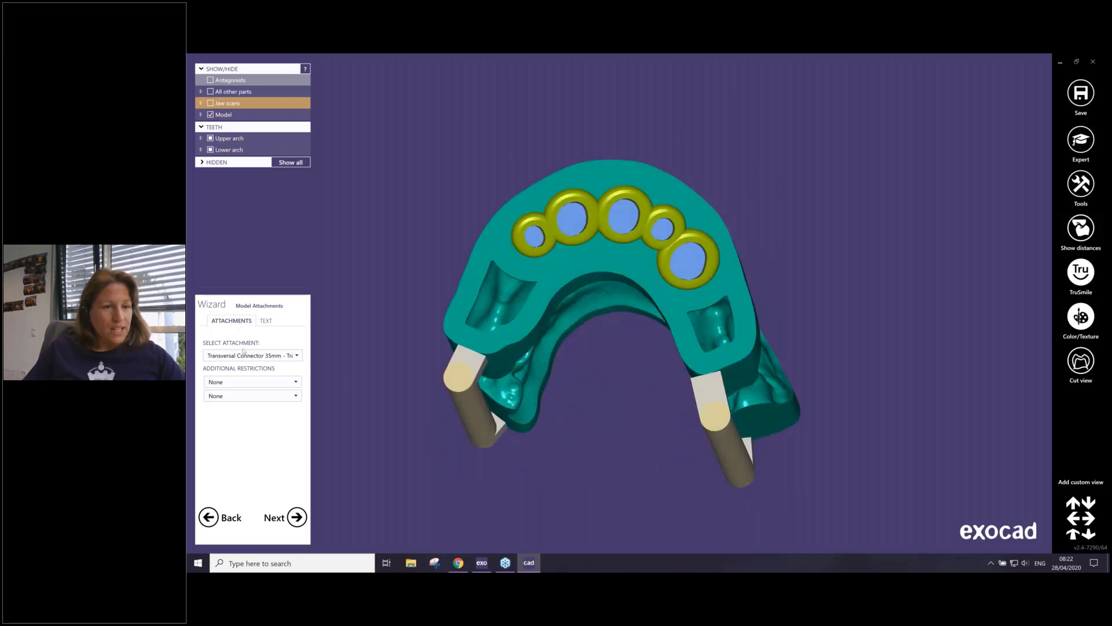
- Add the raised text "Webinar" and position it on the outer side wall of the lower model, near the posterior end
left_click(265, 321)
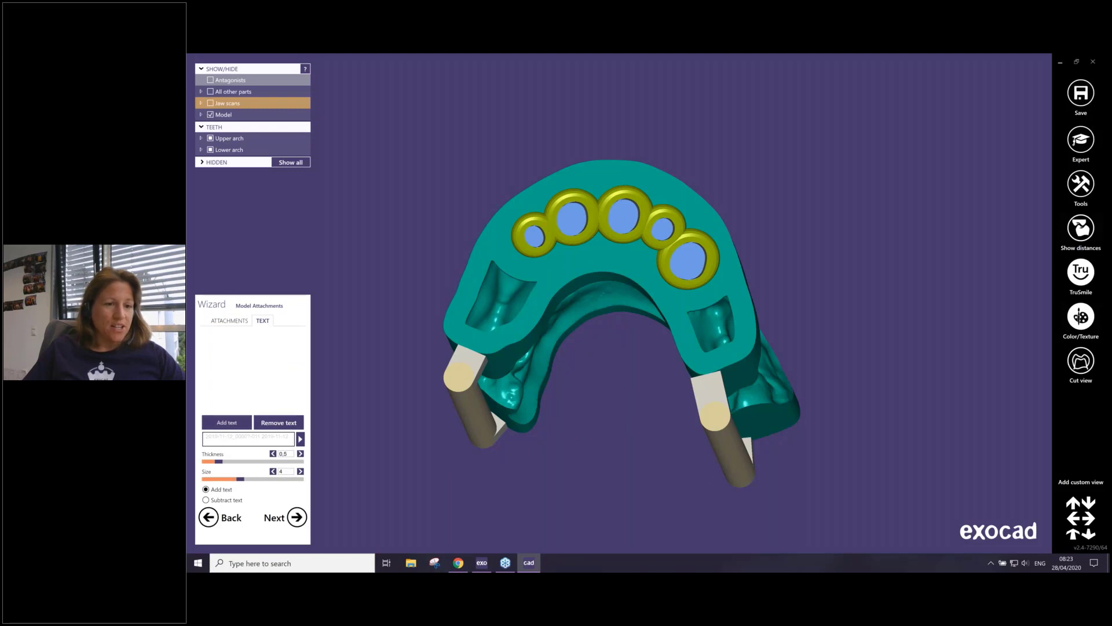
left_click(249, 439)
type("W")
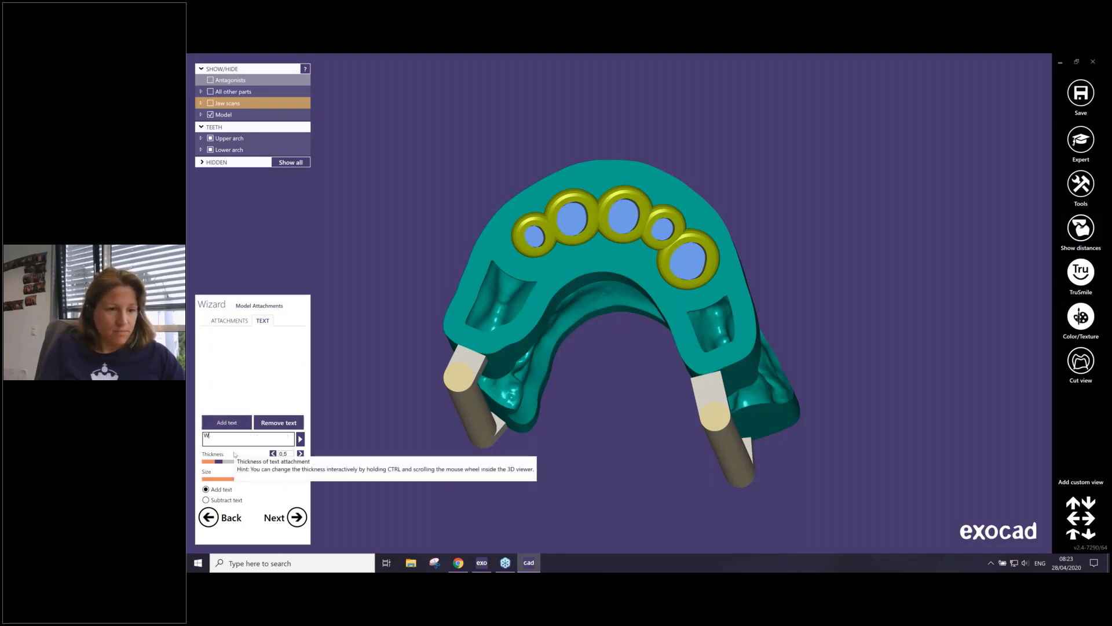
type("ebinar")
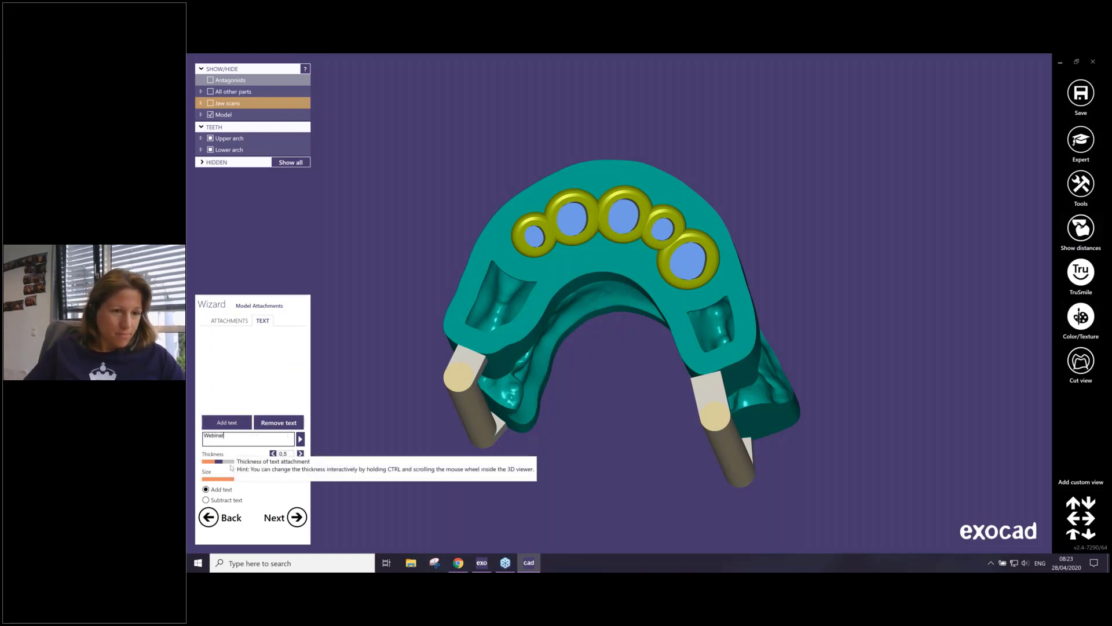
left_click(227, 423)
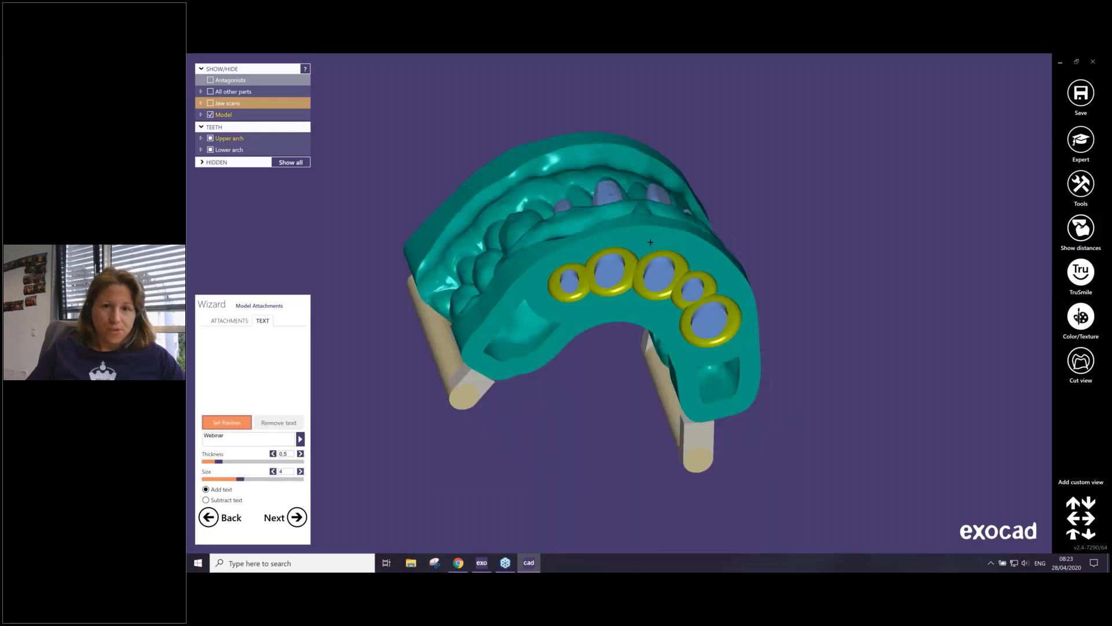
right_click_drag(646, 215, 655, 210)
left_click(453, 281)
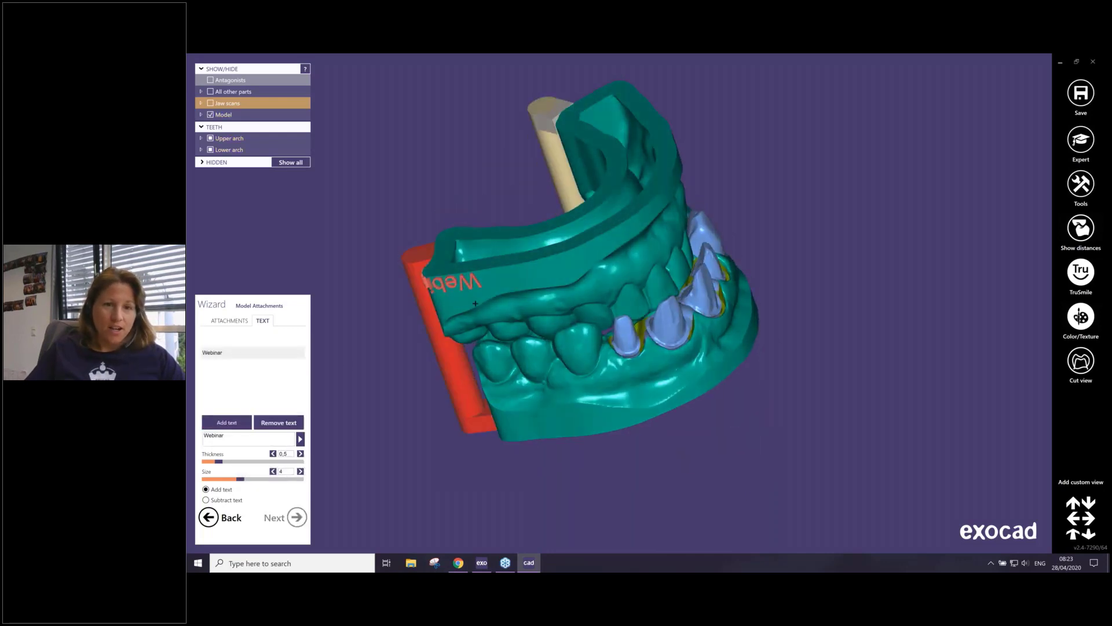
right_click_drag(347, 363, 490, 290)
left_click_drag(503, 199, 564, 189)
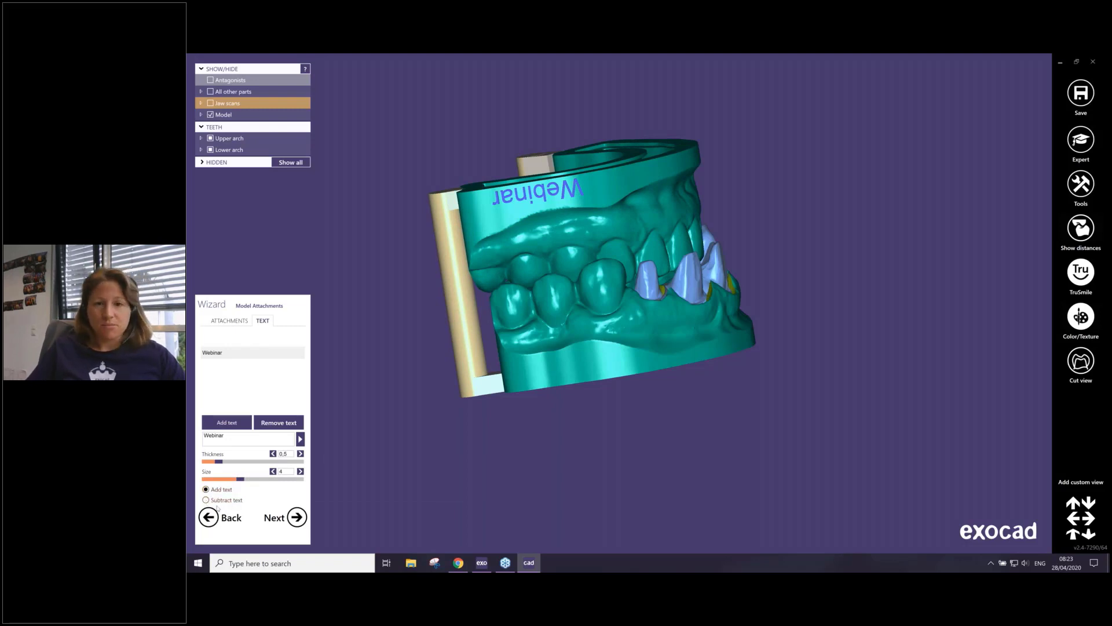
- Replace the label on the lower model with "O", make it subtractive, and set its thickness to 1.71 and size to 4.78
right_click_drag(655, 237, 588, 246)
double_click(247, 437)
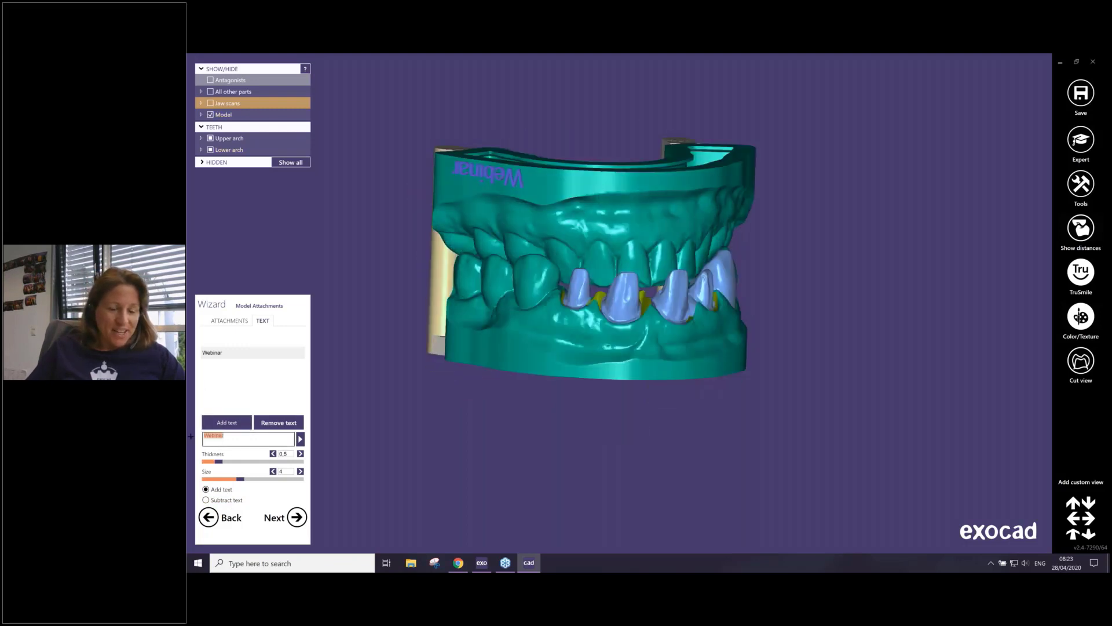
type("O")
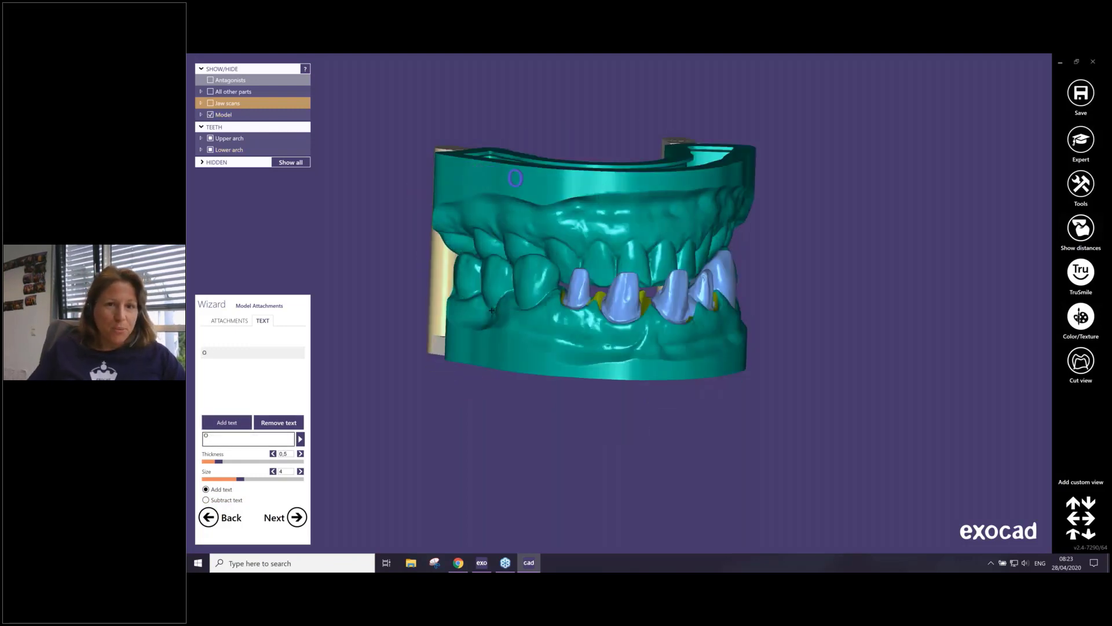
left_click(216, 499)
right_click_drag(514, 179, 461, 184)
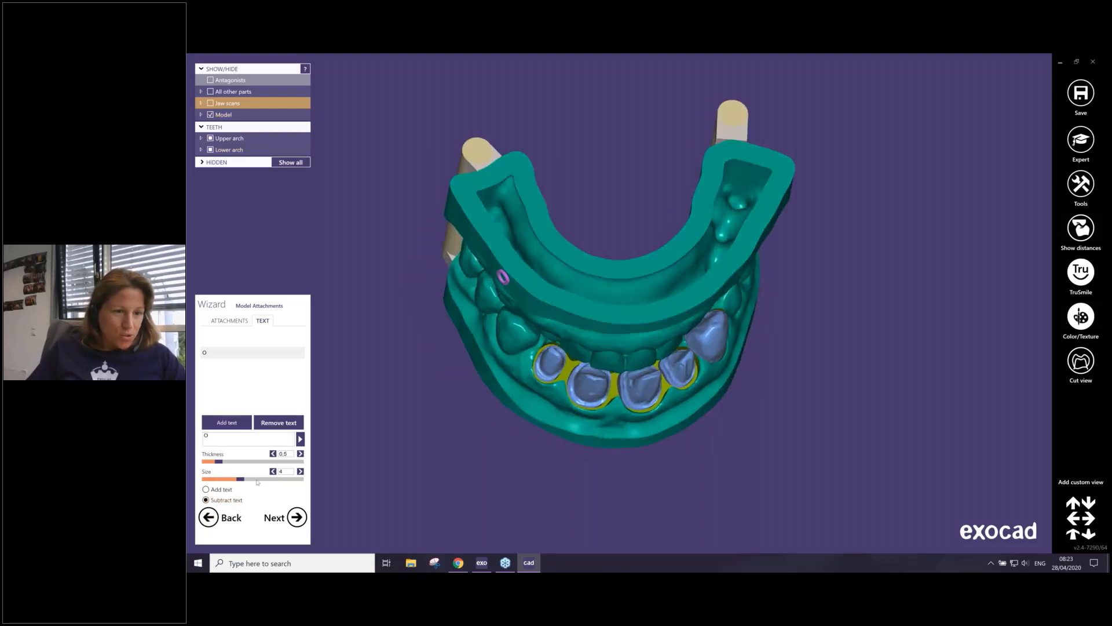
left_click_drag(240, 478, 259, 462)
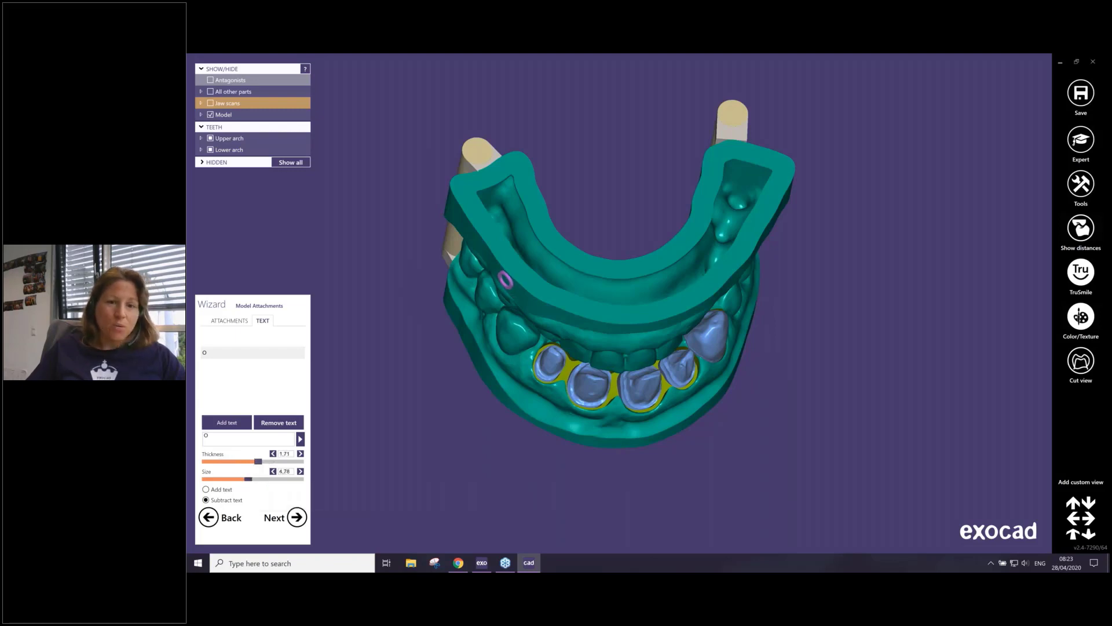
right_click_drag(498, 278, 508, 156)
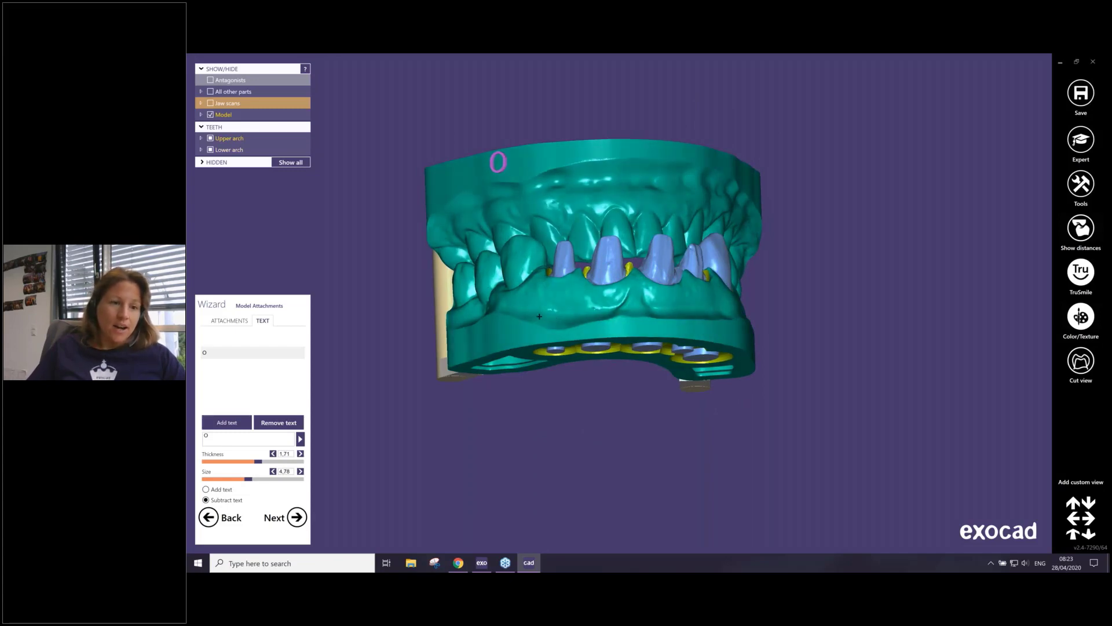
- Try to place a second subtractive text with the default project details on the lower model's outer wall, and remove it
right_click_drag(539, 316, 565, 362)
left_click(220, 422)
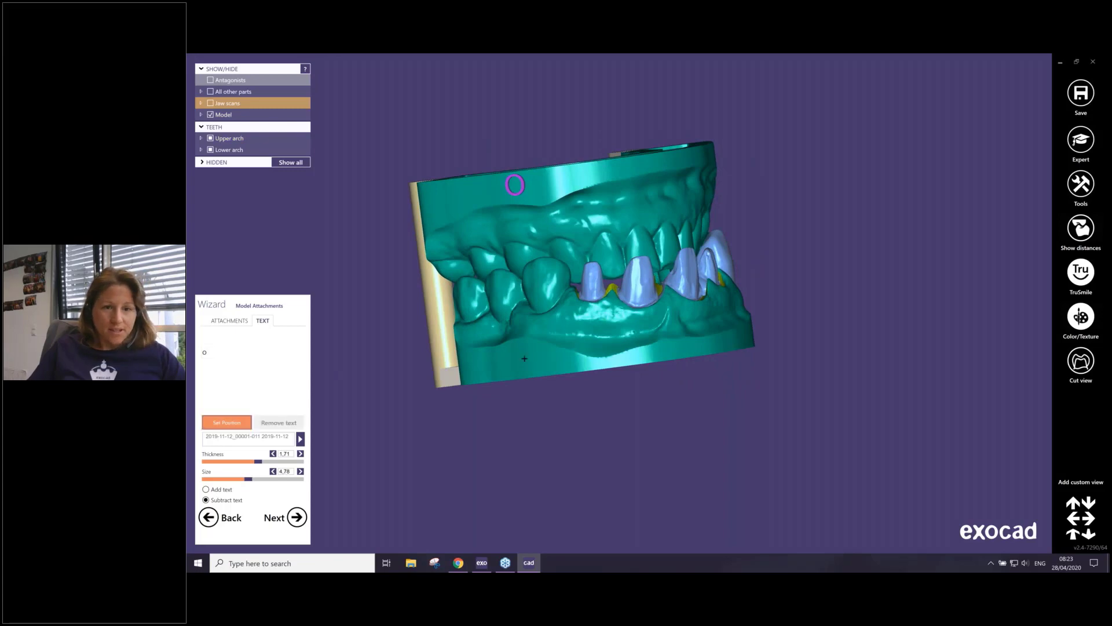
left_click(584, 350)
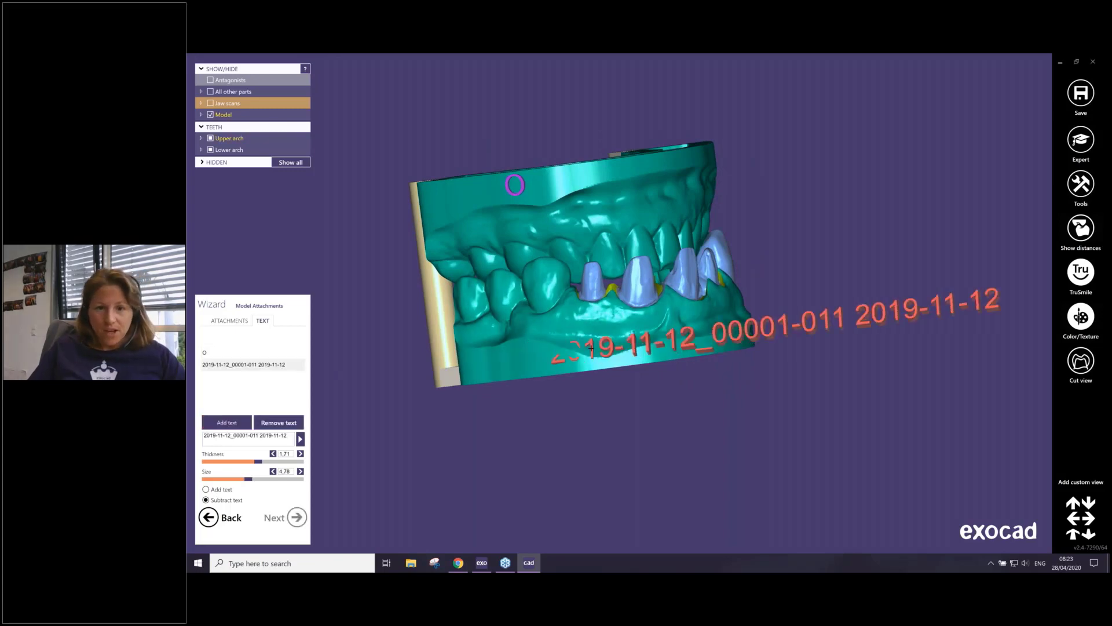
key("ctrl+z")
left_click(243, 353)
left_click(227, 421)
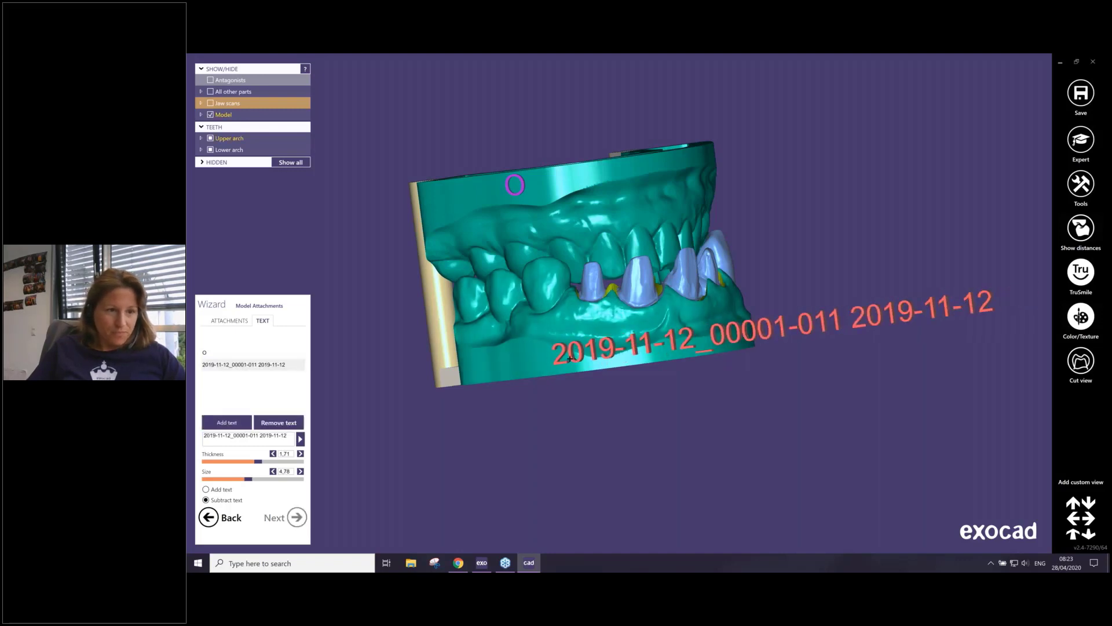
left_click(222, 352)
left_click(221, 353)
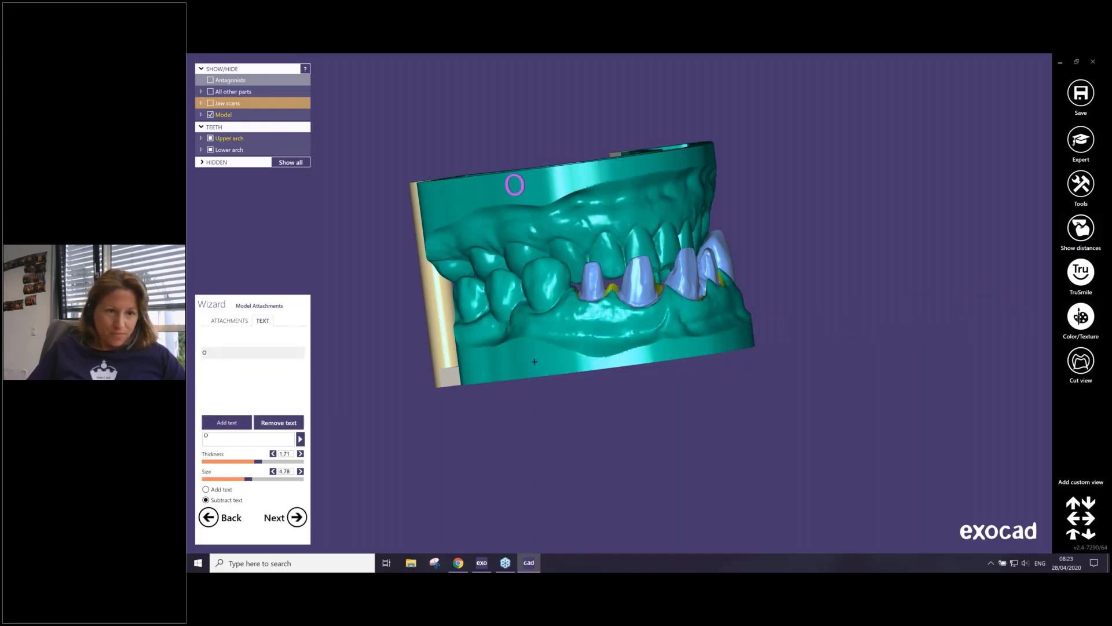
- Reposition the subtractive "O" on the upper model's outer wall and check the models from the opposite side
right_click_drag(524, 366, 470, 313)
left_click_drag(489, 194, 518, 196)
right_click_drag(518, 197, 578, 309)
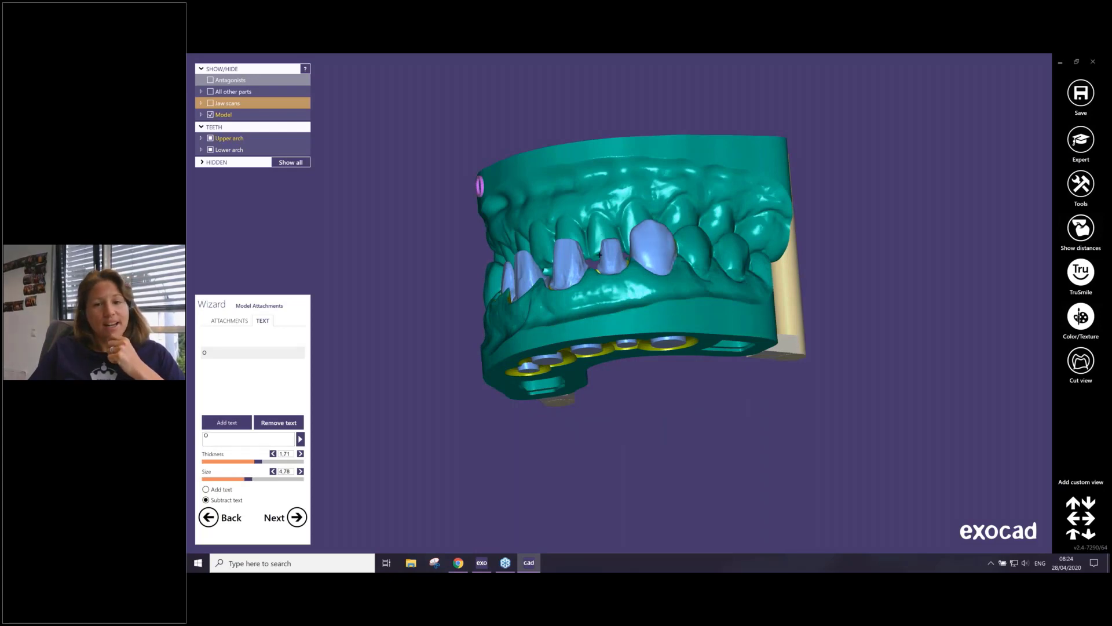
- Complete the model attachments and finish the Model Creator wizard by continuing in Expert mode
left_click(297, 517)
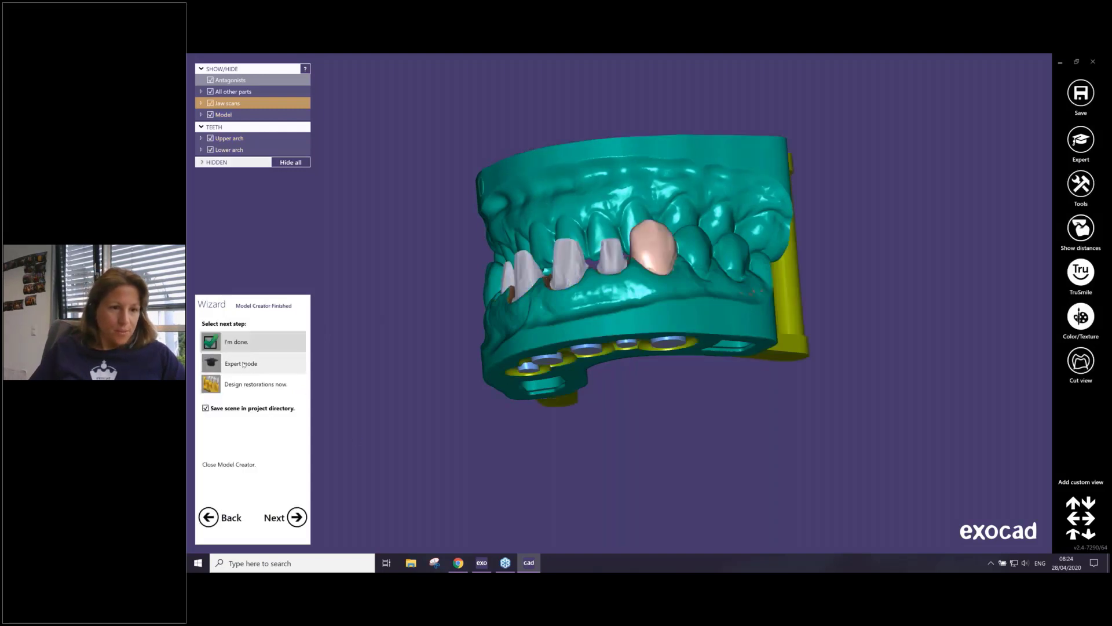
left_click(252, 366)
left_click(296, 517)
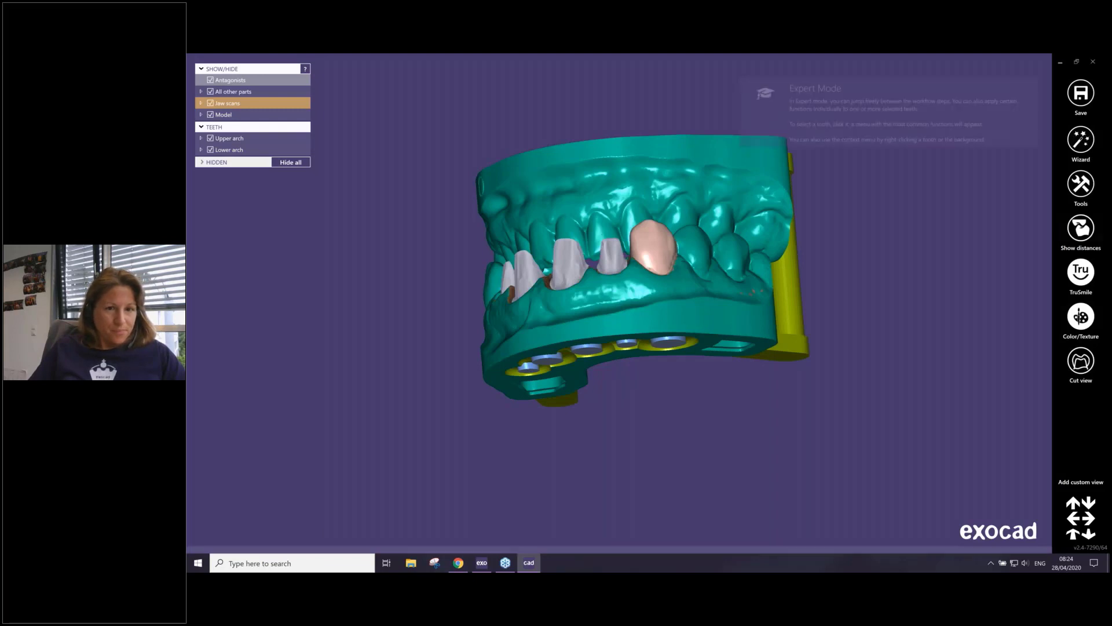
right_click(443, 389)
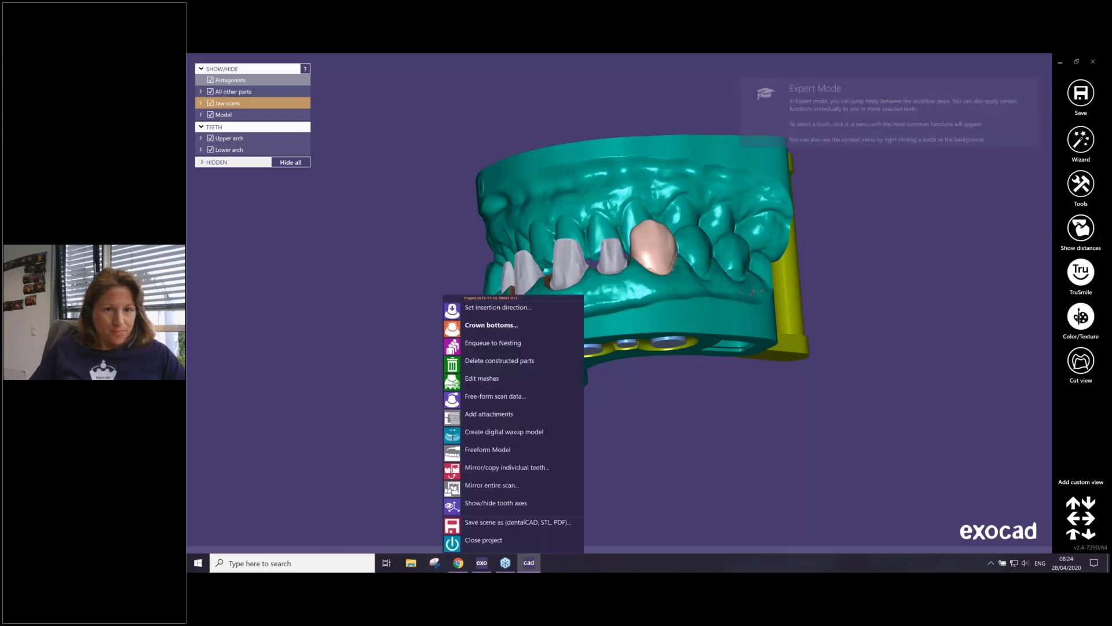
left_click(509, 398)
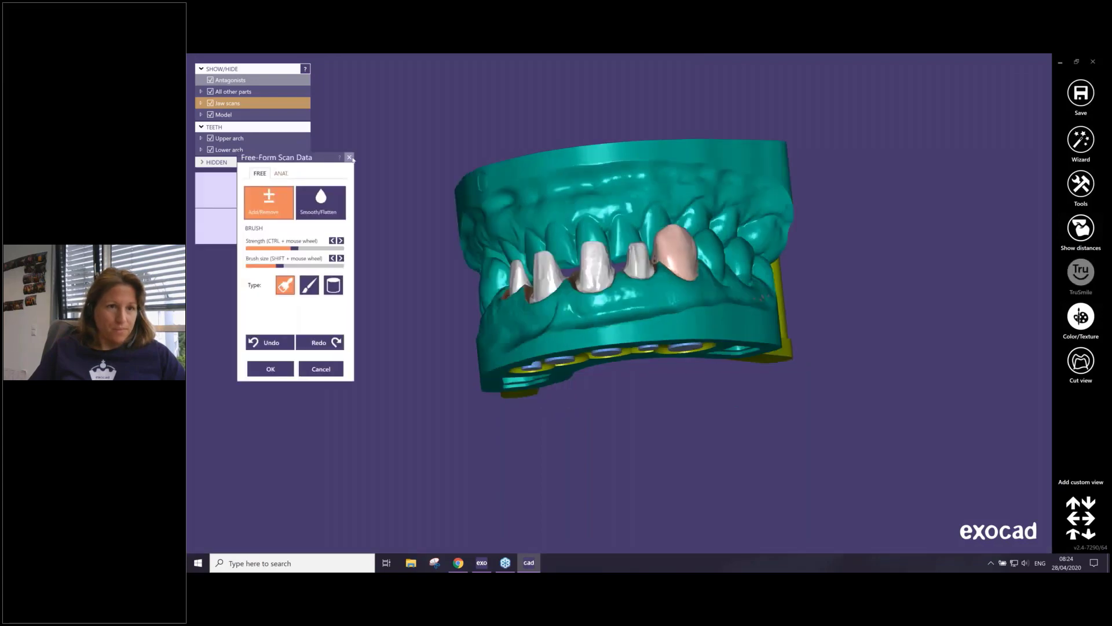
left_click(352, 159)
- Inspect the finished models and the "O" text from the front, and close the CAD window without saving the scene
right_click_drag(571, 168, 554, 123)
right_click_drag(564, 176, 432, 107)
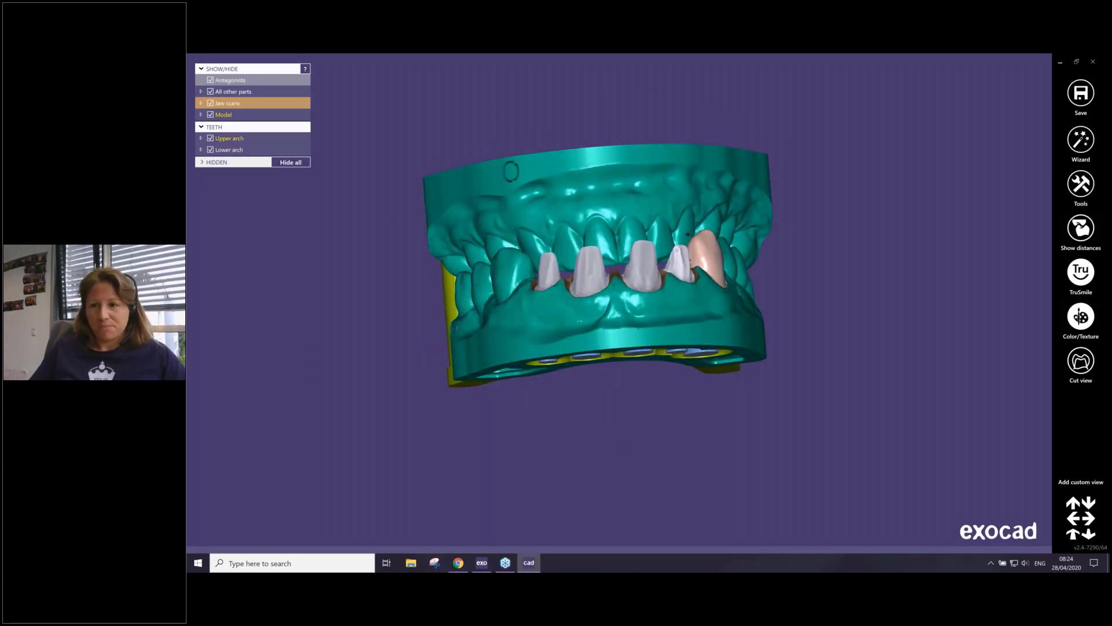
right_click_drag(476, 189, 666, 185)
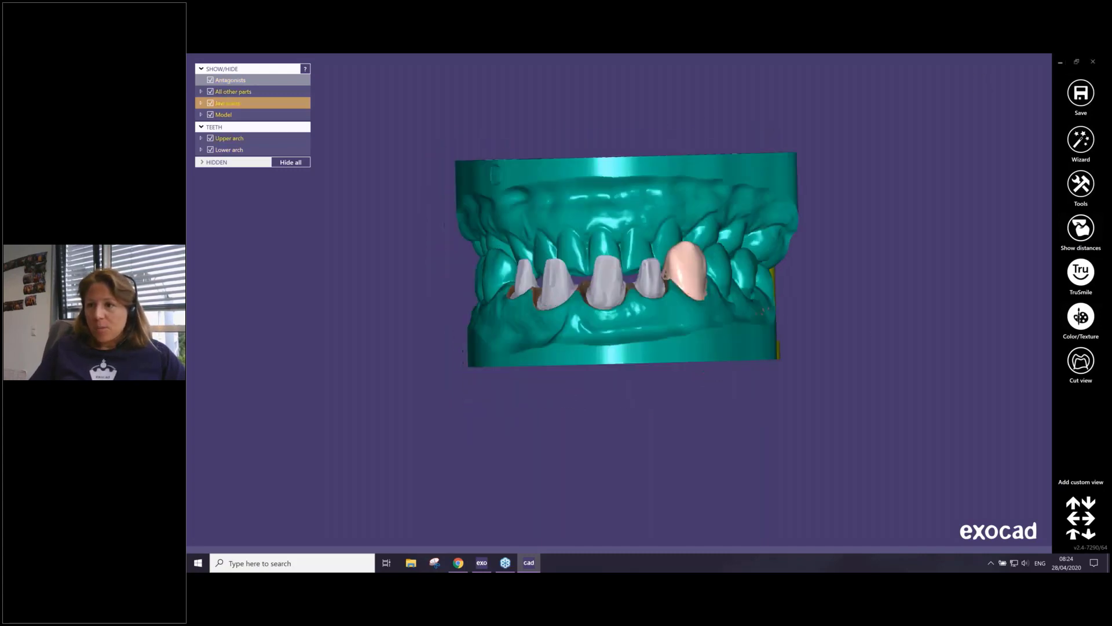
left_click(1093, 62)
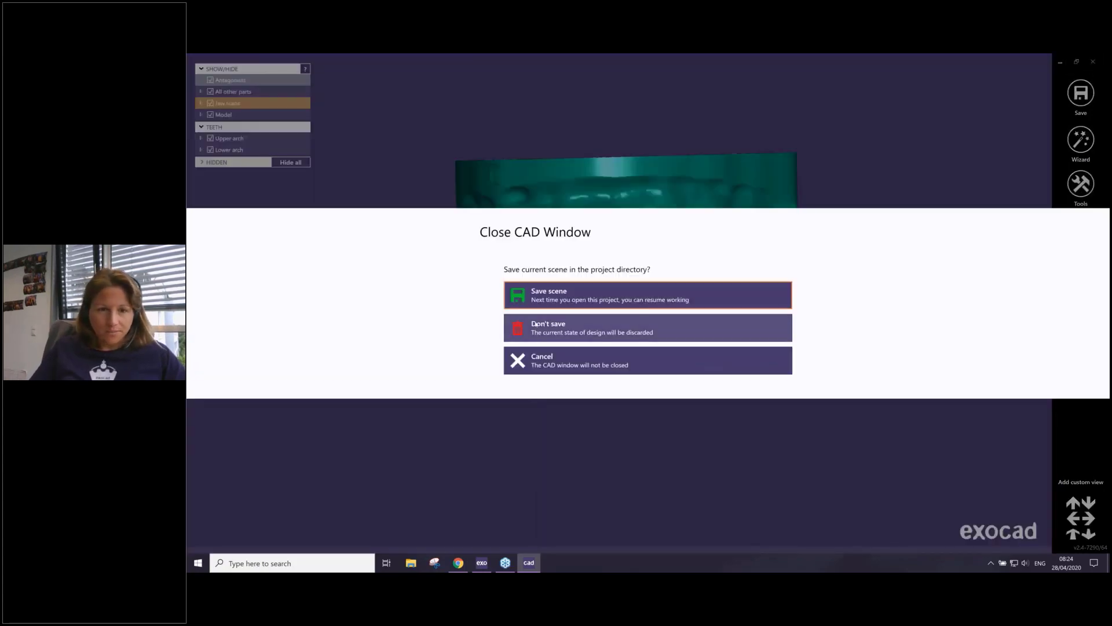
left_click(535, 325)
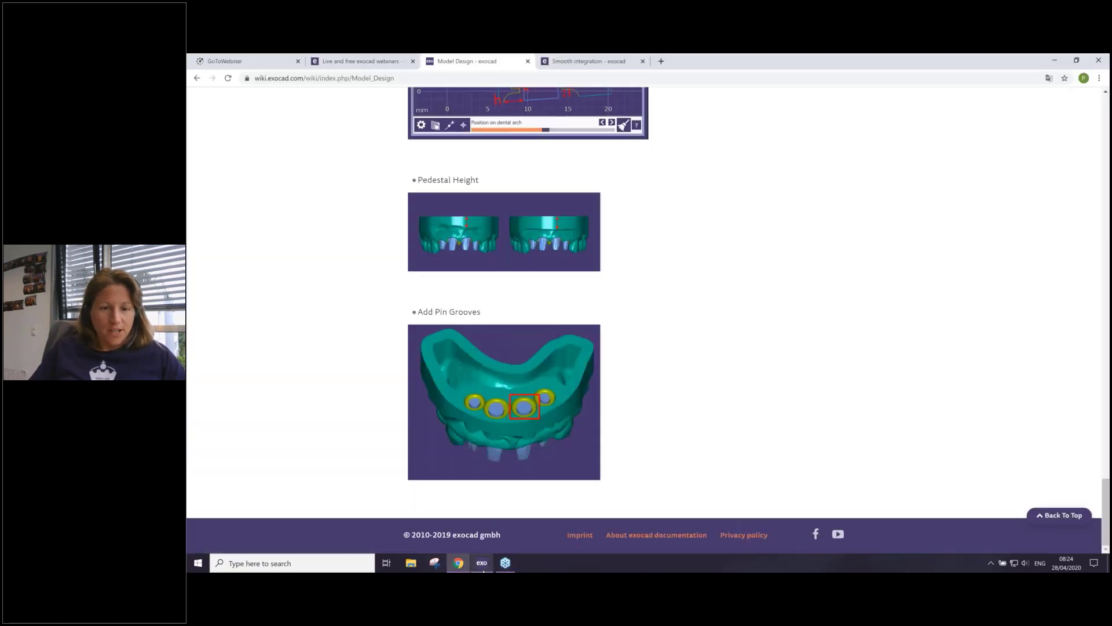
- Switch to the exocad project window, search saved projects for "model", and open the Model Creator with Artificial Gingiva Mask sample in CAD
left_click(482, 563)
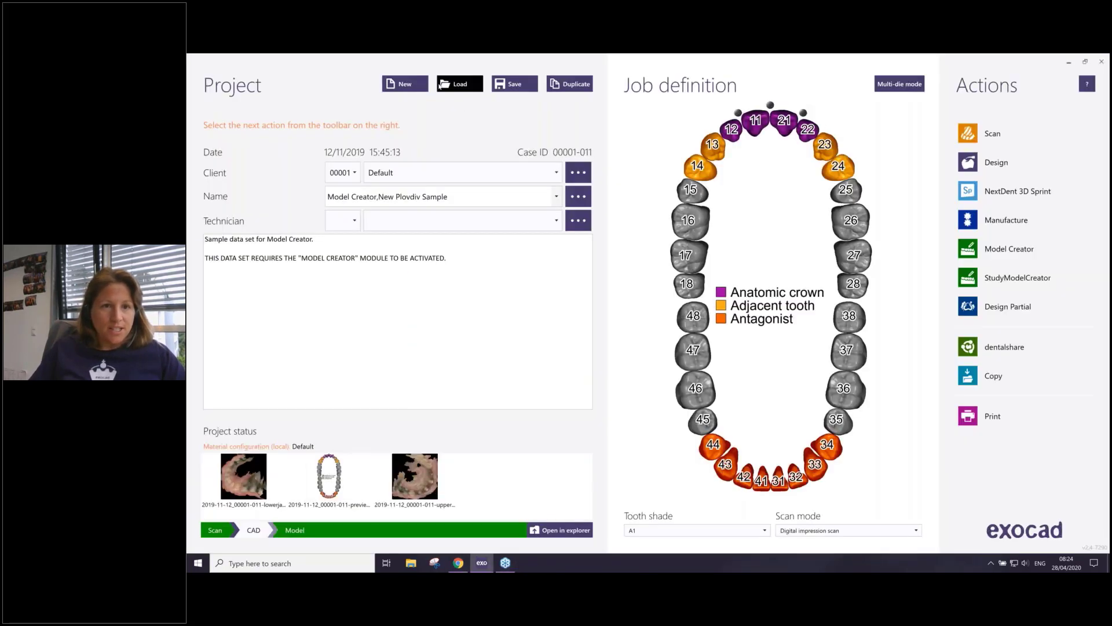
left_click(460, 84)
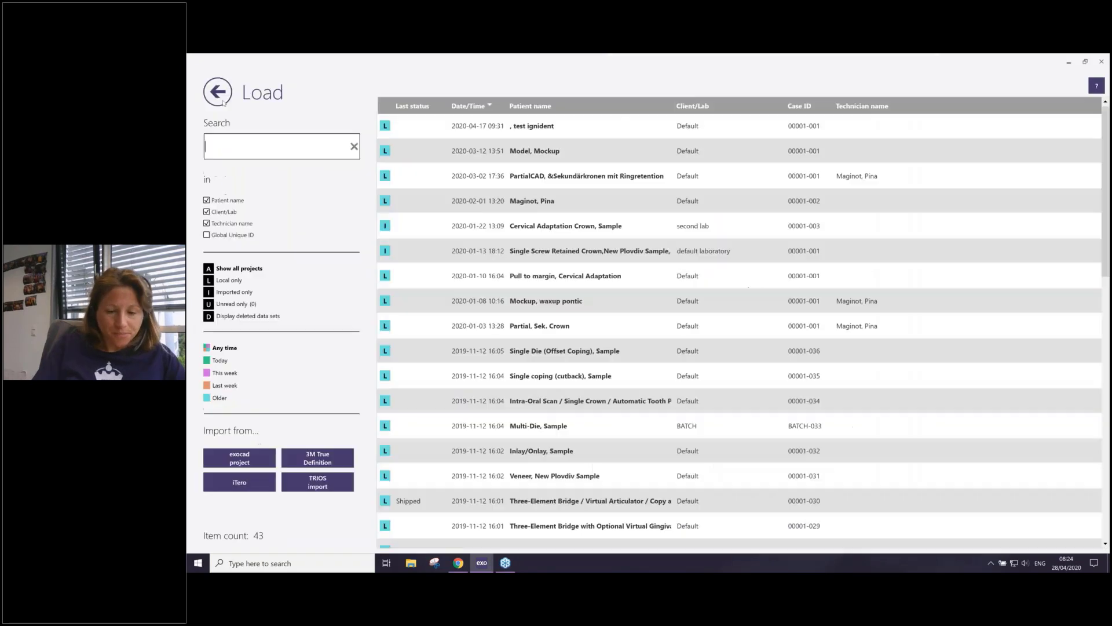
type("m")
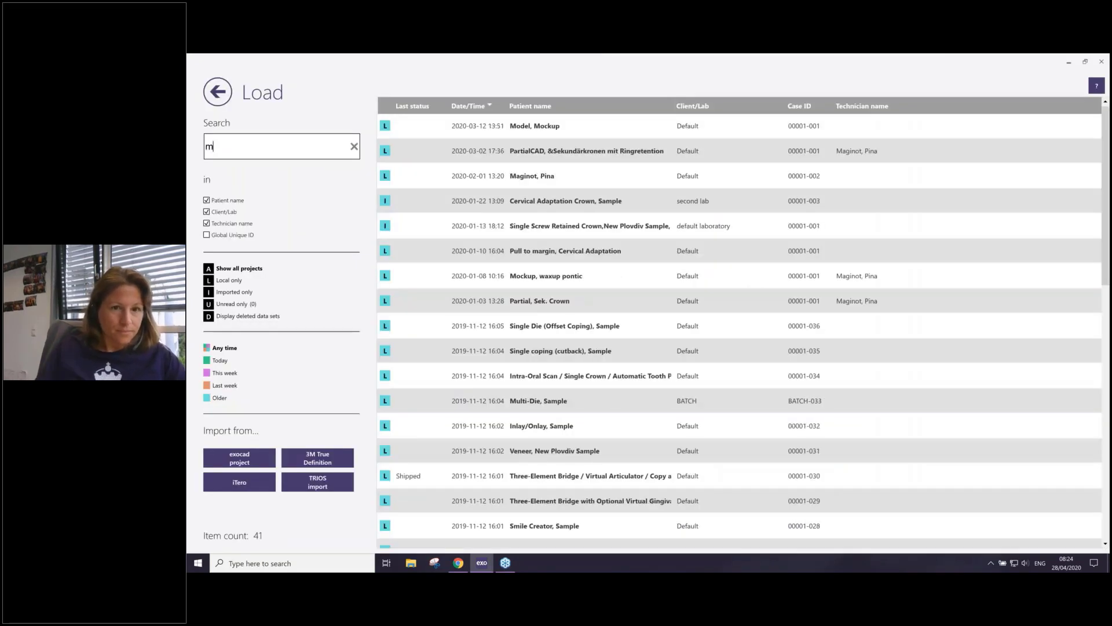
type("odel")
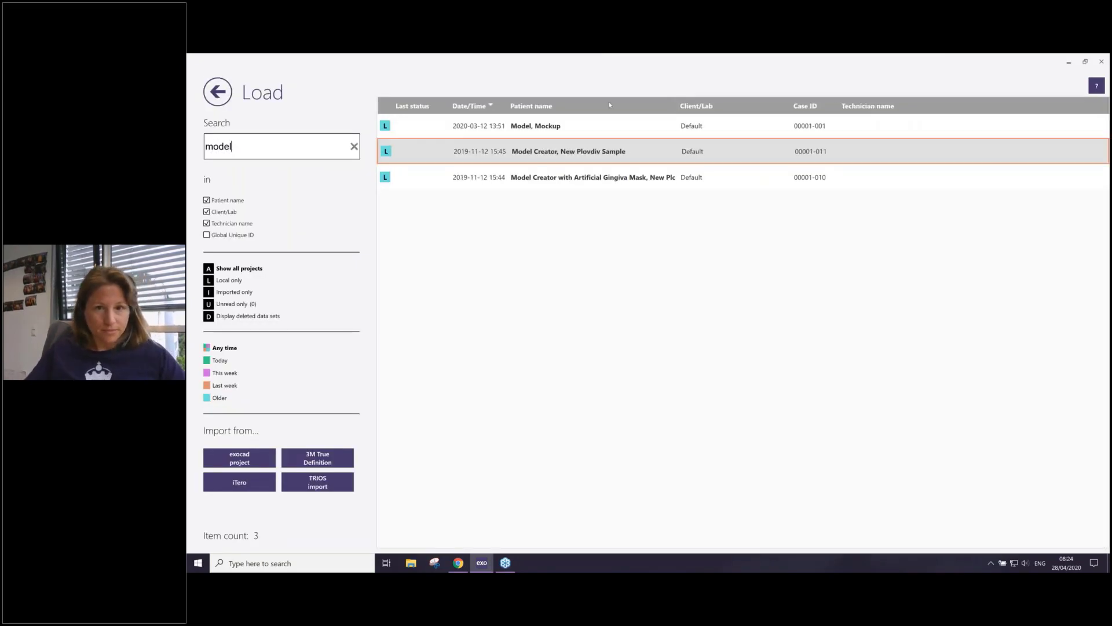
left_click(578, 177)
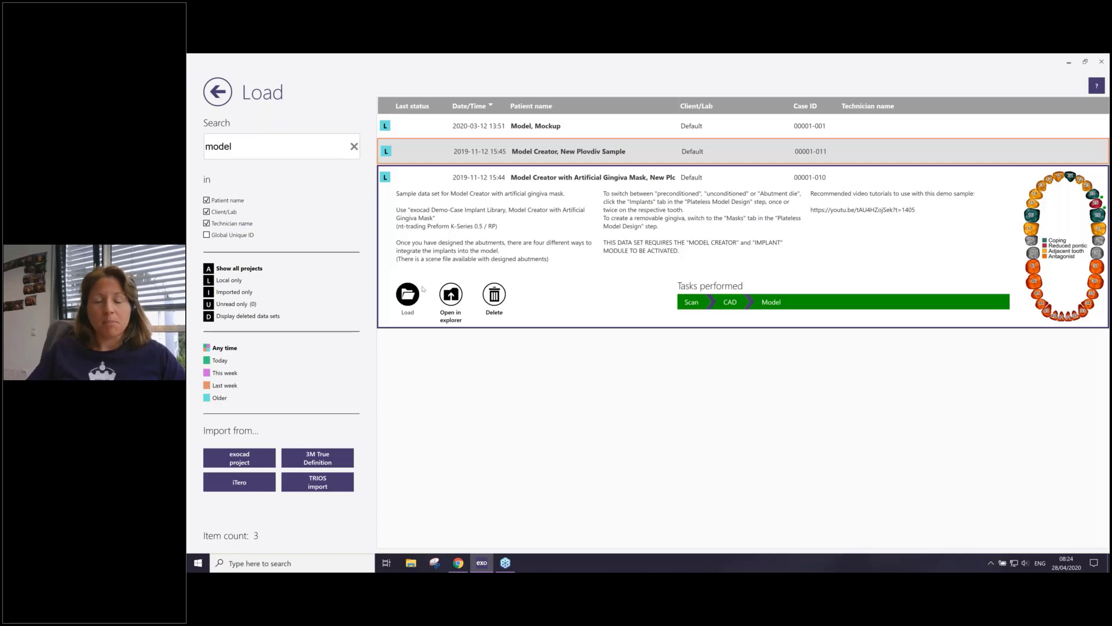
double_click(648, 247)
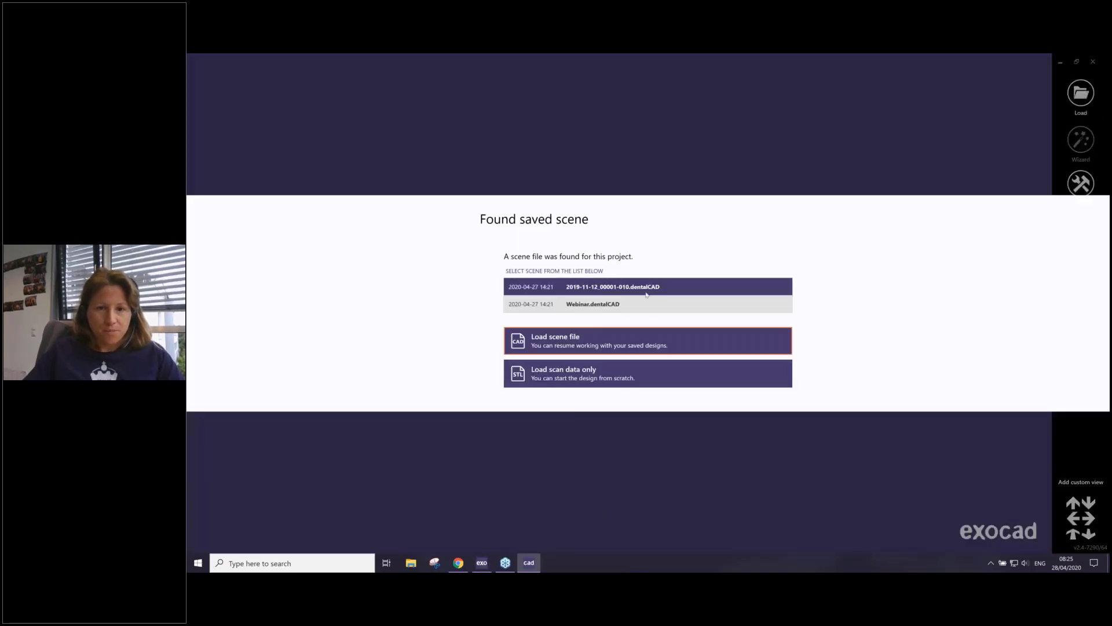
- Load the saved scene Webinar.dentalCAD and continue the finished wizard with model design
left_click(605, 312)
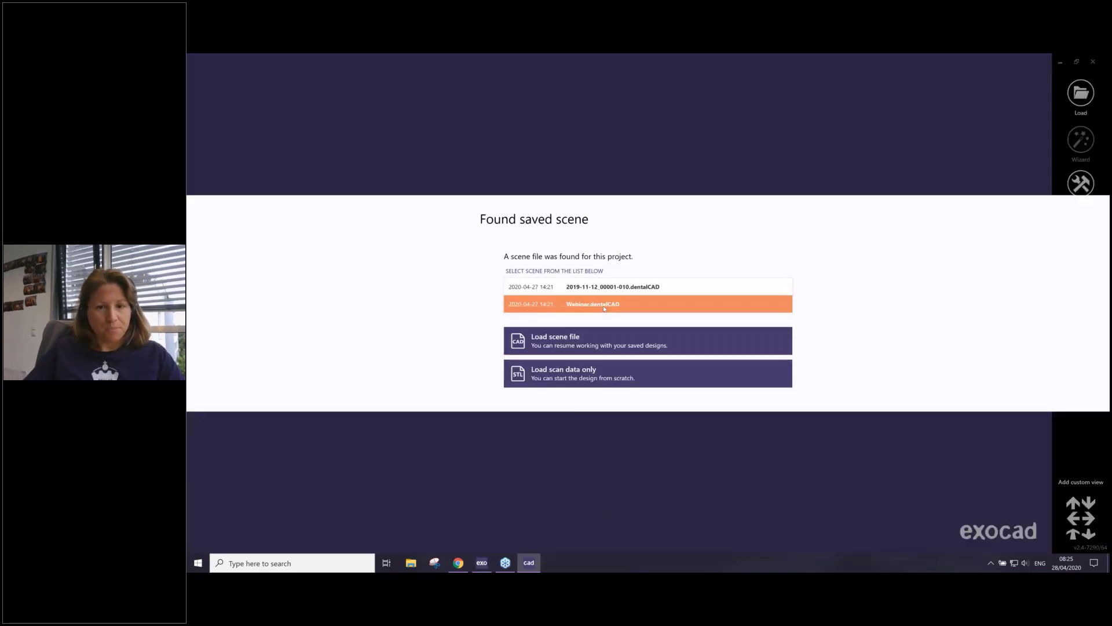
double_click(604, 308)
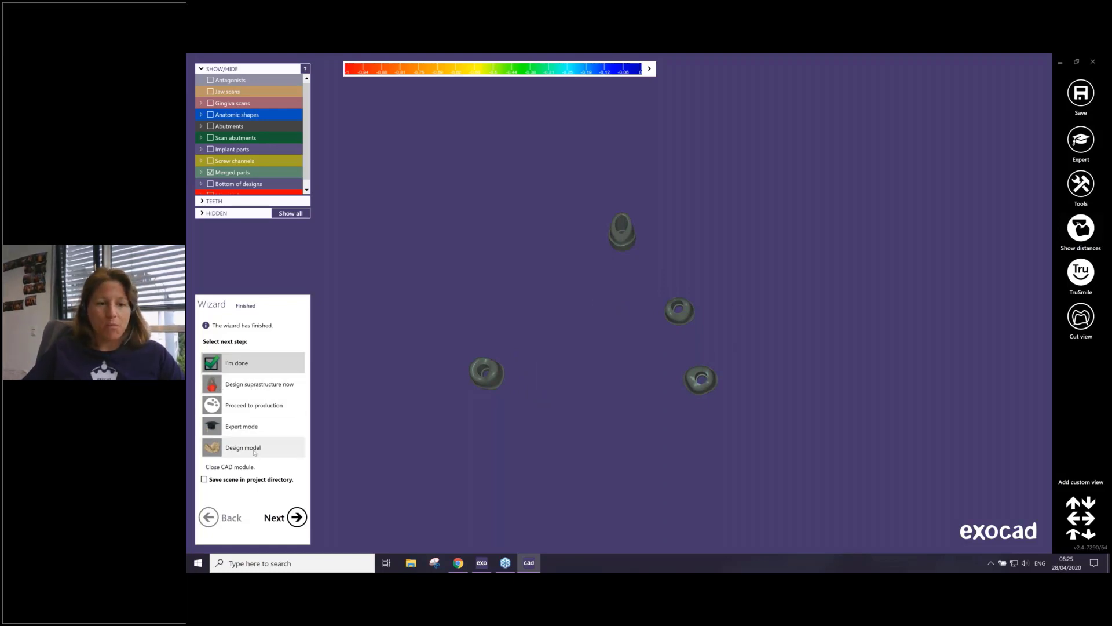
left_click(214, 447)
left_click(296, 516)
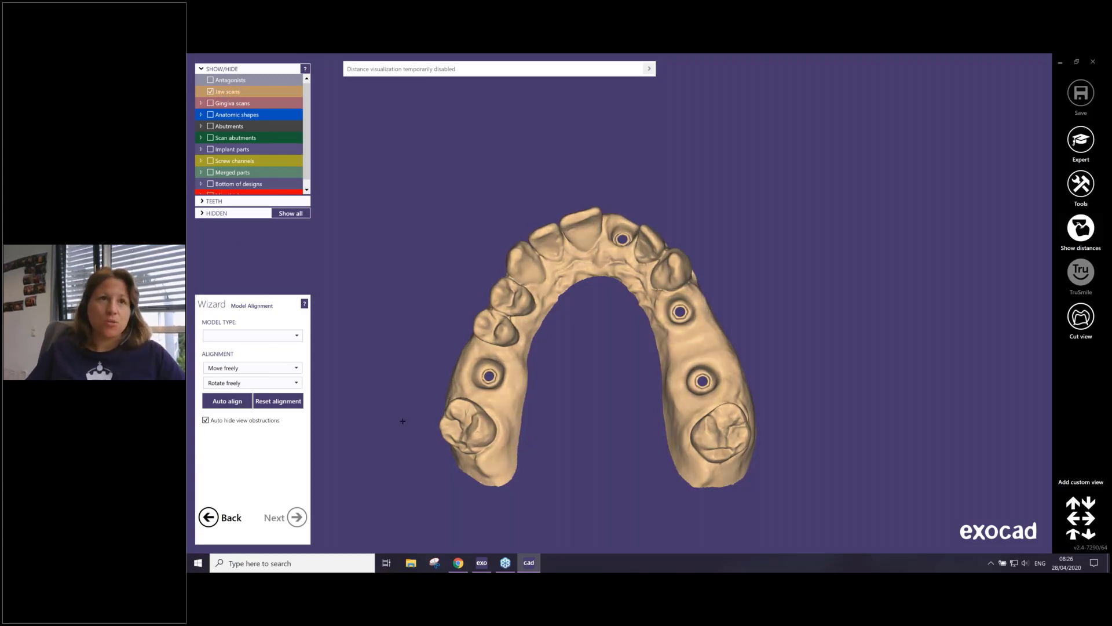
- Switch to the browser and open the DentalCAD library integration page on the exocad website
left_click(460, 566)
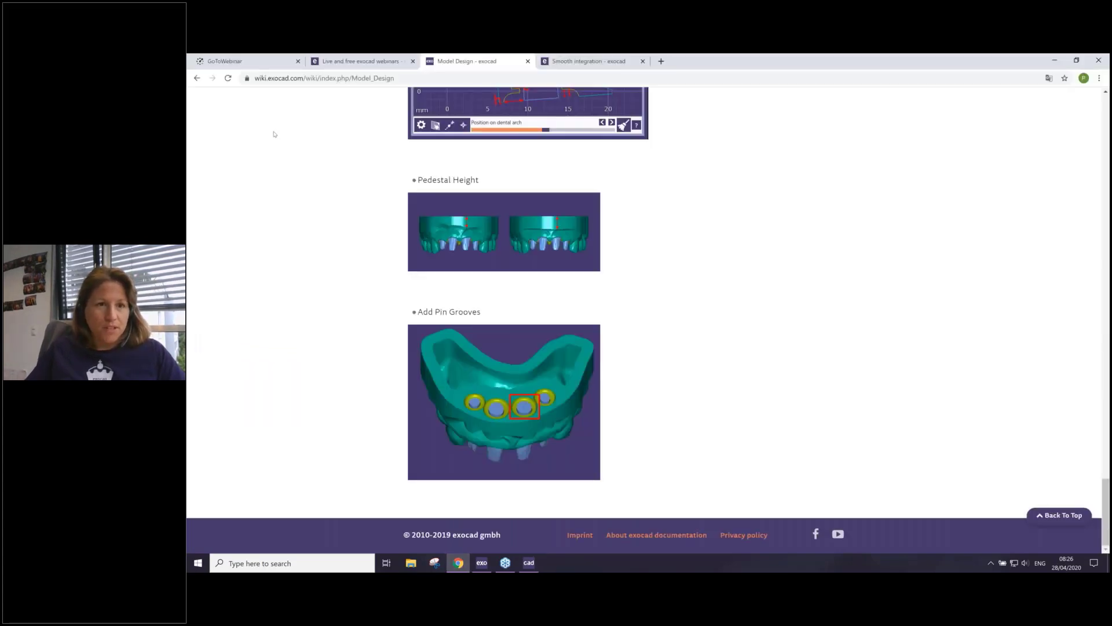
left_click(588, 62)
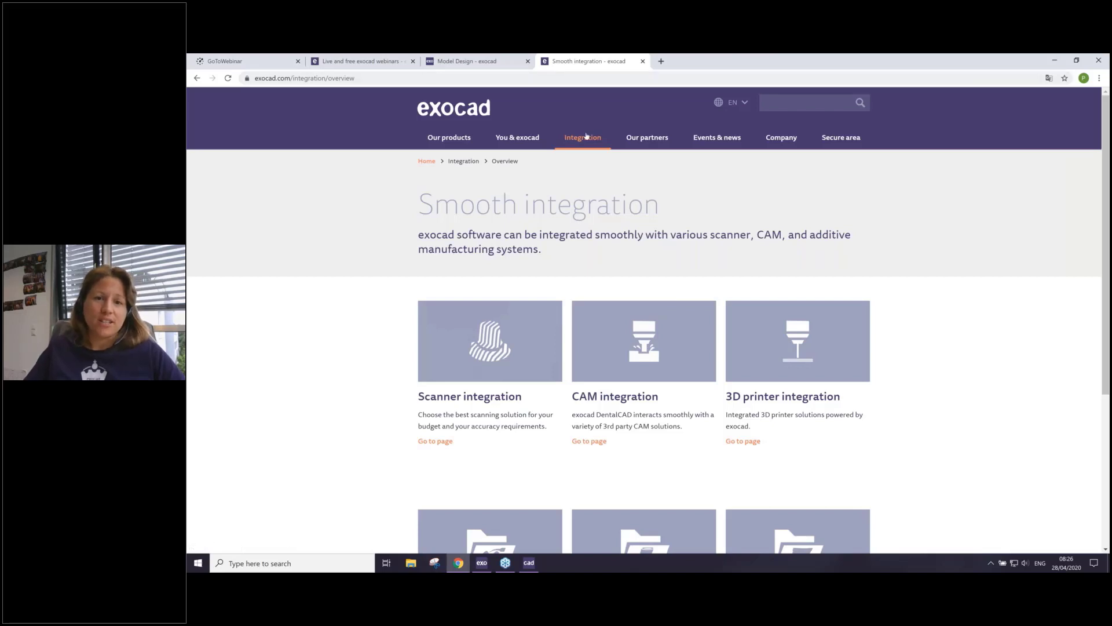
mouse_move(579, 139)
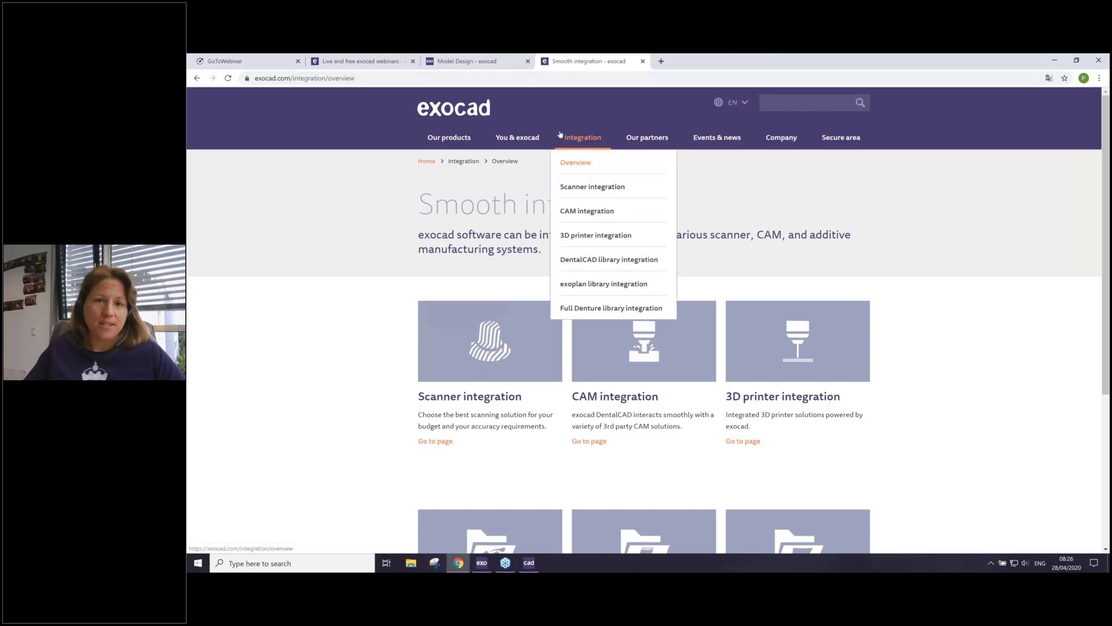
left_click(585, 262)
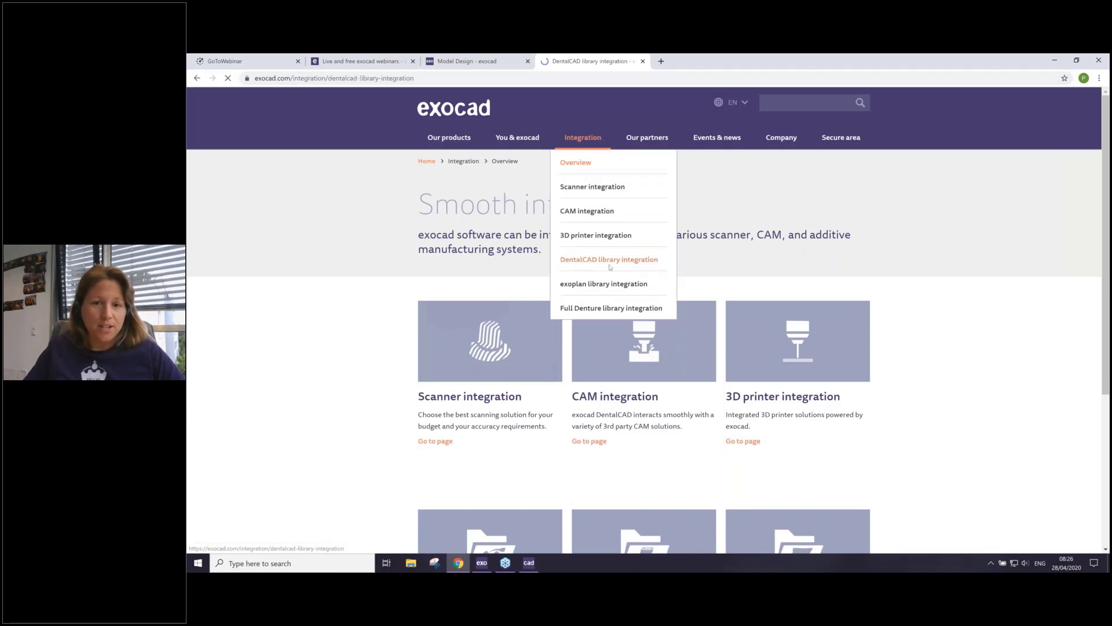
- Filter the library partners to those with ModelCreator libraries and show the library packages of AB Dental Devices
scroll(608, 268, "down", 2)
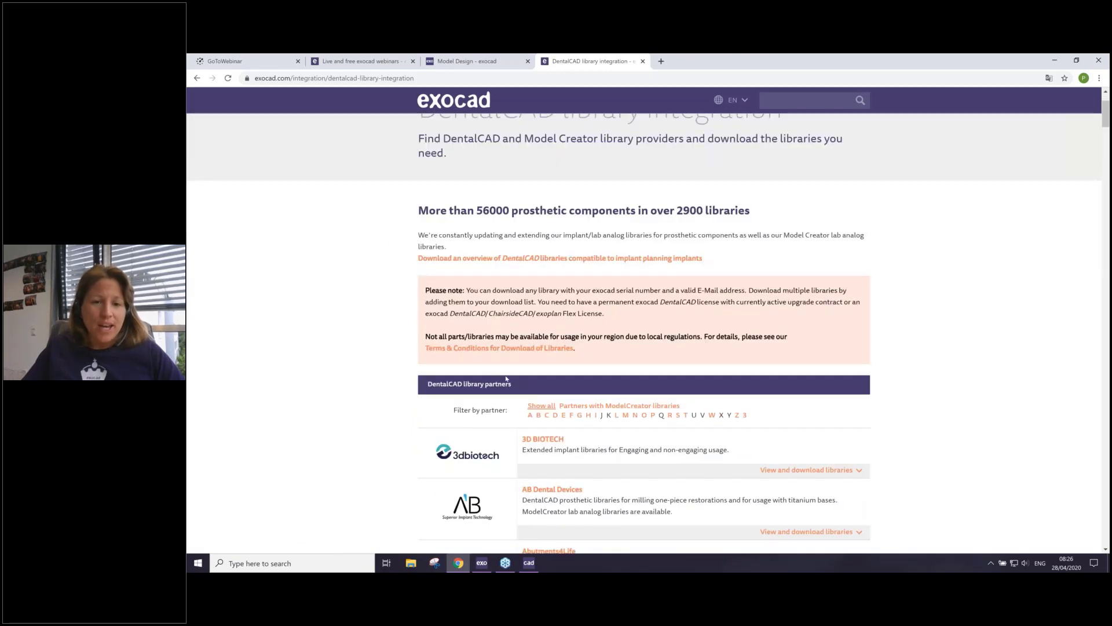
scroll(506, 380, "down", 2)
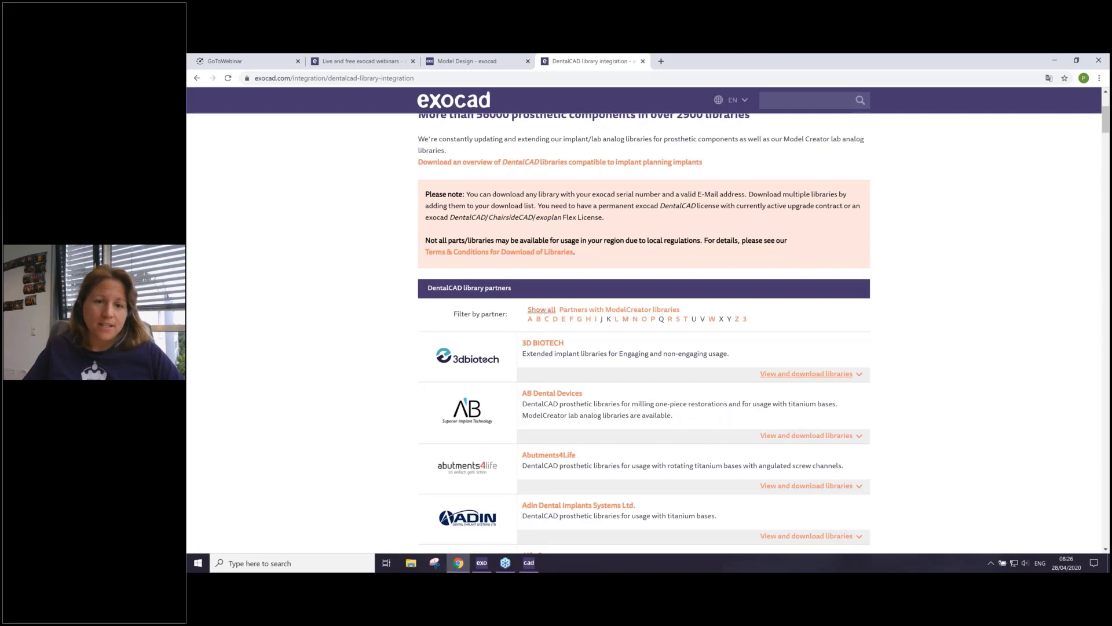
scroll(621, 390, "down", 2)
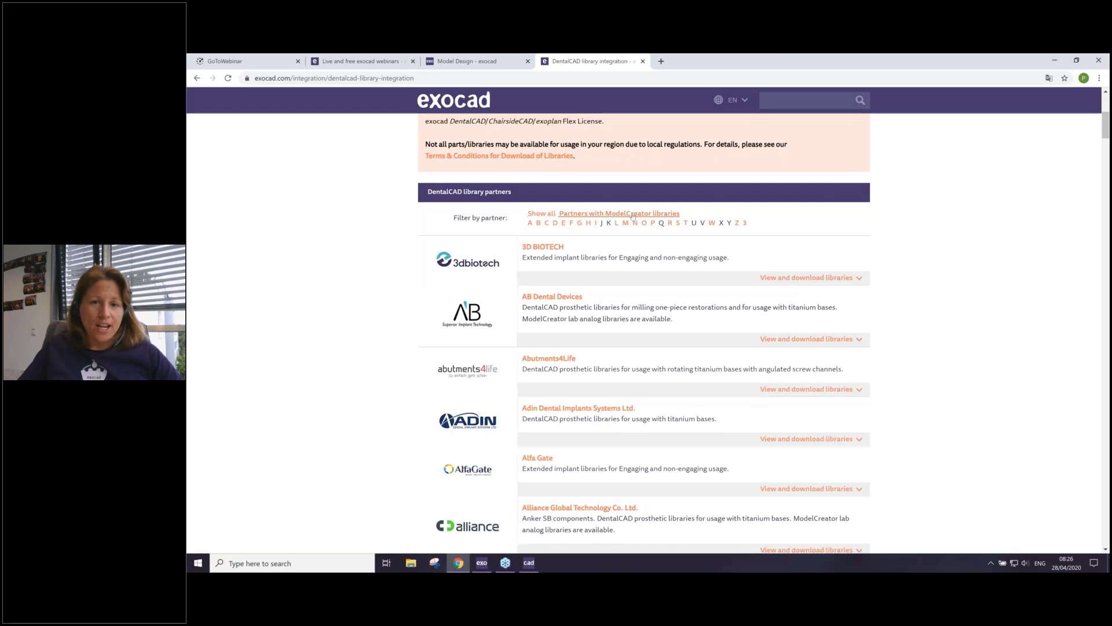
left_click(610, 213)
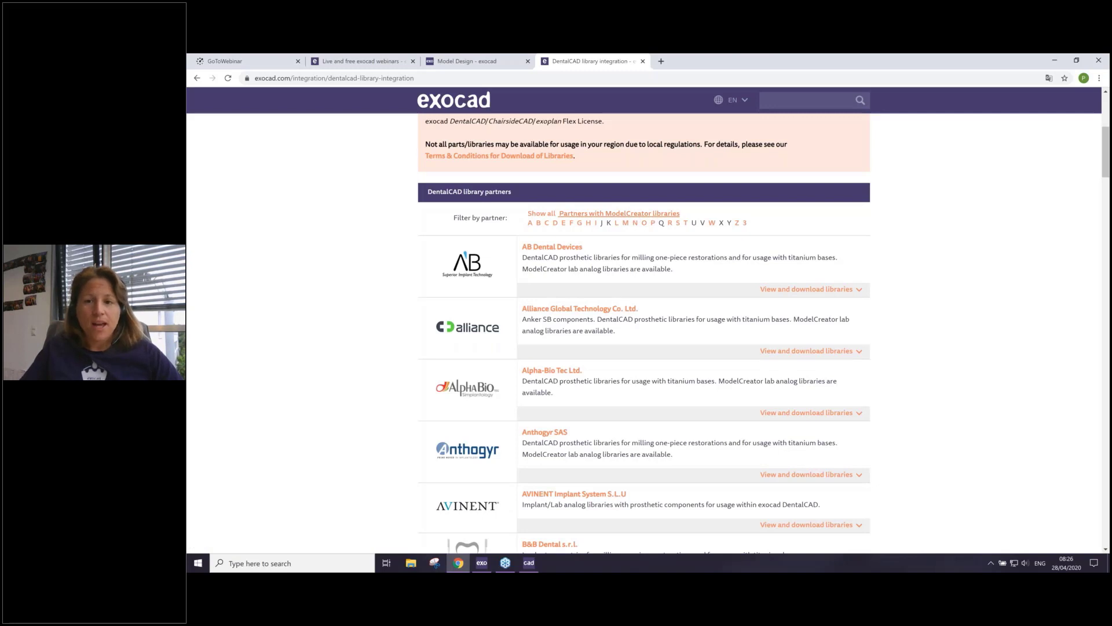
left_click(801, 290)
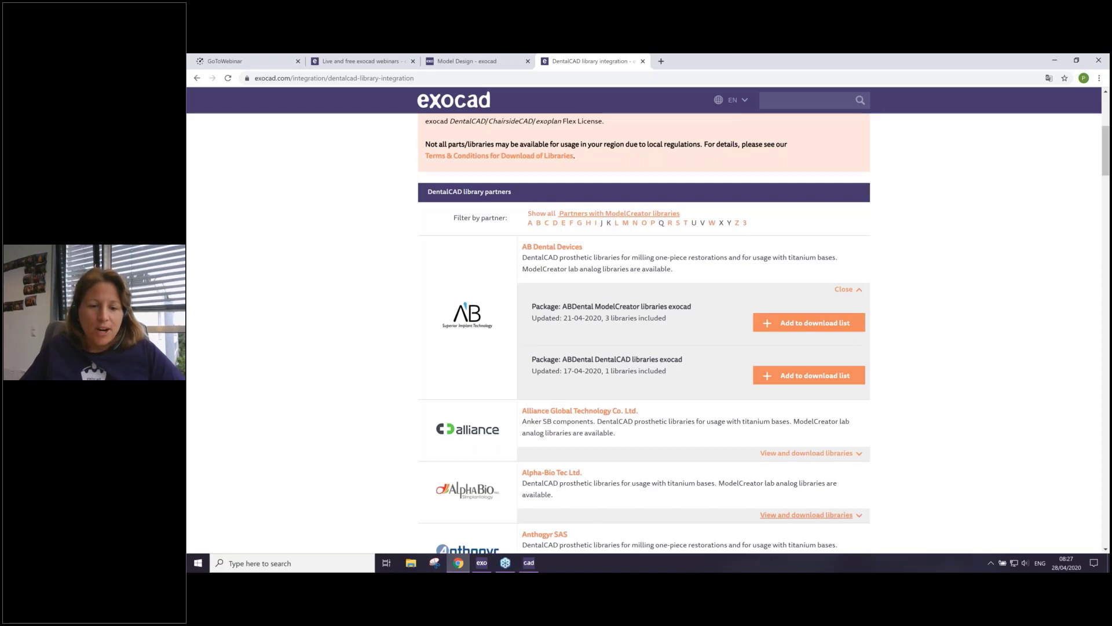
- Return to the exocad CAD window and view the jaw scan with its implant sites at the Model Alignment stage
left_click(528, 563)
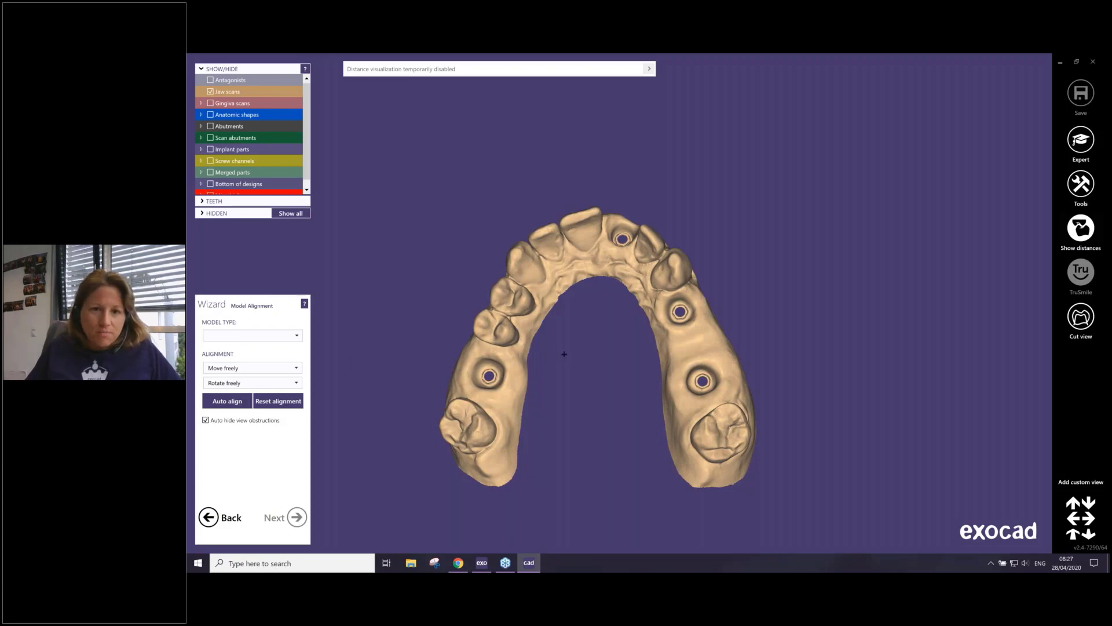
right_click_drag(564, 354, 562, 361)
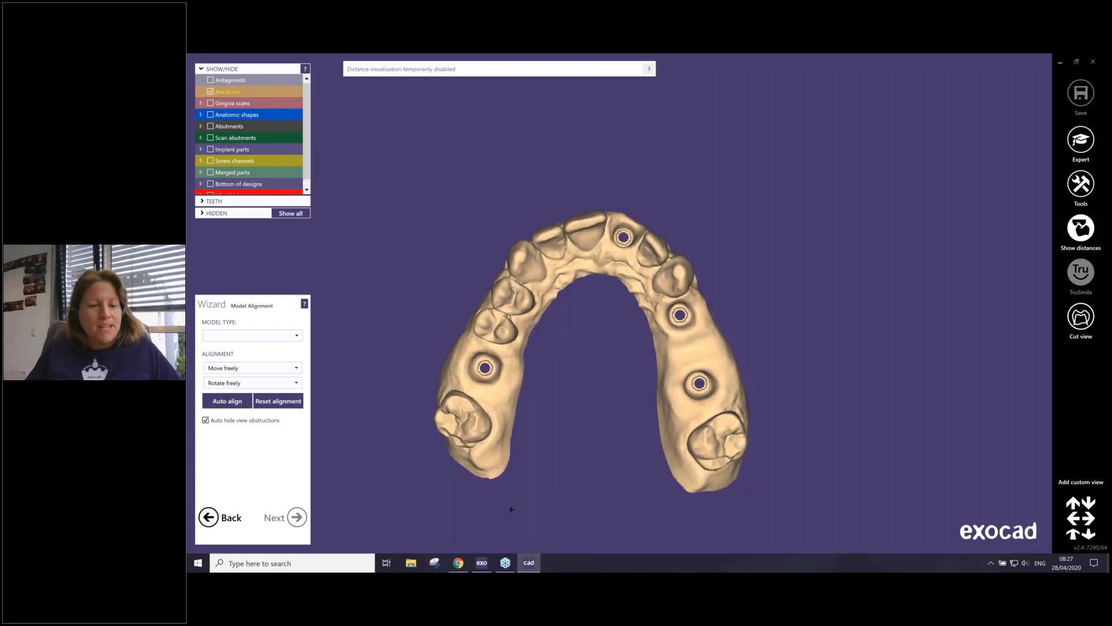
left_click(526, 567)
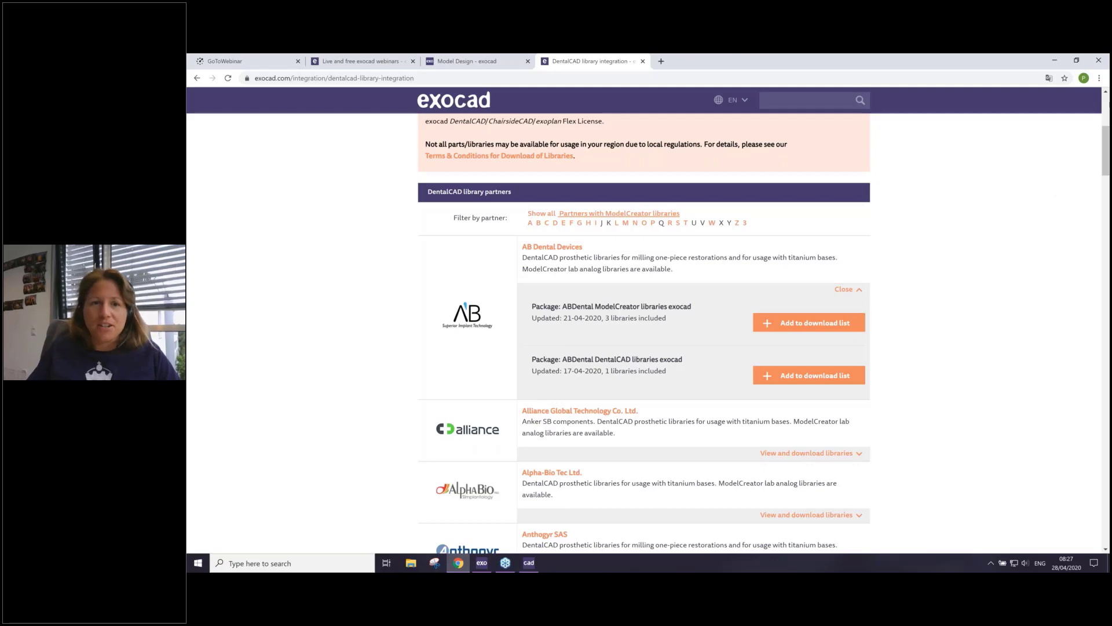
left_click(1054, 60)
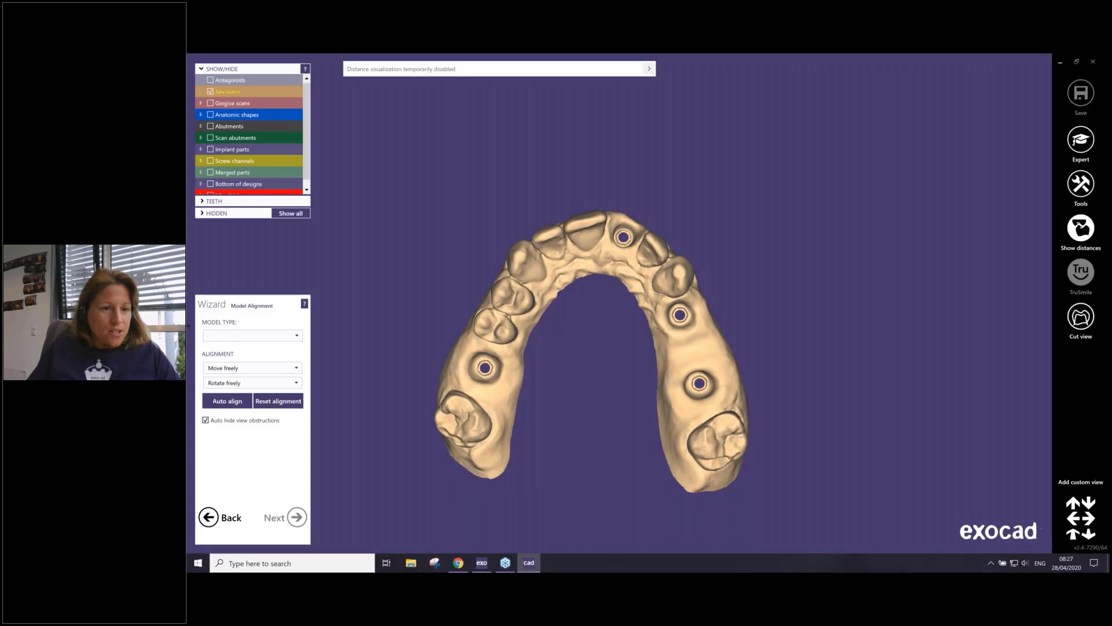
- Set the model type to Zfx Digital-intraModel System and shift the scans to bring the lower front teeth area over the base plate
left_click(249, 336)
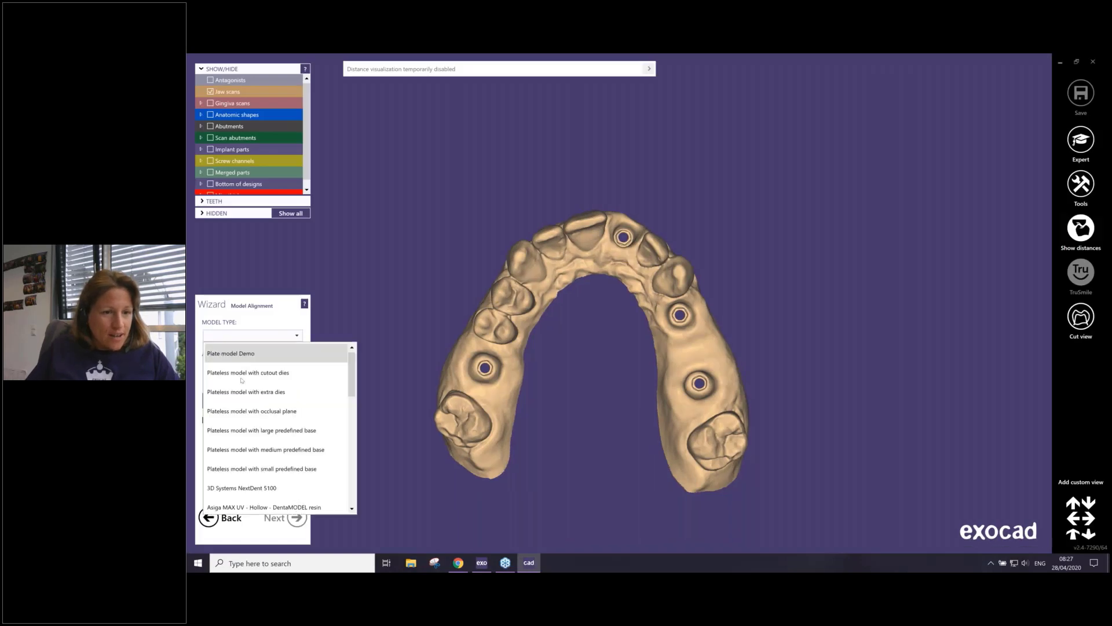
scroll(255, 417, "down", 10)
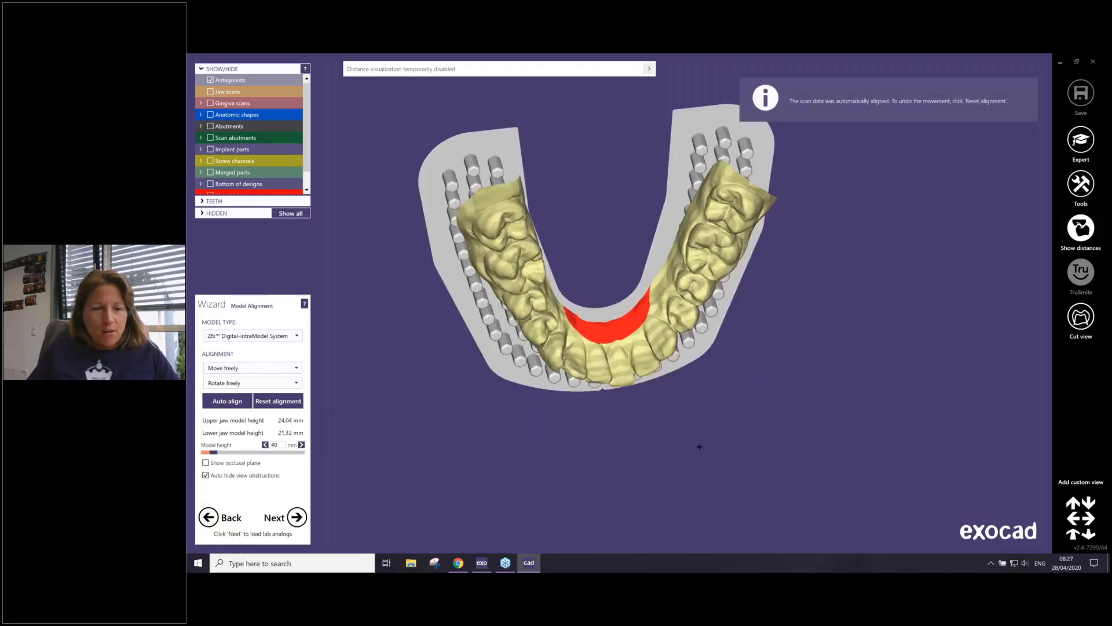
right_click_drag(699, 451, 693, 509)
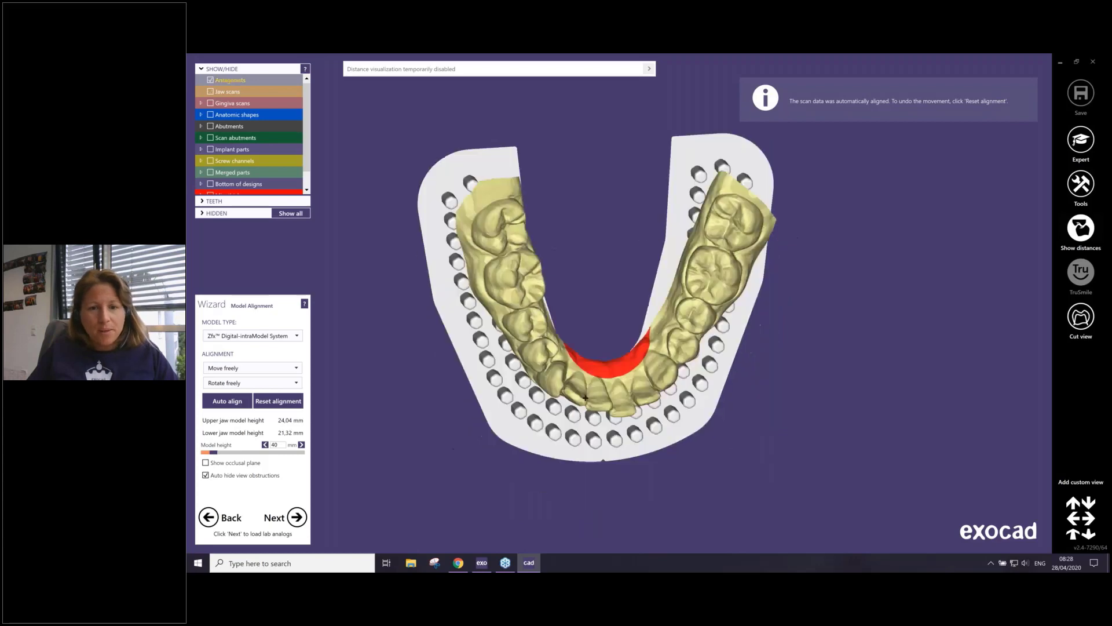
left_click_drag(652, 435, 653, 420)
right_click_drag(655, 521, 653, 416)
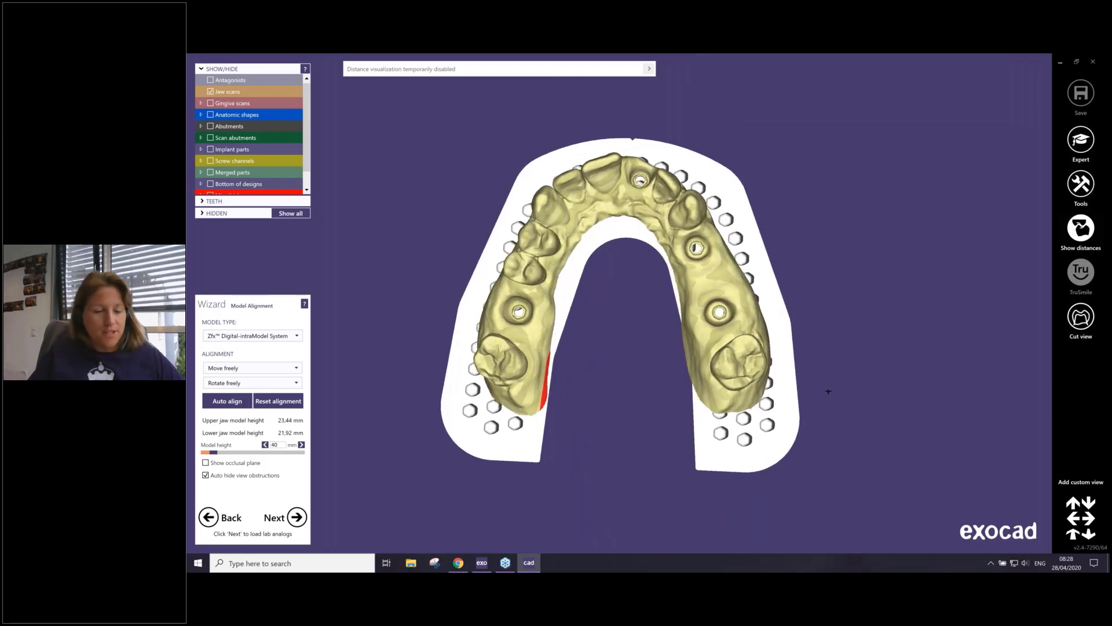
- Rotate and reposition the aligned scans so both jaws fit within their pinned base plates, and proceed to loading the lab analogs
left_click_drag(755, 381, 772, 378, "ctrl")
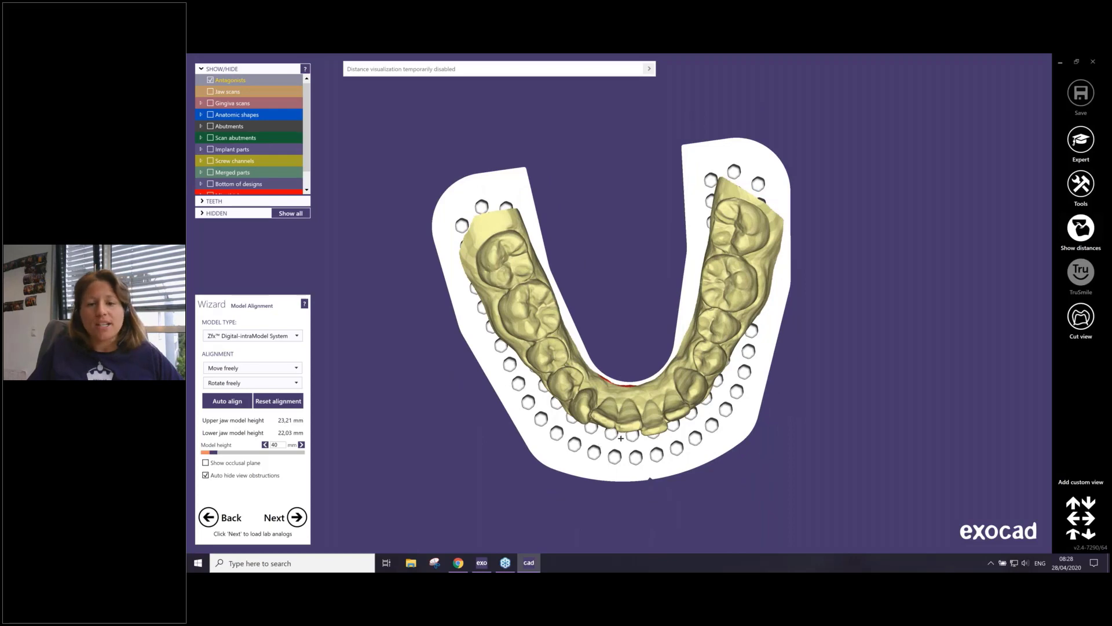
left_click_drag(623, 426, 624, 433)
mouse_move(624, 397)
right_mouse_down()
mouse_move(628, 440)
mouse_move(627, 401)
right_mouse_up()
left_click_drag(666, 441, 667, 438)
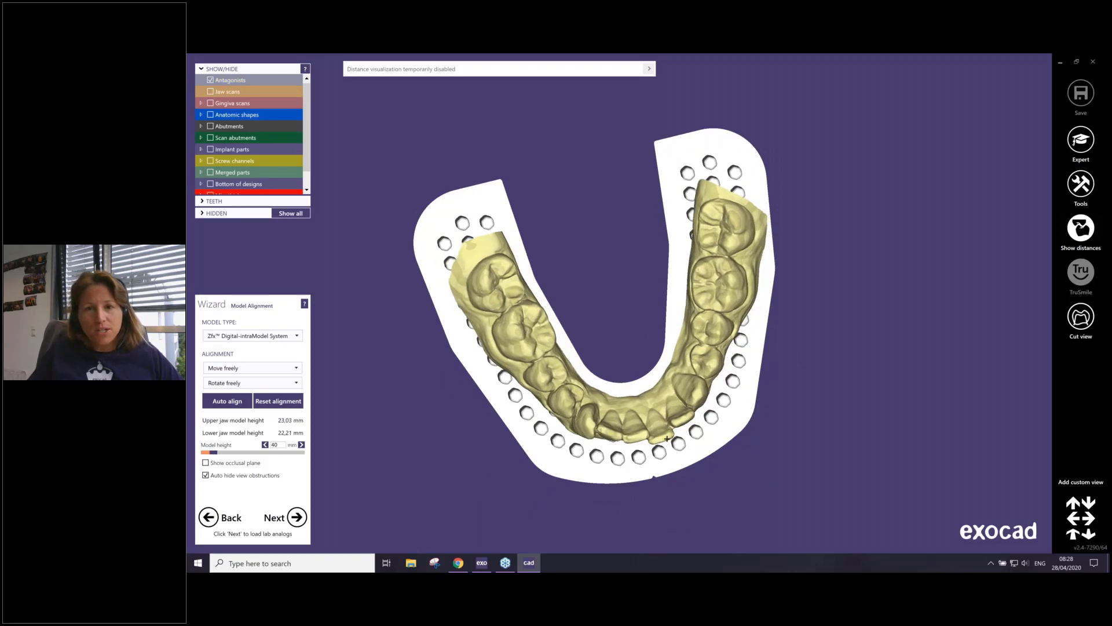
right_click_drag(667, 439, 666, 438)
right_click_drag(597, 267, 598, 234)
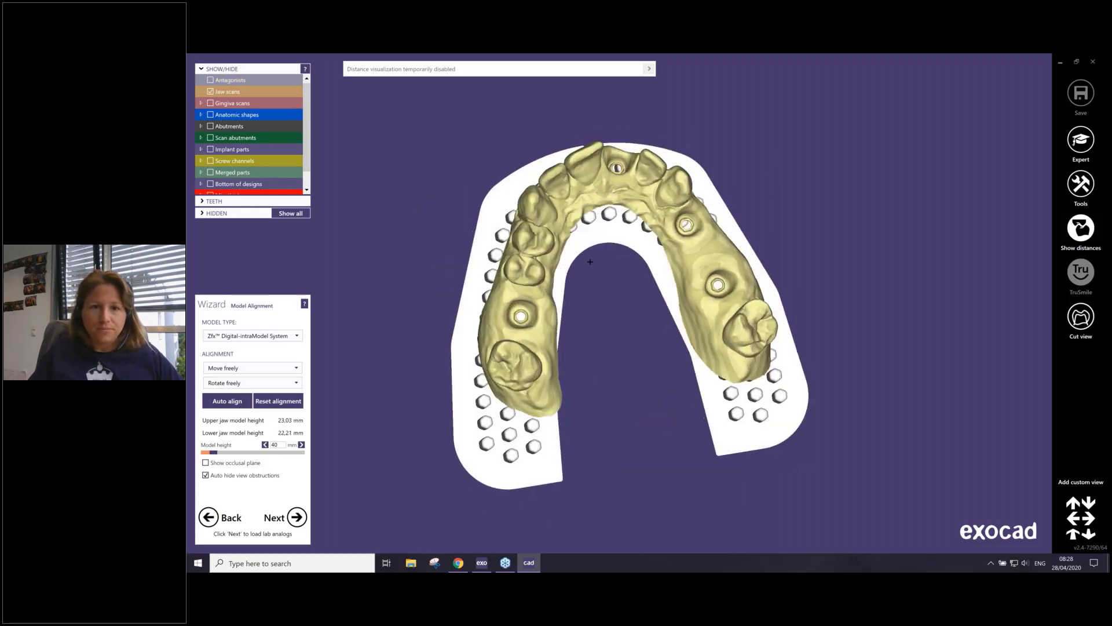
left_click_drag(620, 190, 619, 197)
right_click_drag(639, 209, 658, 234)
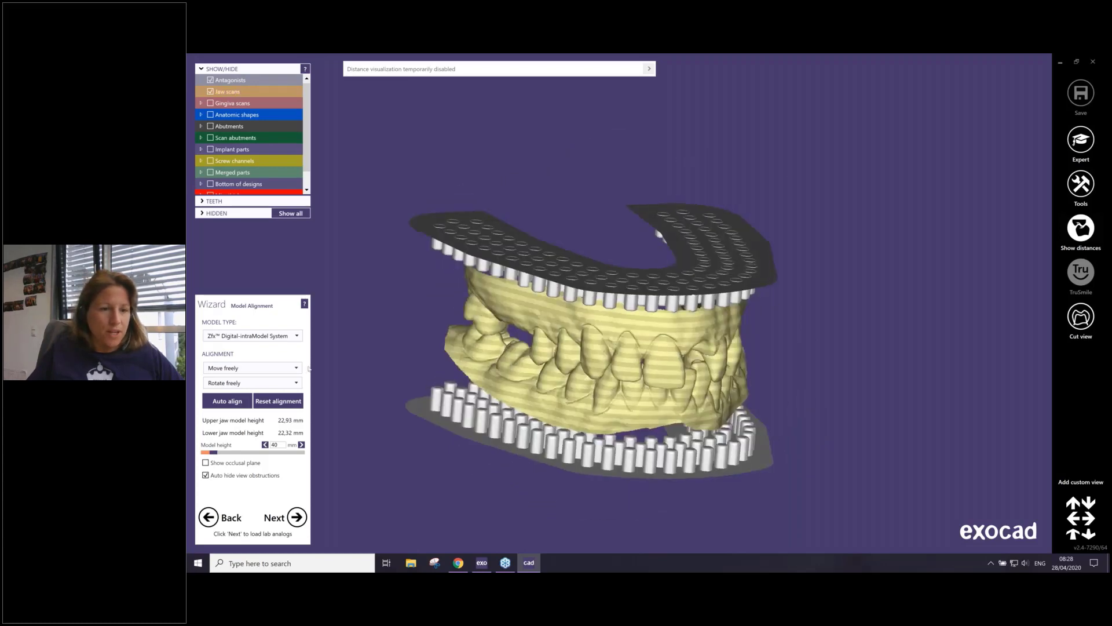
left_click(297, 517)
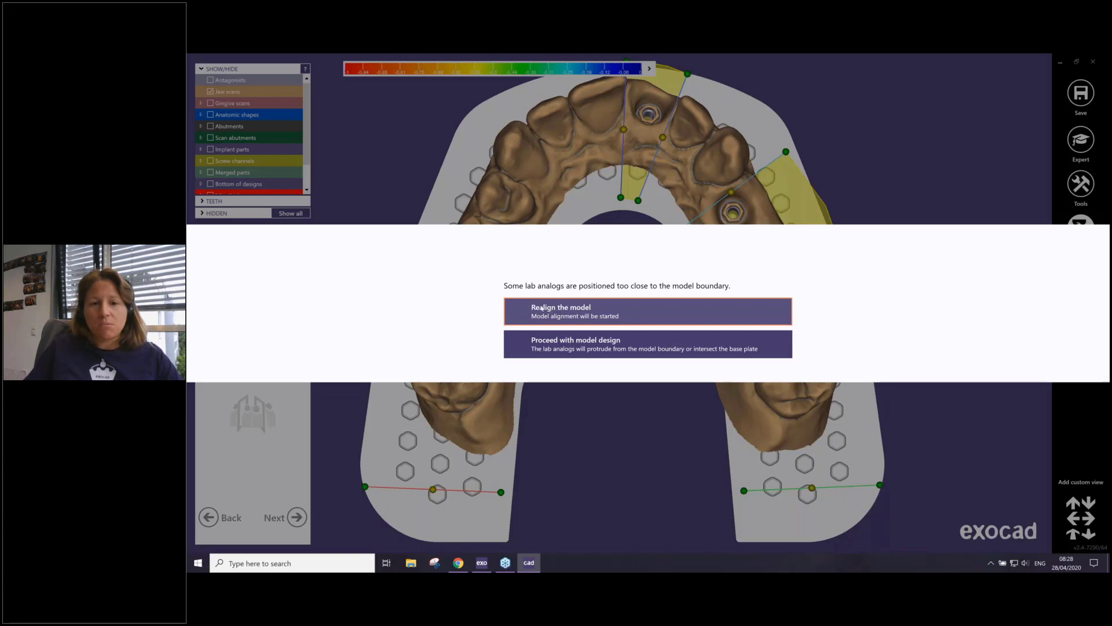
- Choose to realign the model and raise the model height to 45.28 mm
left_click(558, 316)
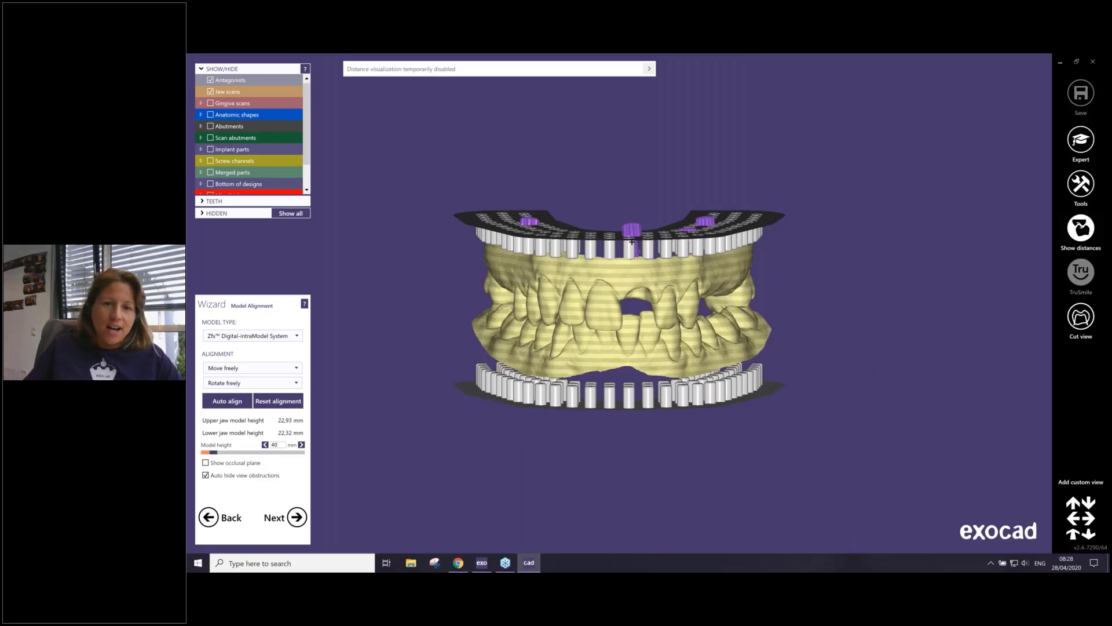
scroll(632, 240, "up", 5)
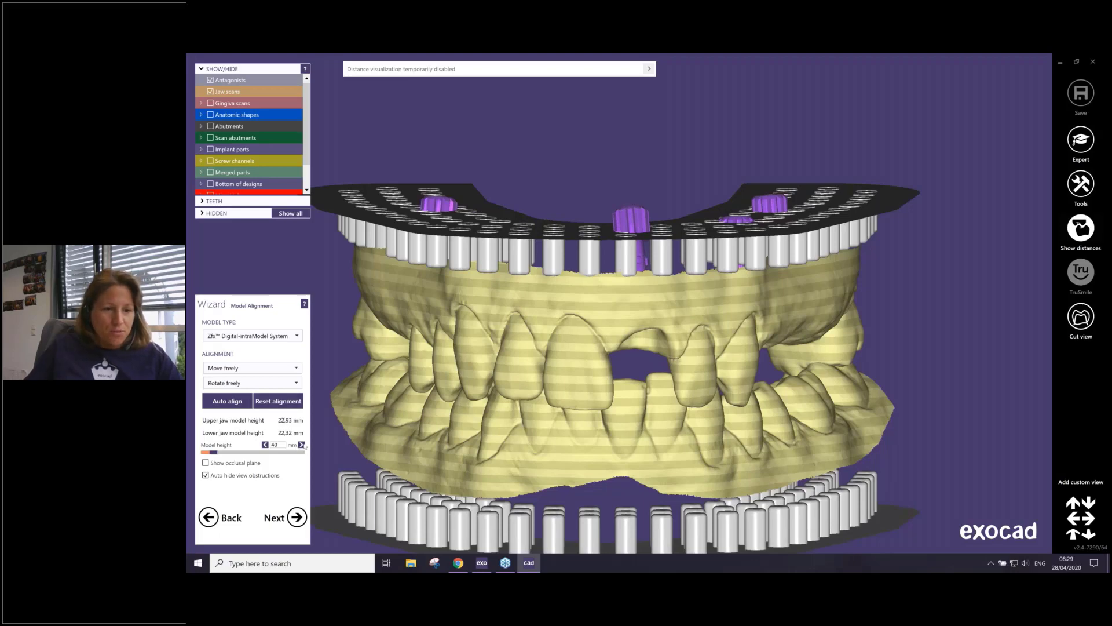
left_click(301, 445)
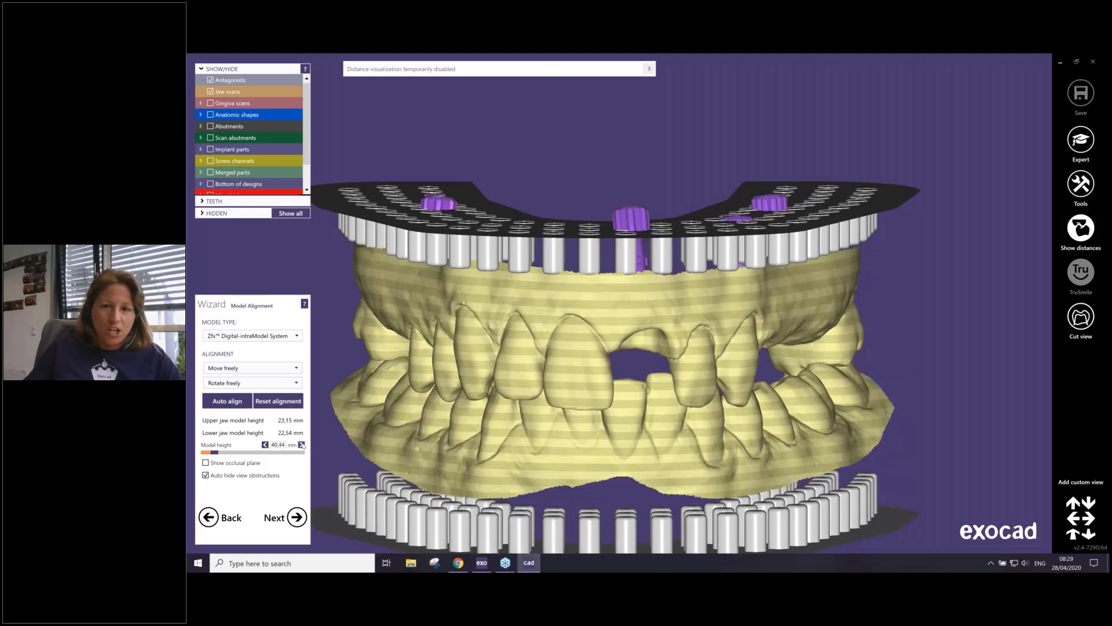
left_click(302, 445)
left_click(302, 445)
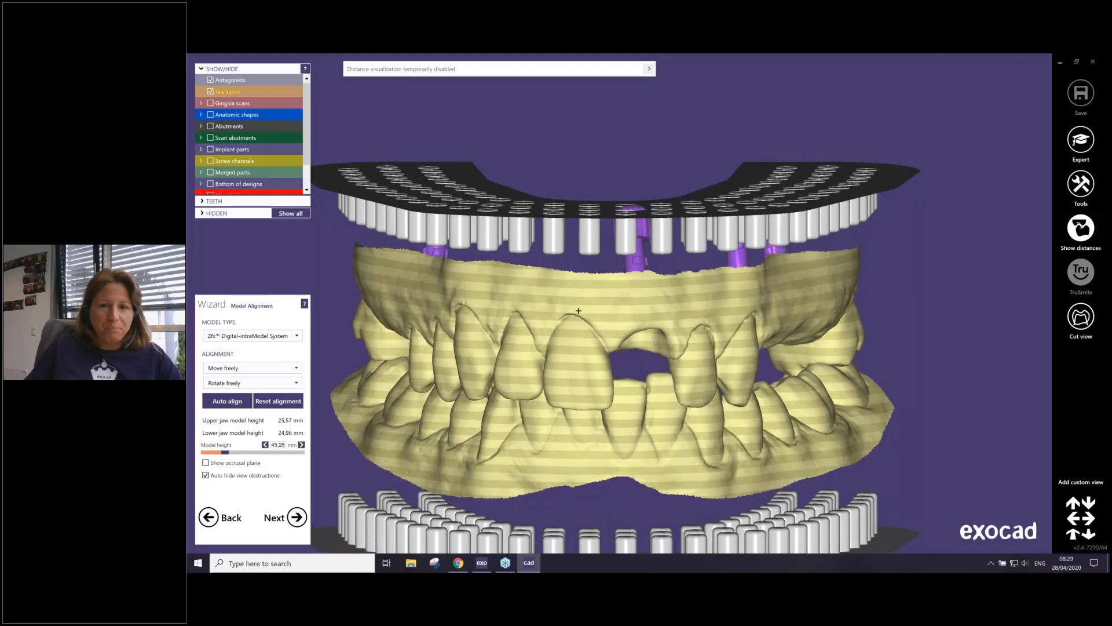
scroll(578, 310, "down", 5)
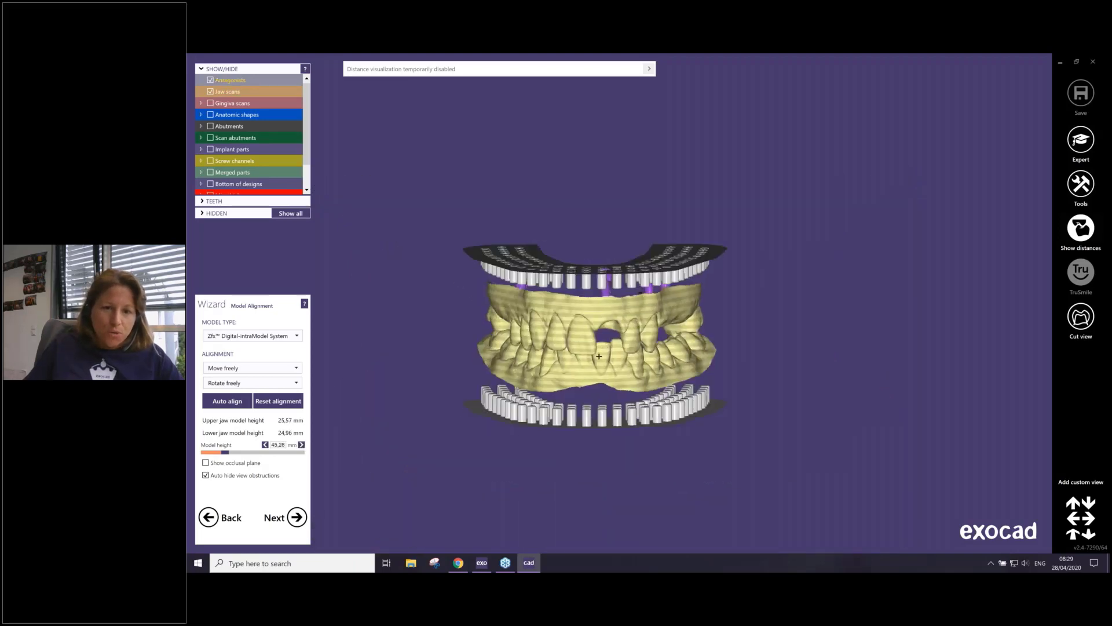
- Move the jaw scans down toward the lower base plate, fine-tune their position over the plate, and proceed to model segmentation
left_click_drag(599, 361, 600, 380)
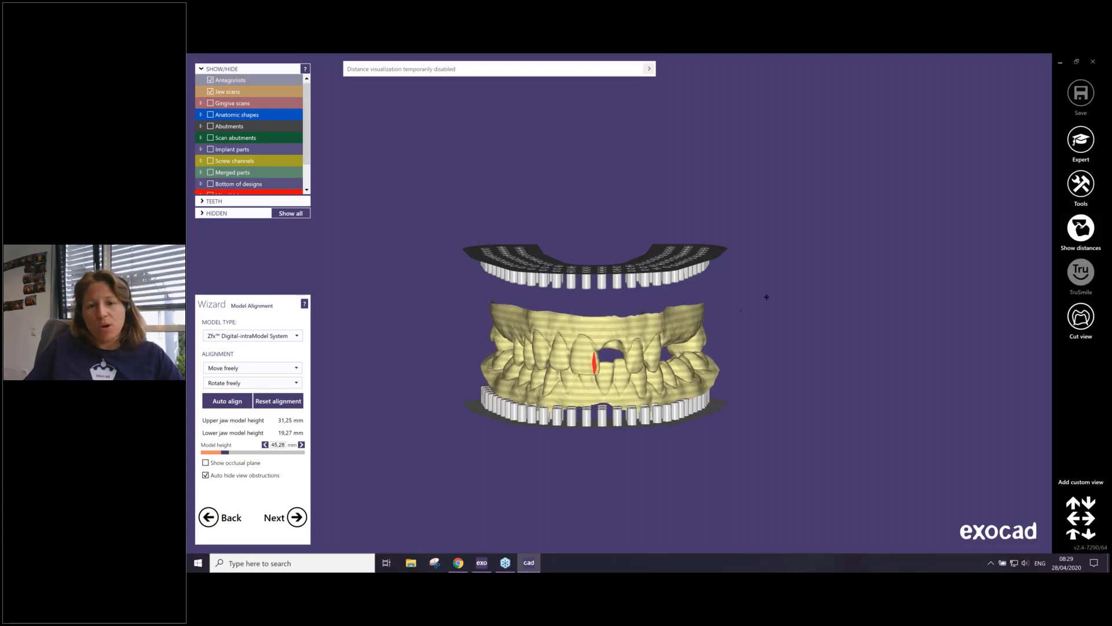
right_click_drag(767, 296, 567, 381)
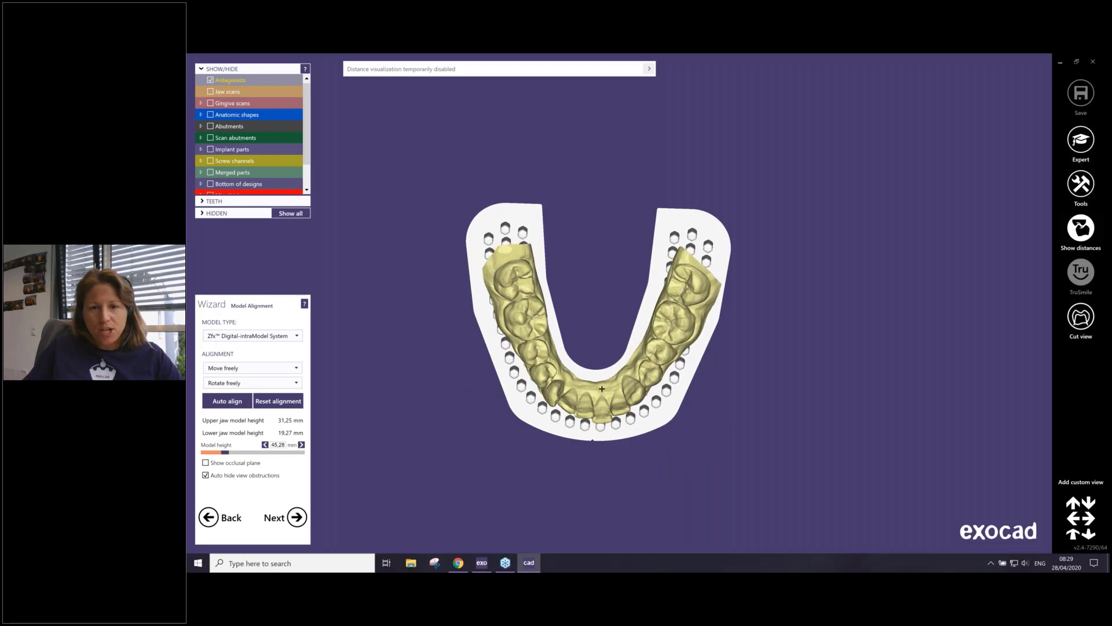
left_click_drag(602, 388, 606, 383)
right_click_drag(609, 374, 609, 376)
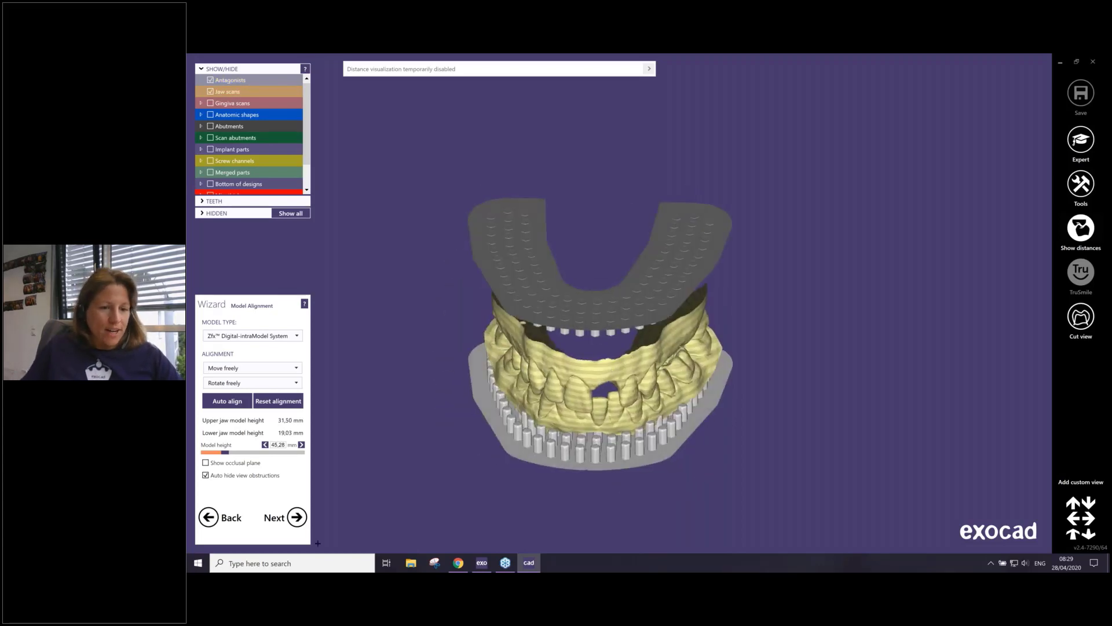
left_click(297, 517)
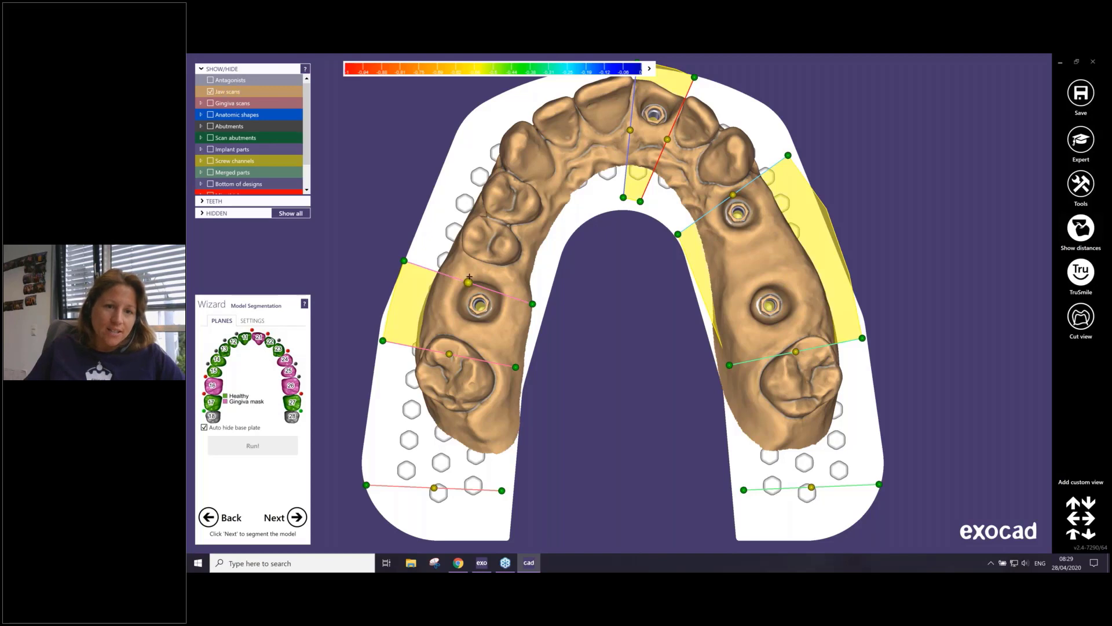
- Shift and rotate both pink cut planes around the tooth 16 implant toward the neighbouring premolar, keeping the implant between them
mouse_move(467, 281)
left_mouse_down()
mouse_move(472, 290)
mouse_move(478, 254)
mouse_move(469, 289)
mouse_move(474, 265)
left_mouse_up()
left_click_drag(538, 288, 541, 283)
left_click_drag(449, 356, 453, 333)
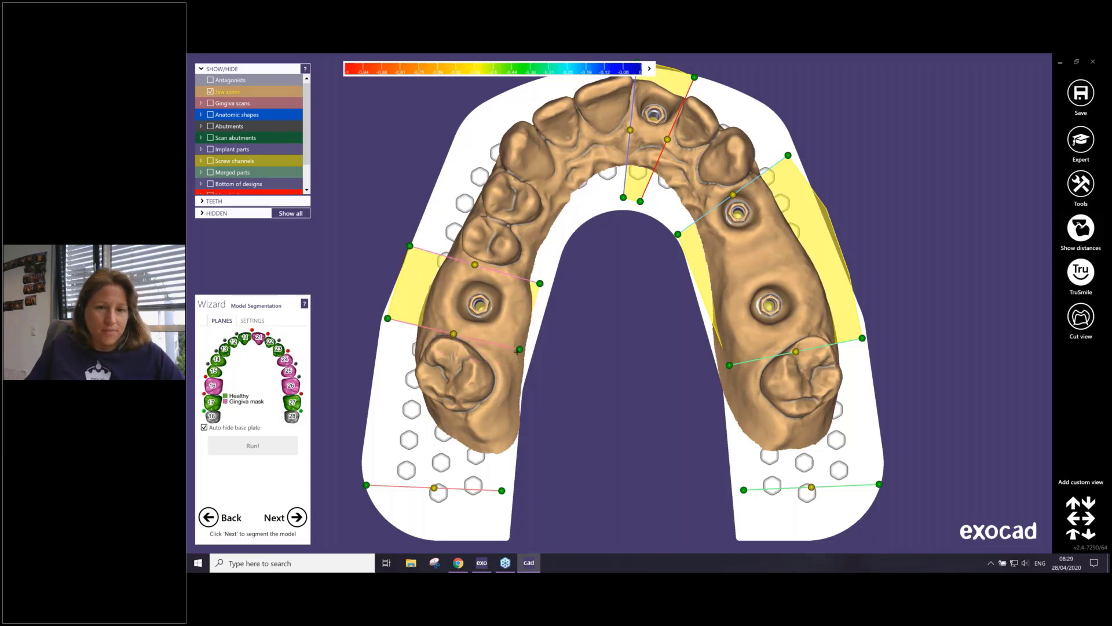
left_click_drag(517, 351, 518, 353)
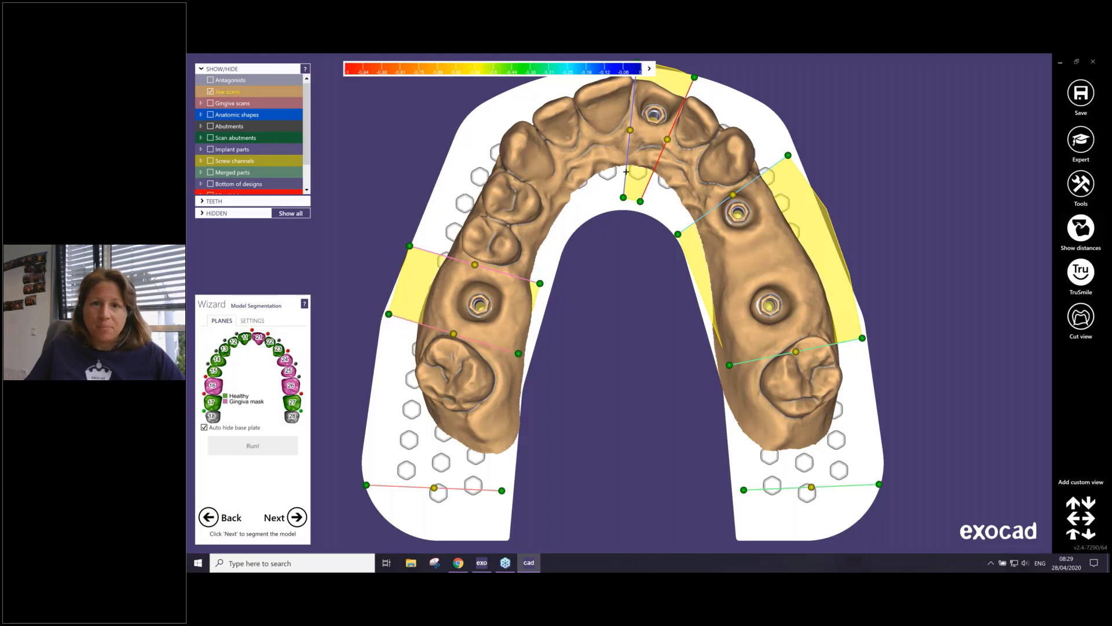
- Hide the jaw scan temporarily and examine the lab analogs against the cut planes and gingiva mask bases from several angles
right_click_drag(627, 172, 524, 346)
scroll(625, 172, "down", 5)
scroll(523, 345, "up", 4)
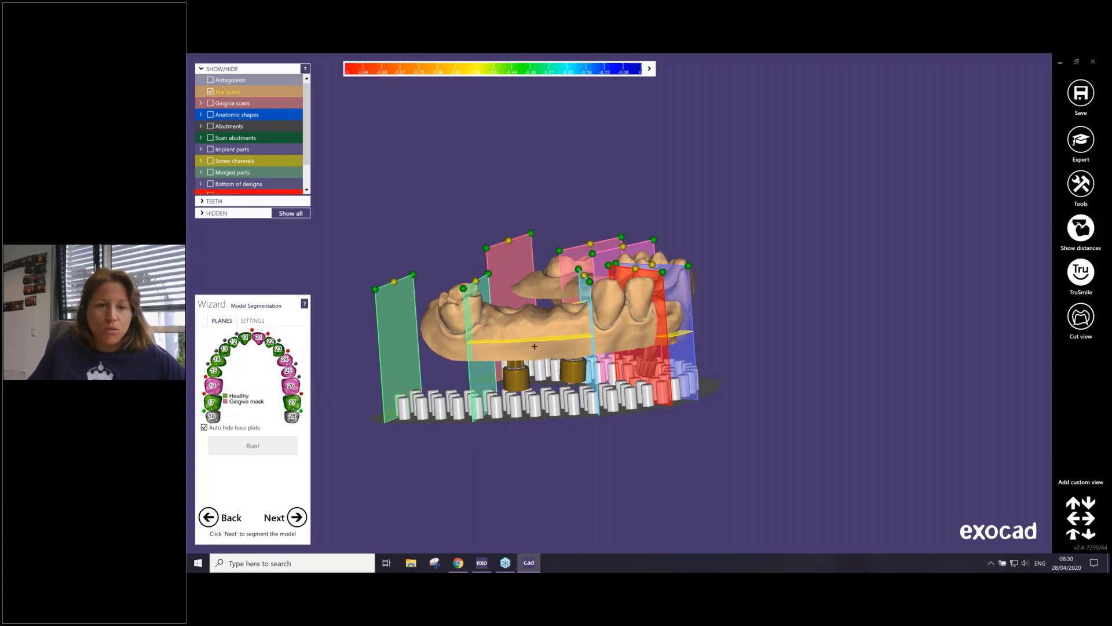
scroll(535, 347, "up", 3)
right_click_drag(523, 351, 461, 484)
middle_click_drag(461, 484, 482, 415)
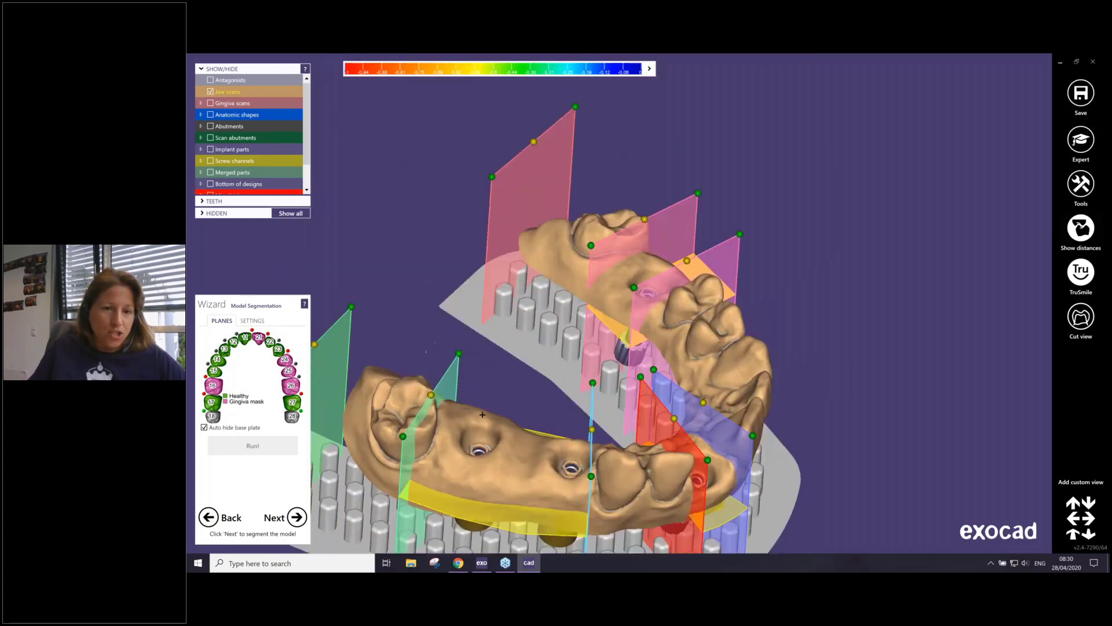
right_click_drag(482, 415, 469, 360)
left_click(469, 360, "ctrl")
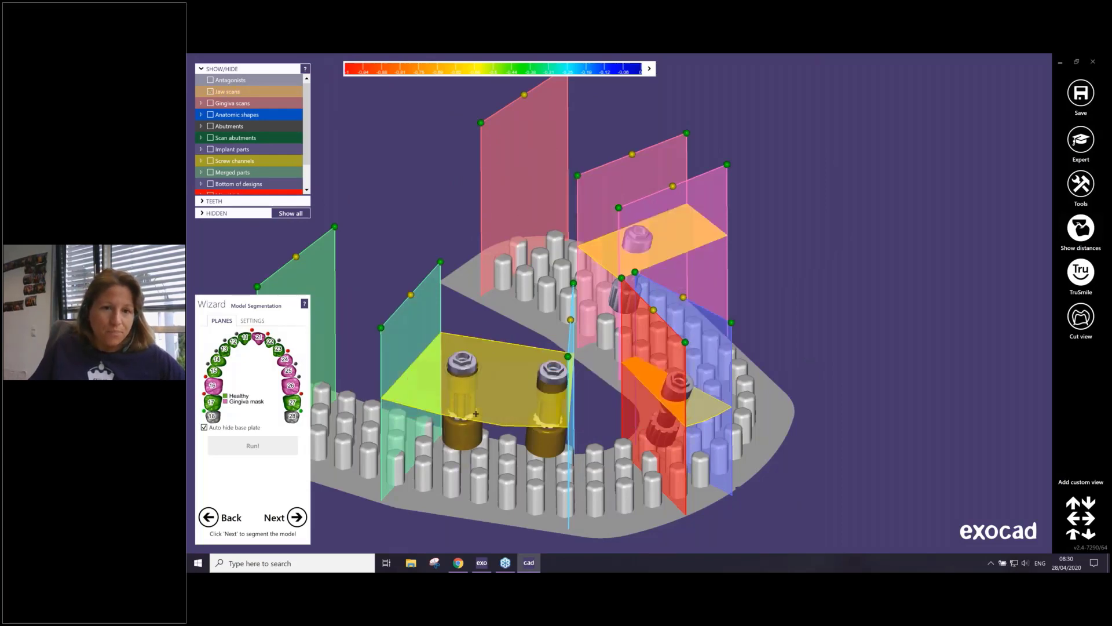
right_click_drag(475, 415, 504, 245)
mouse_move(503, 239)
left_mouse_down()
mouse_move(494, 227)
mouse_move(507, 237)
left_mouse_up()
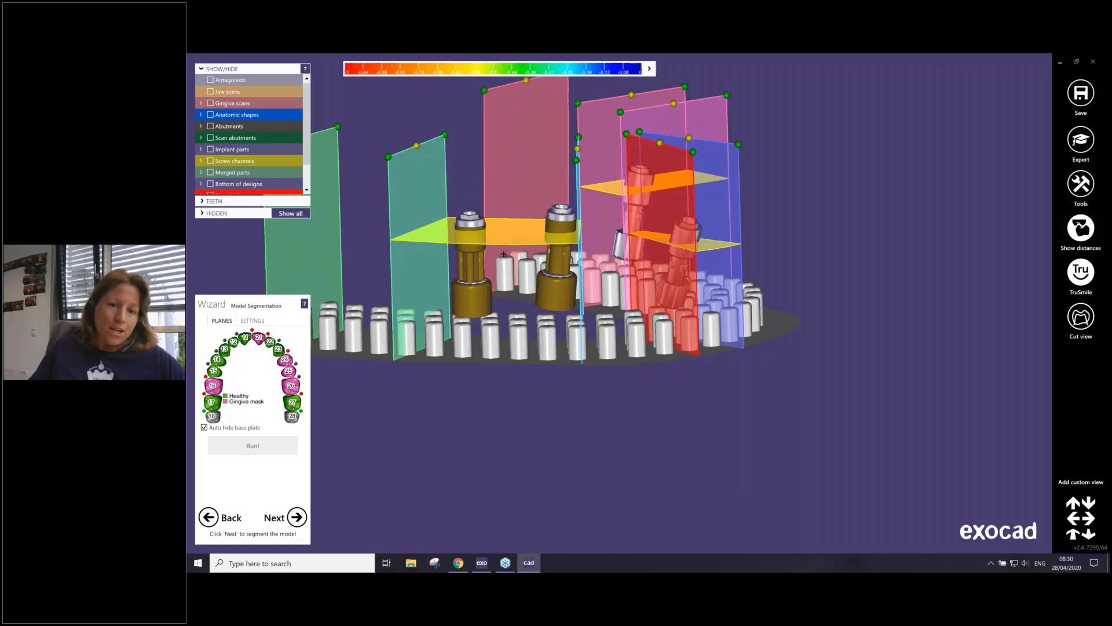
right_click_drag(504, 254, 614, 429)
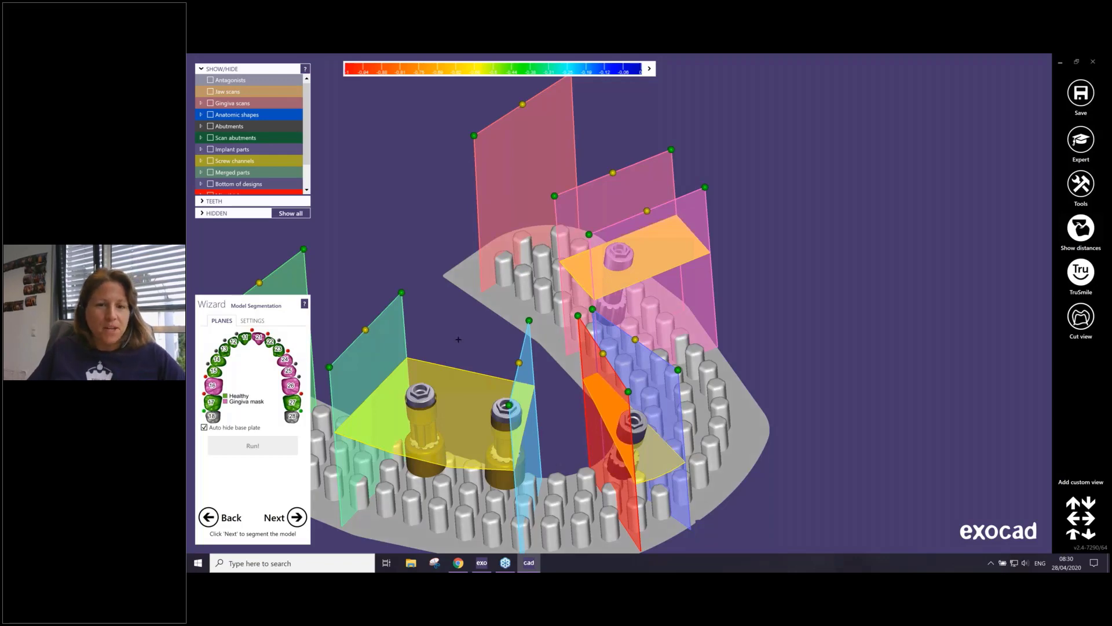
right_click_drag(458, 340, 503, 376)
key("ctrl+j")
- Move and rotate the green cut plane beside tooth 27 toward the adjacent implant, and shift the light-blue plane toward tooth 23
middle_click_drag(503, 375, 564, 248)
right_click_drag(564, 248, 563, 284)
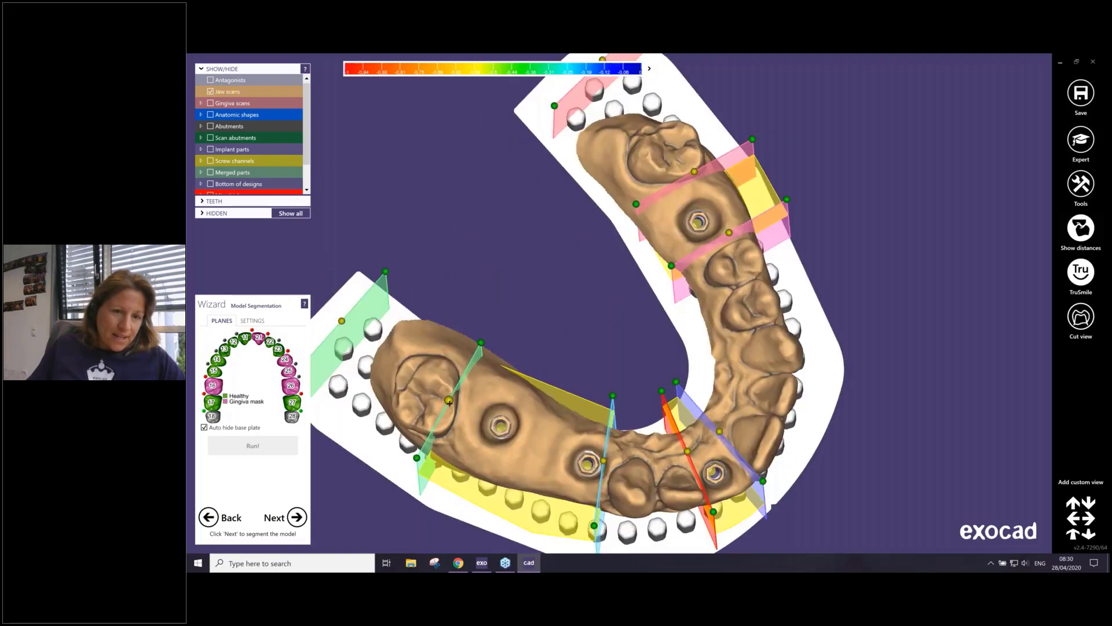
left_click_drag(449, 405, 458, 405)
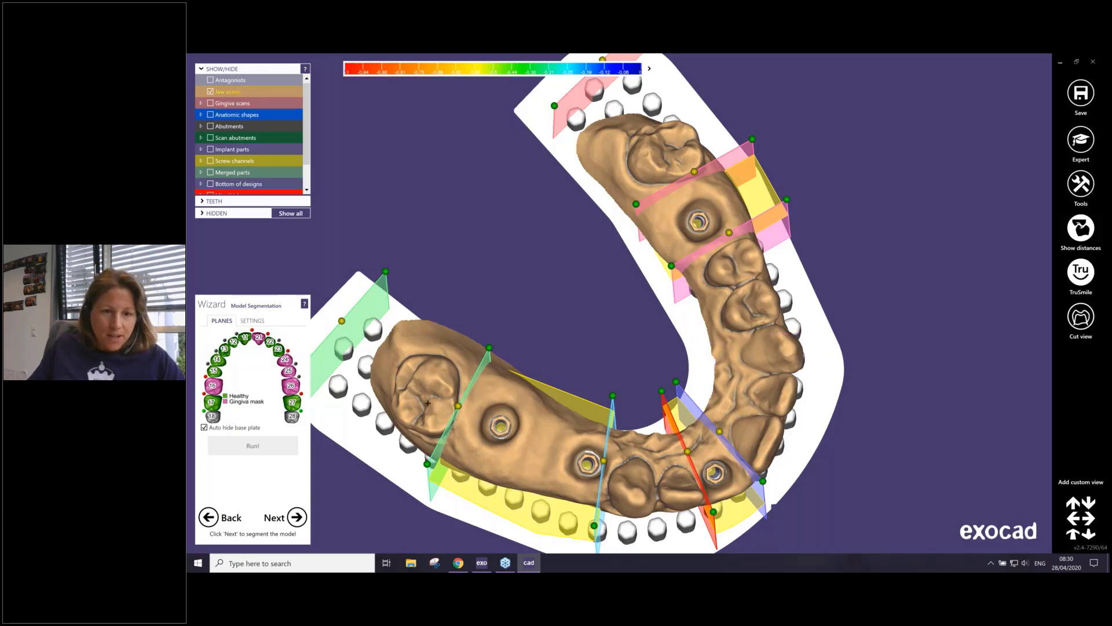
left_click_drag(458, 406, 459, 406)
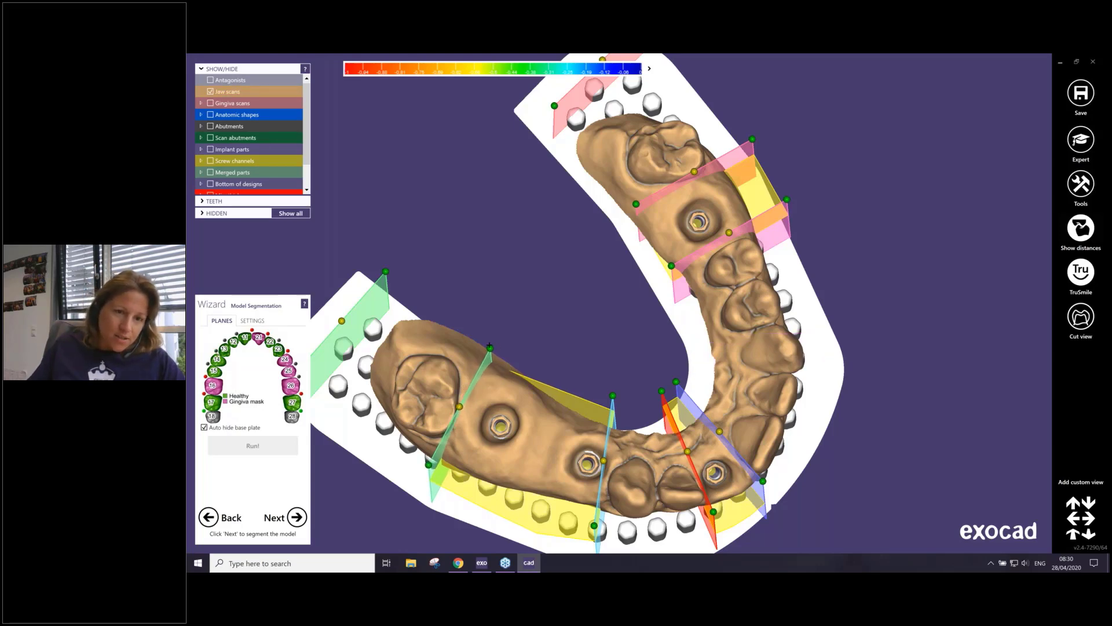
left_click_drag(490, 347, 480, 340)
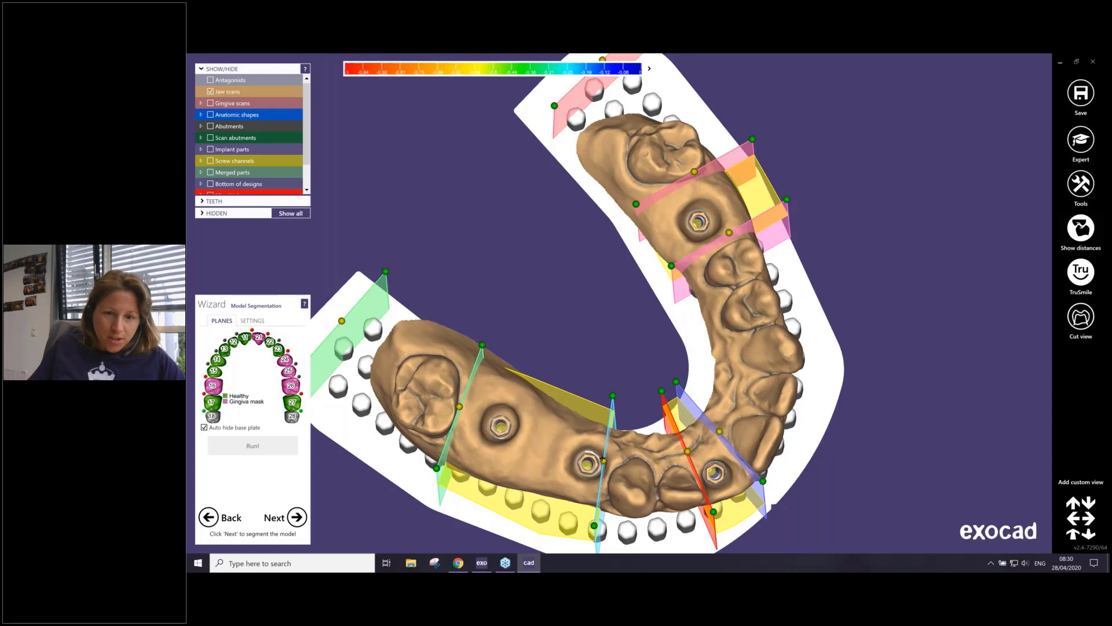
left_click_drag(603, 460, 608, 461)
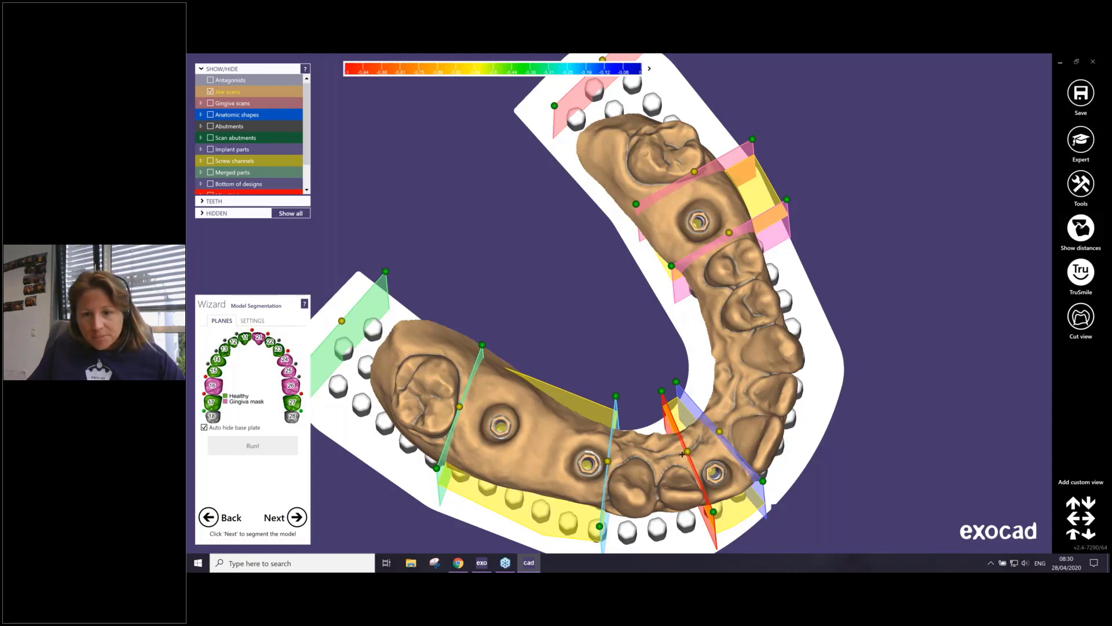
- Shift the red cut plane between the tooth 21 implant and tooth 22 toward tooth 22
right_click_drag(682, 454, 612, 391)
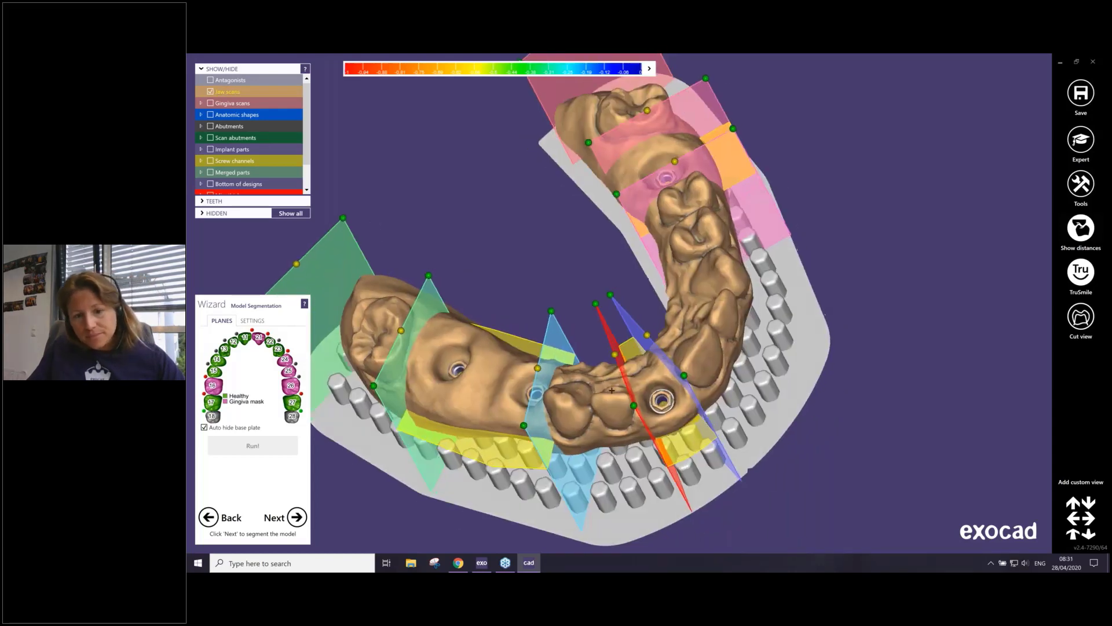
scroll(611, 391, "up", 4)
middle_click_drag(580, 353, 560, 390)
left_click_drag(558, 397, 553, 399)
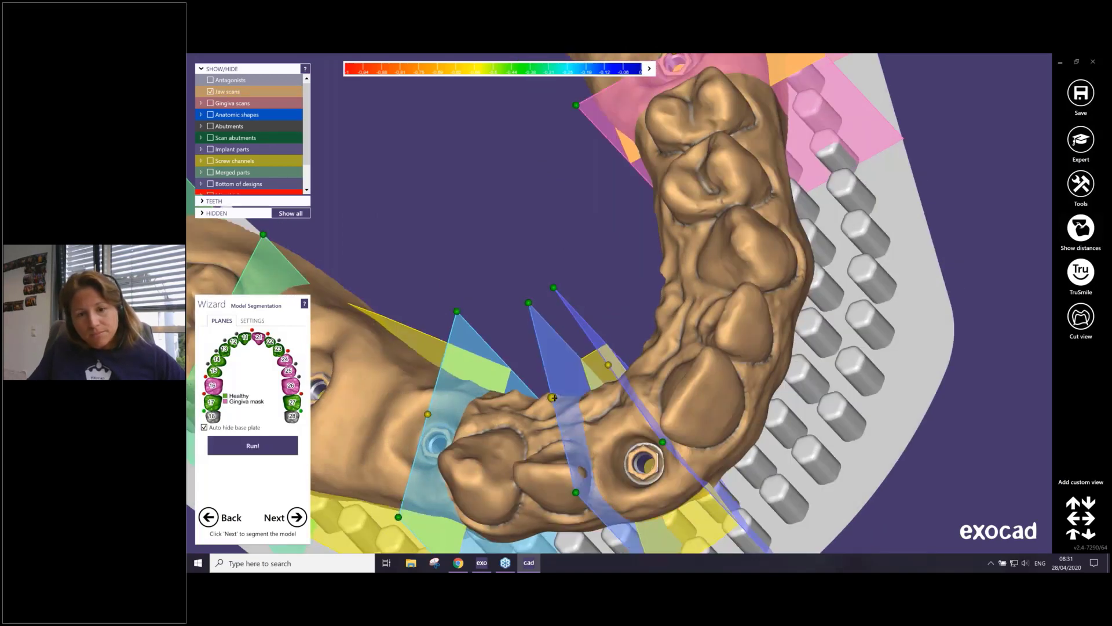
left_click_drag(566, 428, 566, 434)
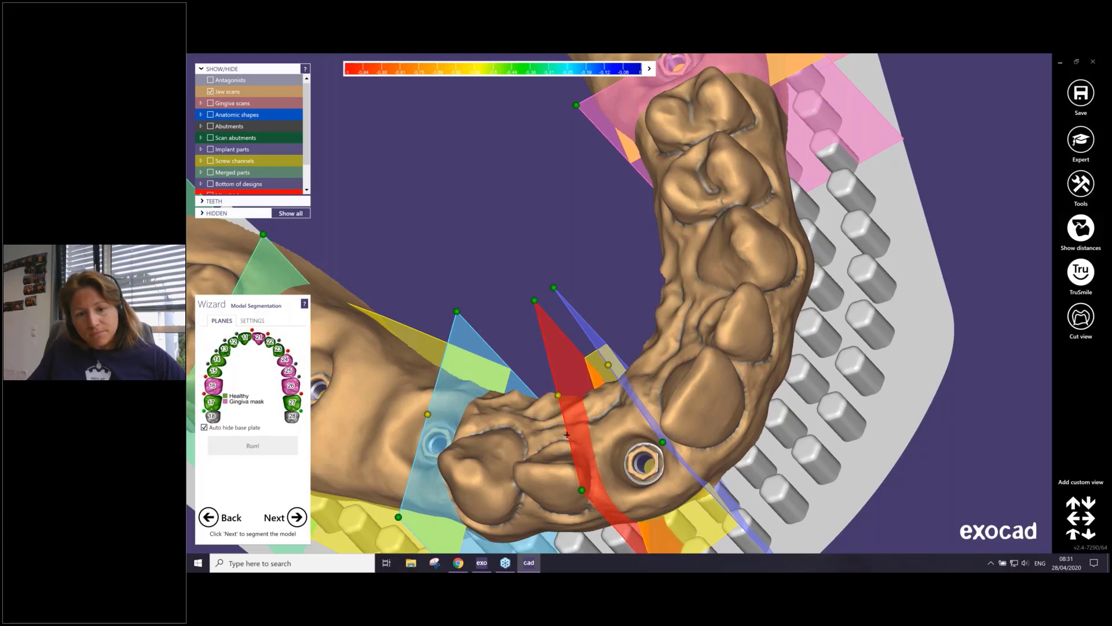
- Rotate the red cut plane by its labial handle so it follows the edge of tooth 22 beside the implant
right_click_drag(575, 433, 569, 271)
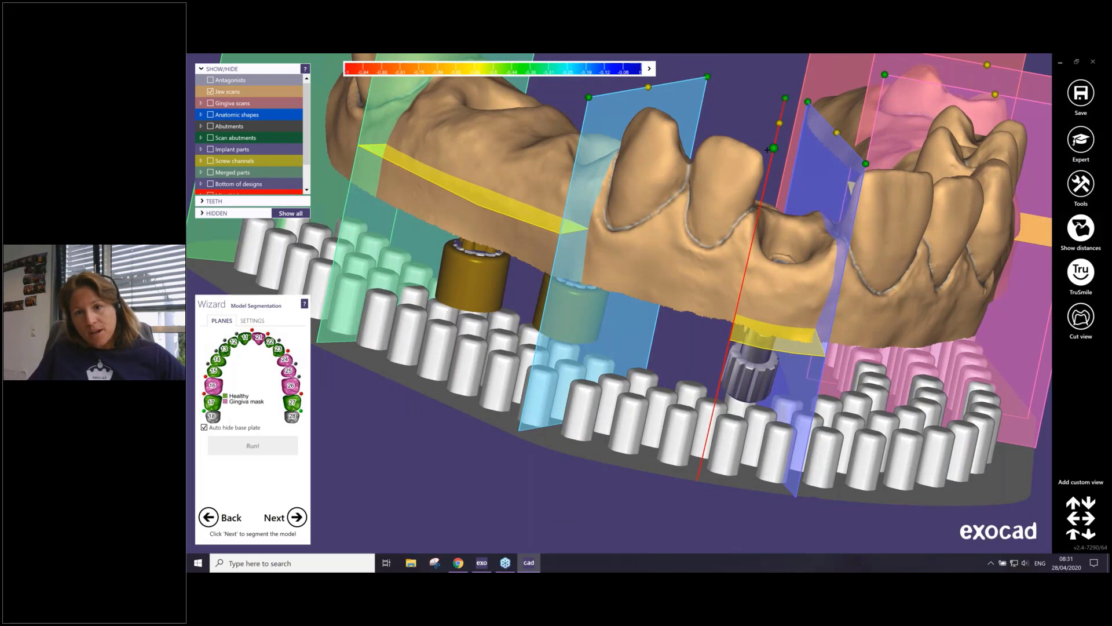
left_click_drag(773, 148, 775, 123)
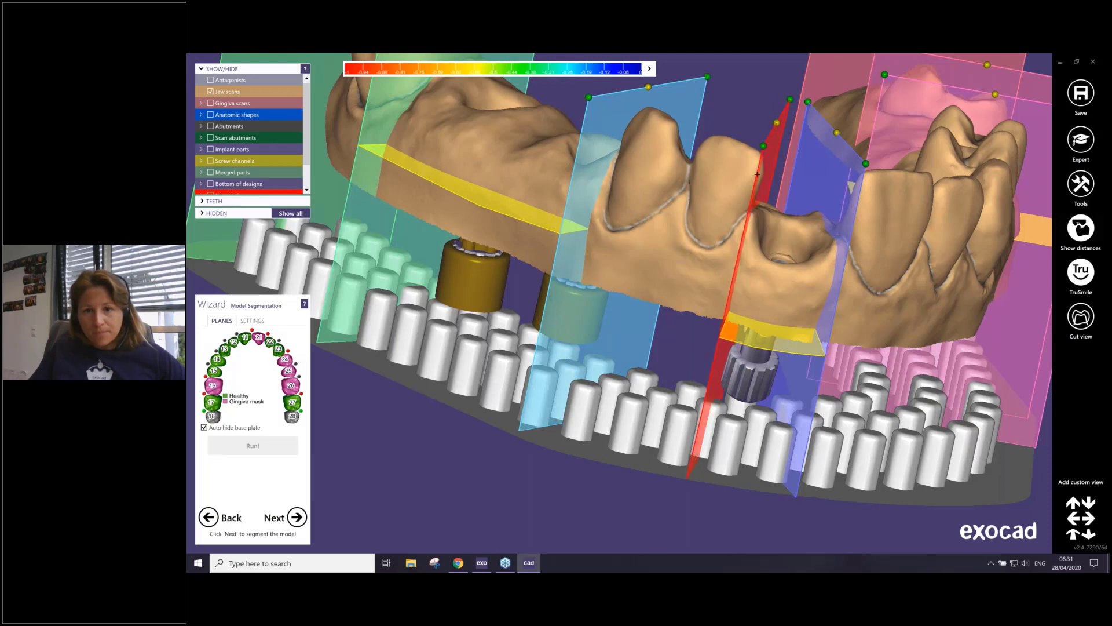
right_click_drag(764, 278, 792, 442)
scroll(816, 291, "up", 3)
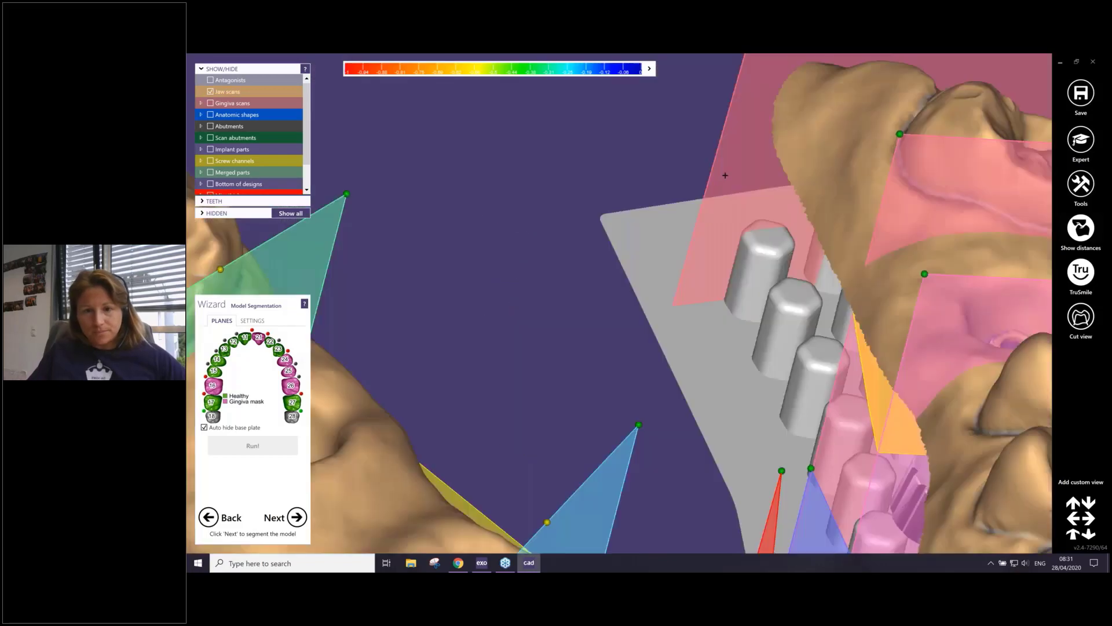
middle_click_drag(792, 442, 780, 218)
right_click_drag(780, 218, 509, 123)
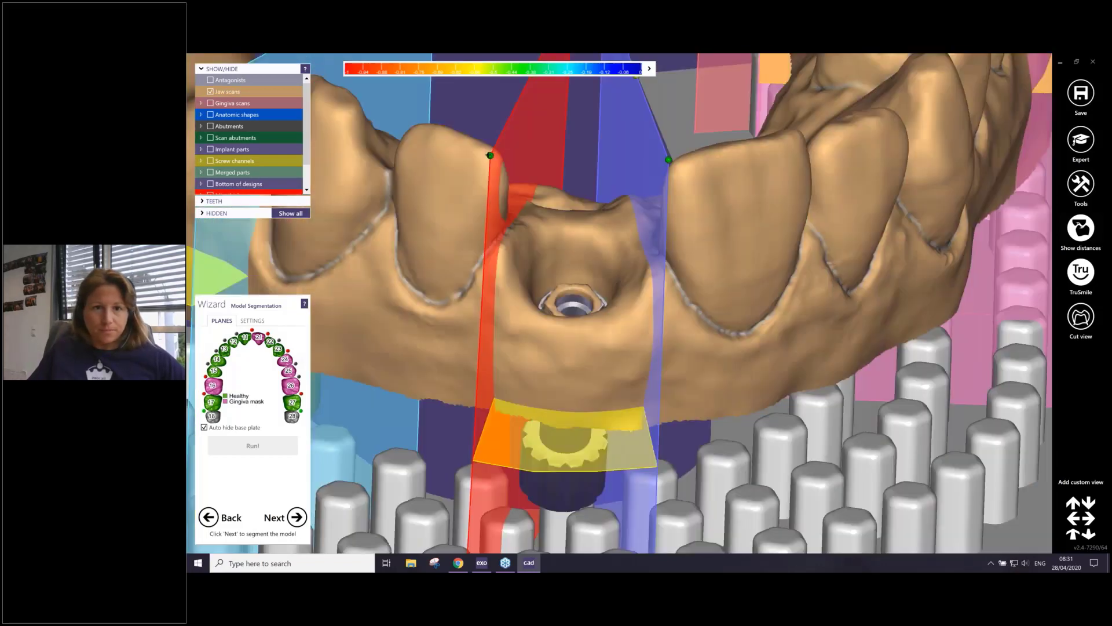
left_click_drag(508, 123, 510, 148)
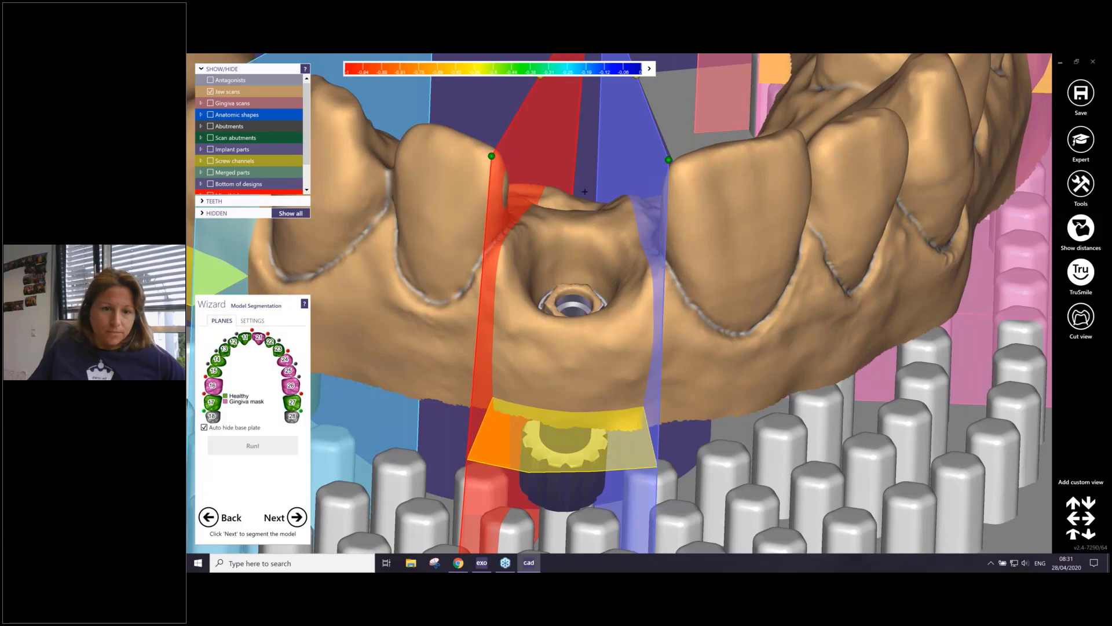
- Move the plane beside tooth 11 slightly toward the tooth 21 implant and rotate the red plane to a valid angle beside tooth 22
scroll(506, 150, "down", 4)
right_click_drag(510, 157, 524, 362)
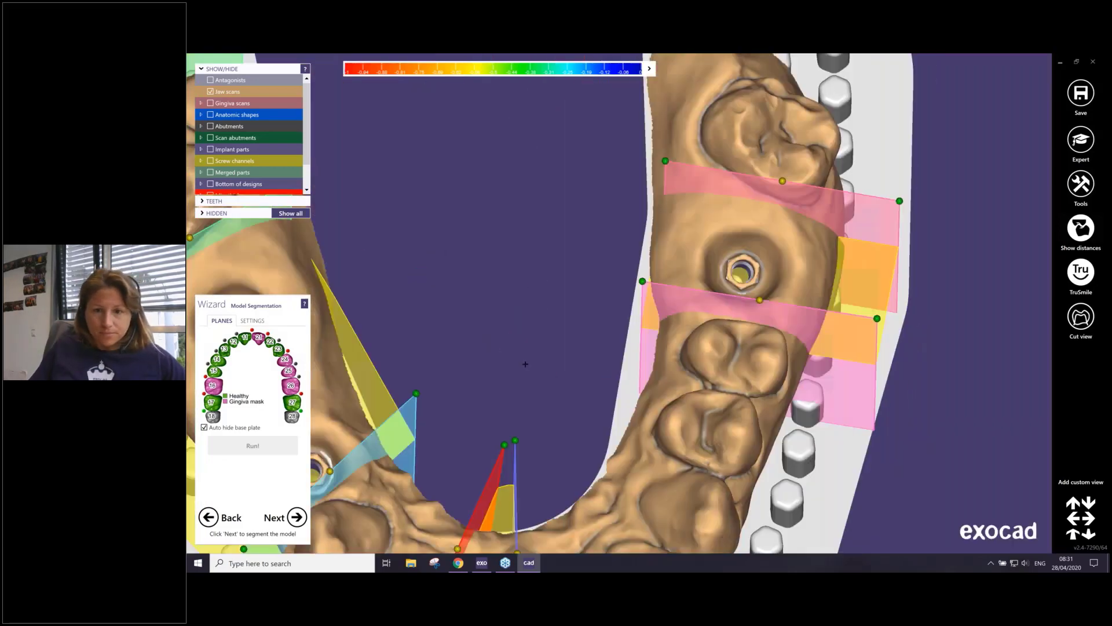
middle_click_drag(523, 363, 701, 154)
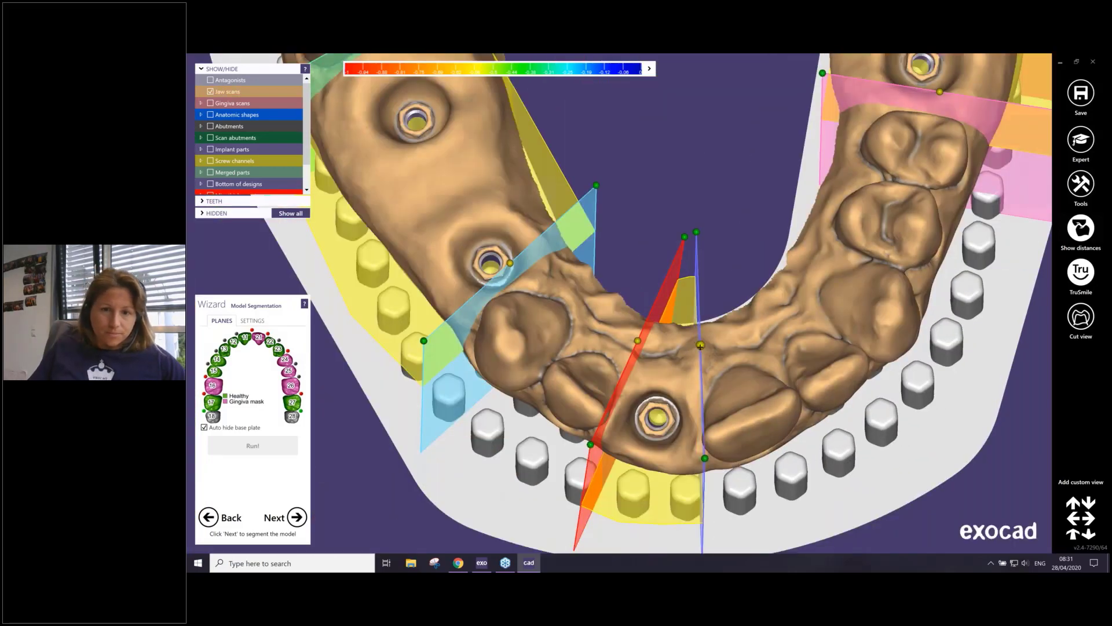
left_click_drag(637, 342, 633, 349)
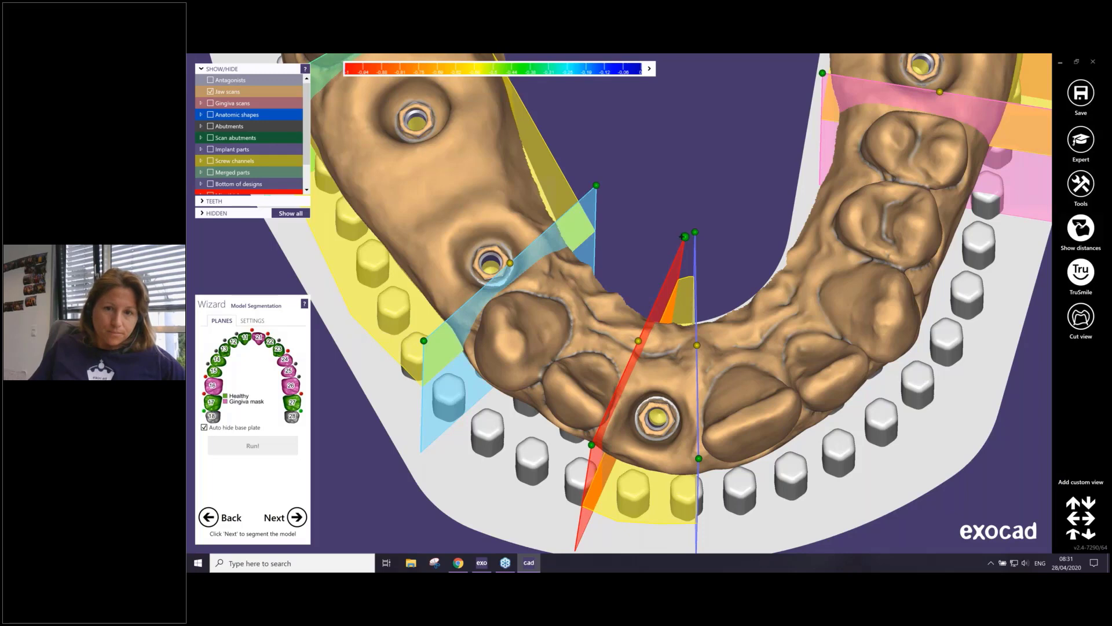
left_click_drag(684, 236, 677, 233)
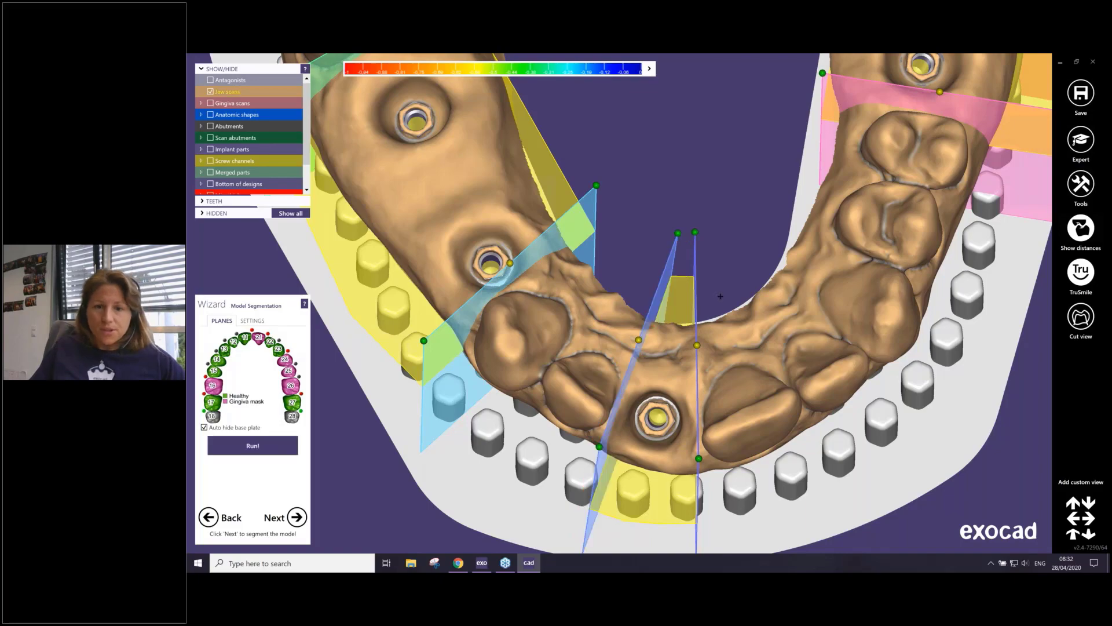
- Open the model segmentation settings
right_click_drag(740, 286, 740, 286)
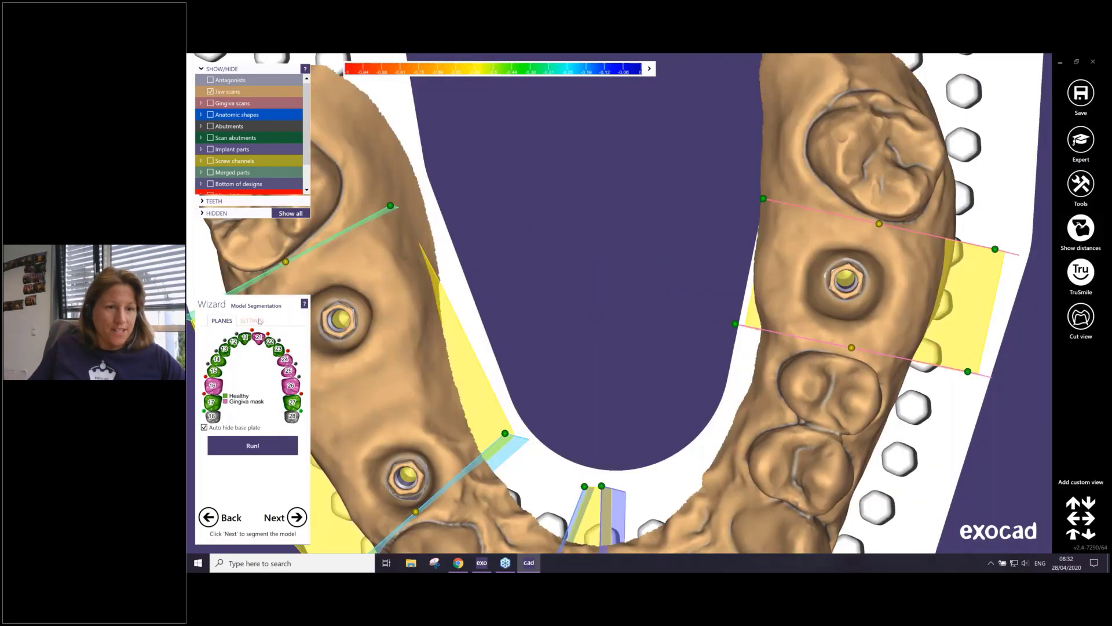
left_click(251, 321)
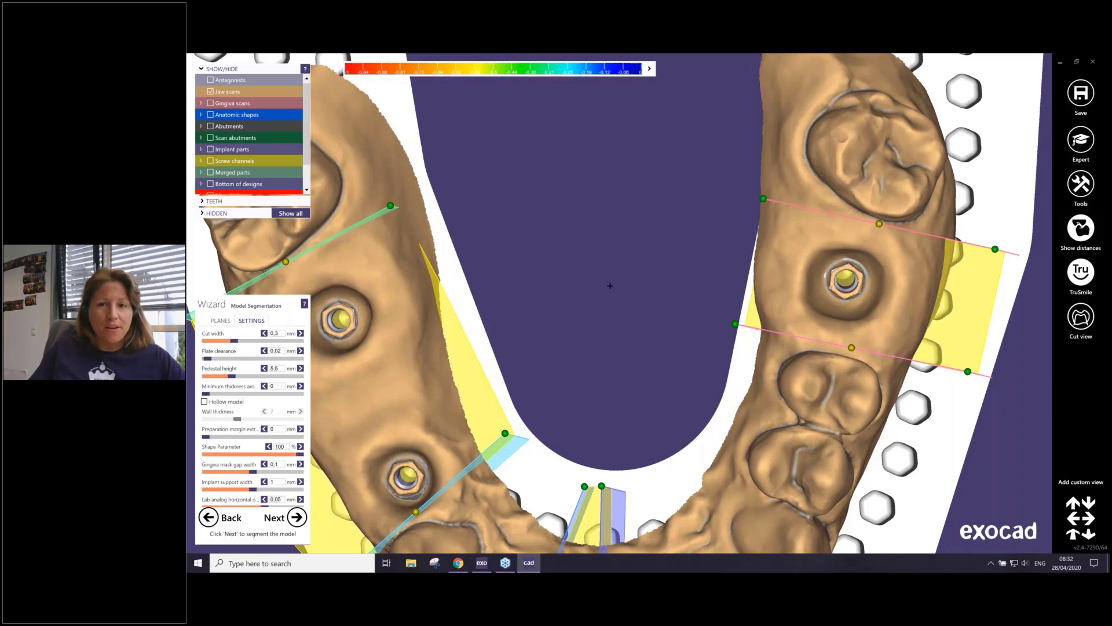
- Set the shape parameter to 70 %, gingiva mask gap width to 0.08 mm and implant support width to 0.8 mm, and run the upper model segmentation
scroll(608, 284, "down", 4)
right_click_drag(610, 283, 611, 284)
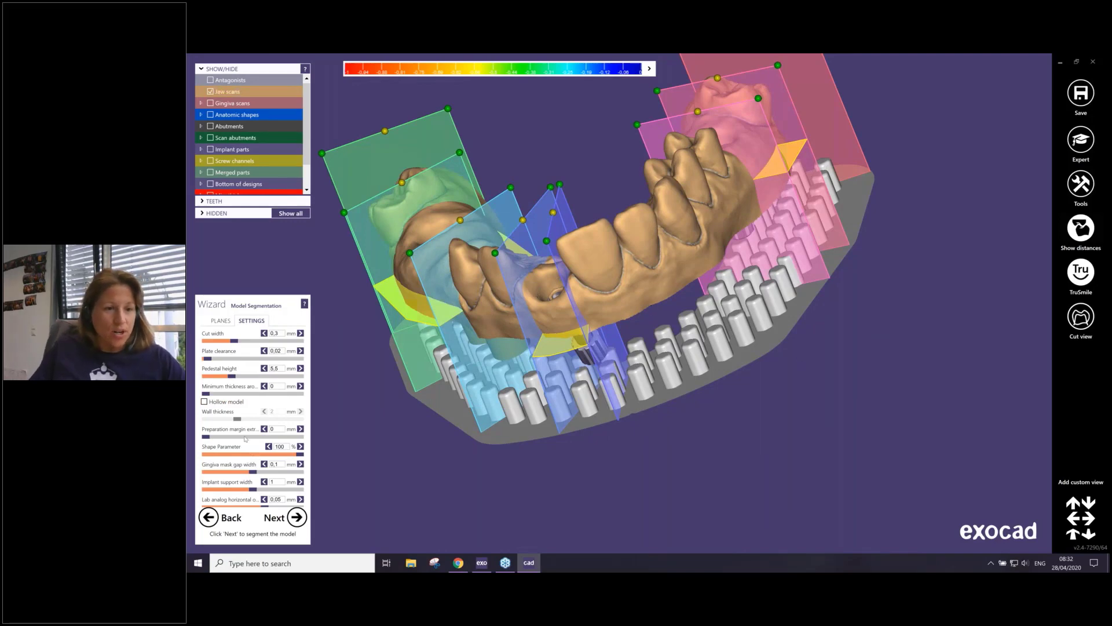
scroll(259, 403, "down", 8)
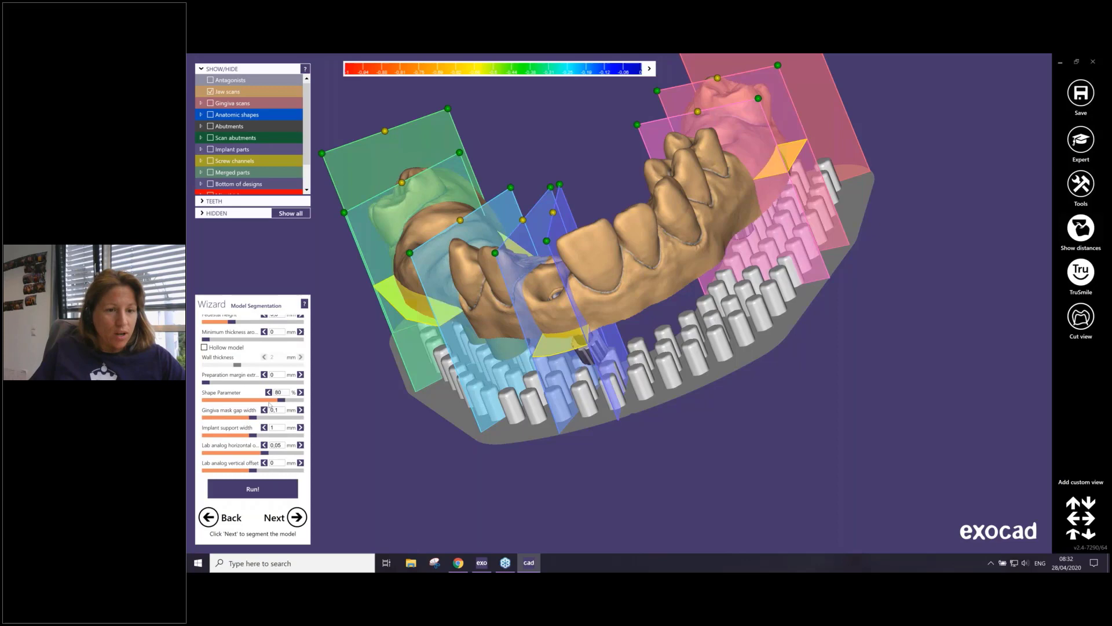
left_click(253, 496)
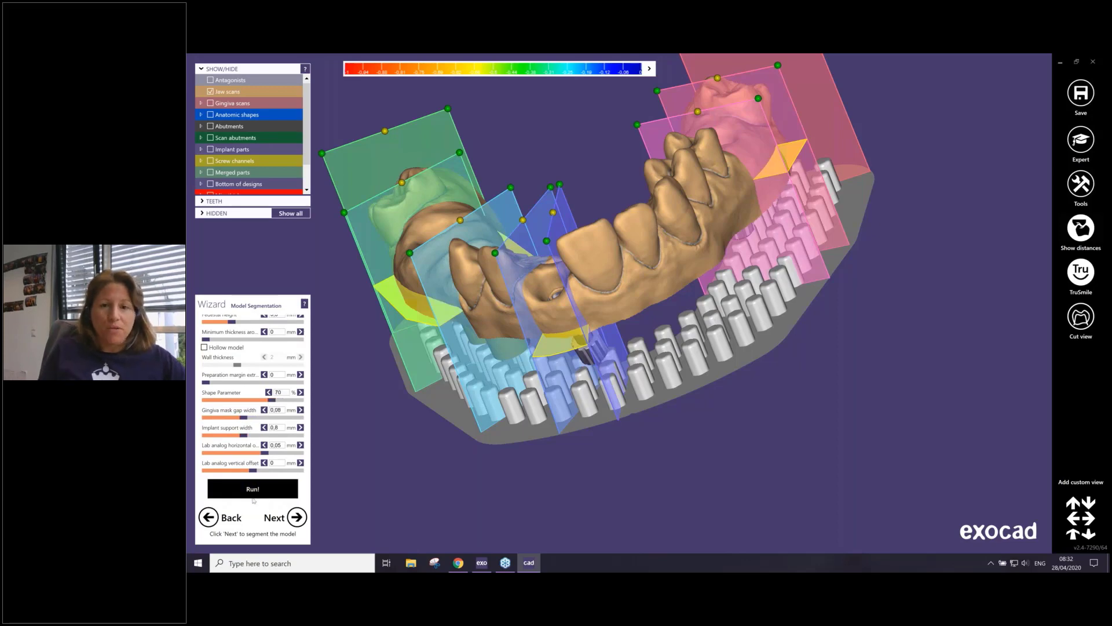
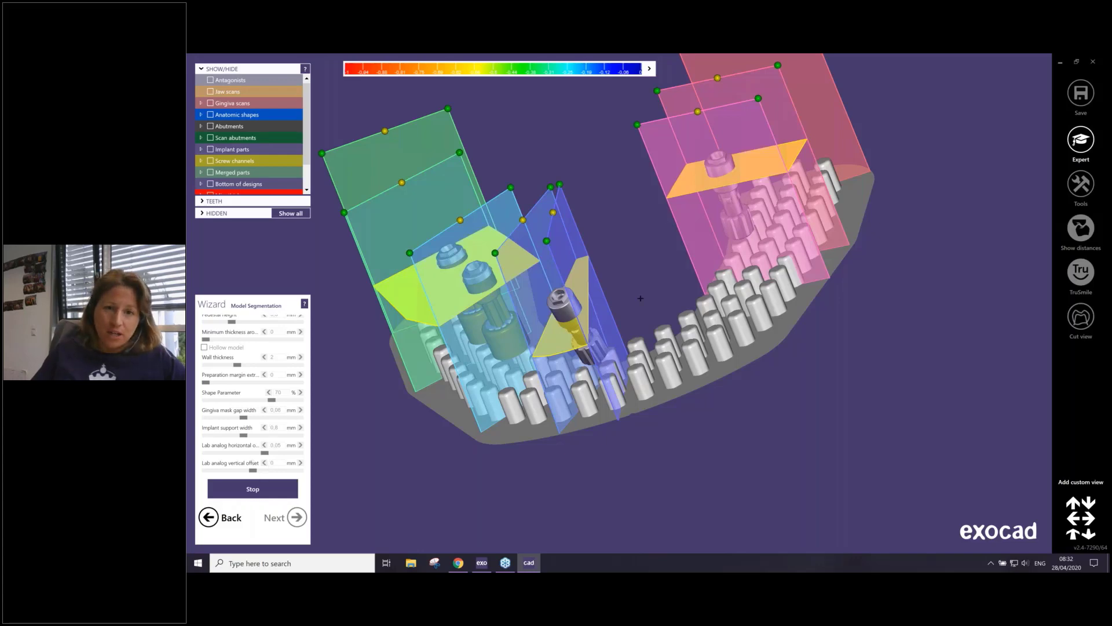
- Inspect the segmented upper model with its gingiva masks and start the segmentation of the lower antagonist model
right_click_drag(614, 327, 541, 226)
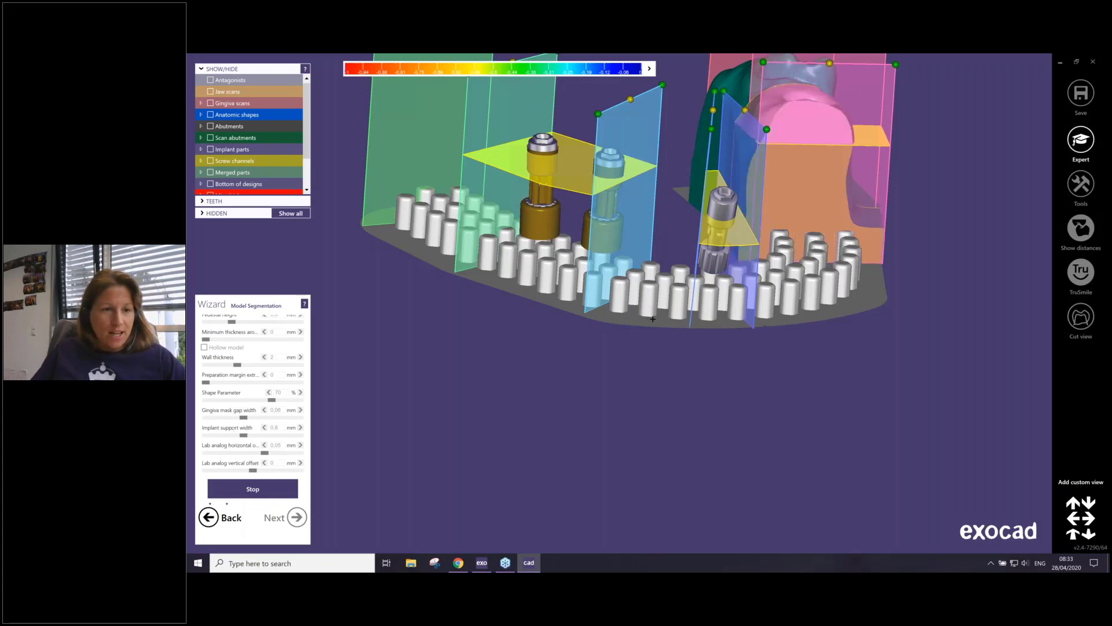
scroll(653, 319, "down", 2)
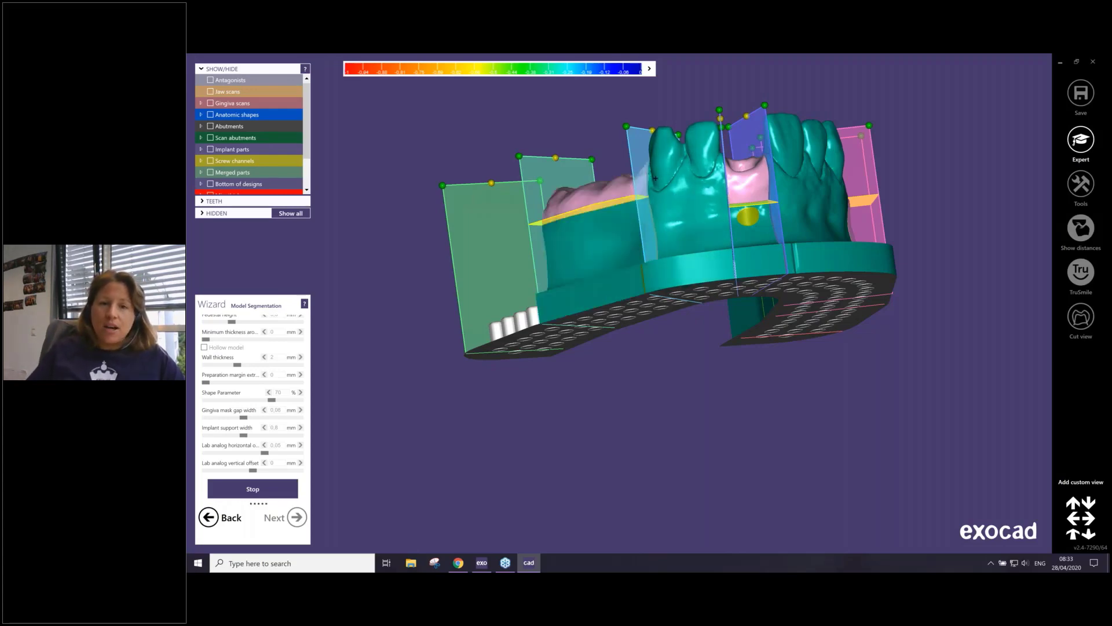
right_click_drag(539, 203, 579, 266)
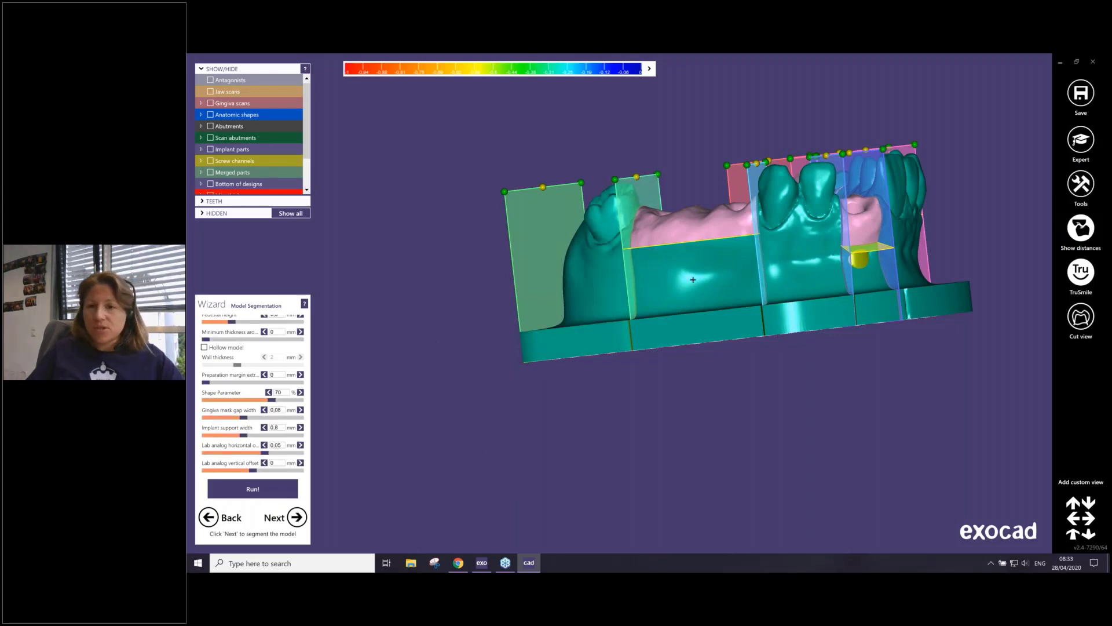
right_click_drag(707, 259, 626, 132)
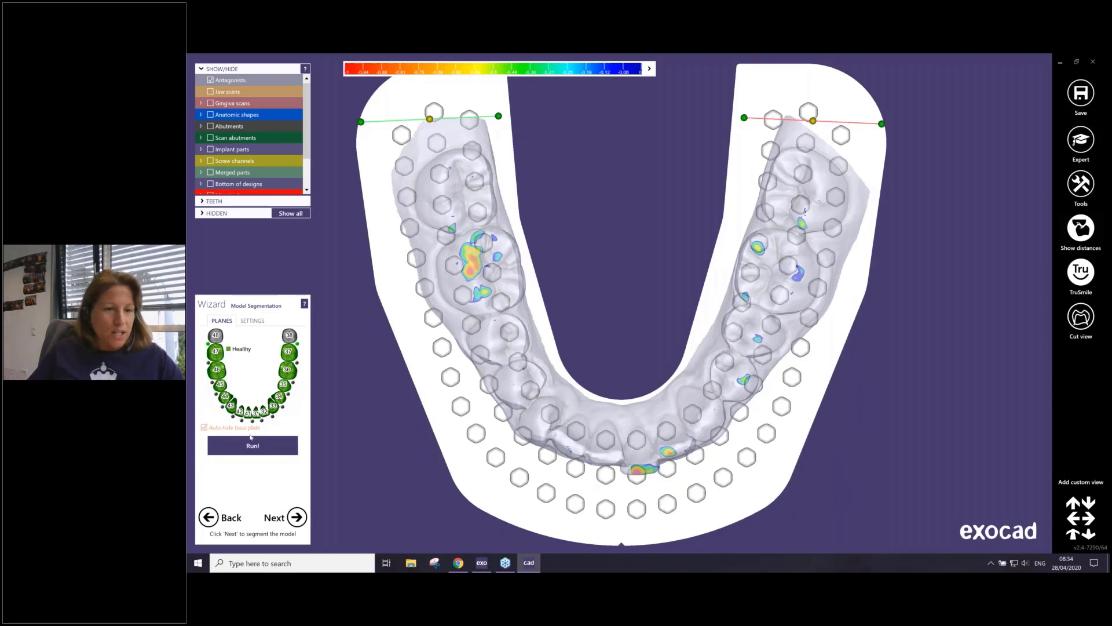
left_click(296, 517)
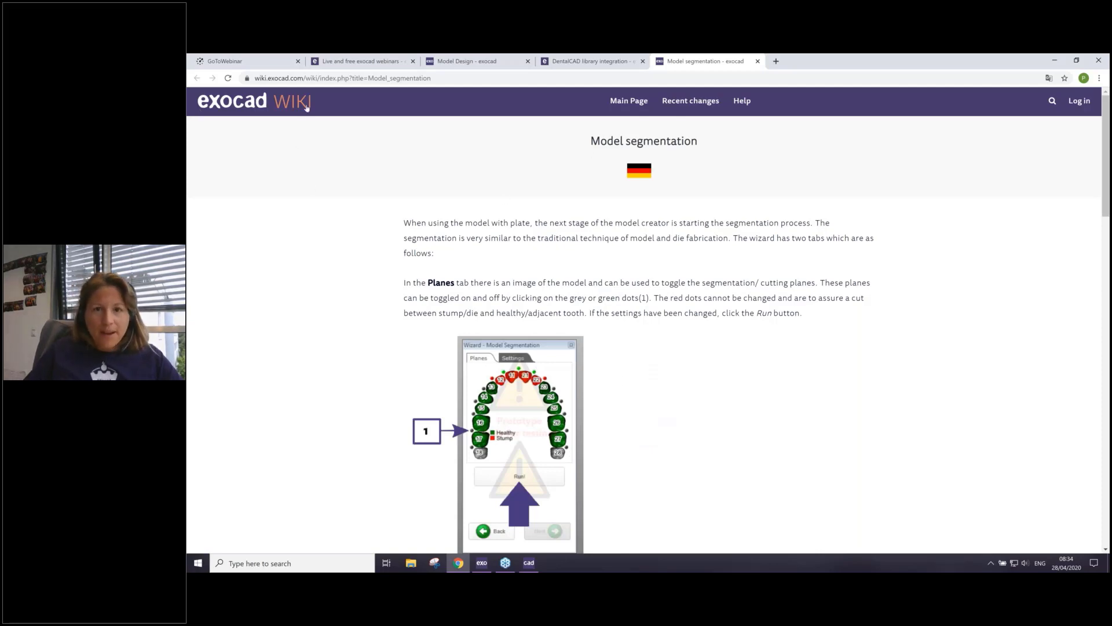
- Read the wiki page on model segmentation planes and settings, close it, and return to the CAD window
scroll(690, 388, "down", 2)
scroll(690, 389, "down", 11)
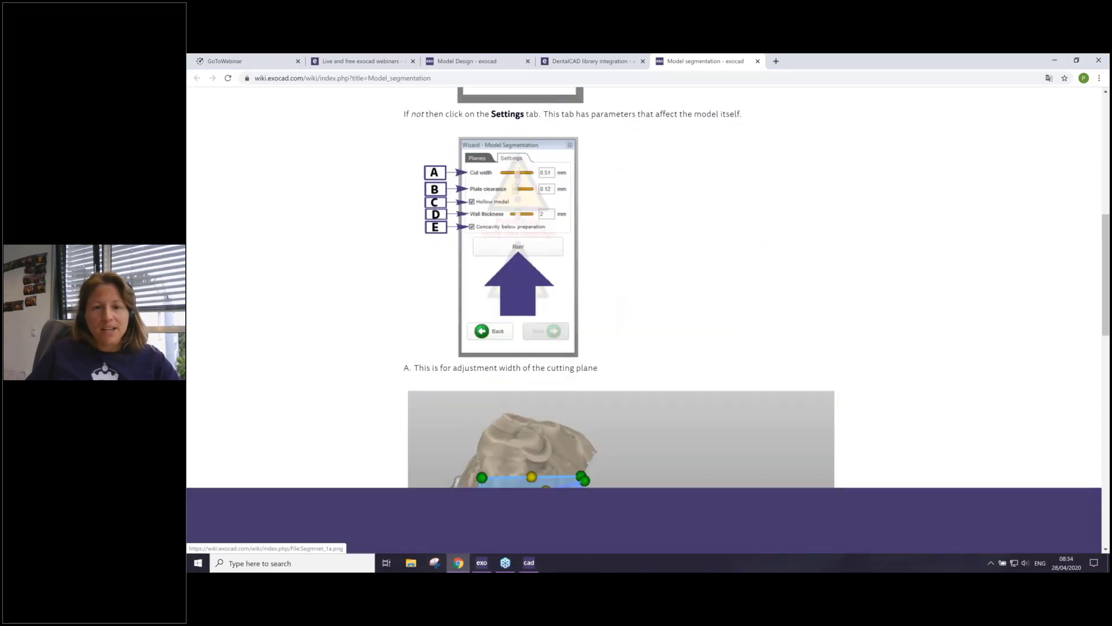
scroll(521, 281, "down", 3)
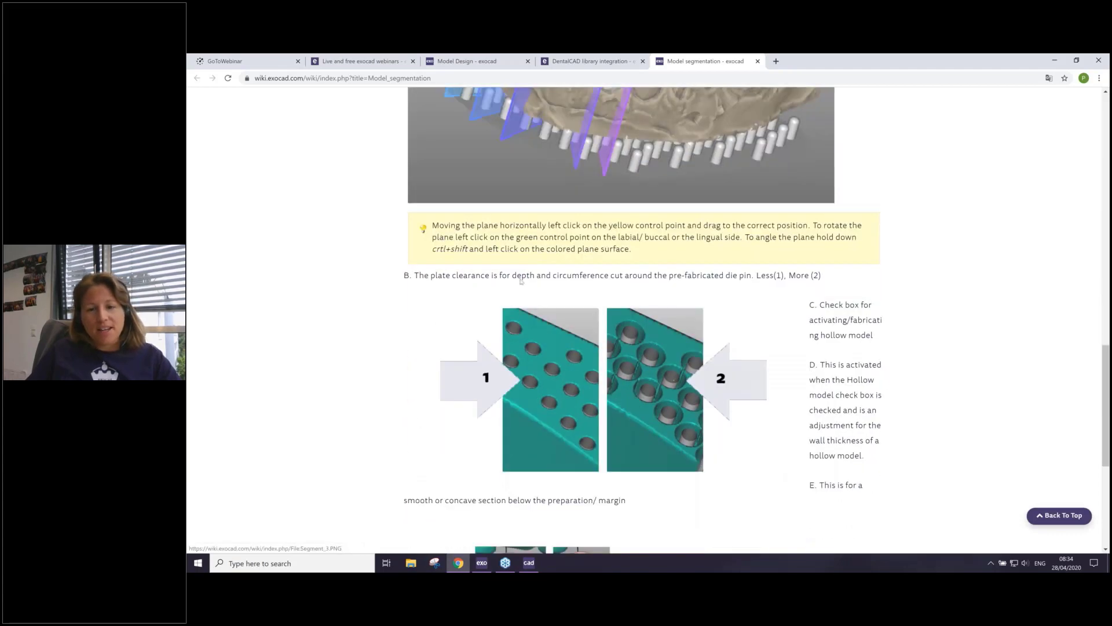
scroll(521, 281, "down", 5)
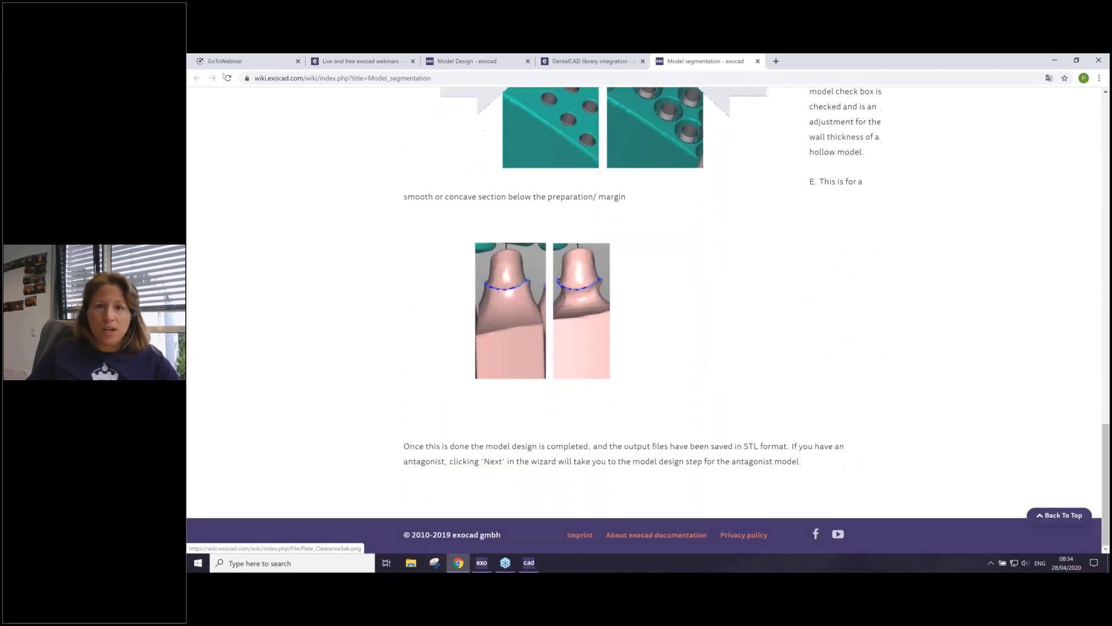
left_click(757, 61)
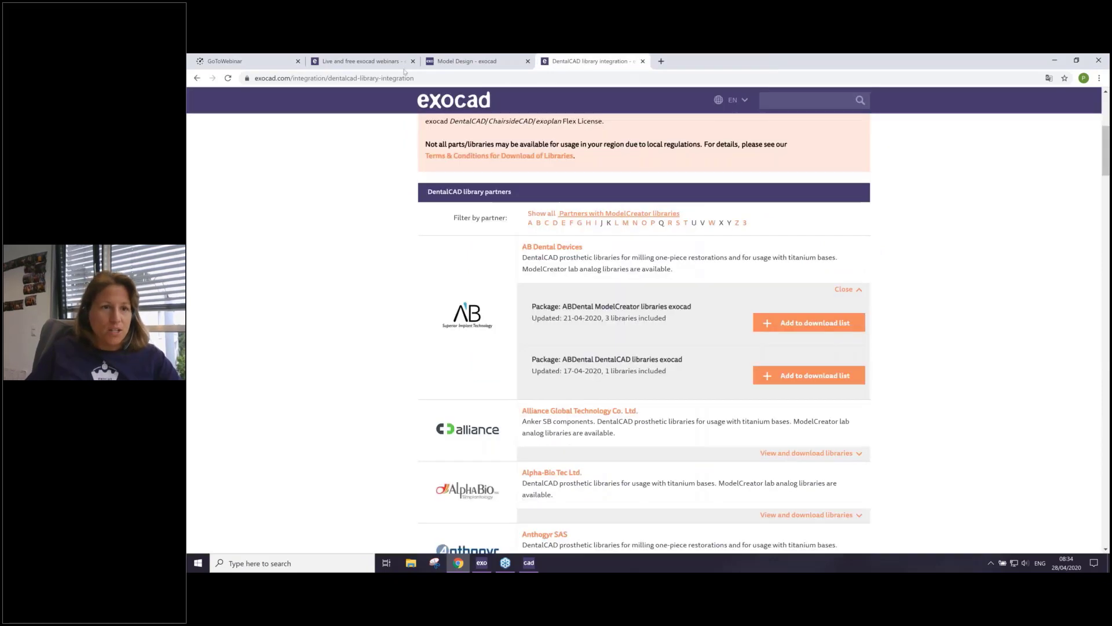
left_click(505, 65)
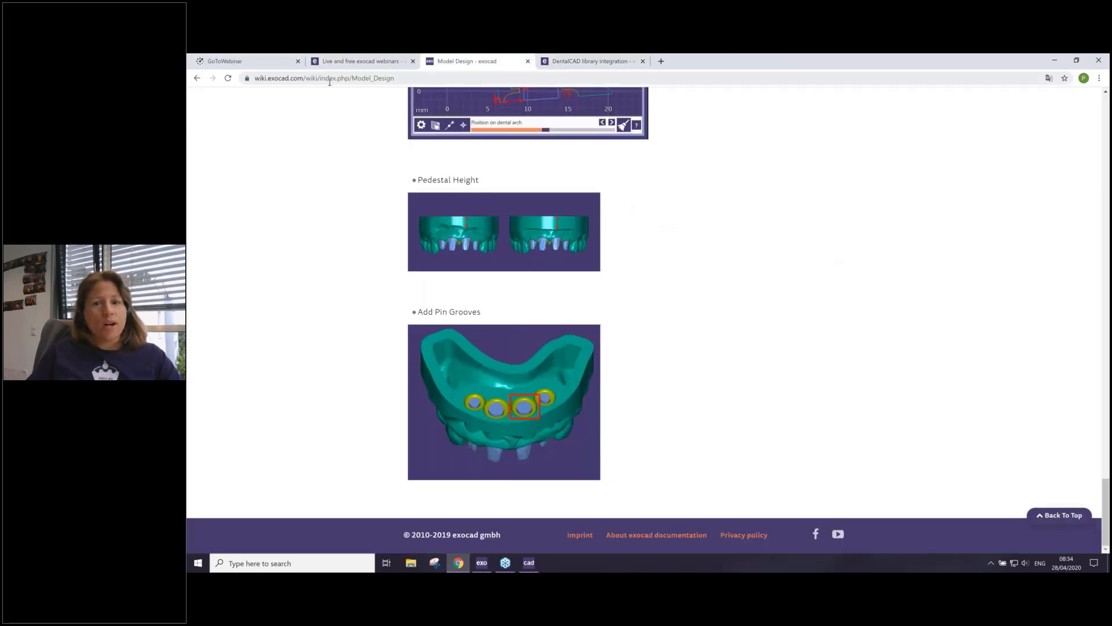
left_click(528, 563)
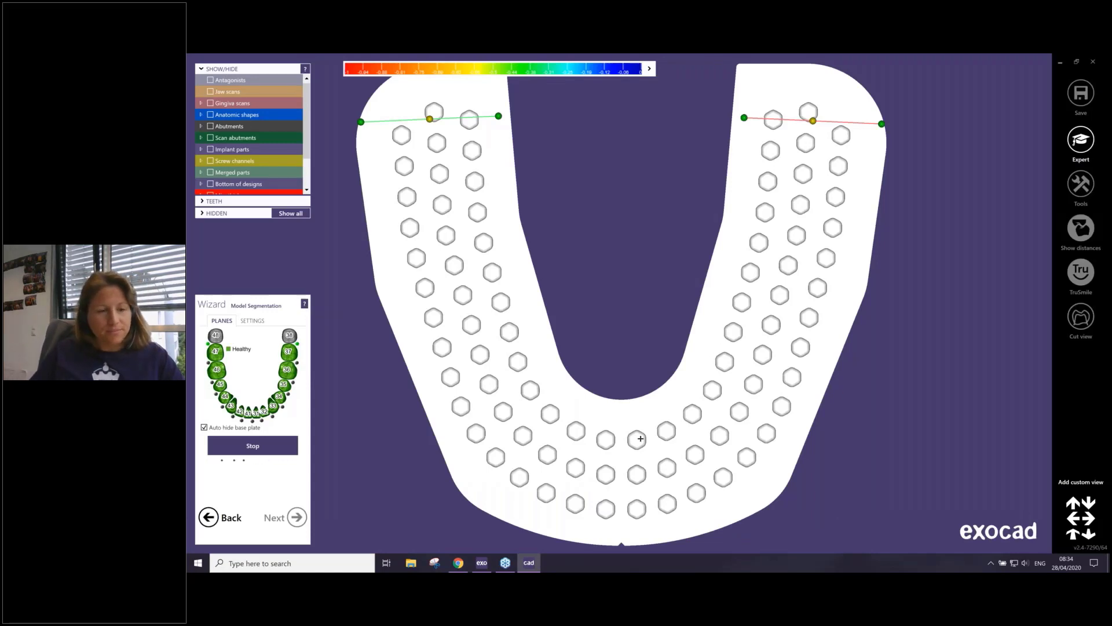
- Examine the lower model from several sides during its generation, and inspect both finished models in occlusion
scroll(687, 393, "down", 3)
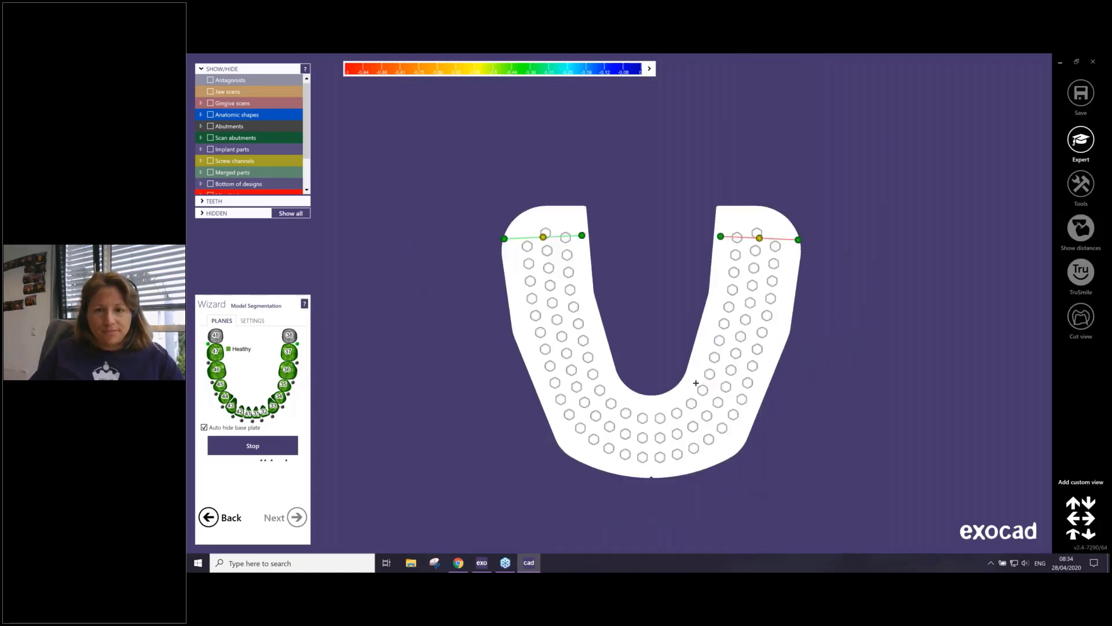
right_click_drag(696, 383, 696, 385)
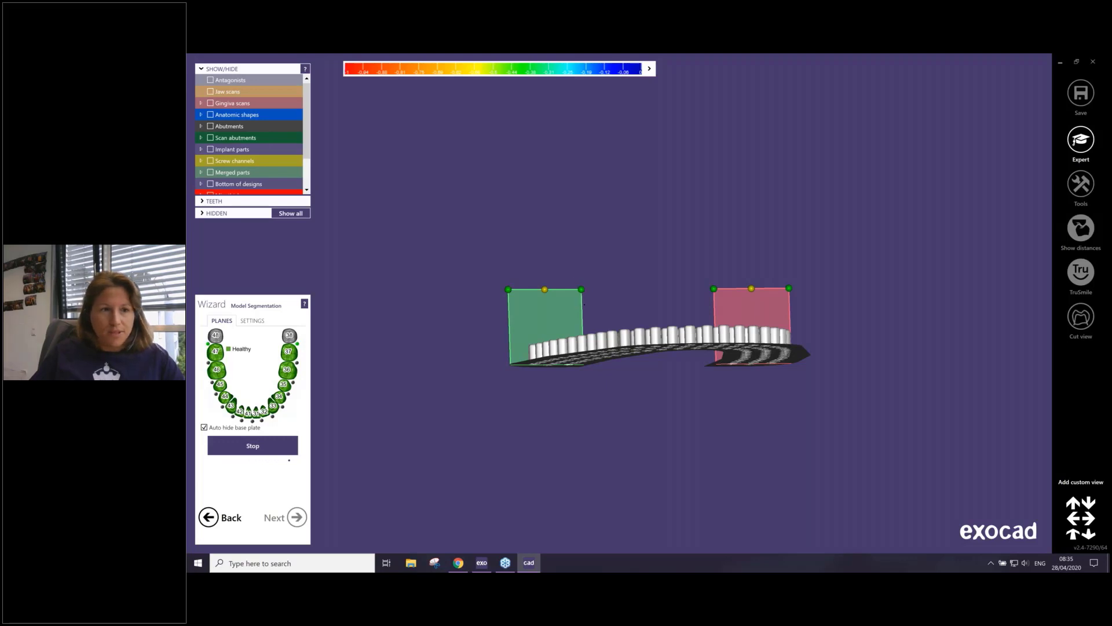
scroll(305, 128, "down", 3)
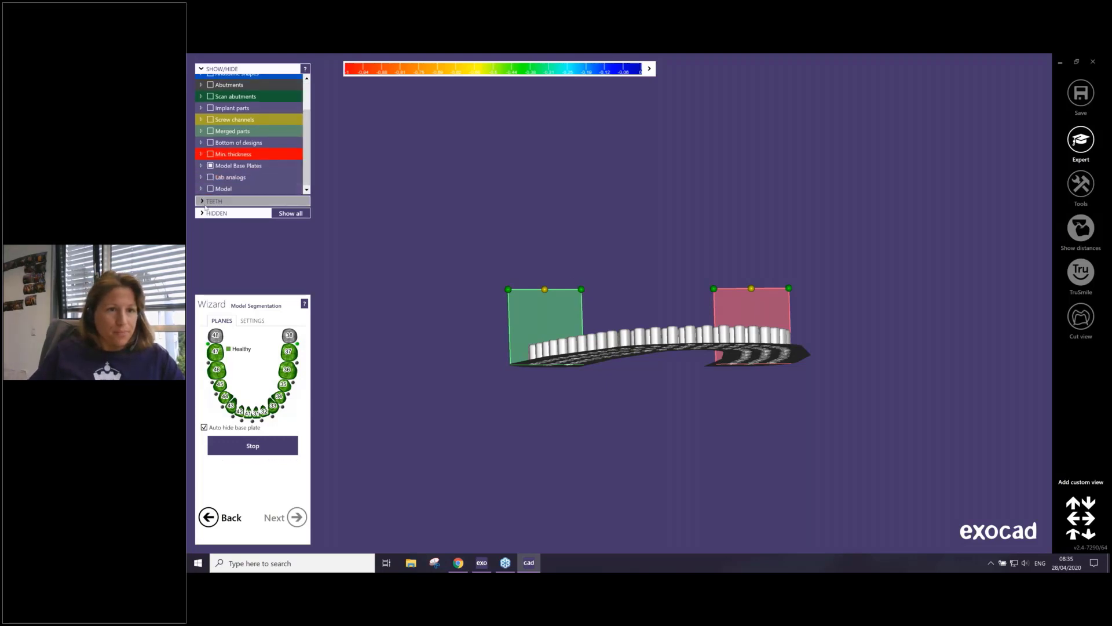
scroll(517, 211, "down", 1)
scroll(516, 211, "down", 1)
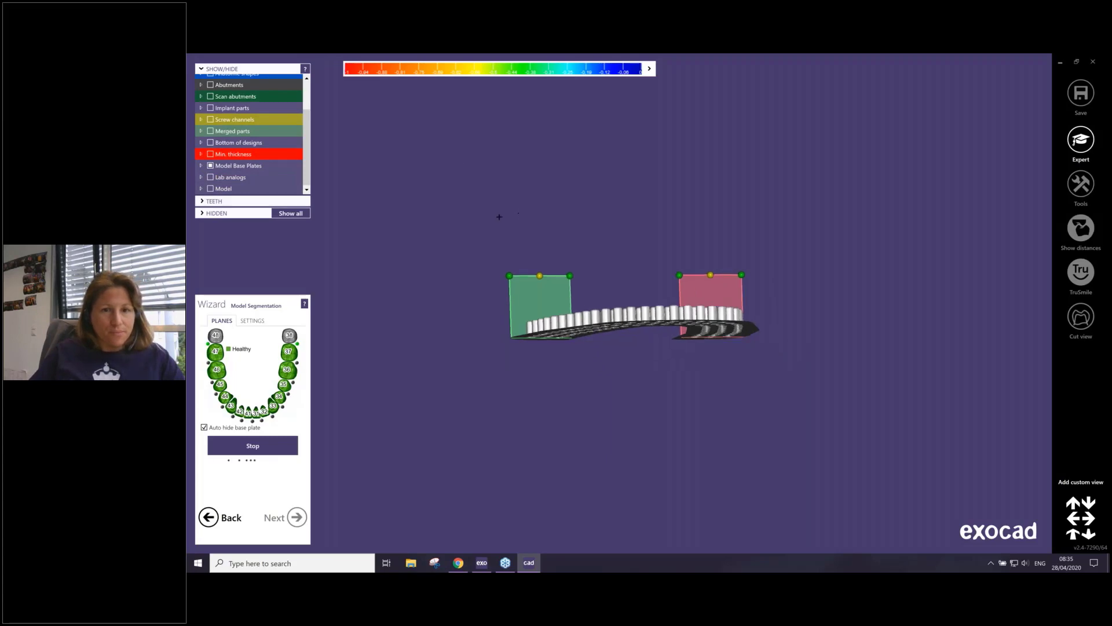
right_click_drag(524, 238, 631, 455)
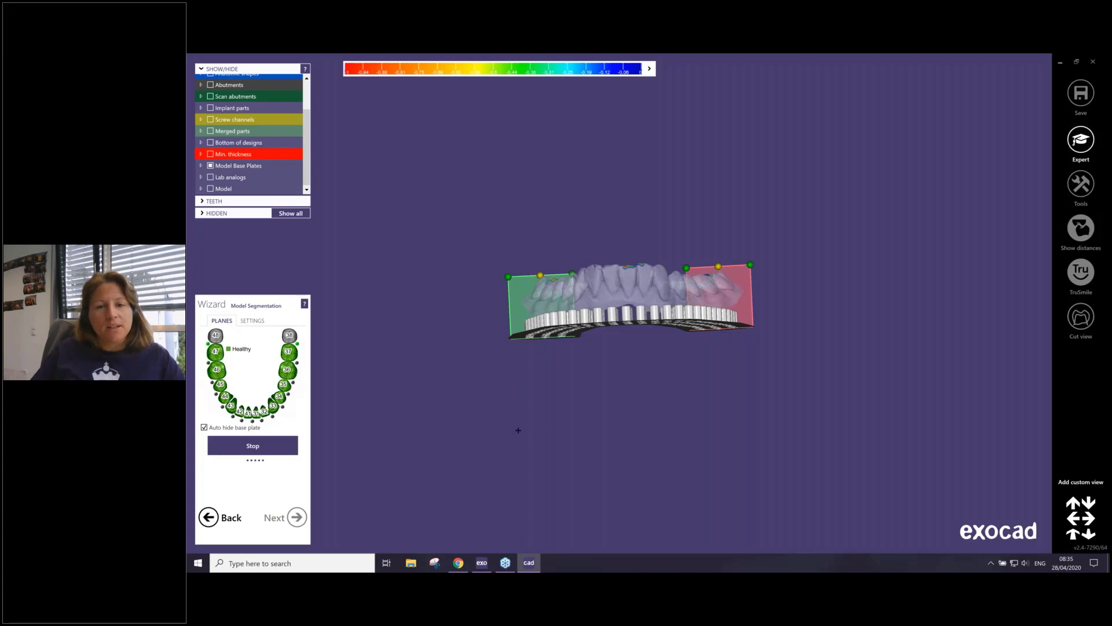
right_click_drag(586, 223, 625, 344)
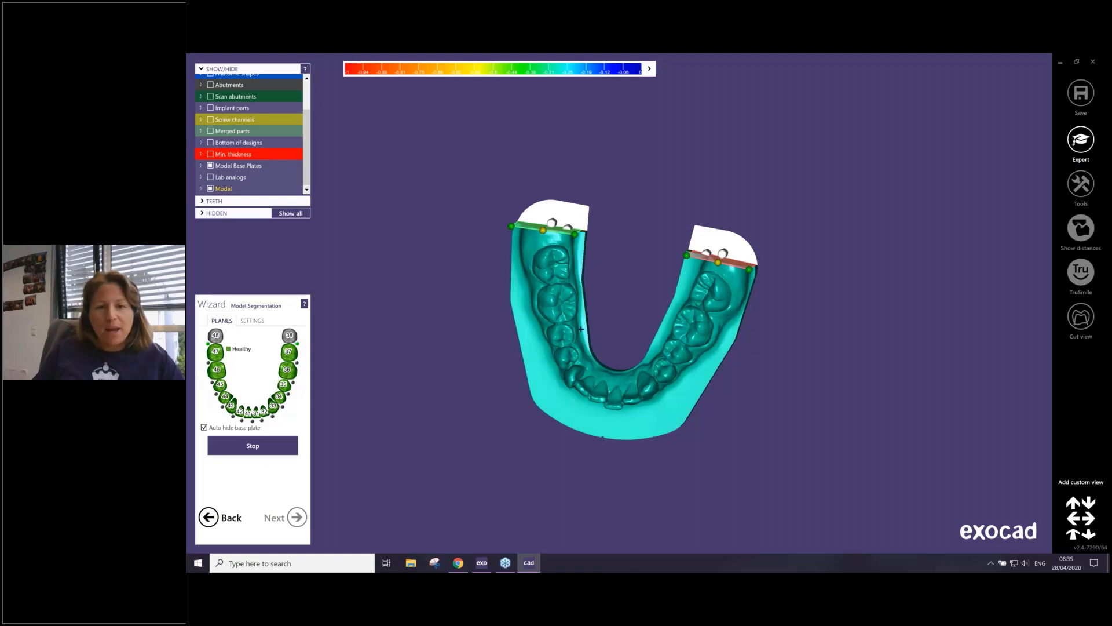
right_click_drag(605, 375, 618, 474)
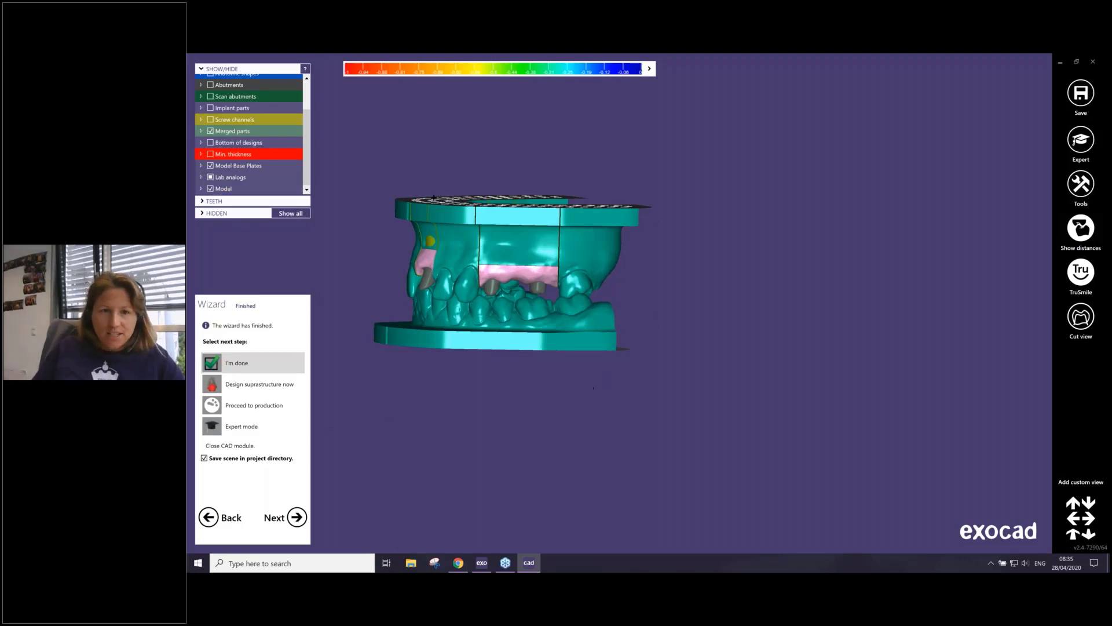
right_click_drag(507, 280, 566, 292)
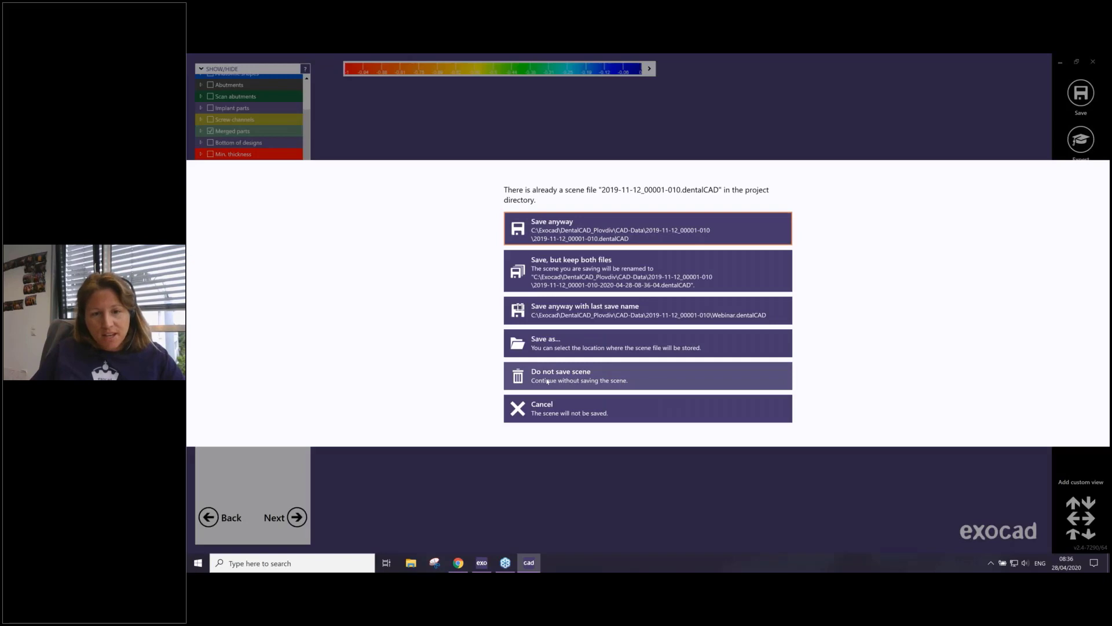
- Close the finished design without saving the scene, and reopen the project in Model Creator from the scene Webinar.dentalCAD
left_click(536, 377)
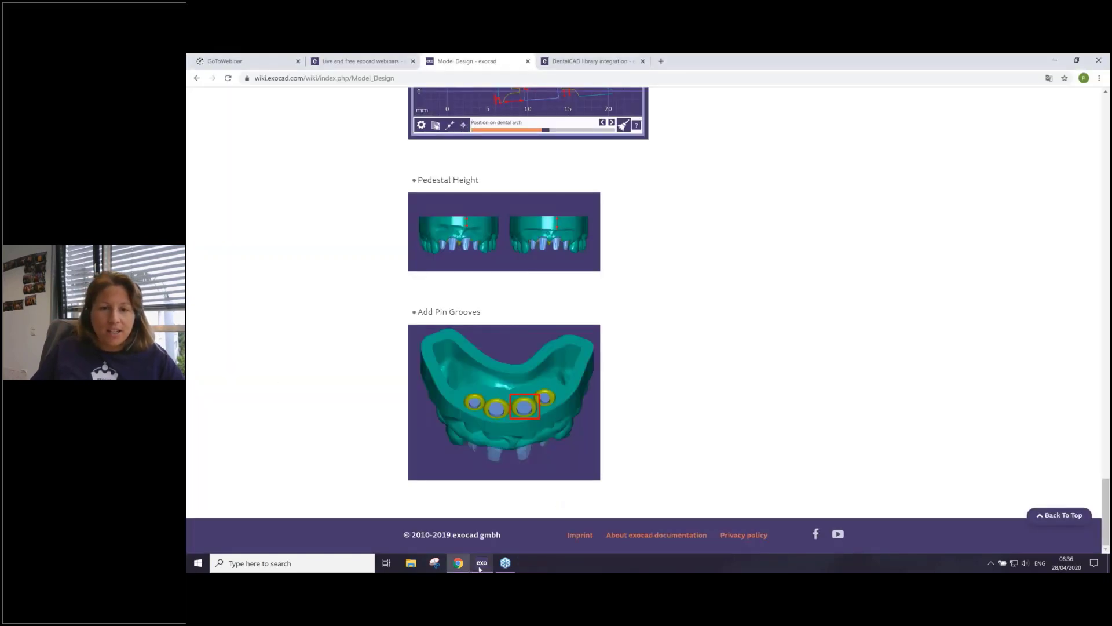
left_click(479, 563)
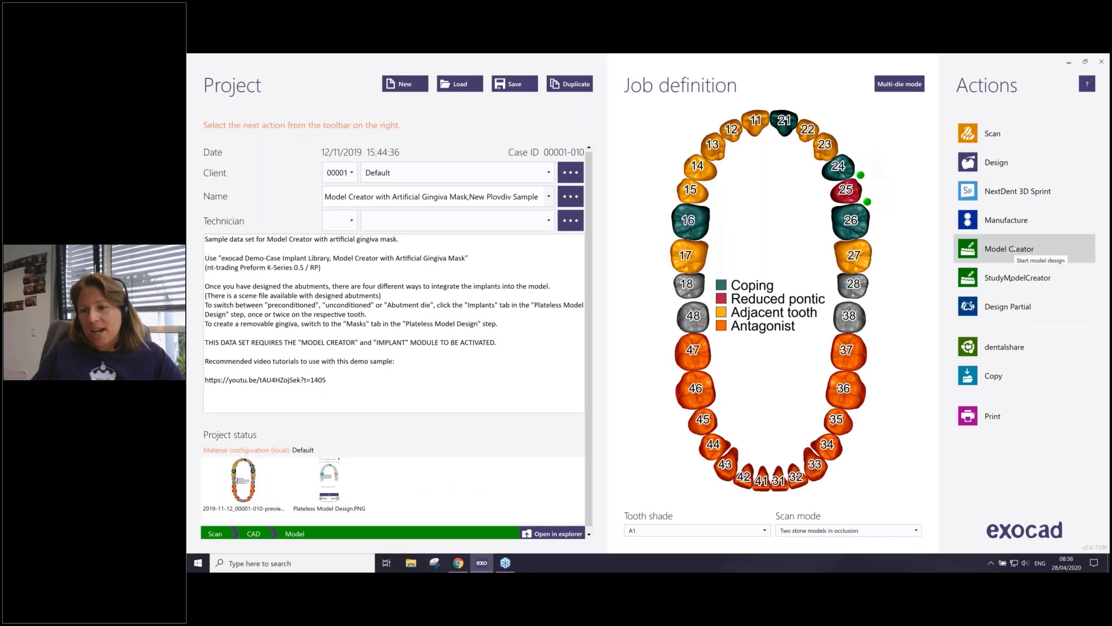
left_click(1011, 249)
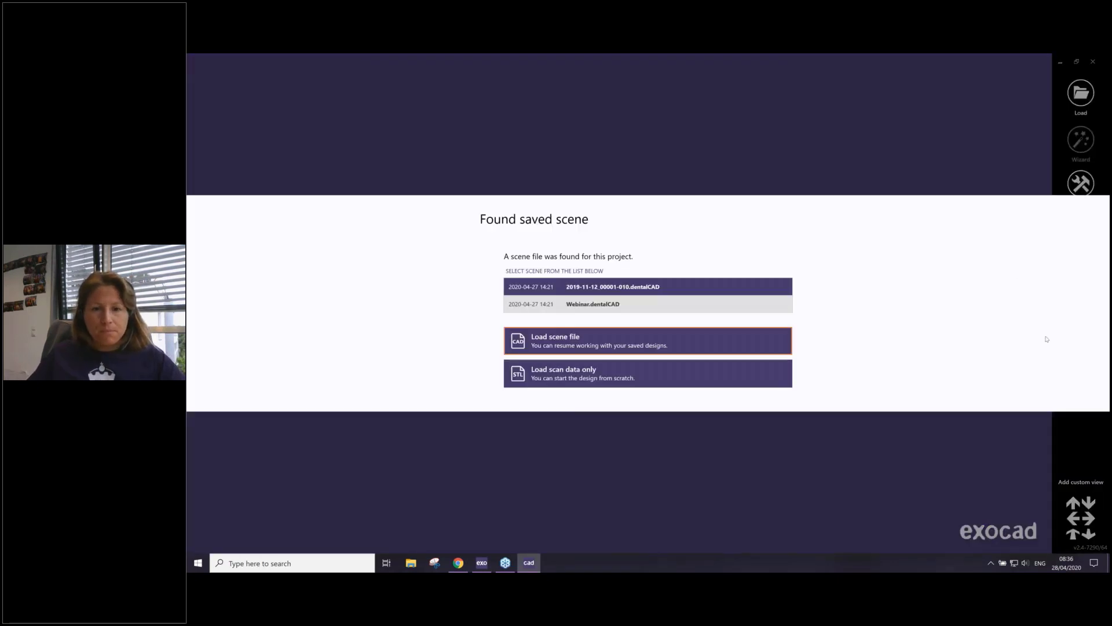
double_click(602, 304)
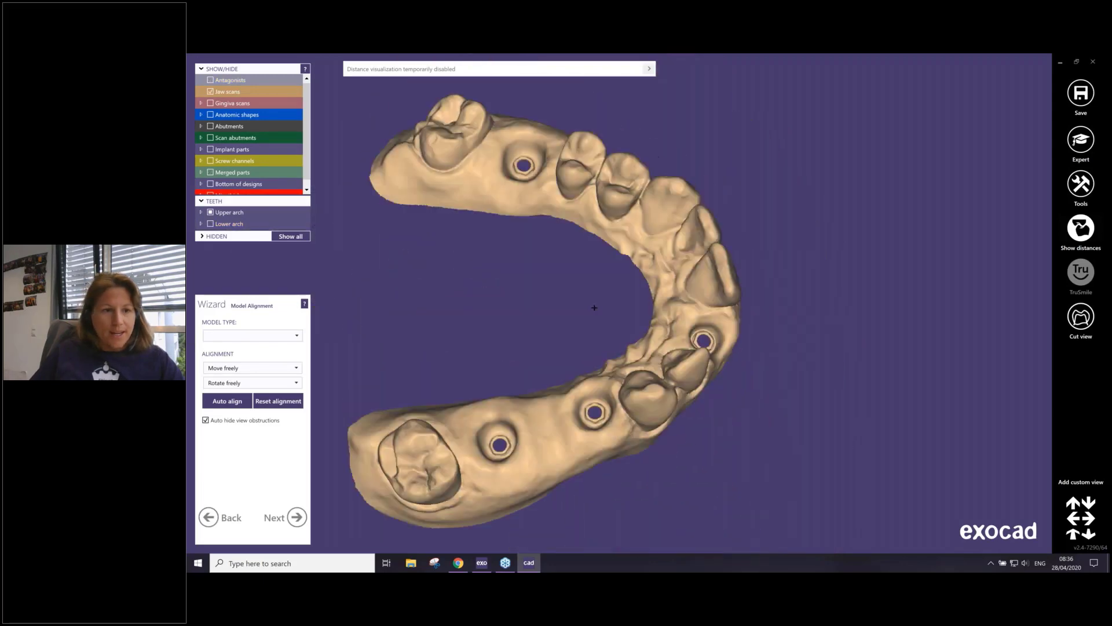
- Choose the model type "Plateless model with cutout dies" and load the lab analogs without marking any teeth as detachable
left_click(275, 336)
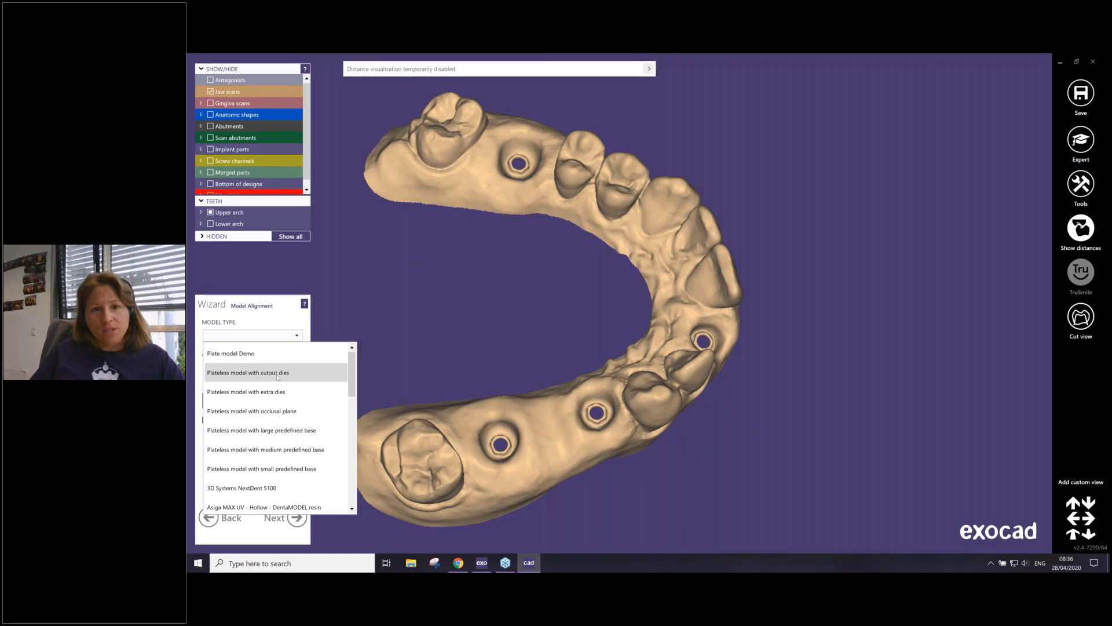
left_click(262, 378)
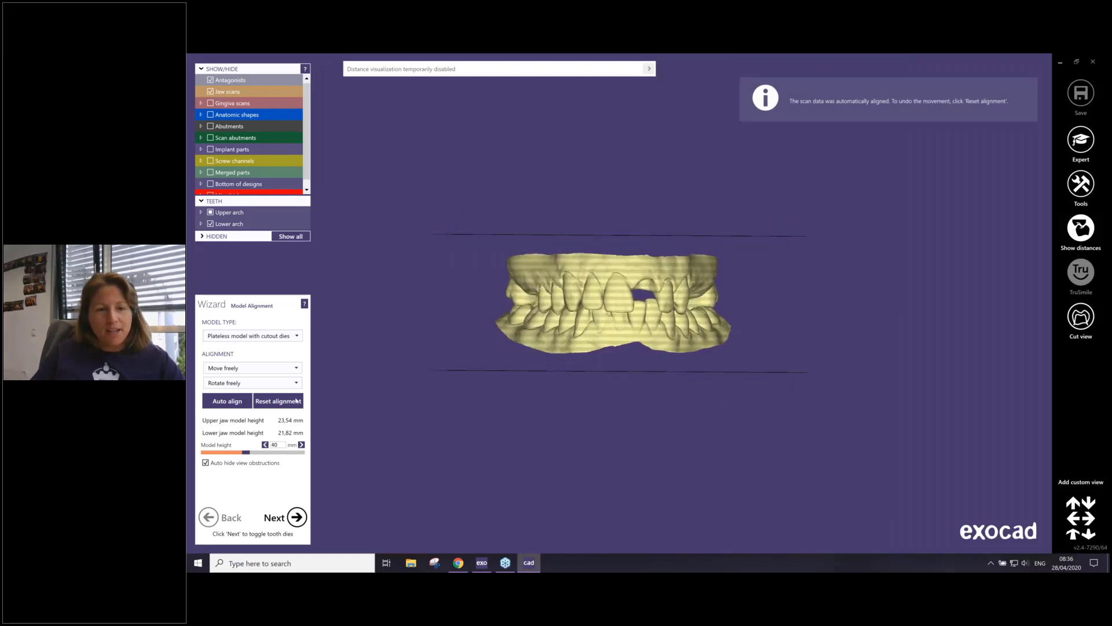
left_click(297, 517)
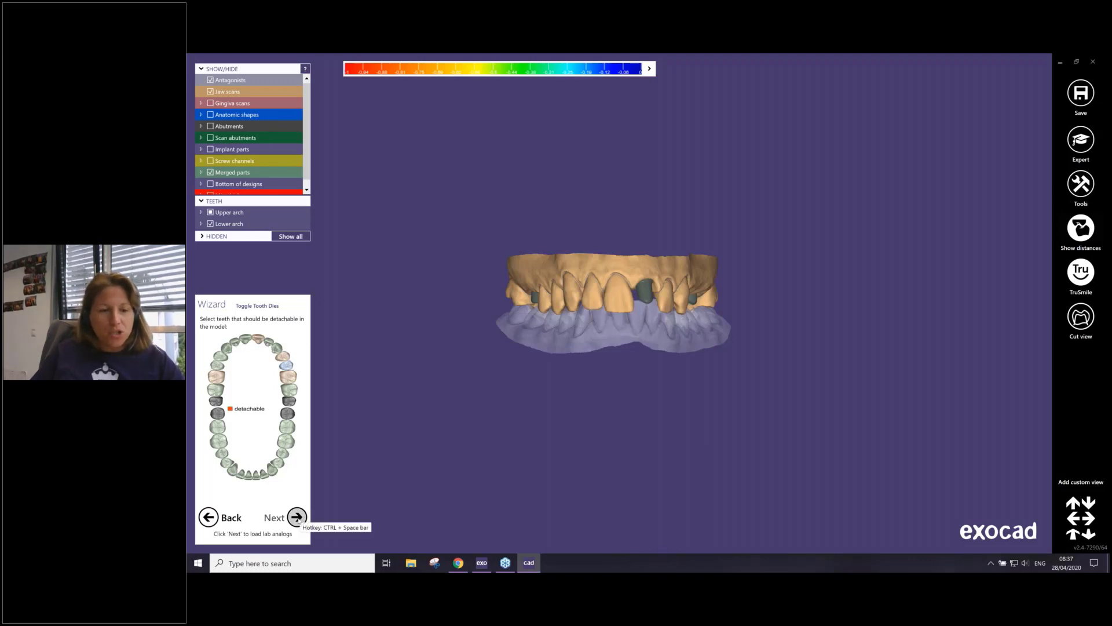
left_click(297, 517)
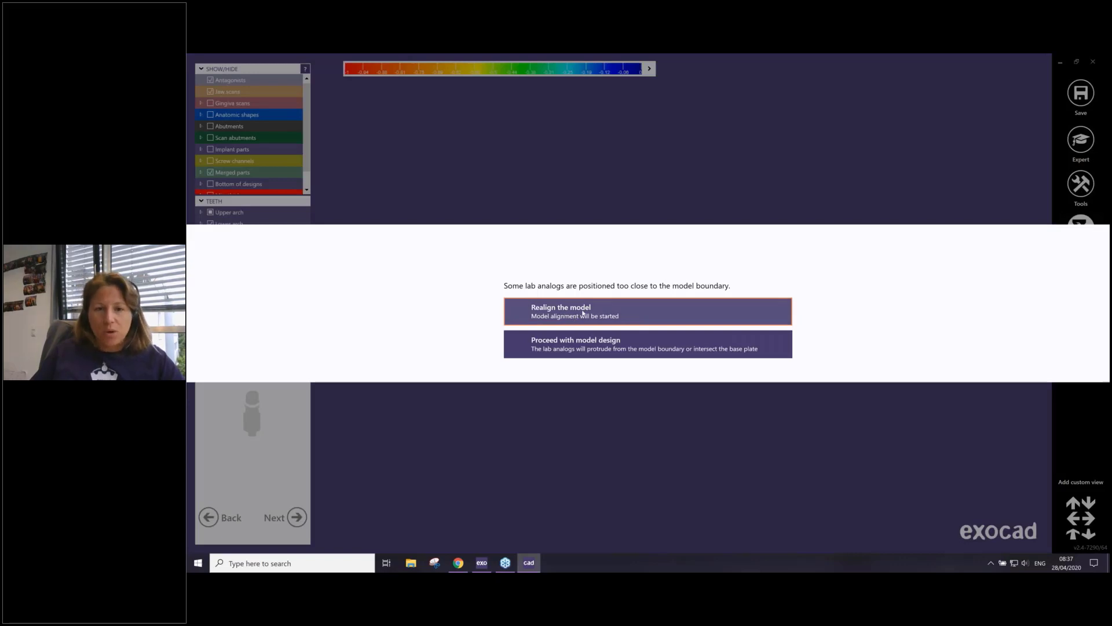
- Realign the model by raising the model height to 42.8 mm and shifting the jaw scans slightly down between the boundary planes
left_click(583, 313)
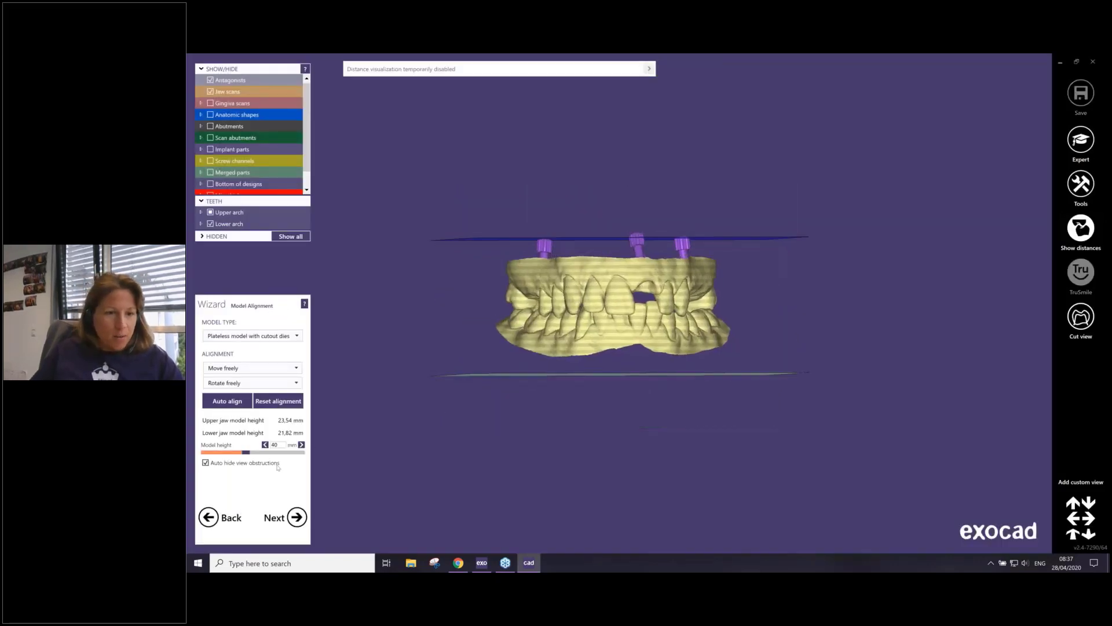
left_click(302, 444)
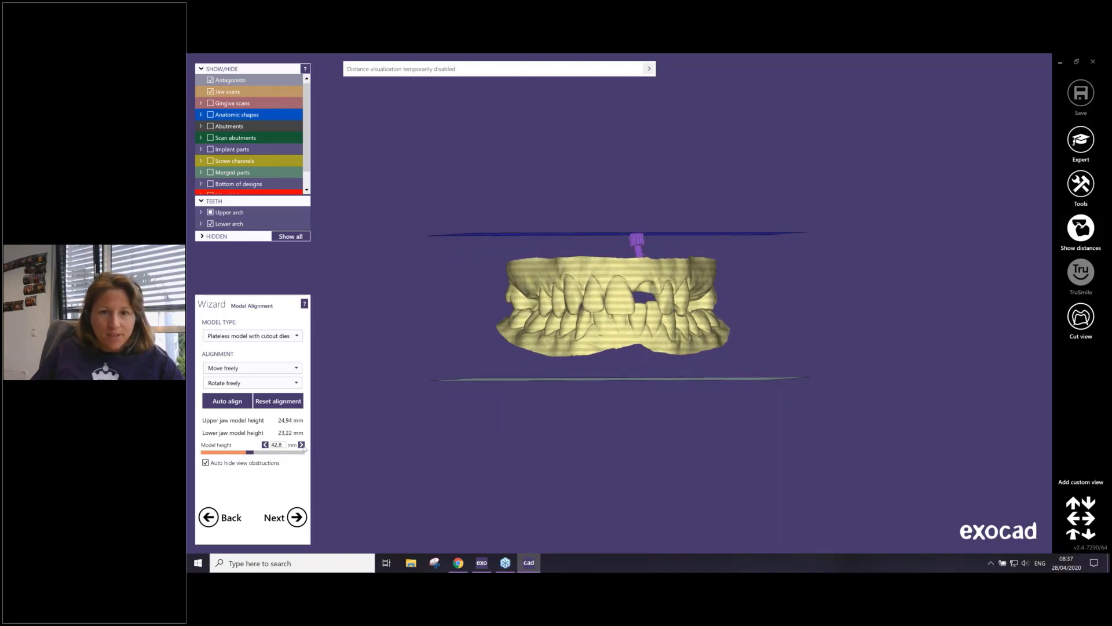
left_click_drag(590, 328, 591, 333)
right_click_drag(682, 372, 499, 452)
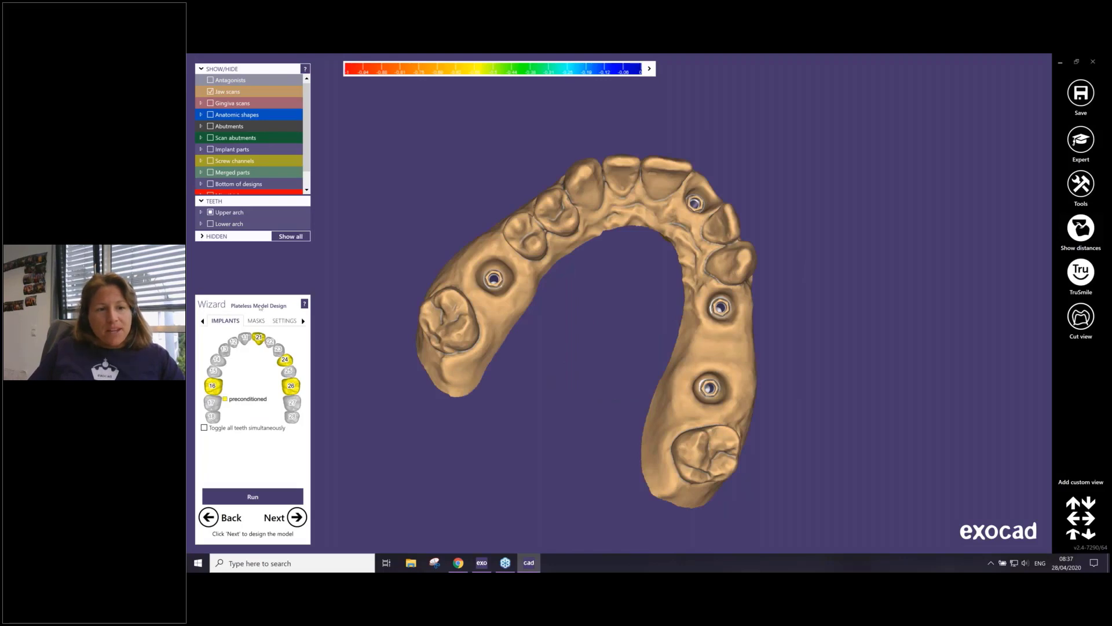
- Review the implant options, gingiva mask parameters and base settings of the plateless model design
left_click(285, 321)
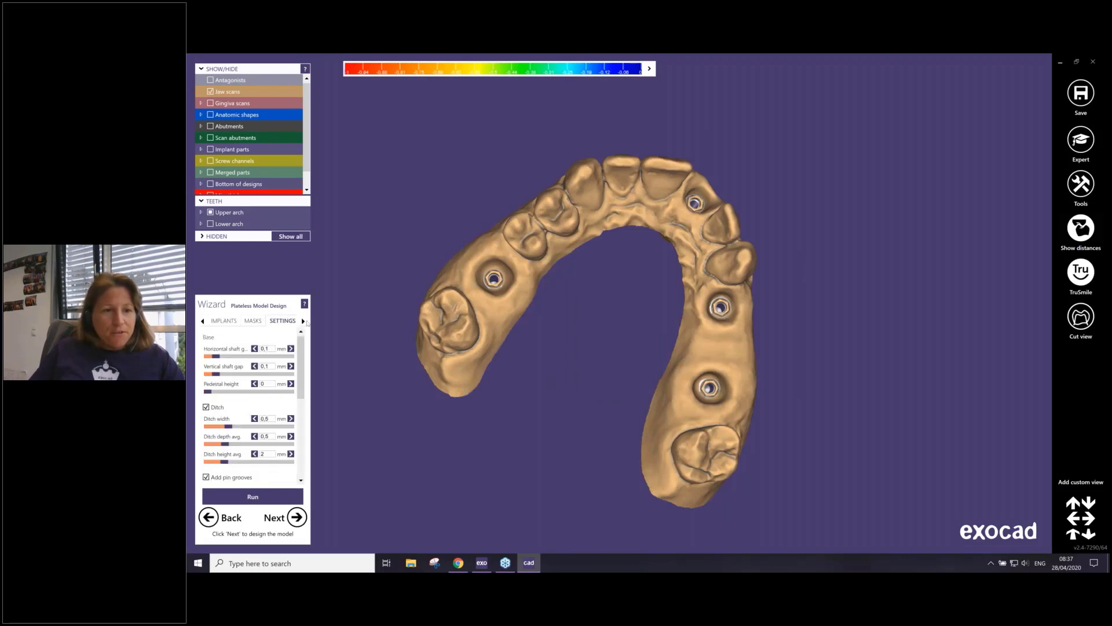
left_click(251, 321)
left_click(223, 320)
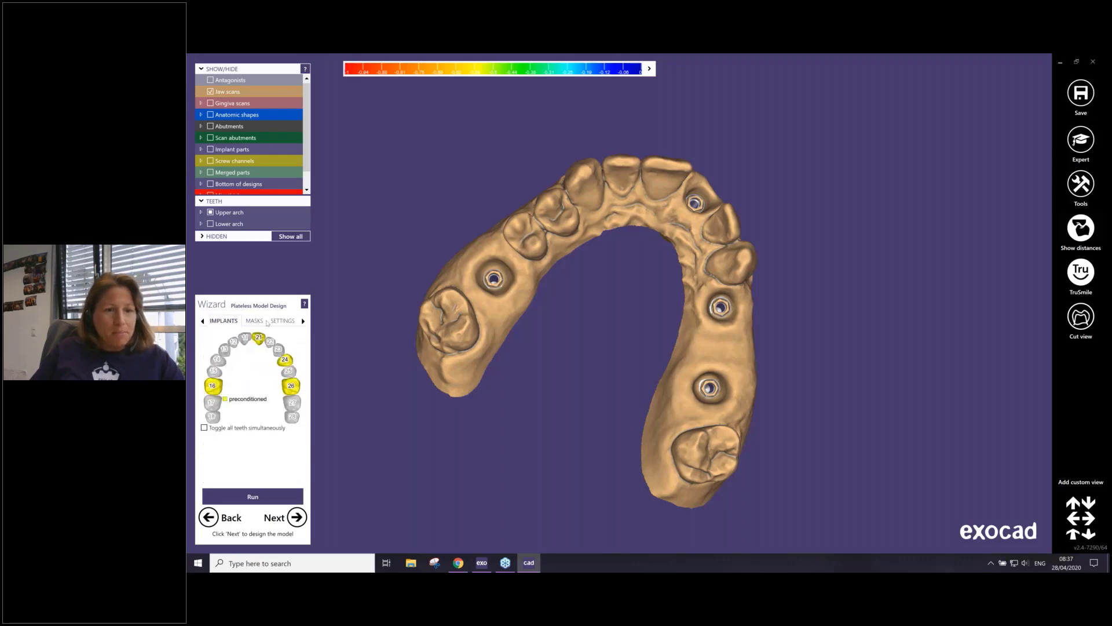
left_click(255, 321)
left_click(282, 320)
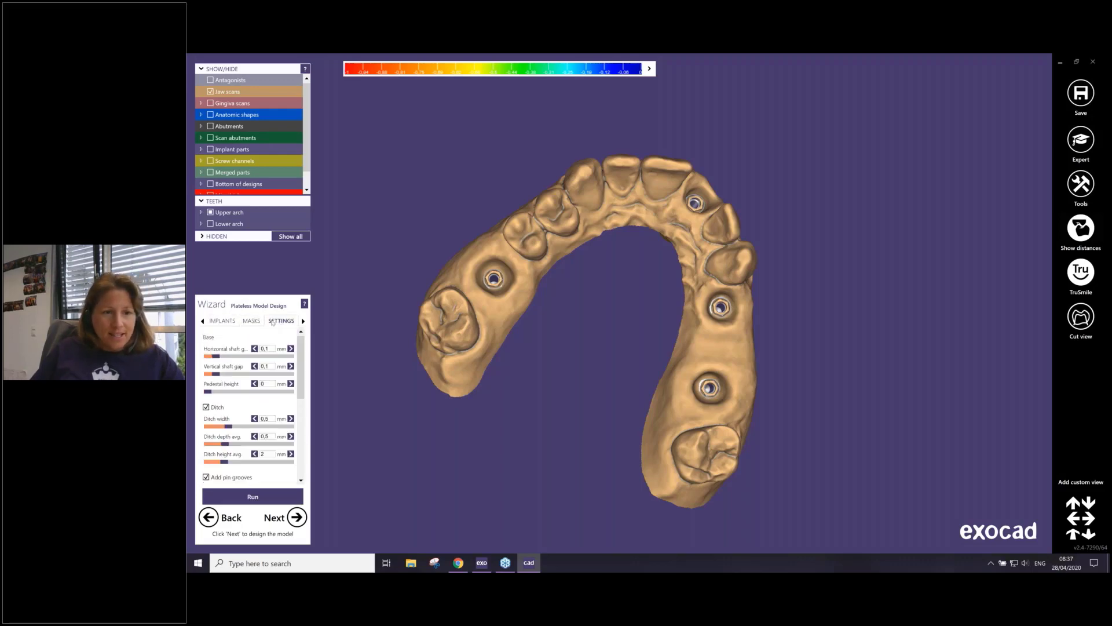
left_click(217, 321)
mouse_move(536, 295)
right_mouse_down()
mouse_move(533, 200)
mouse_move(524, 298)
right_mouse_up()
left_click(264, 321)
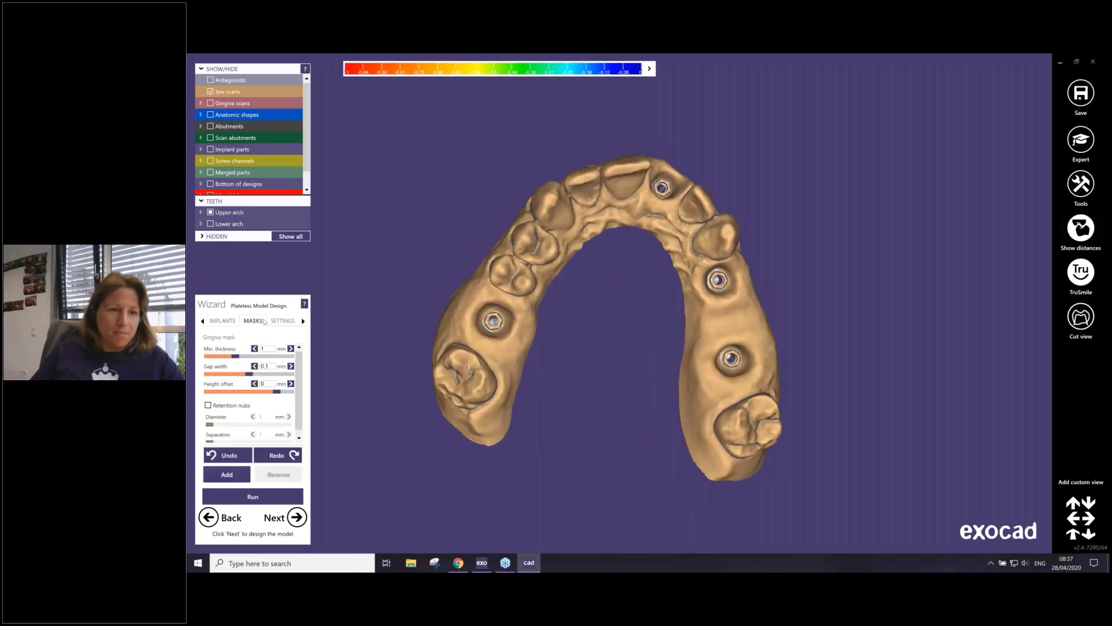
left_click(221, 322)
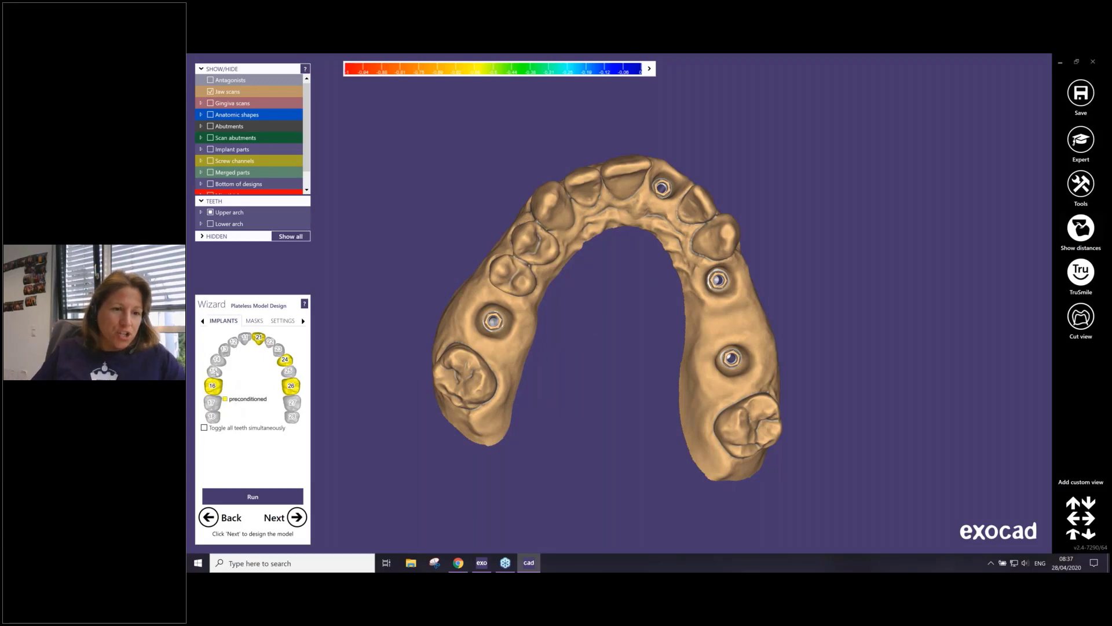
- Add a gingiva mask by outlining a closed boundary on the gingiva around the implant at tooth 16
left_click(254, 321)
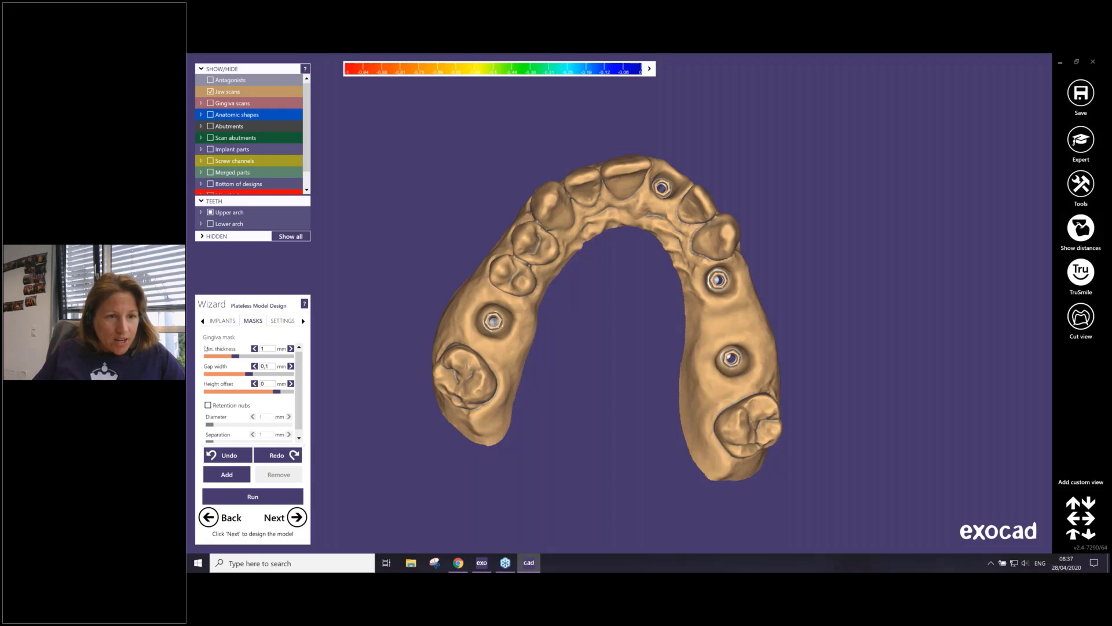
left_click(228, 477)
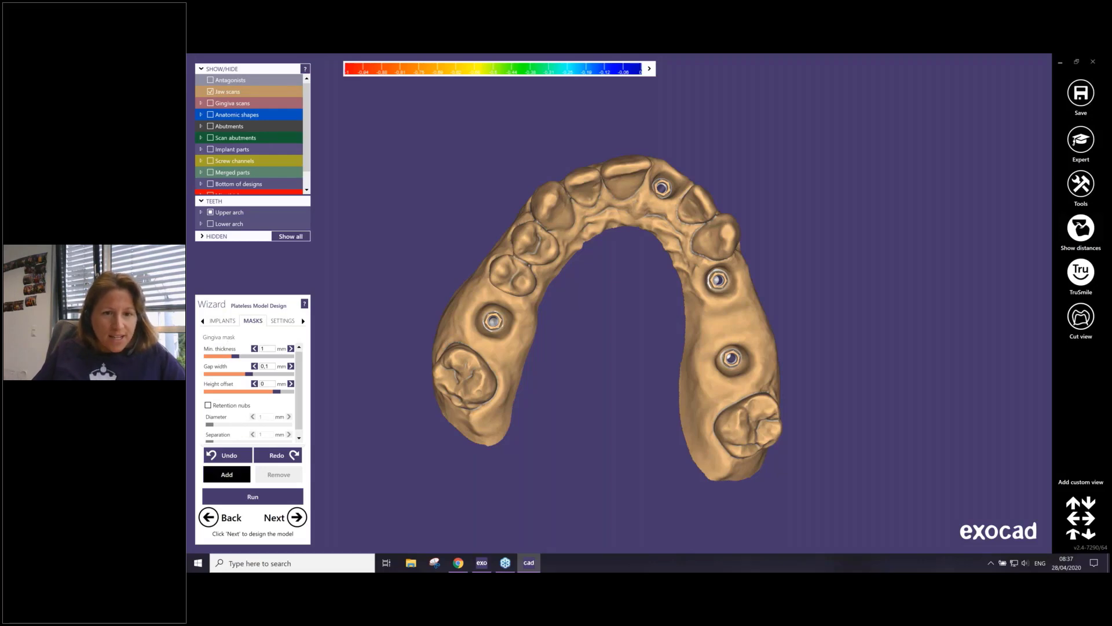
left_click(516, 300)
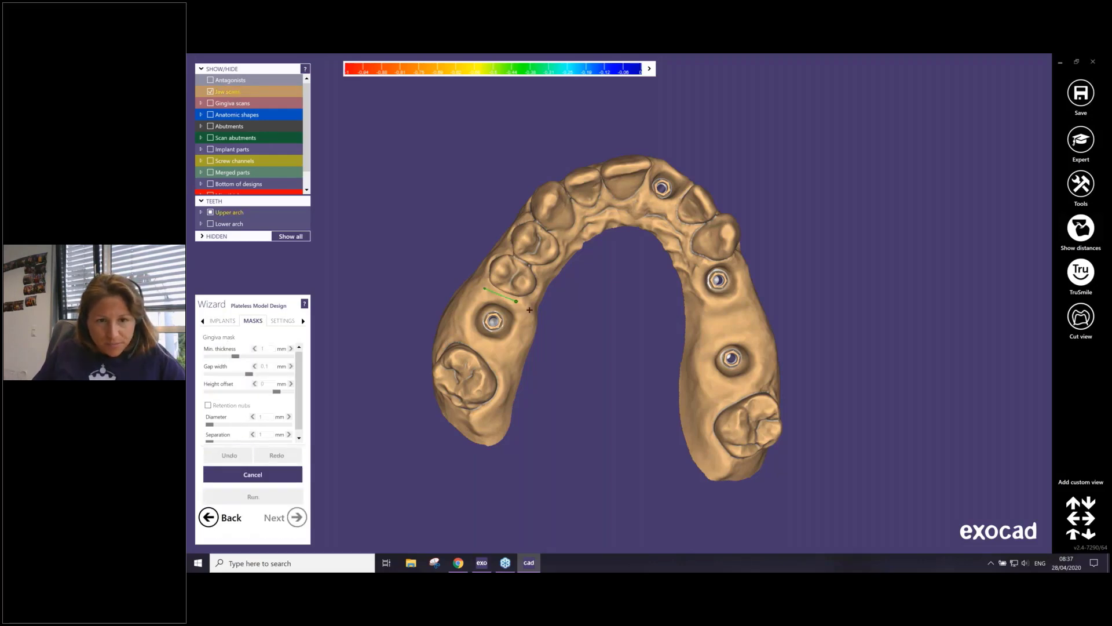
left_click(529, 310)
left_click(525, 342)
left_click(507, 358)
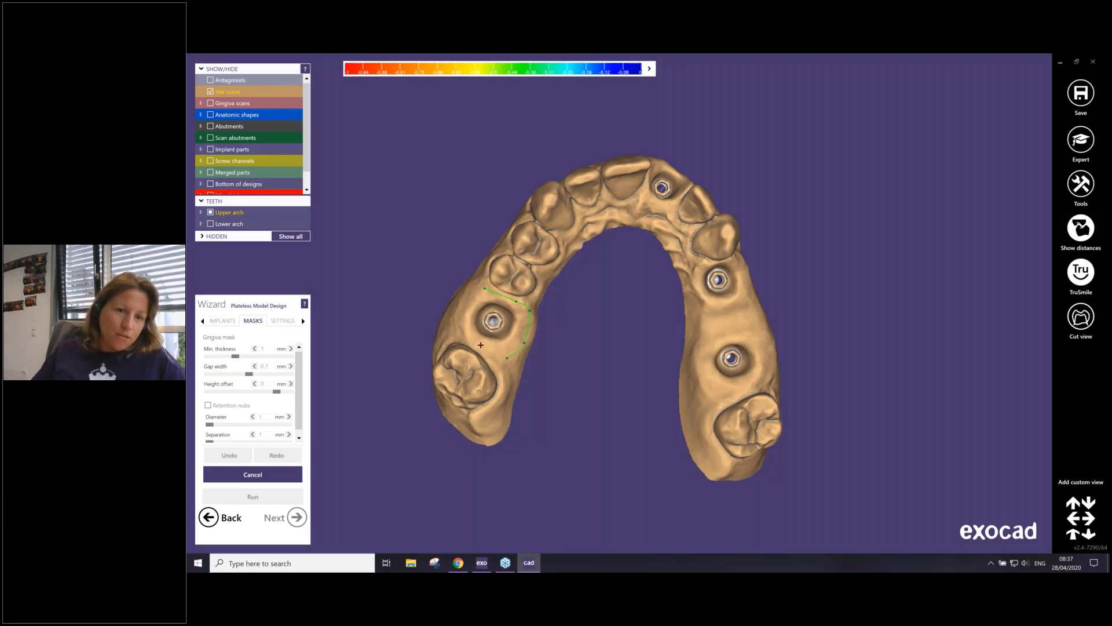
left_click(480, 345)
left_click(462, 323)
left_click(462, 305)
left_click(477, 290)
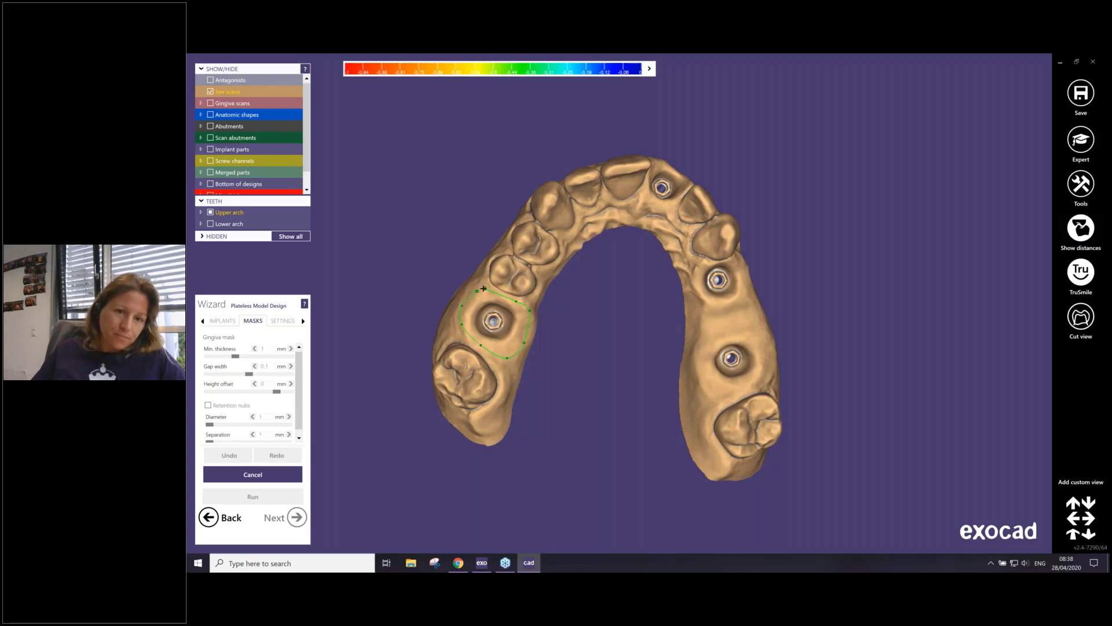
left_click(500, 295)
- Refine the gingiva mask outline around implant 16 by shifting its boundary points on the buccal side and next to the neighbouring teeth
right_click_drag(489, 257, 514, 302)
scroll(515, 302, "up", 3)
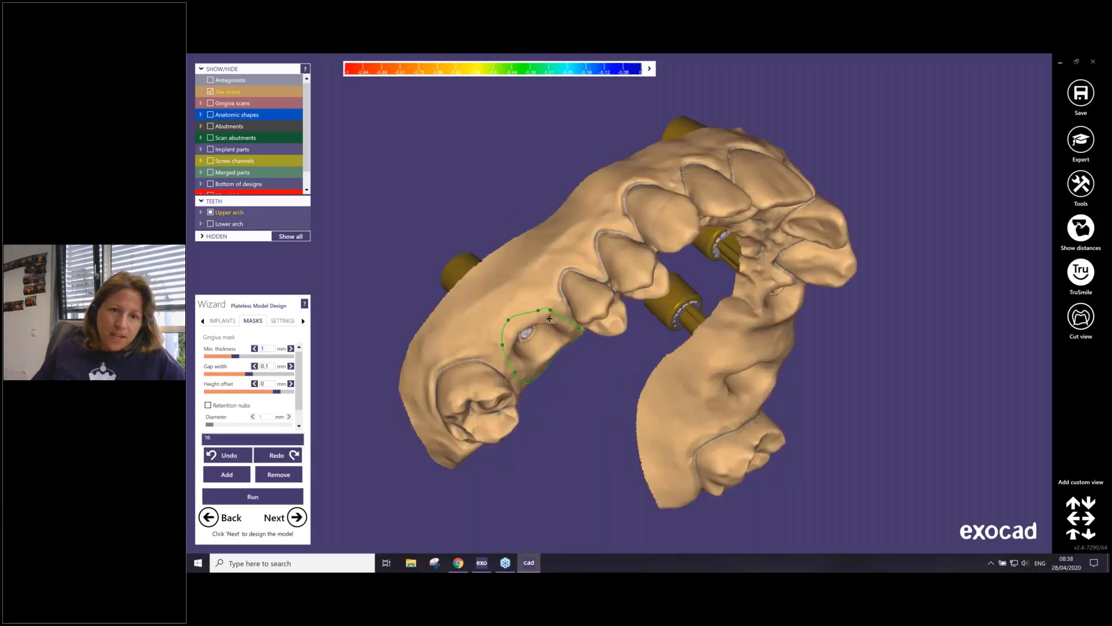
left_click_drag(528, 293, 528, 291)
left_click_drag(490, 348, 475, 347)
right_click_drag(510, 315, 470, 203)
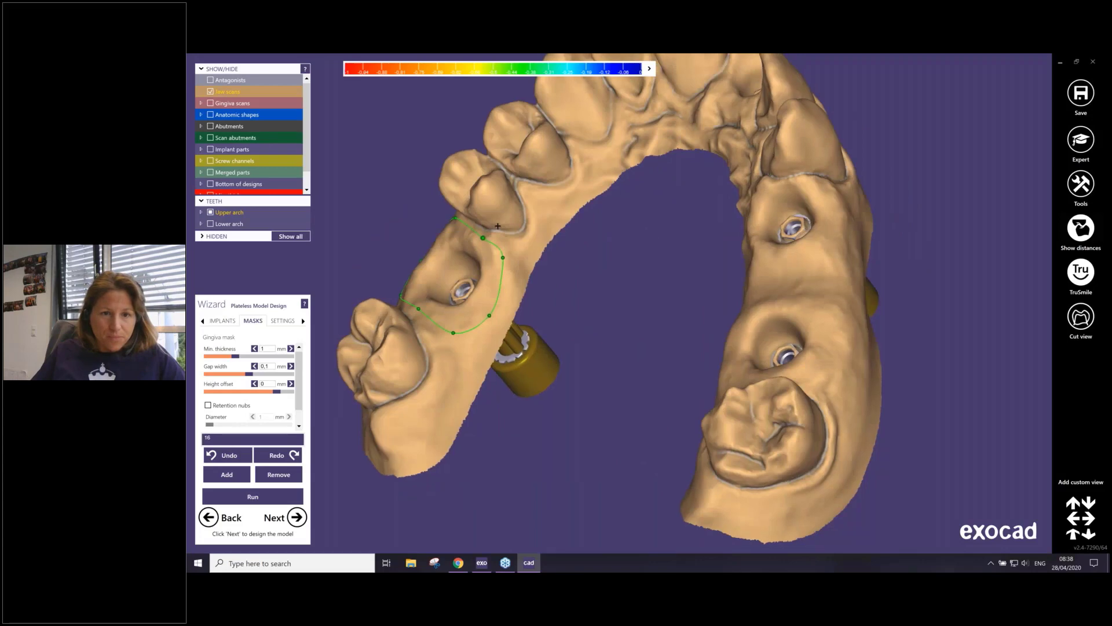
right_click_drag(470, 261, 491, 298)
left_click_drag(410, 282, 415, 294)
right_click_drag(451, 342, 440, 261)
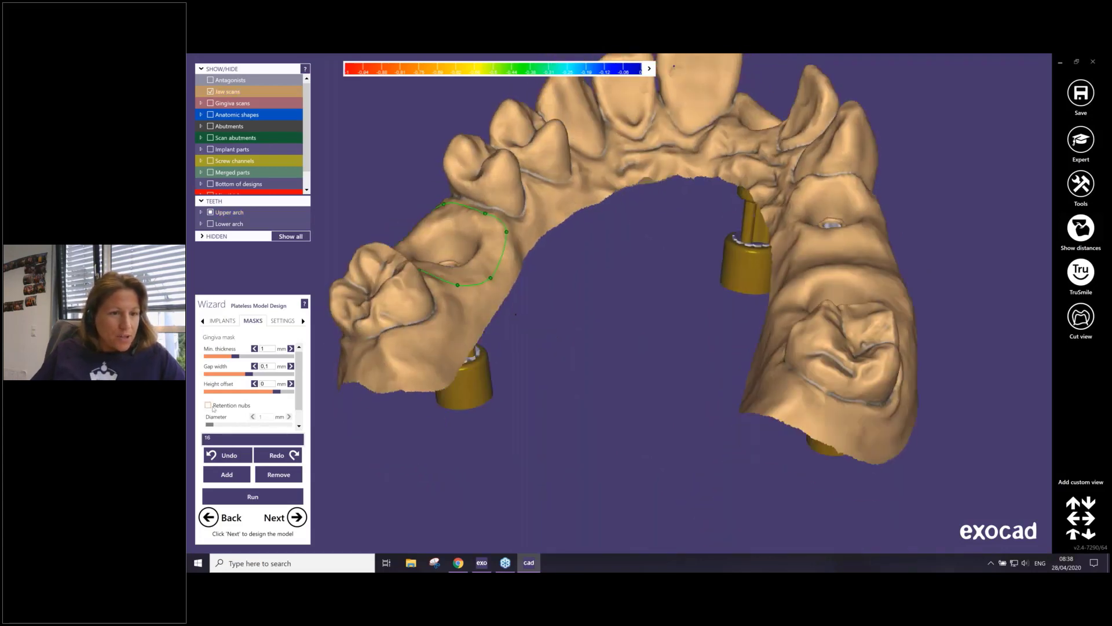
- Generate the plateless upper model with the gingiva mask at tooth 16, and look at it from the occlusal side
scroll(293, 379, "down", 1)
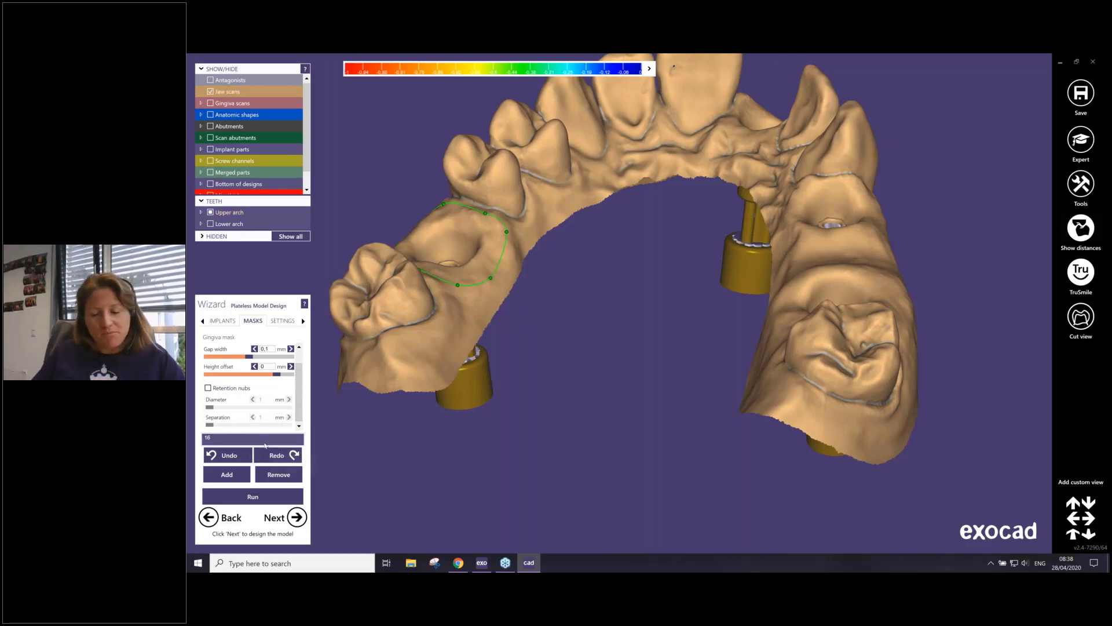
left_click(253, 497)
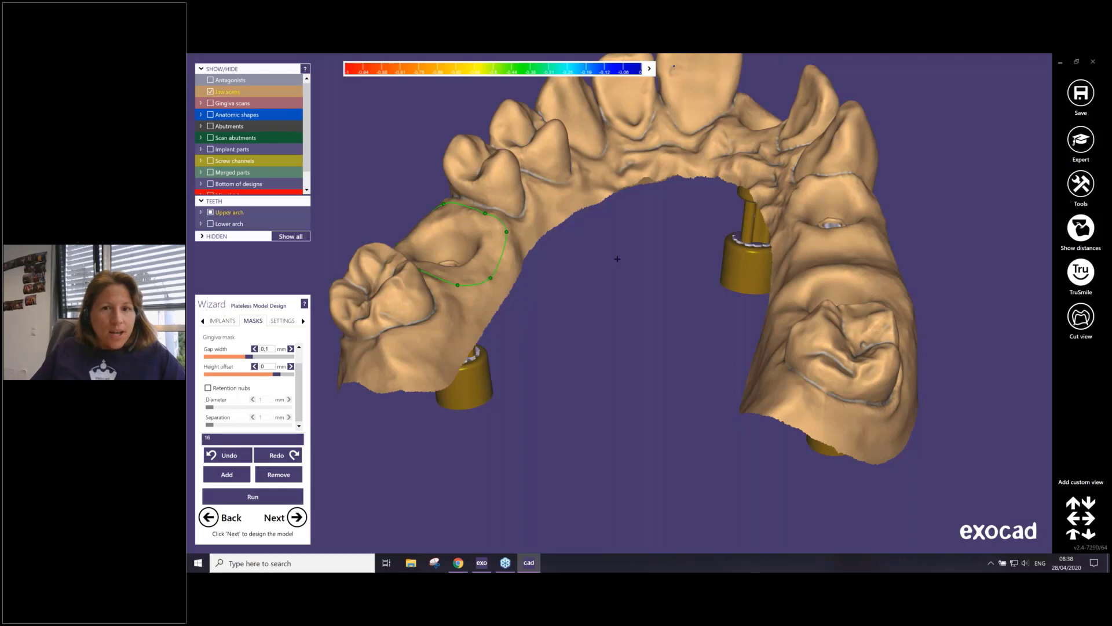
left_click(252, 497)
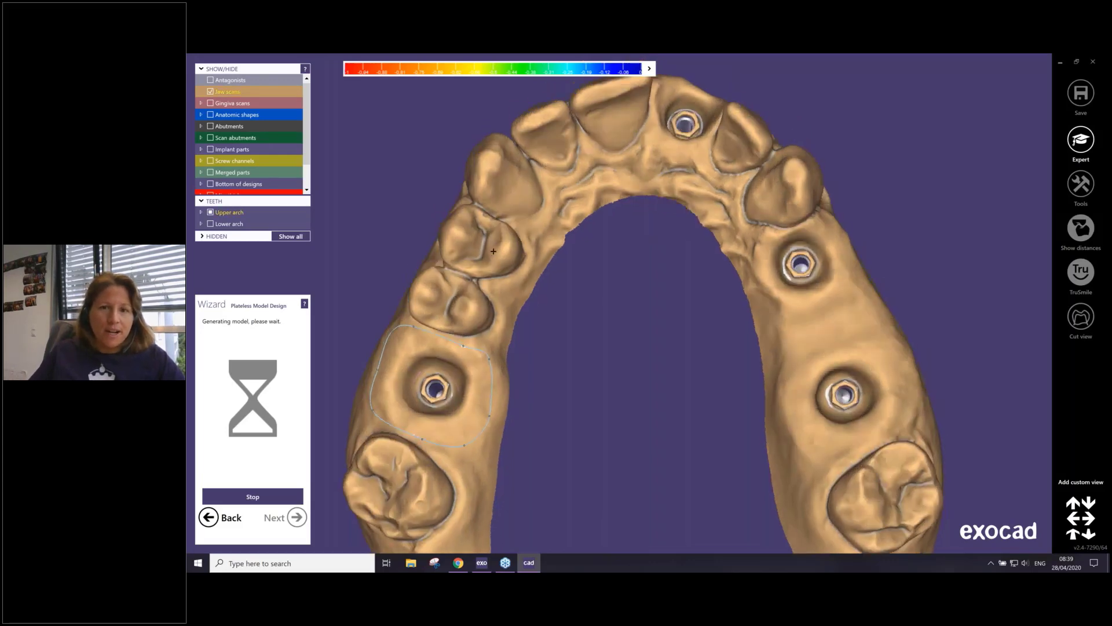
scroll(651, 238, "down", 4)
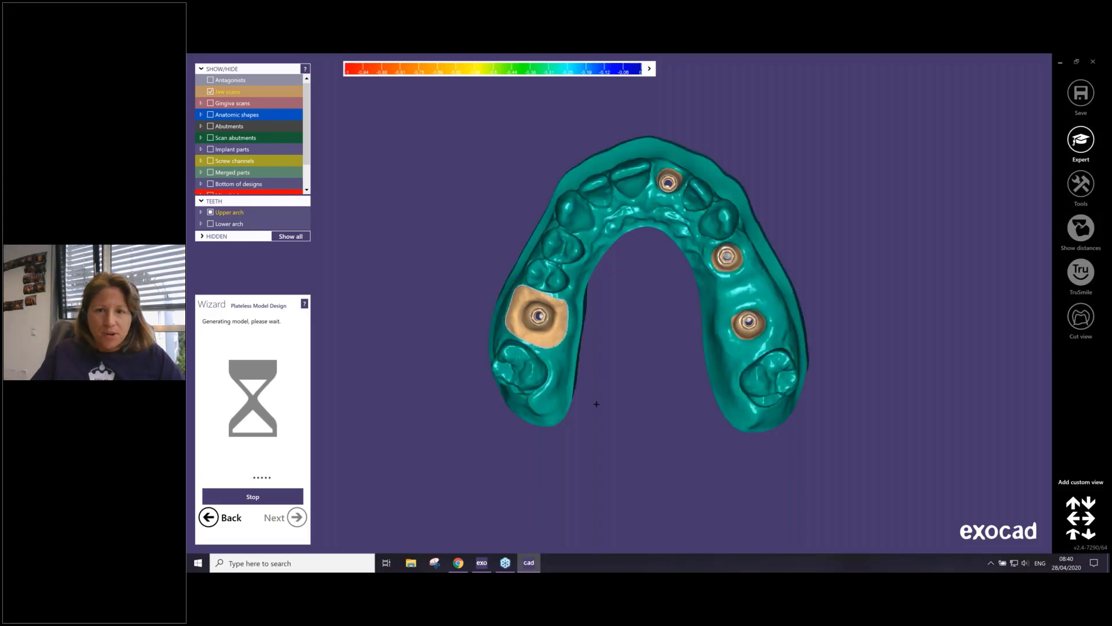
mouse_move(616, 464)
right_mouse_down()
mouse_move(616, 444)
mouse_move(614, 455)
right_mouse_up()
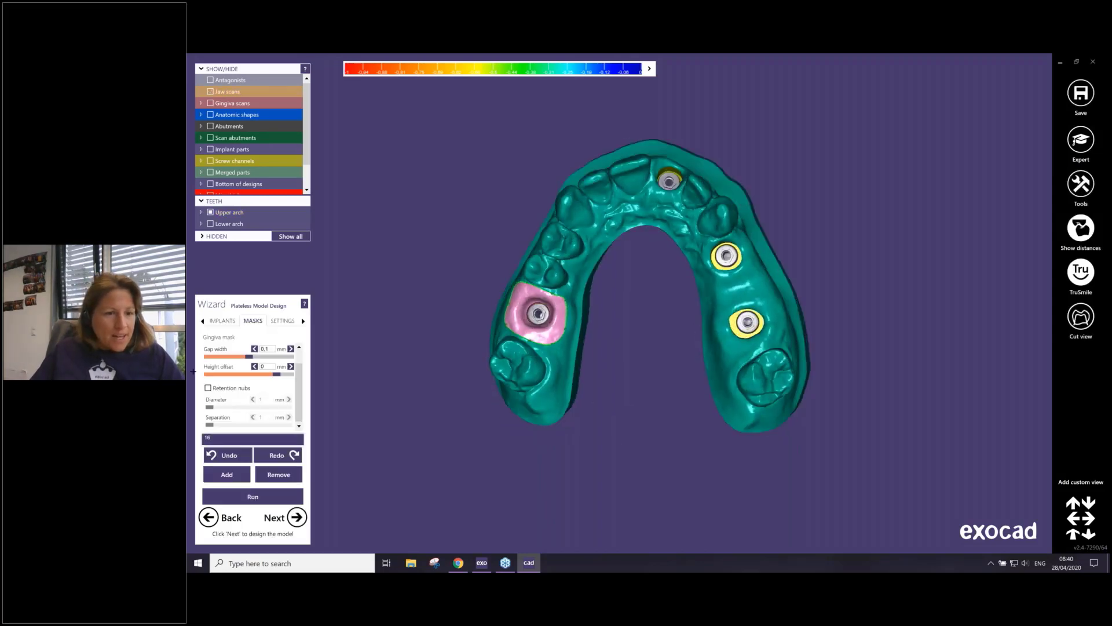
- Change the implant type at tooth 21 to Abutment die and at tooth 26 to unconditioned
left_click(223, 321)
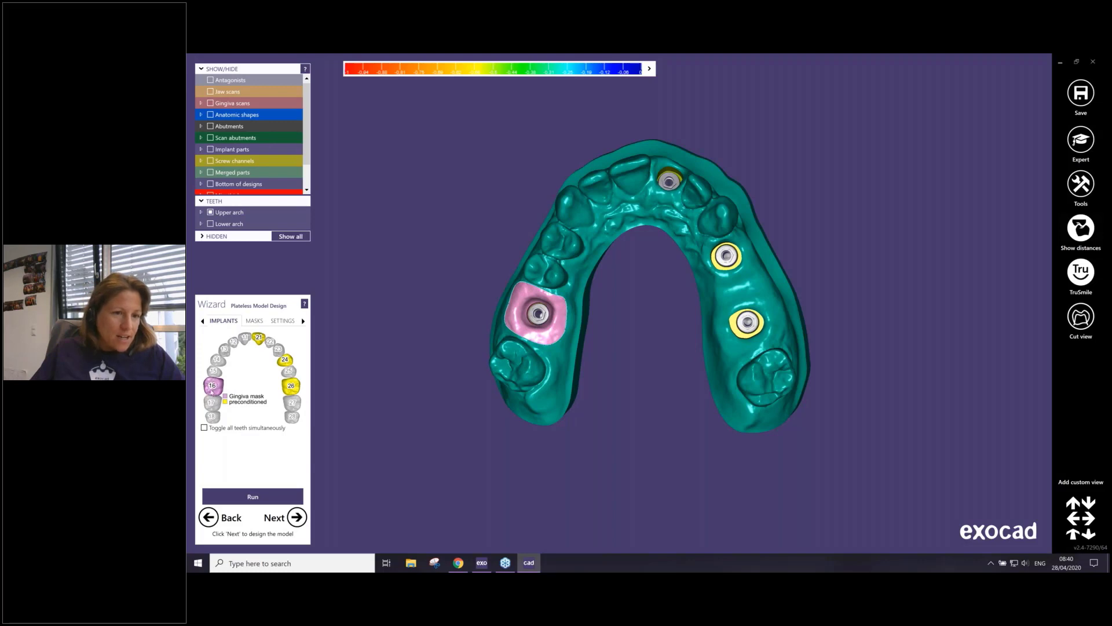
left_click(259, 340)
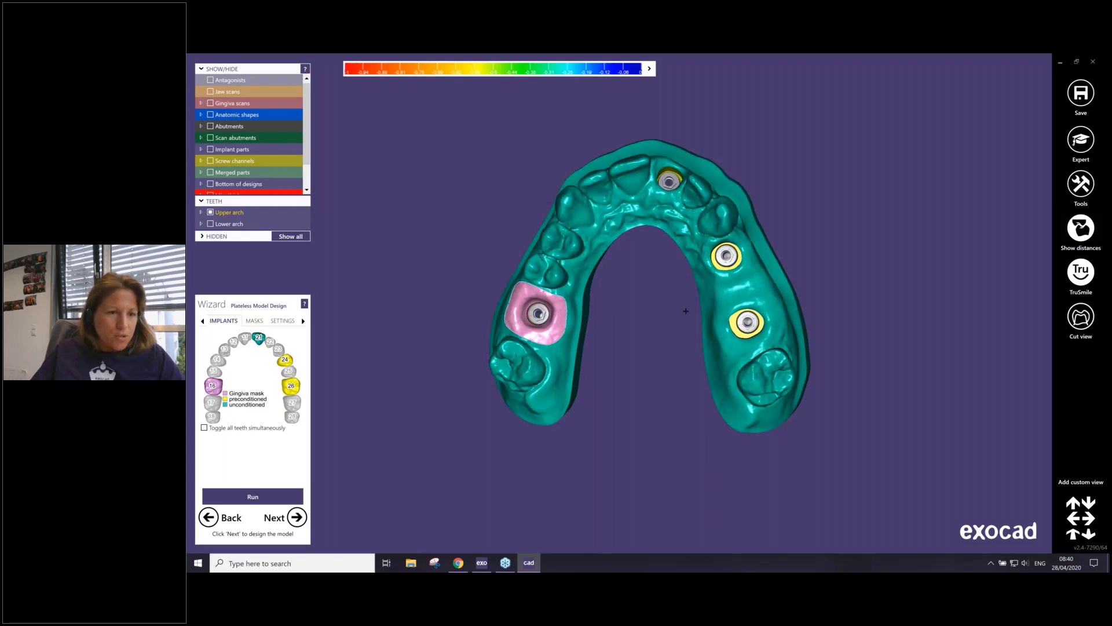
left_click(259, 337)
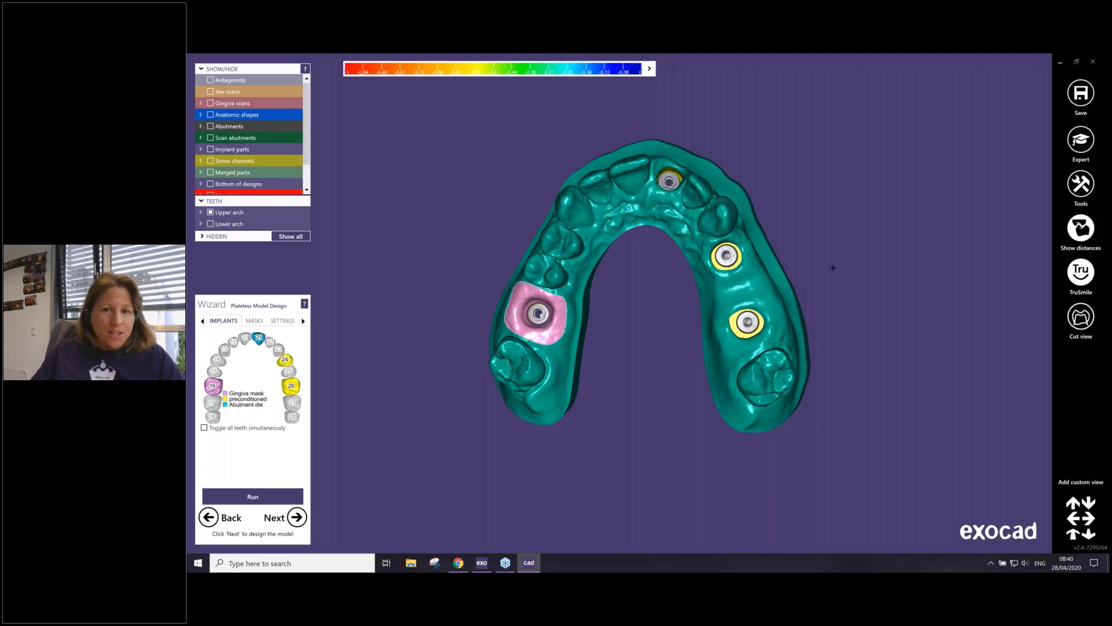
right_click_drag(708, 245, 687, 233)
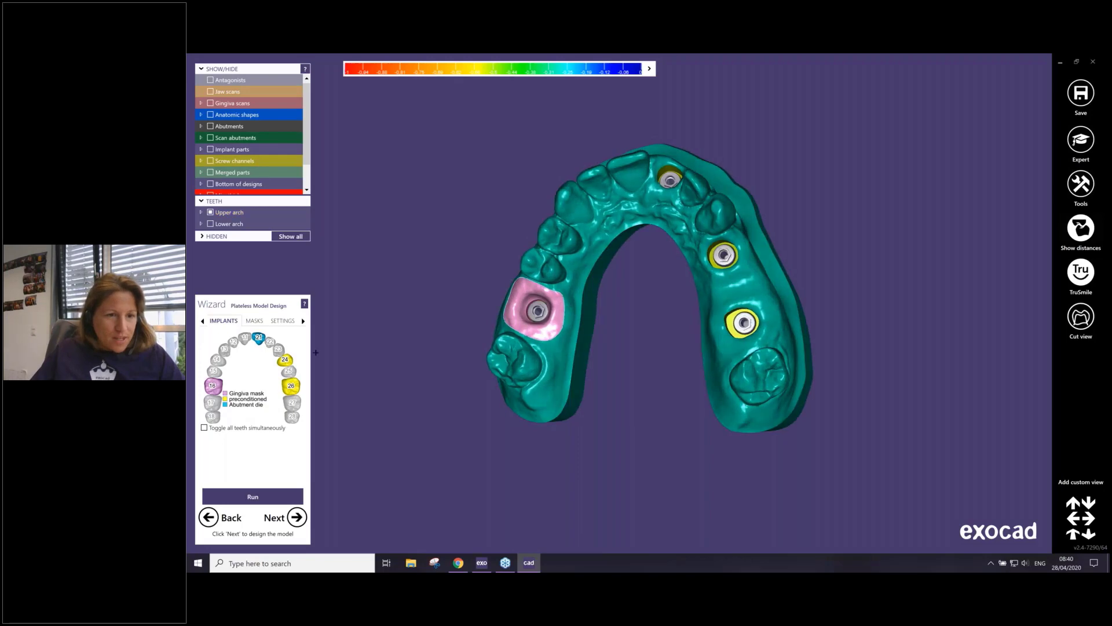
left_click(291, 385)
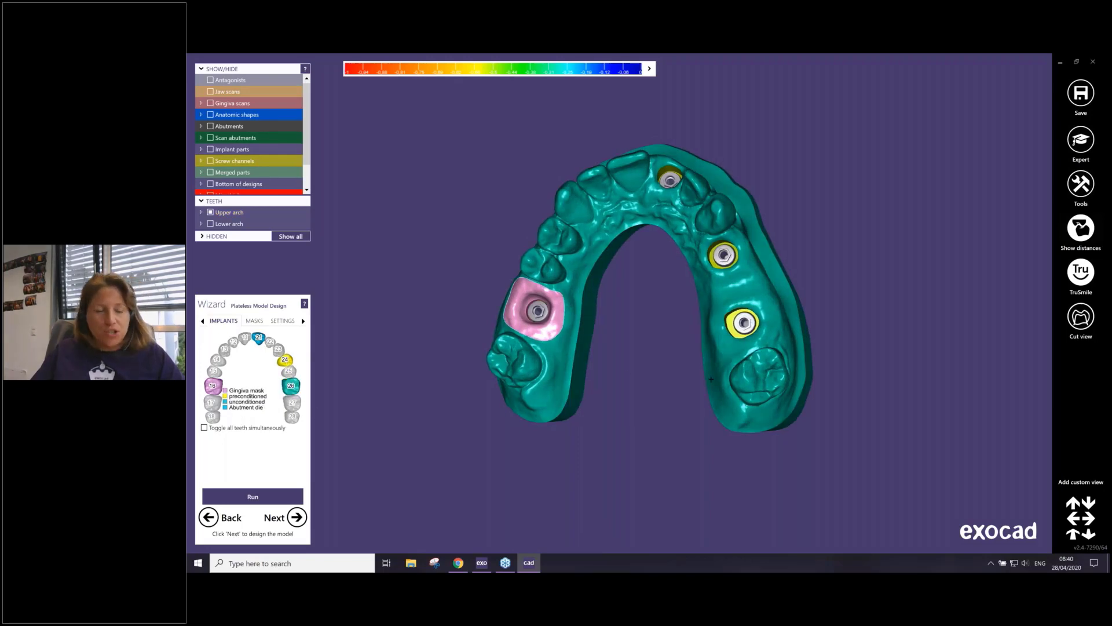
mouse_move(710, 379)
right_mouse_down()
mouse_move(716, 338)
mouse_move(726, 382)
right_mouse_up()
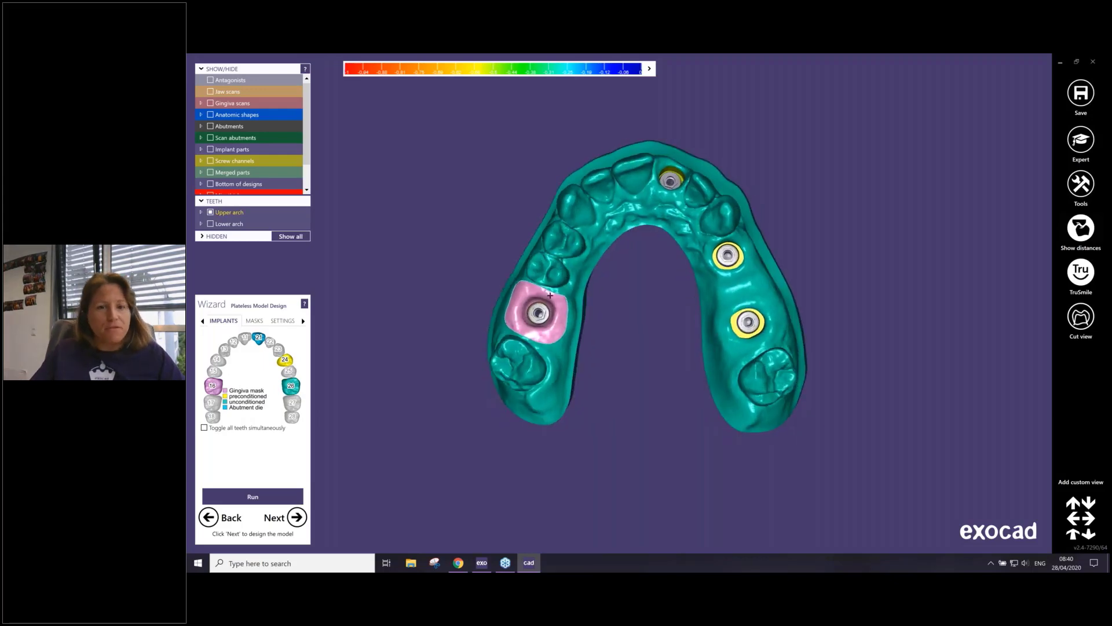
- Regenerate the plateless model with the changed implant types, and review its base, hollow model, lab analog and gingiva mask settings
left_click(282, 320)
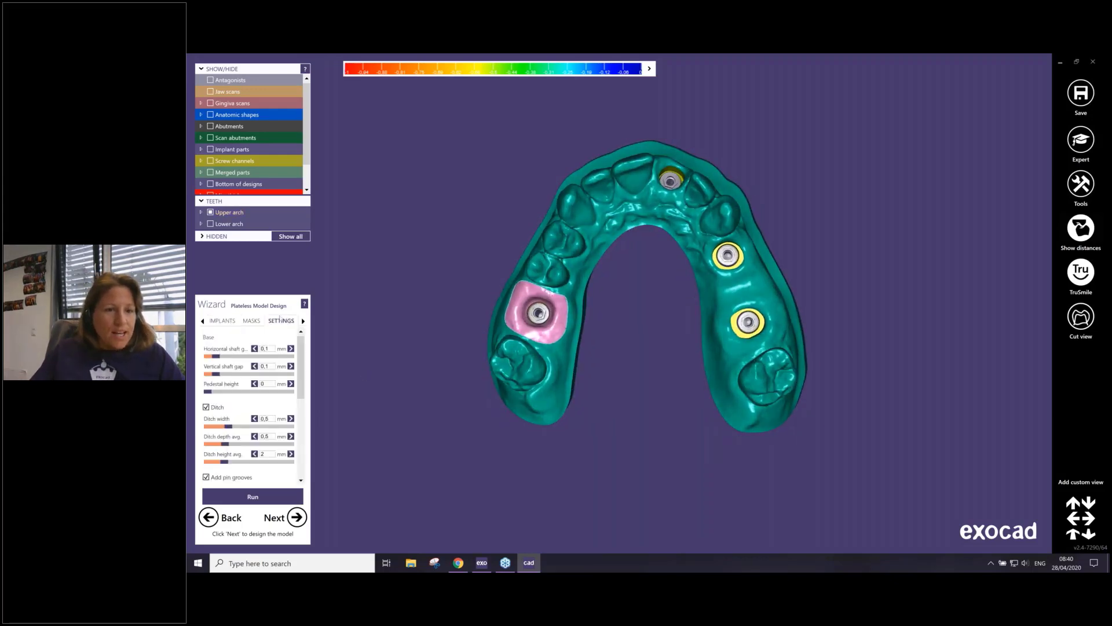
right_click_drag(442, 365, 439, 359)
left_click(253, 497)
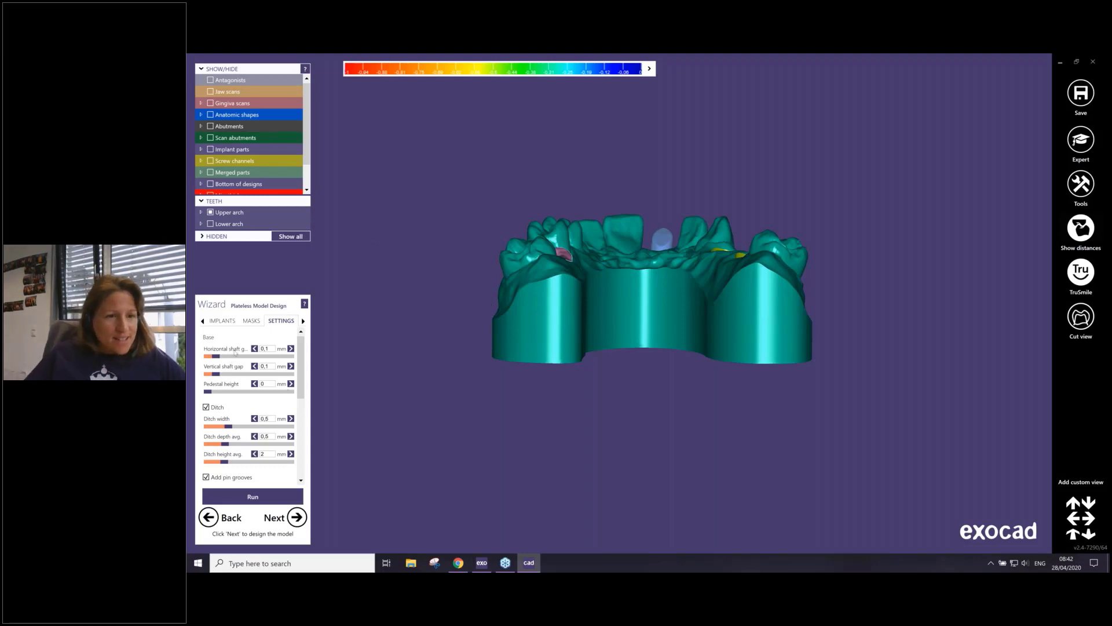
left_click_drag(303, 373, 317, 463)
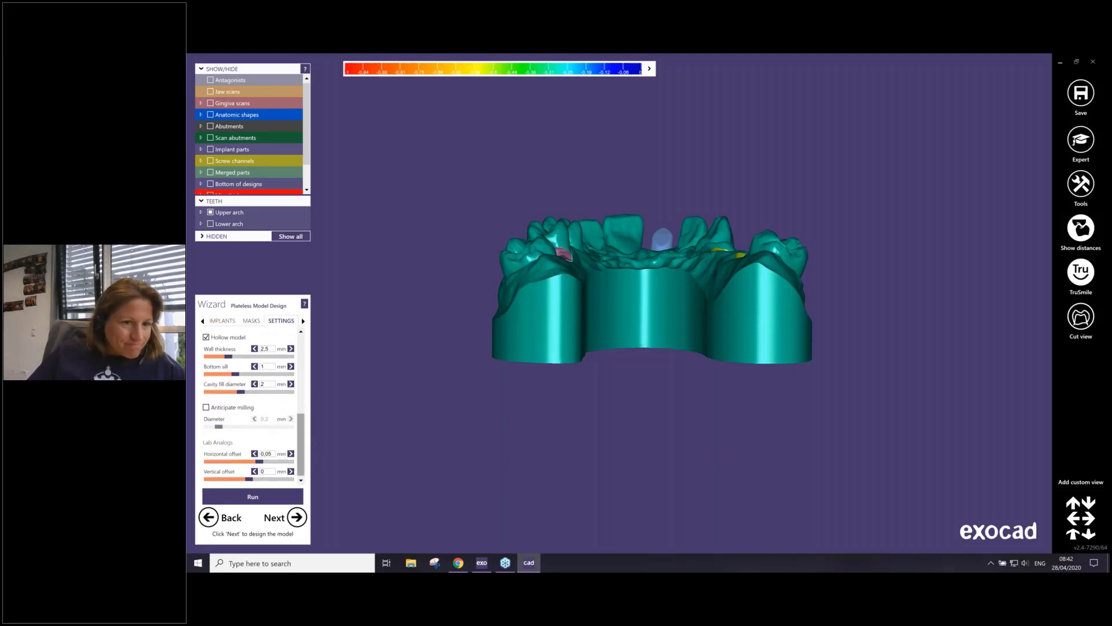
right_click_drag(489, 372, 488, 405)
left_click_drag(302, 435, 316, 358)
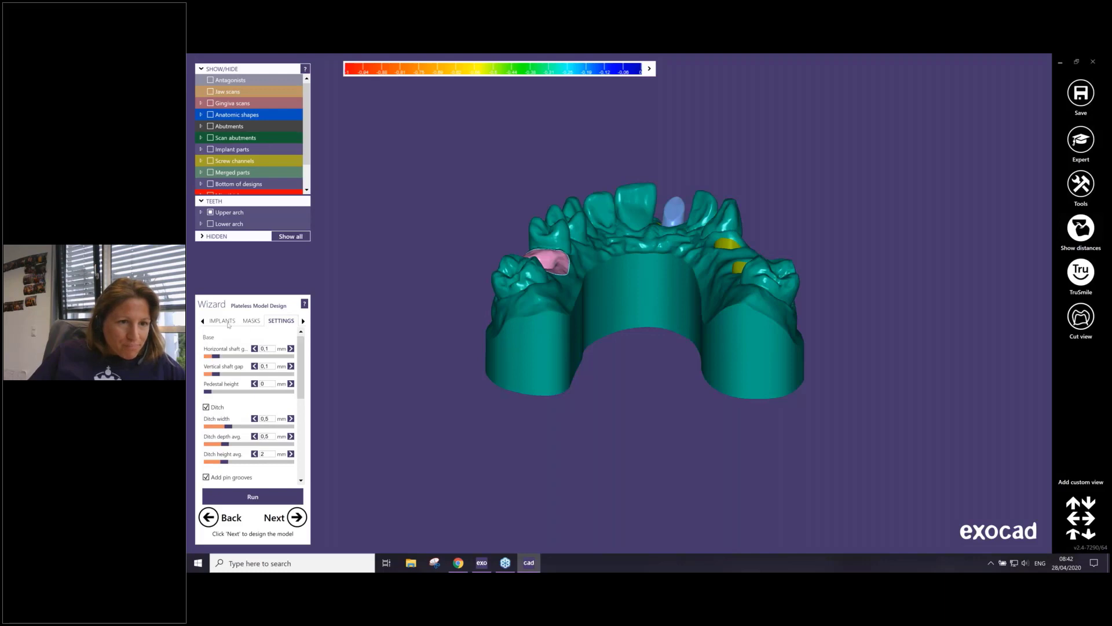
left_click(255, 324)
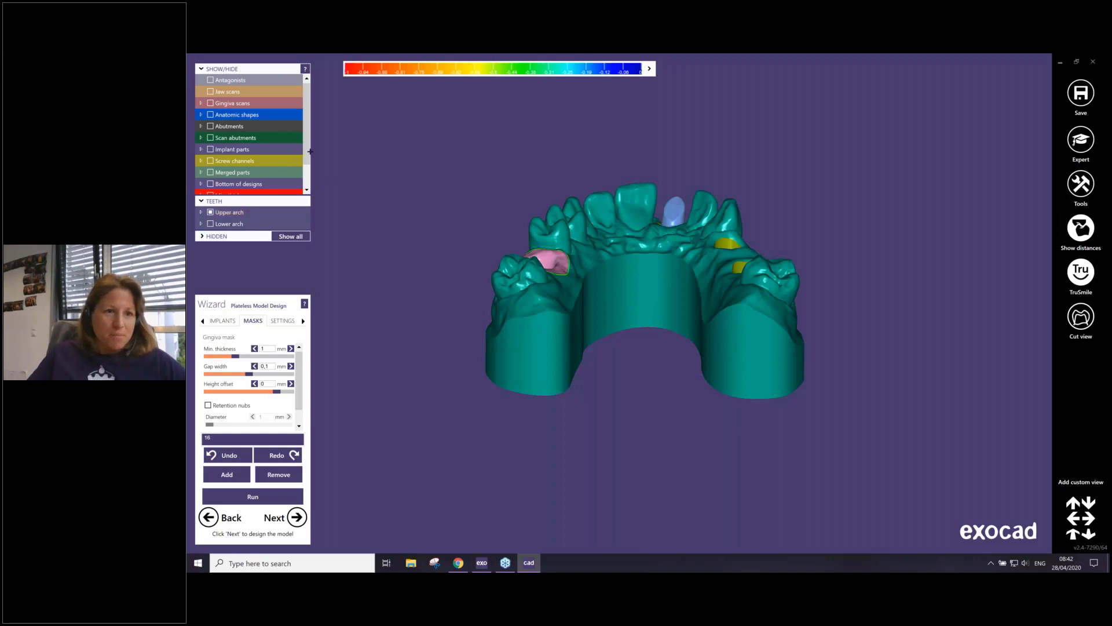
- Show the abutments, hide the transparent blanks around them, and examine the abutments on the model from the occlusal and front sides
scroll(310, 166, "down", 2)
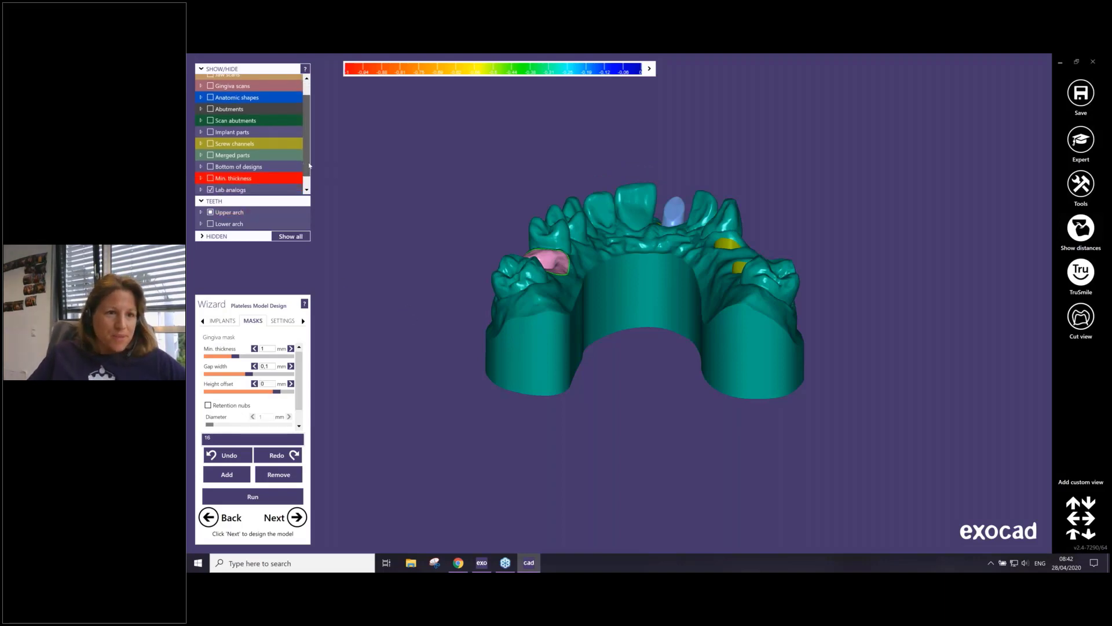
left_click(211, 111)
right_click_drag(509, 136, 544, 194)
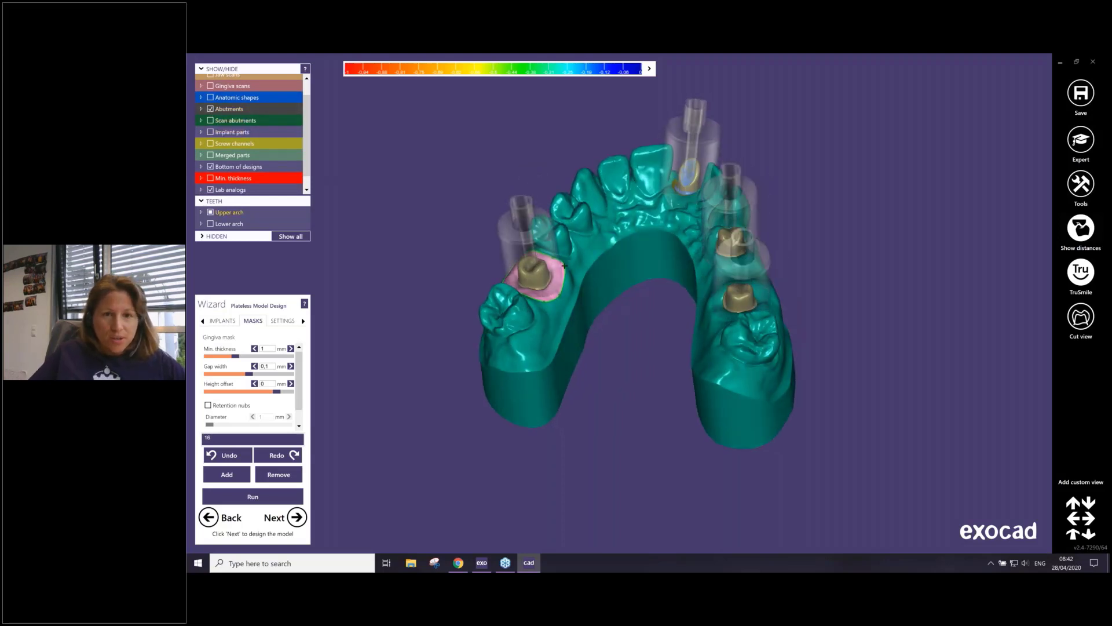
middle_click(525, 231, "ctrl")
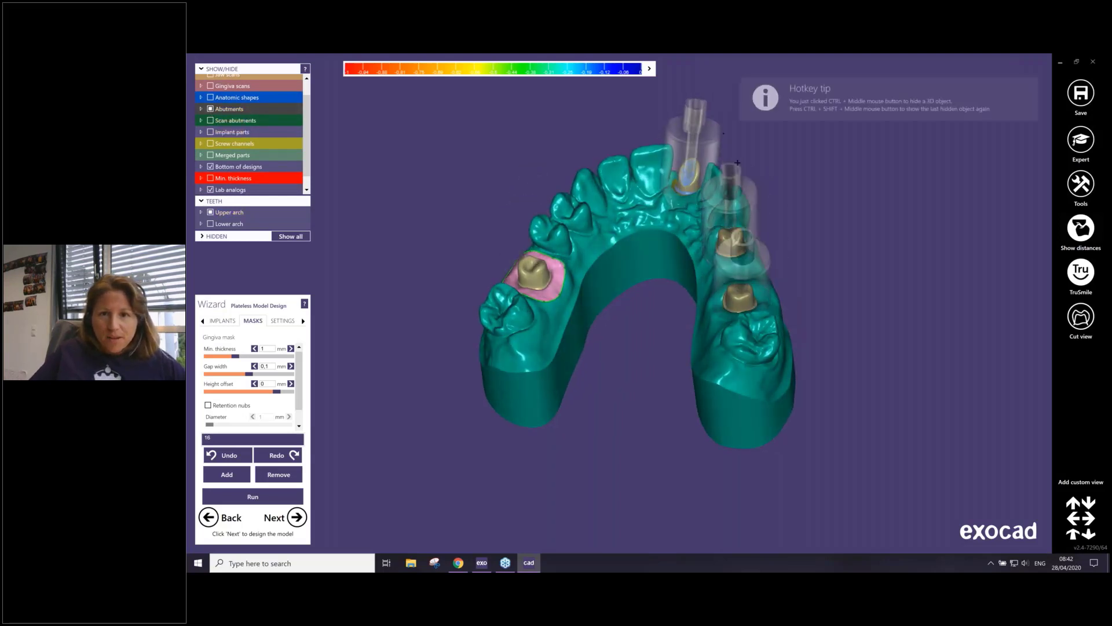
middle_click(692, 150, "ctrl")
middle_click(745, 226, "ctrl")
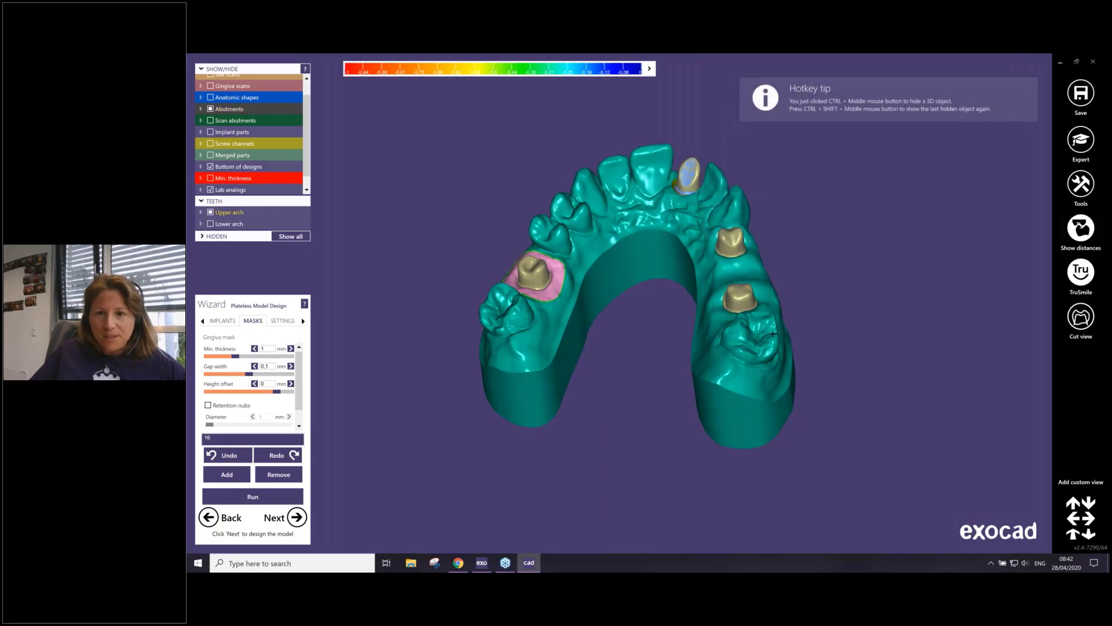
right_click_drag(773, 333, 745, 347)
scroll(659, 395, "up", 4)
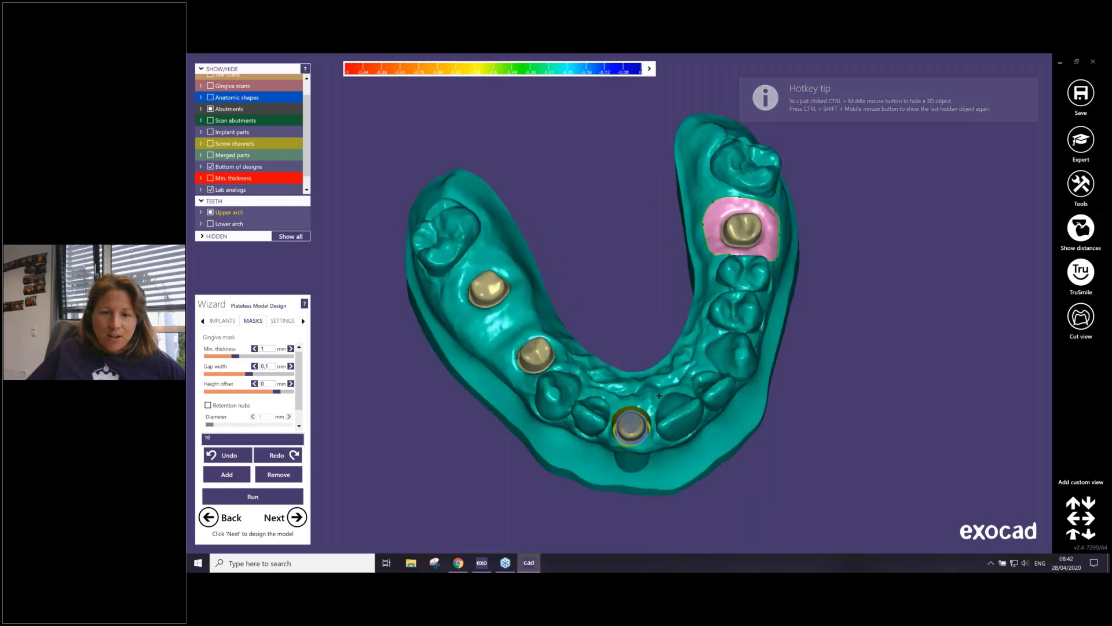
scroll(659, 395, "up", 1)
right_click_drag(659, 396, 617, 296)
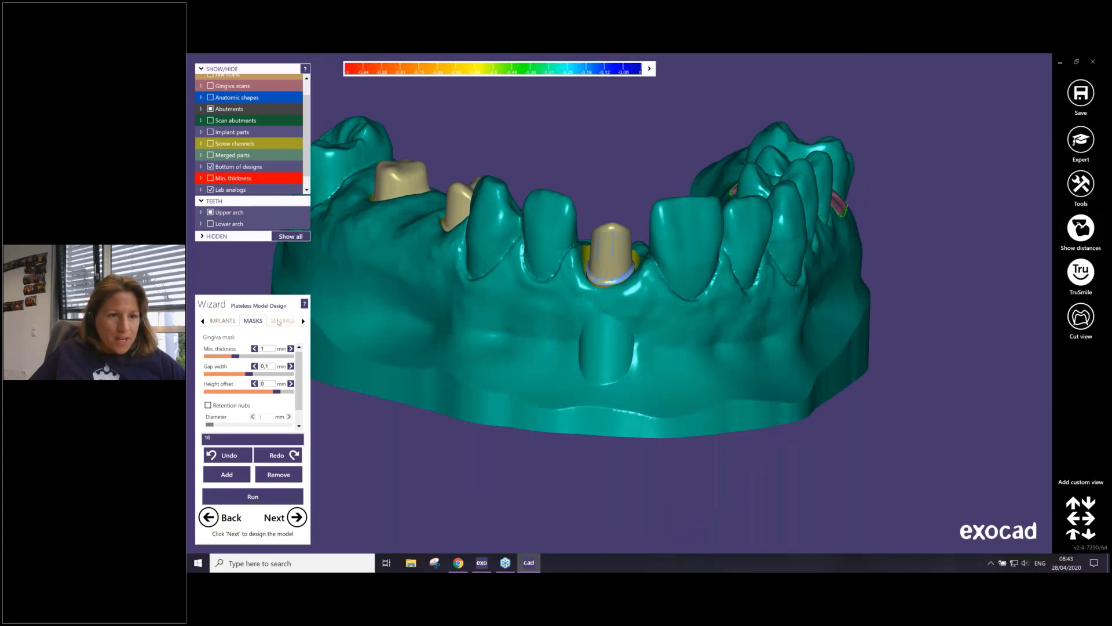
- Review the implant types and the base, hollow model, lab analog and gingiva mask settings, and examine the model from the occlusal side
left_click(222, 321)
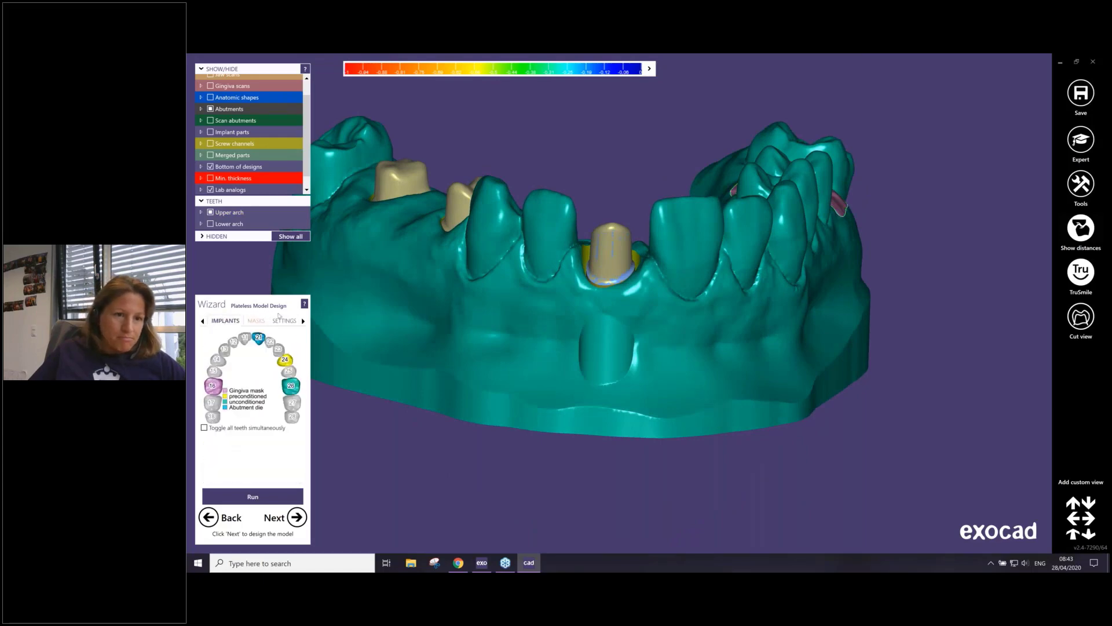
left_click(292, 321)
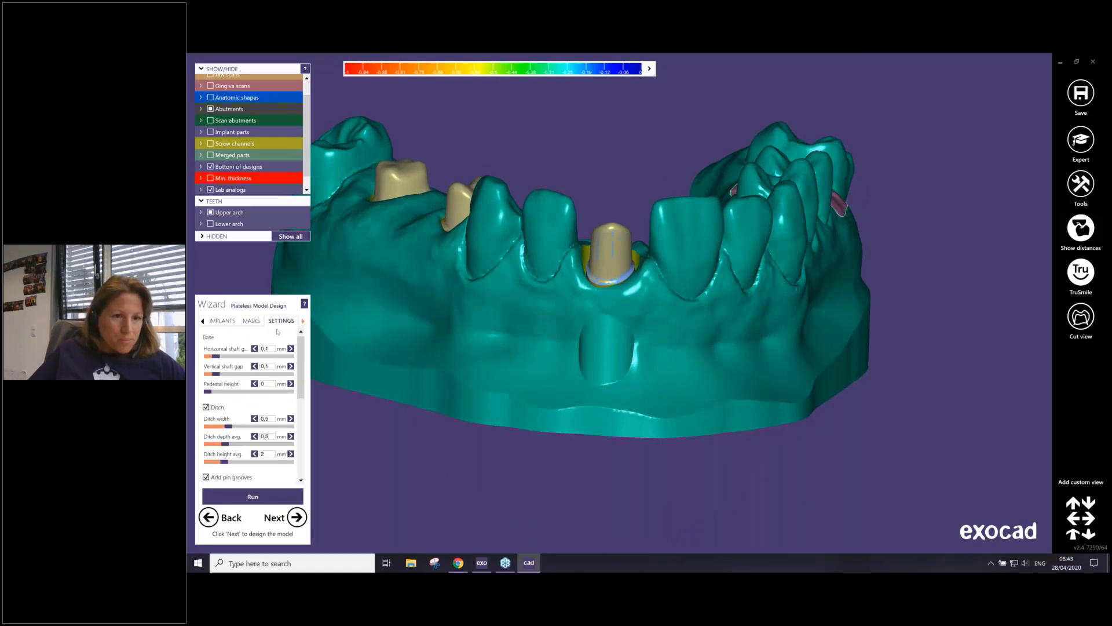
left_click_drag(301, 397, 301, 475)
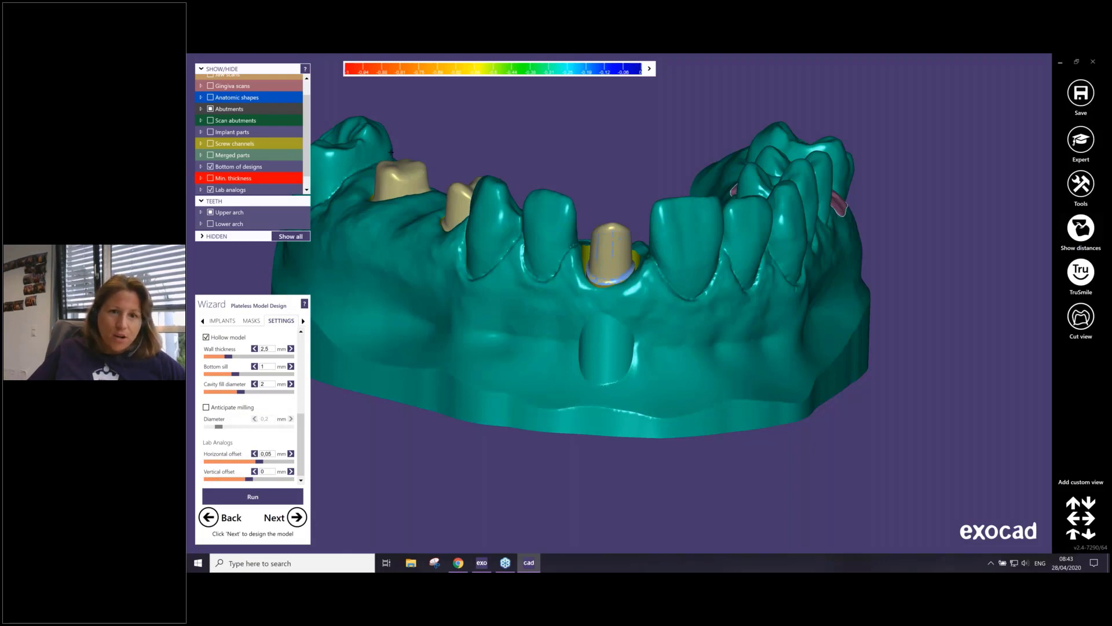
right_click_drag(391, 152, 351, 362)
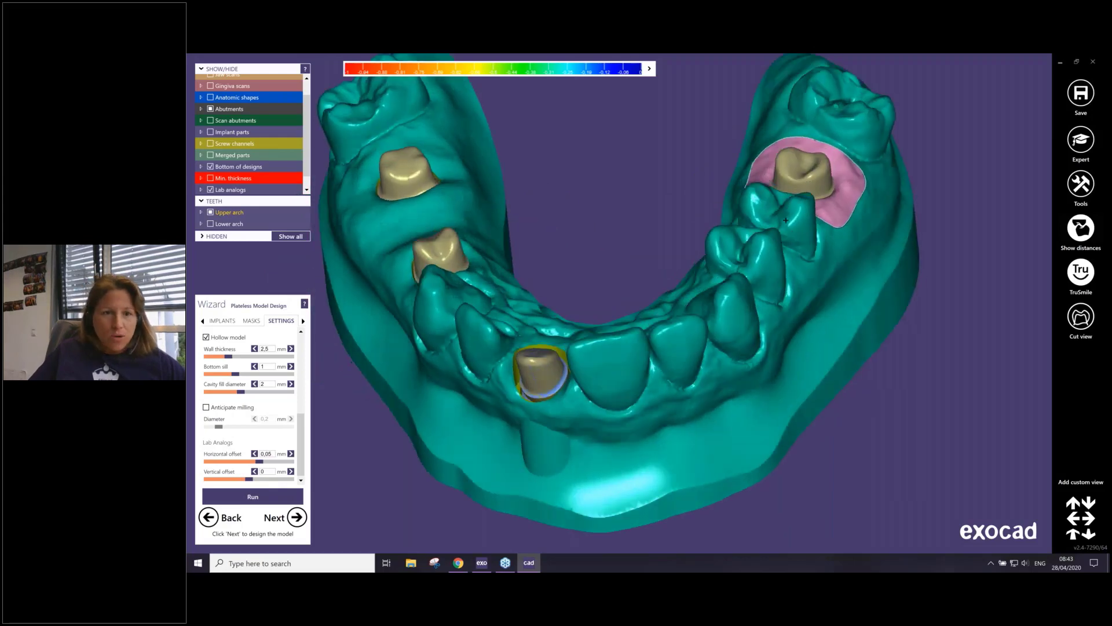
scroll(311, 386, "up", 1)
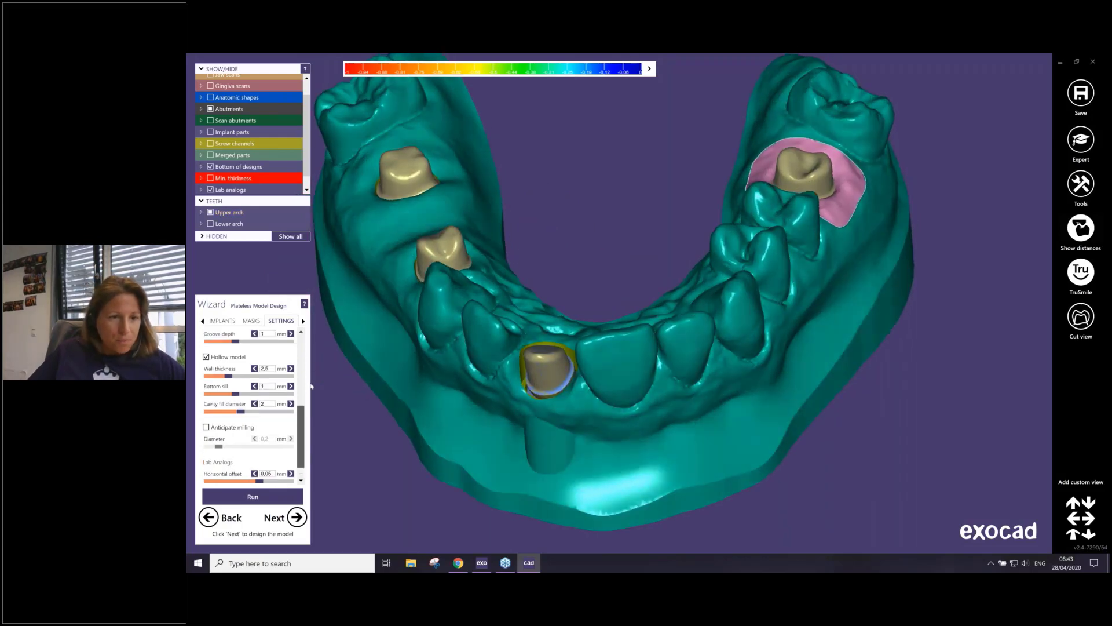
left_click(225, 321)
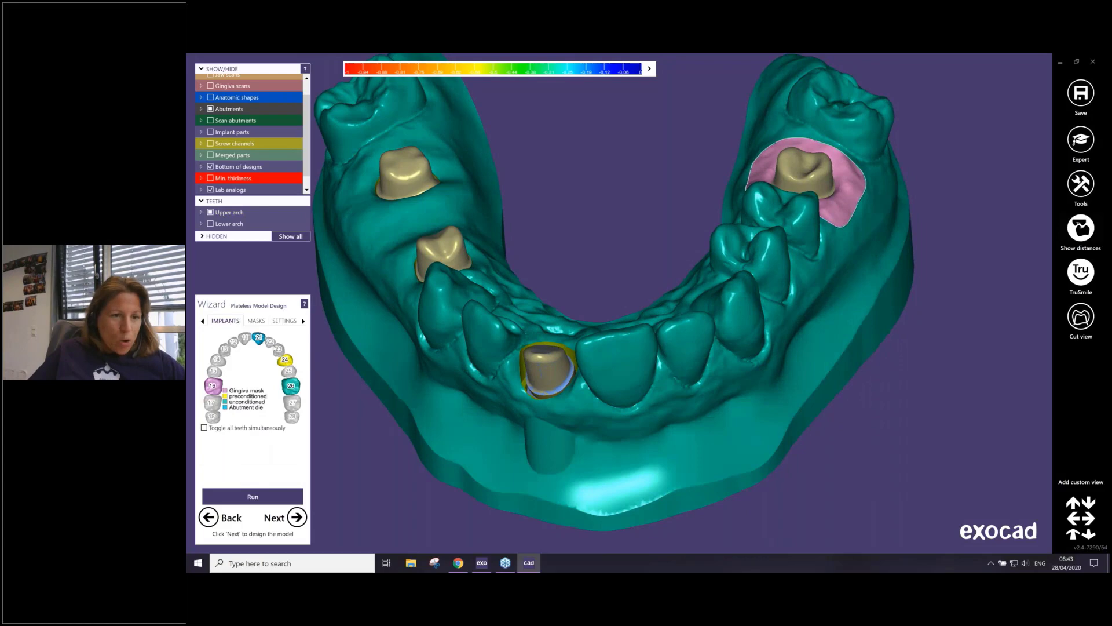
left_click(256, 321)
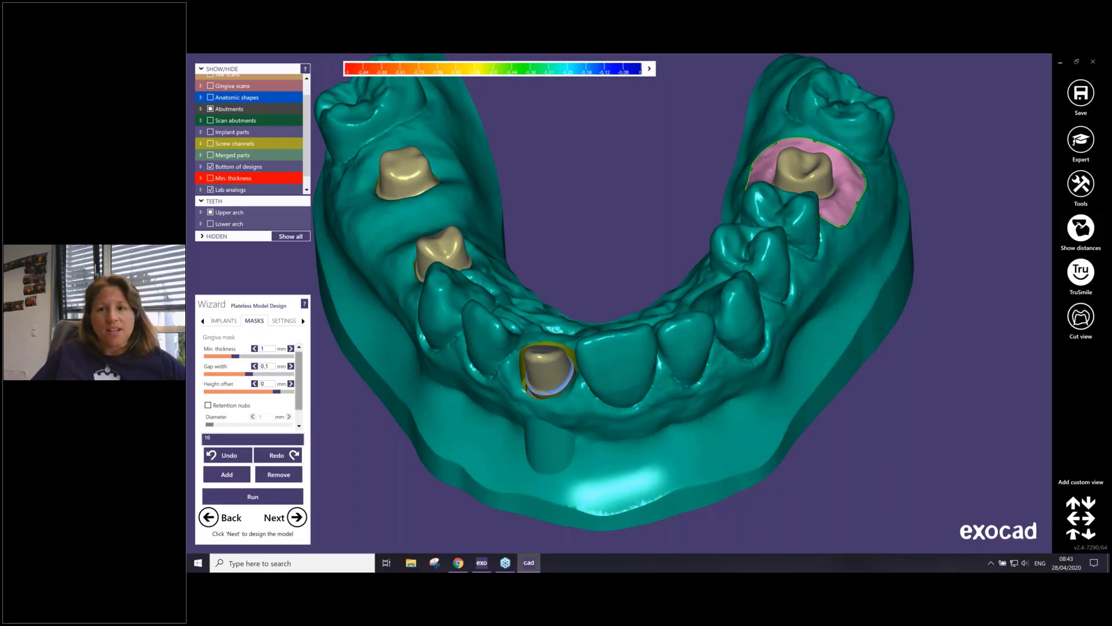
right_click_drag(811, 144, 794, 215)
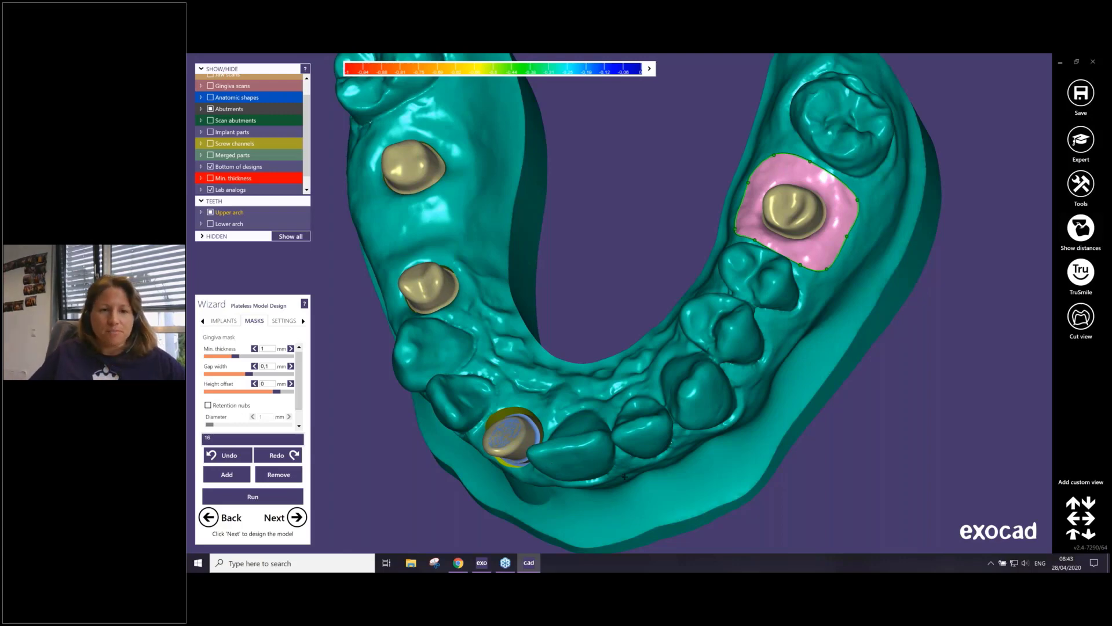
right_click_drag(624, 477, 648, 416)
middle_click_drag(648, 417, 728, 457)
right_click_drag(728, 458, 727, 510)
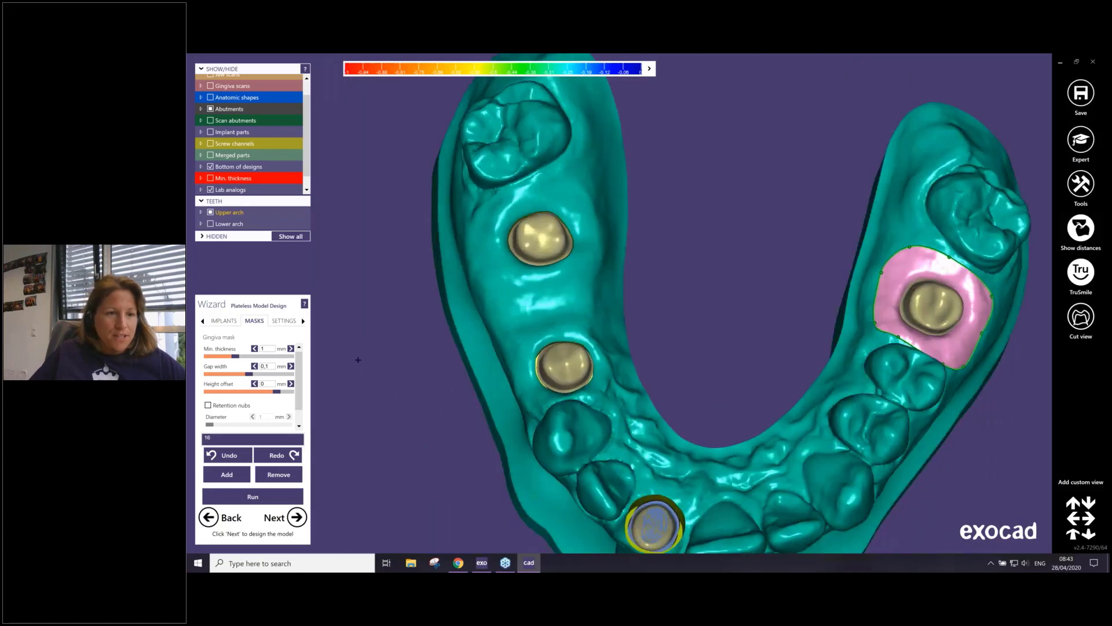
- Cut a cross-section through the preconditioned implant site at tooth 24, and examine the fit of the abutment and lab analog in the model
left_click(225, 321)
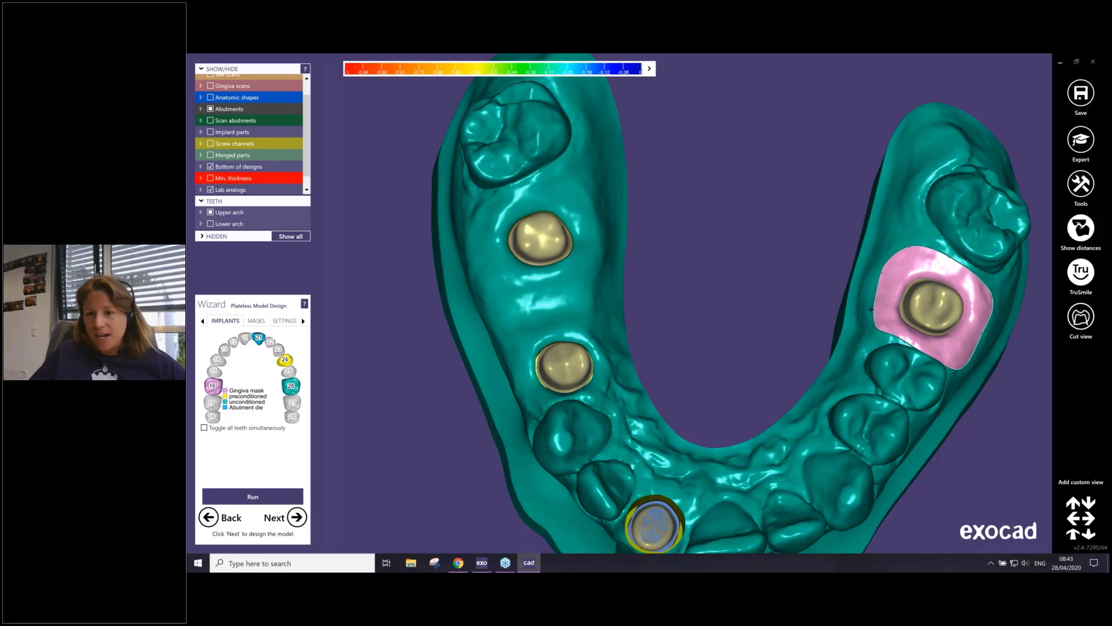
left_click_drag(533, 362, 587, 369, "ctrl")
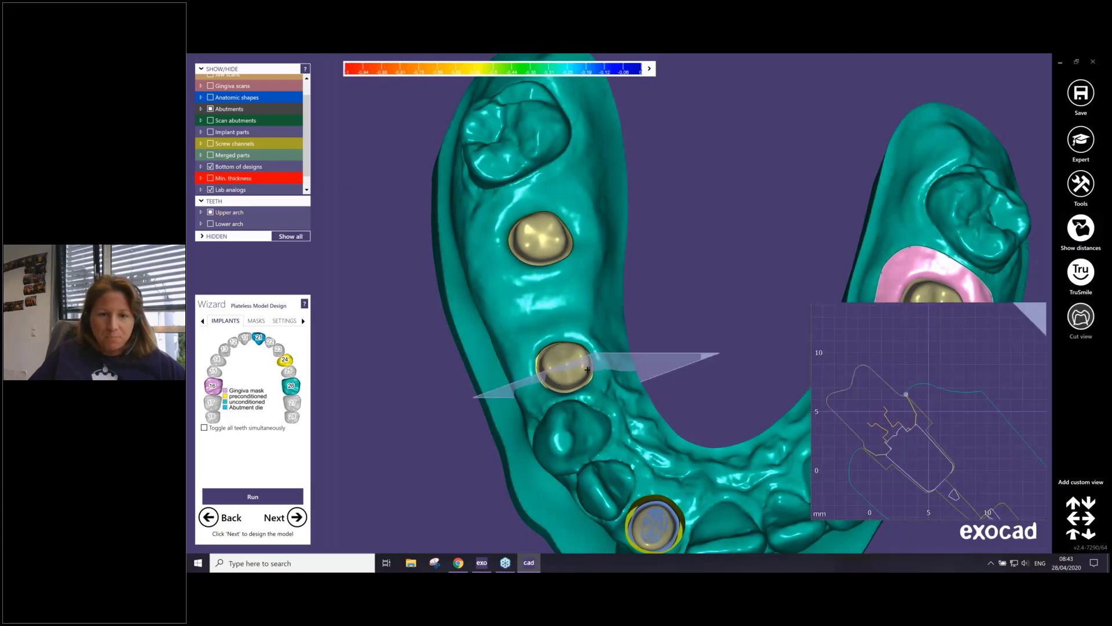
right_click_drag(588, 369, 592, 249)
scroll(943, 457, "up", 5)
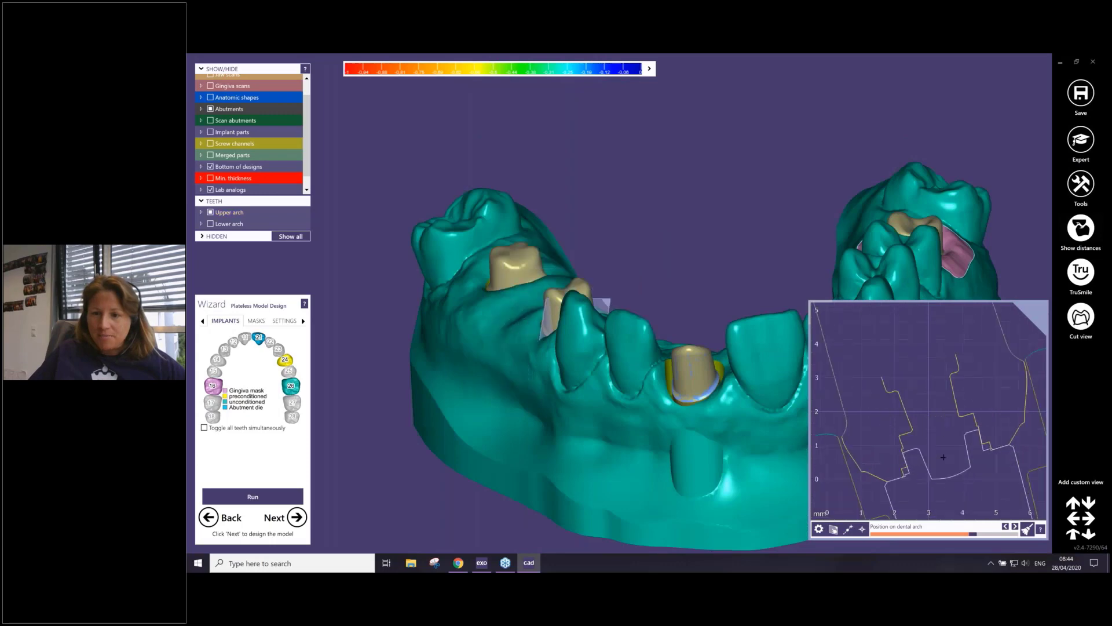
scroll(950, 451, "up", 2)
scroll(954, 448, "down", 5)
scroll(955, 448, "down", 4, "ctrl")
scroll(955, 448, "up", 2, "ctrl")
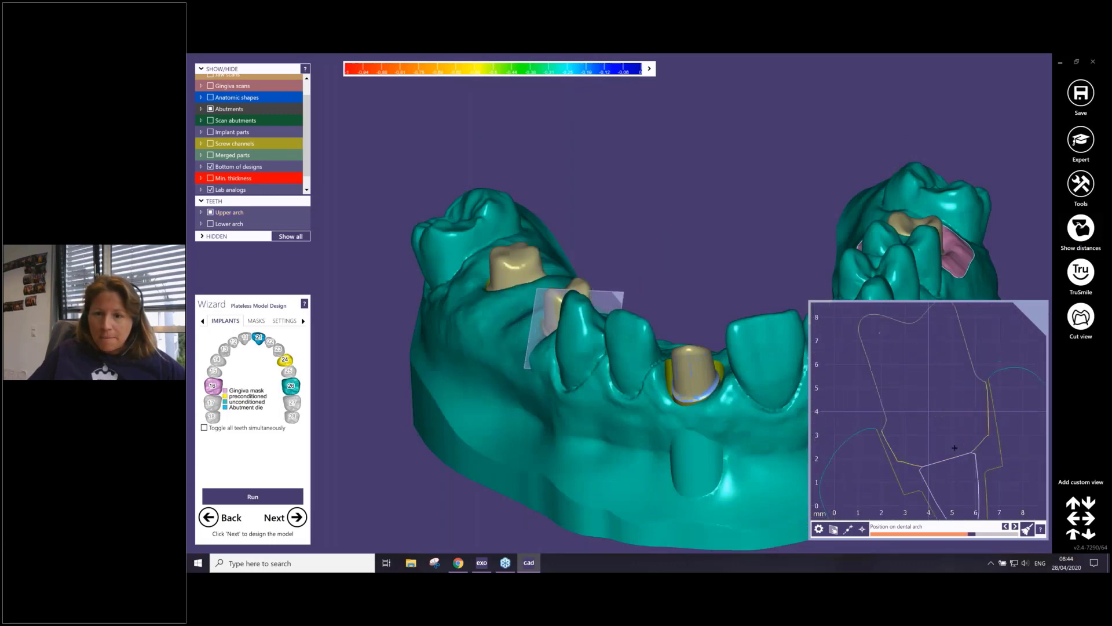
scroll(955, 447, "up", 4, "ctrl")
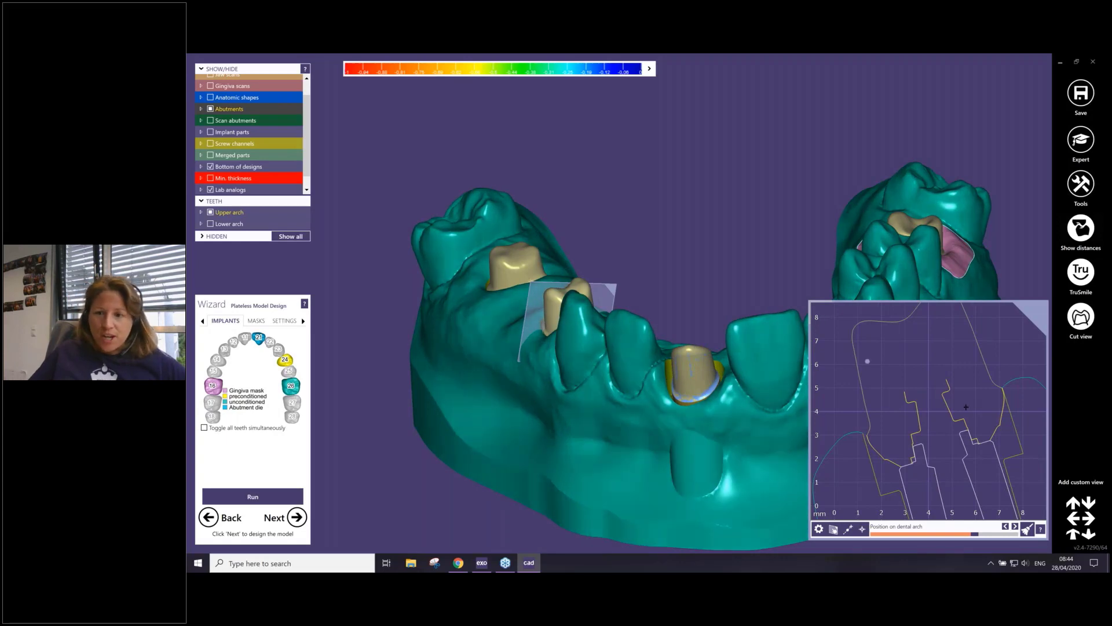
scroll(892, 373, "down", 3)
scroll(891, 372, "down", 5)
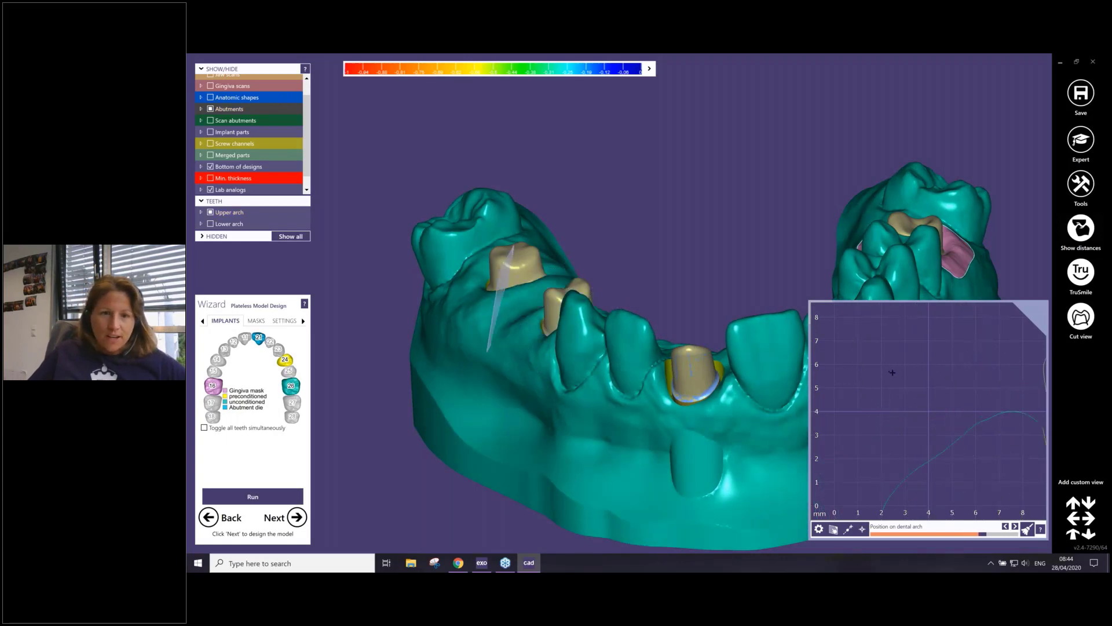
- Replace the cross-section with one through the unconditioned site at tooth 26, and examine the gap between abutment and model
right_click_drag(694, 340, 694, 428)
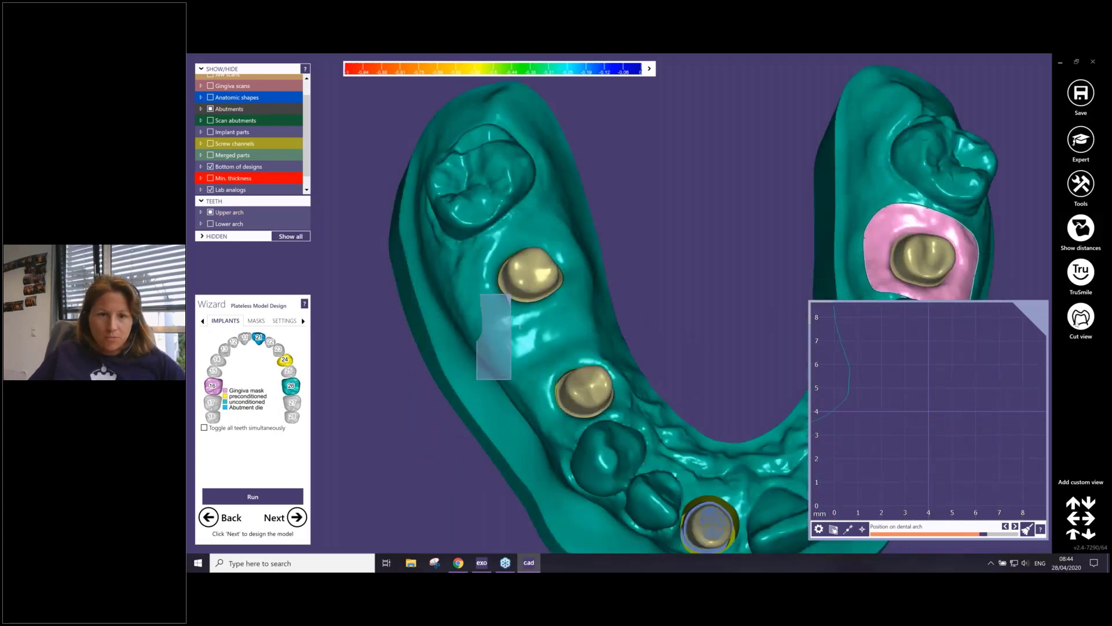
left_click(1082, 320)
left_click(1080, 317)
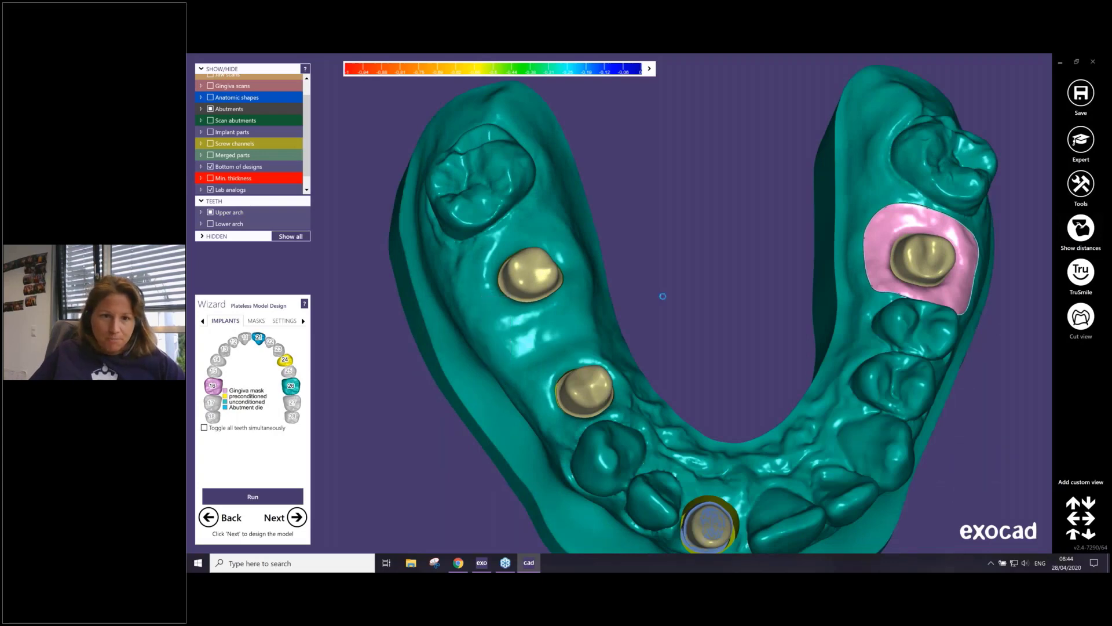
left_click(542, 270)
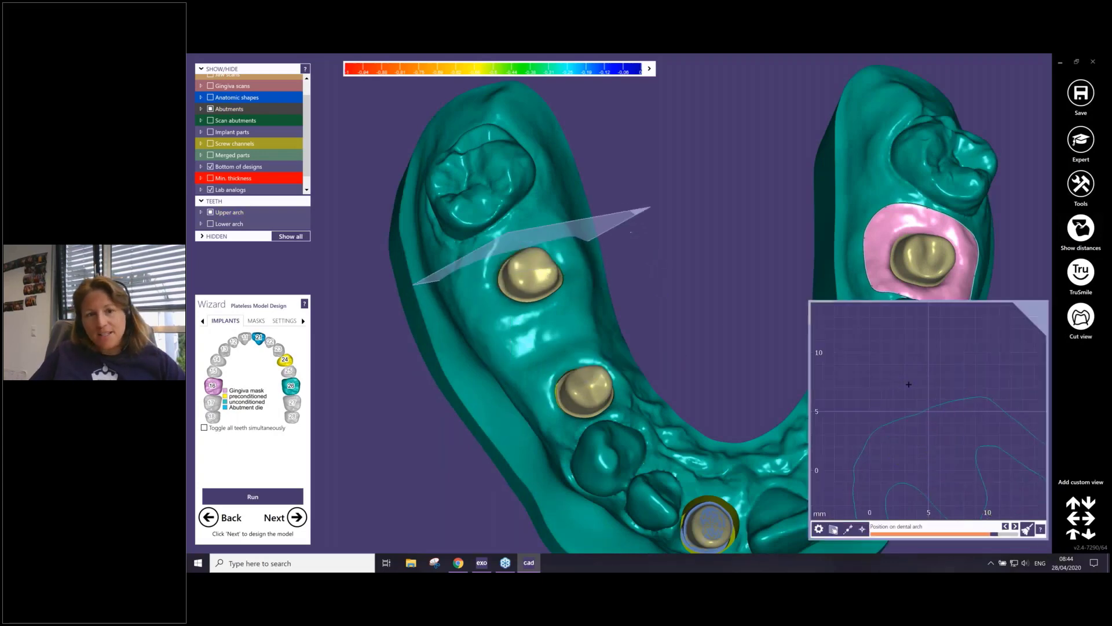
right_click_drag(797, 516, 674, 406)
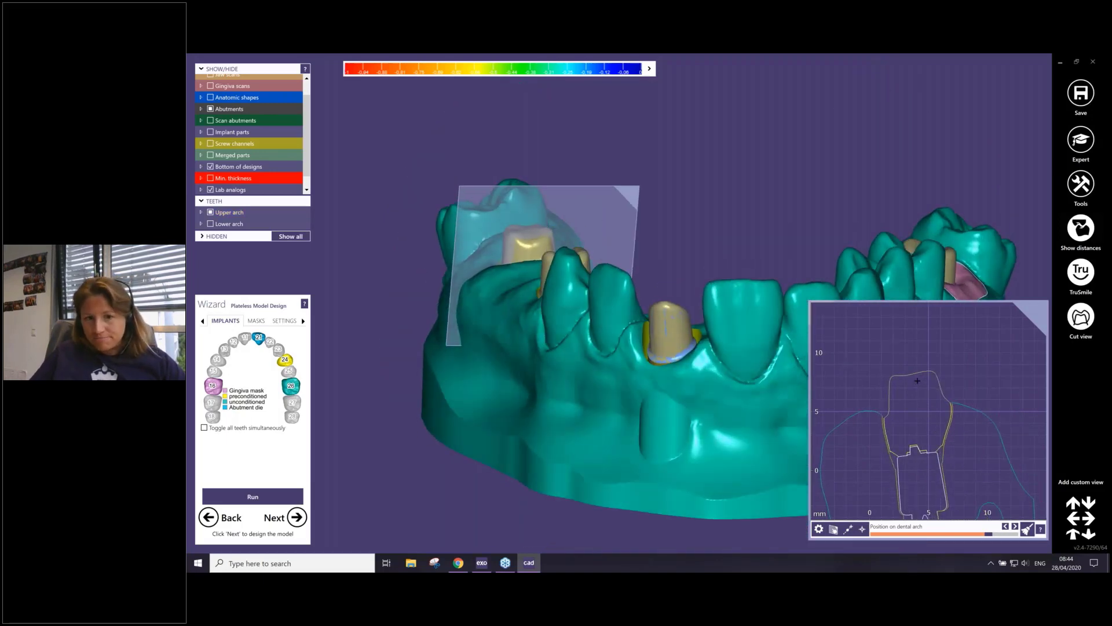
scroll(917, 381, "down", 2)
scroll(917, 381, "up", 5)
scroll(917, 381, "up", 3)
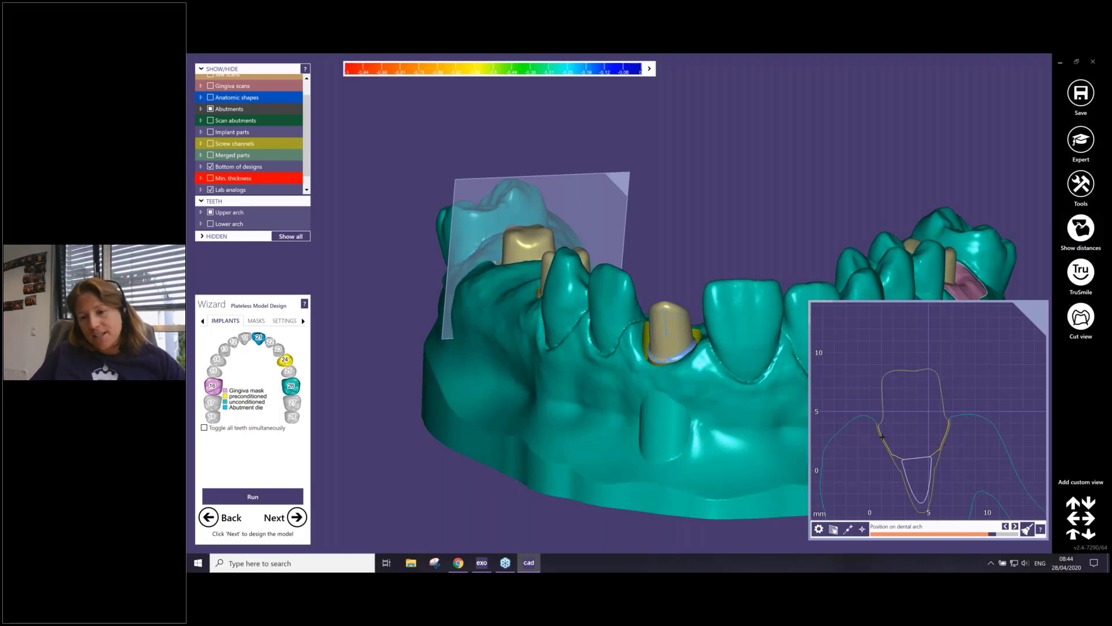
scroll(882, 436, "up", 3)
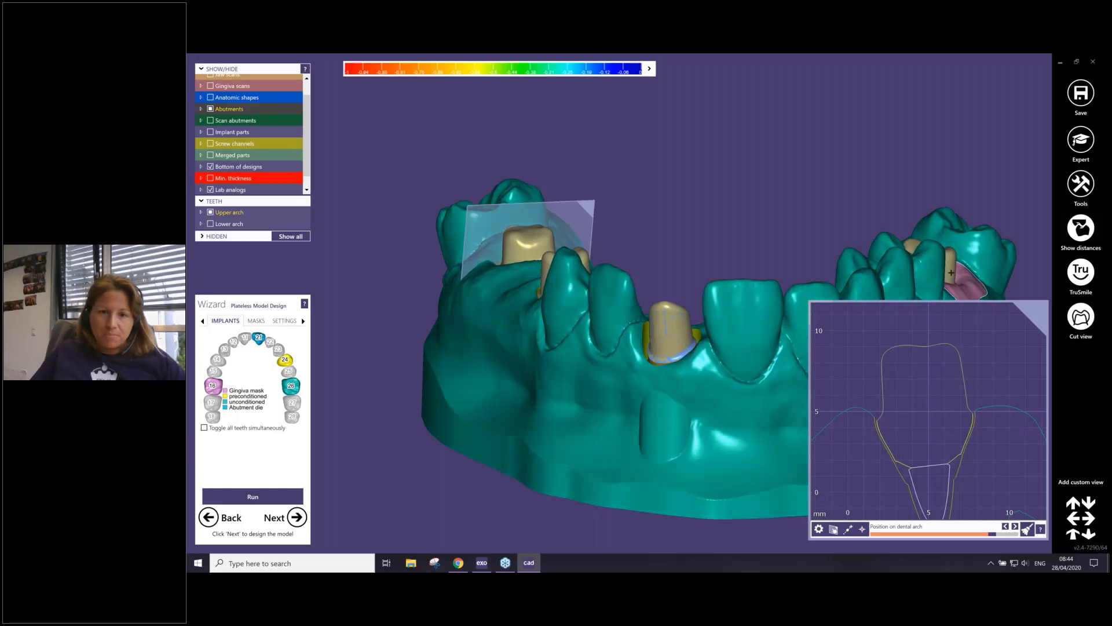
- Inspect the implant site at tooth 16 from the occlusal and palatal sides, with the gingiva mask hidden
right_click_drag(950, 272, 569, 341)
key("2")
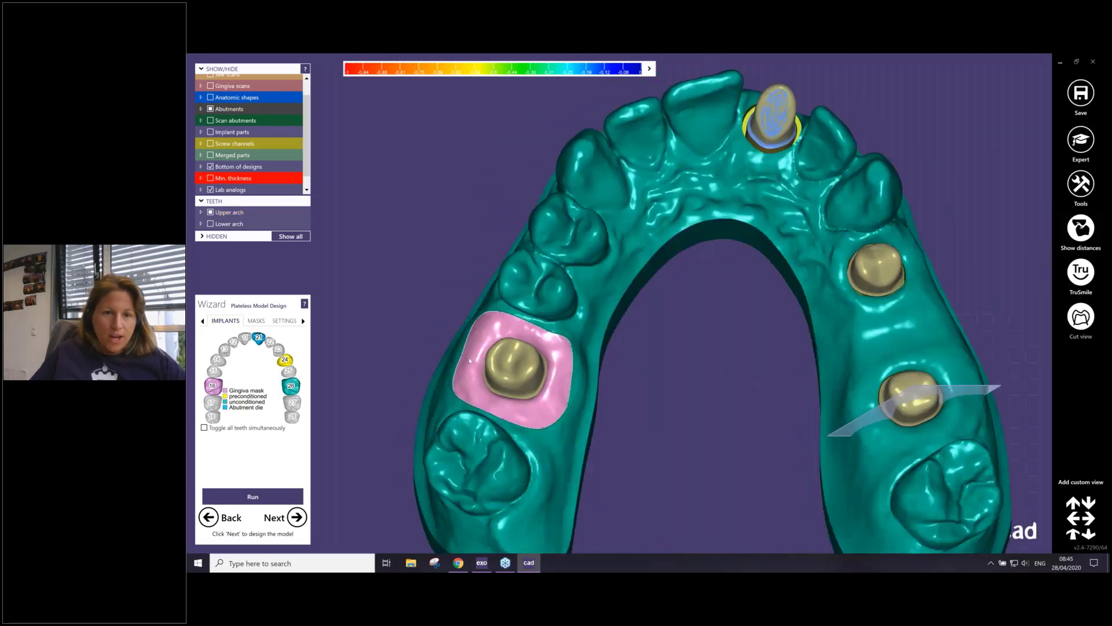
right_click_drag(522, 383, 607, 317)
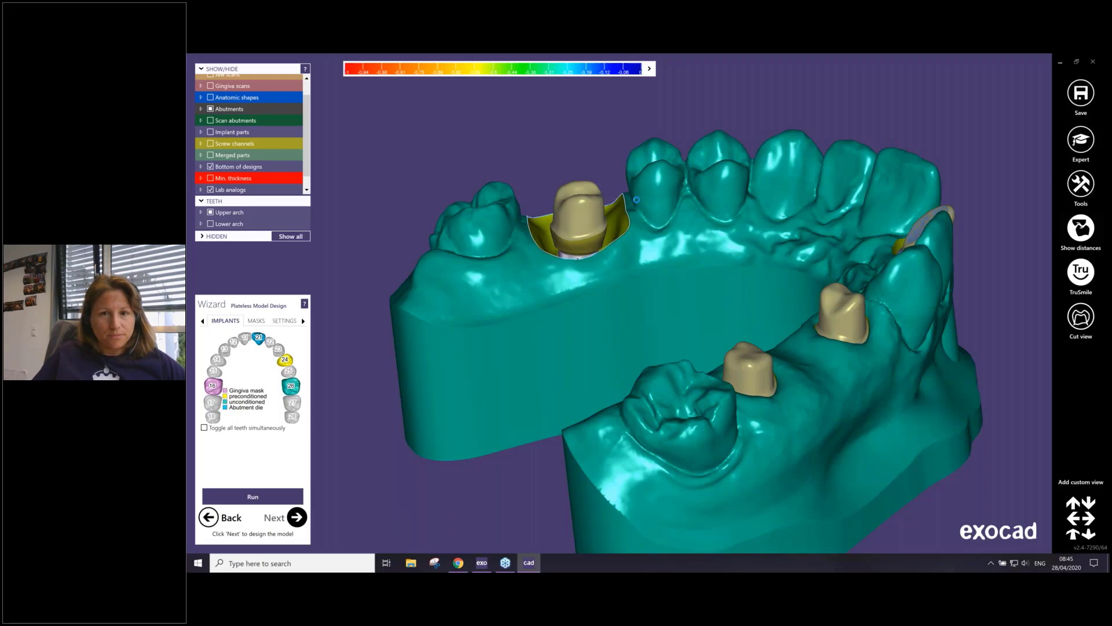
- Accept the upper model, and generate the plateless lower model with its current settings to continue to the model attachments
left_click(297, 517)
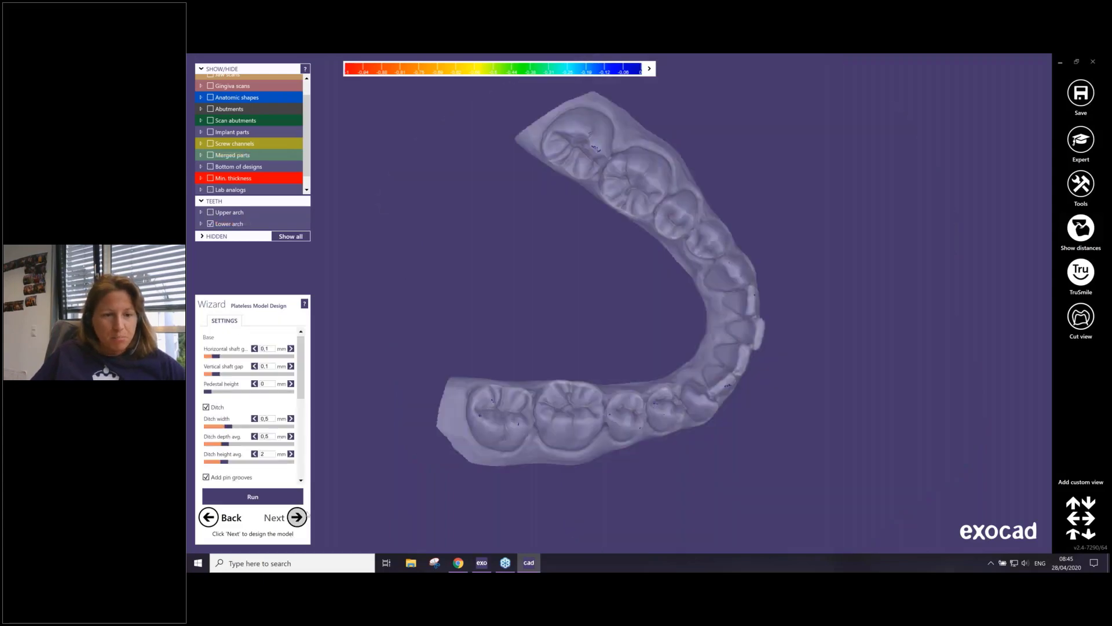
left_click(305, 516)
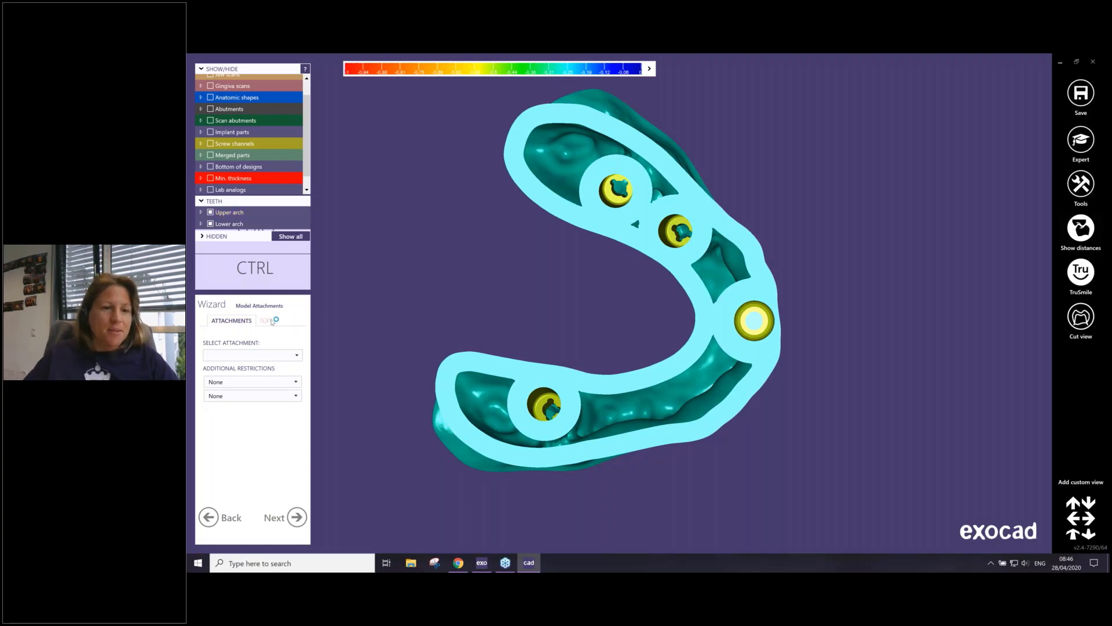
- Look at the model text options, and choose Die Modellmacher - Full Arch Attachment as the attachment
left_click(269, 321)
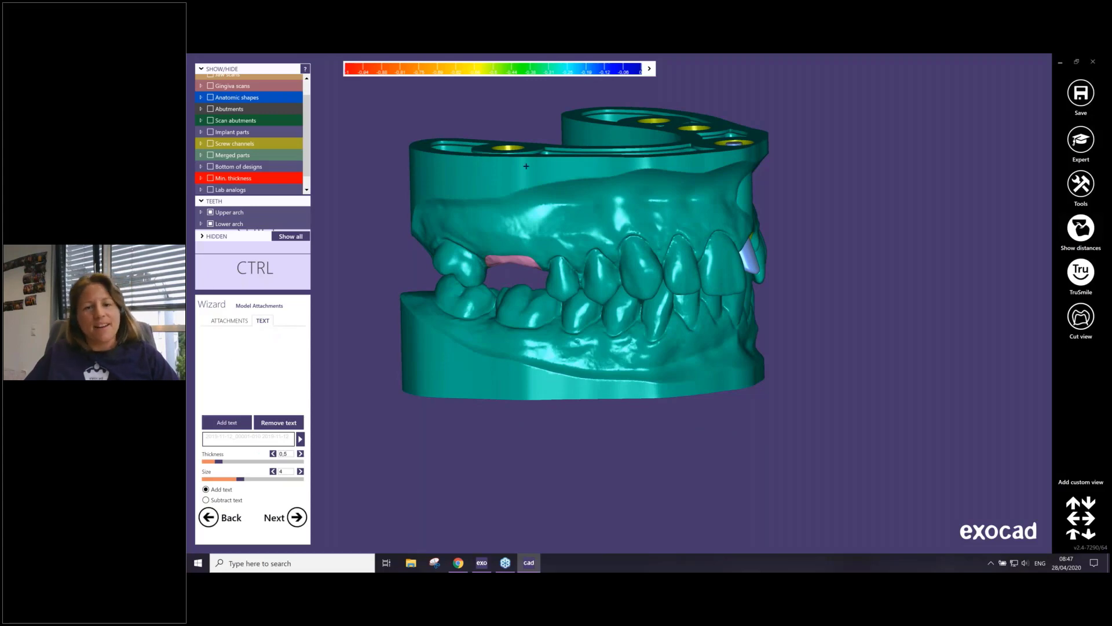
left_click(229, 321)
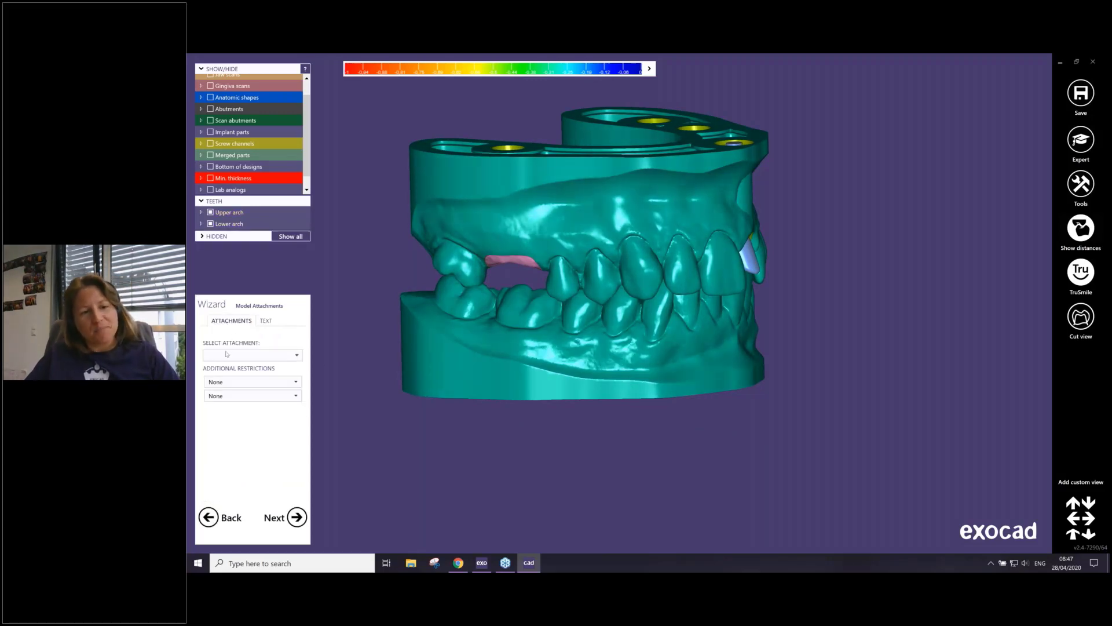
left_click(226, 354)
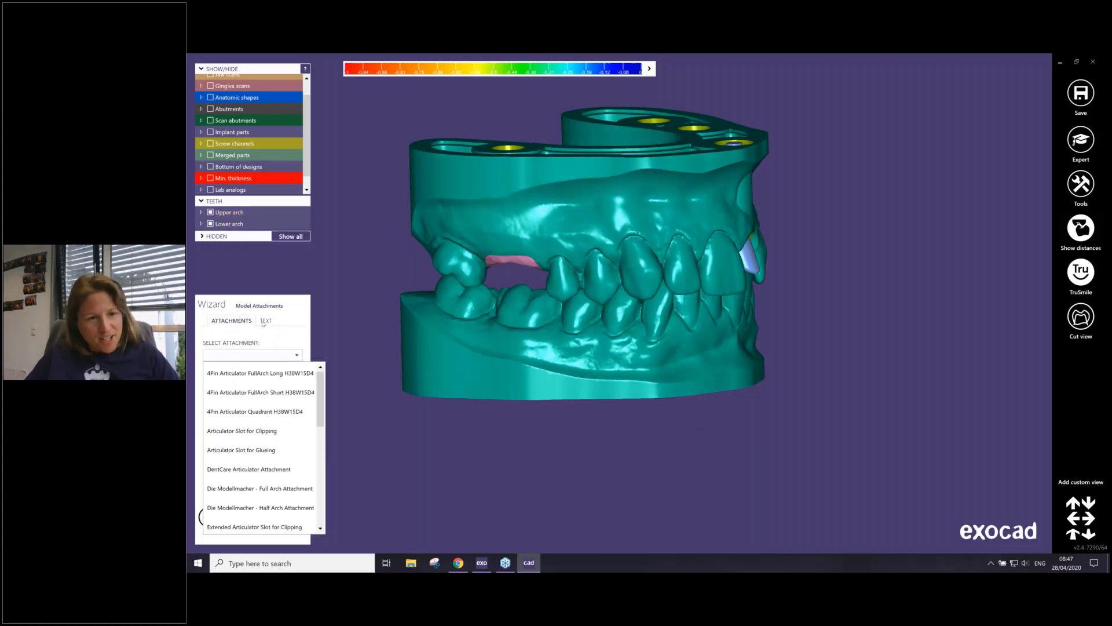
scroll(249, 457, "down", 3)
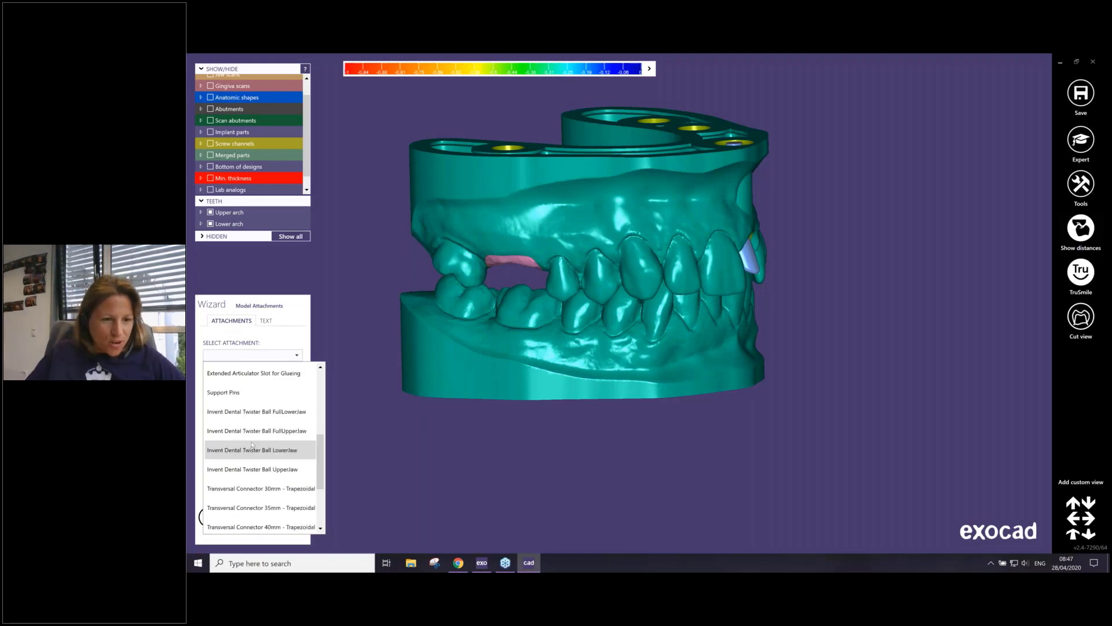
scroll(254, 443, "up", 2)
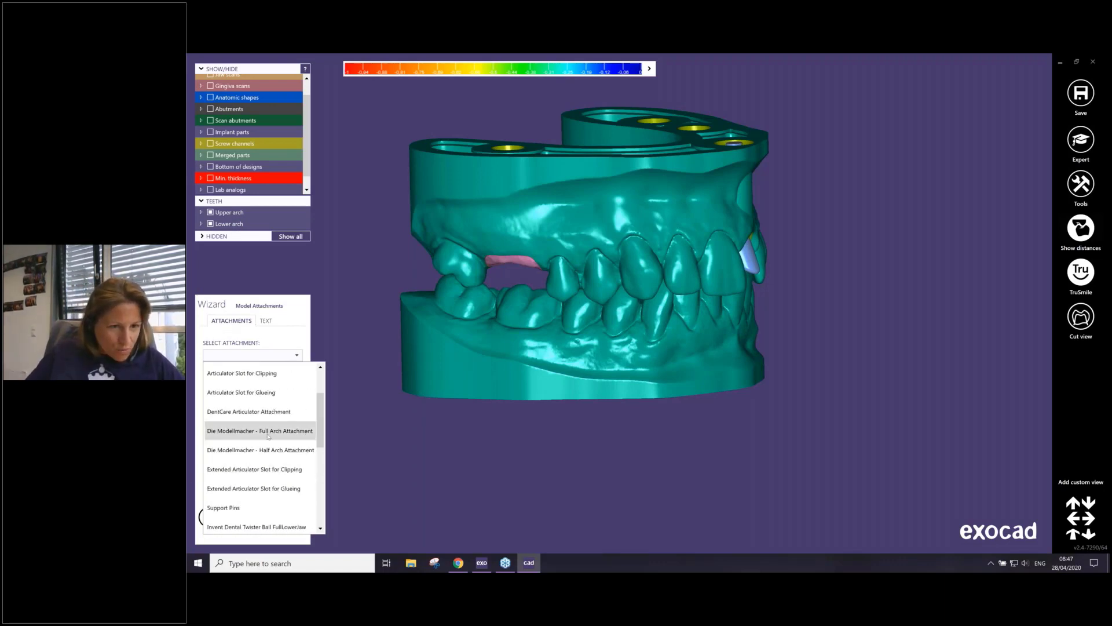
left_click(255, 432)
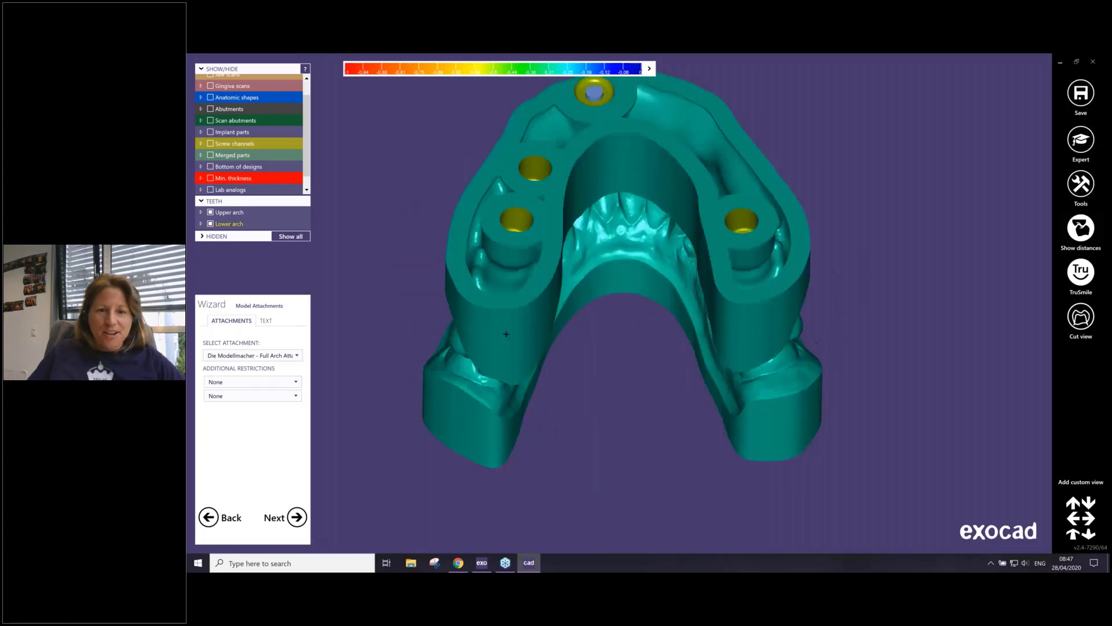
- Place the full arch attachment on the model, and move it behind the arches so it spans the upper and lower models vertically
left_click(506, 314)
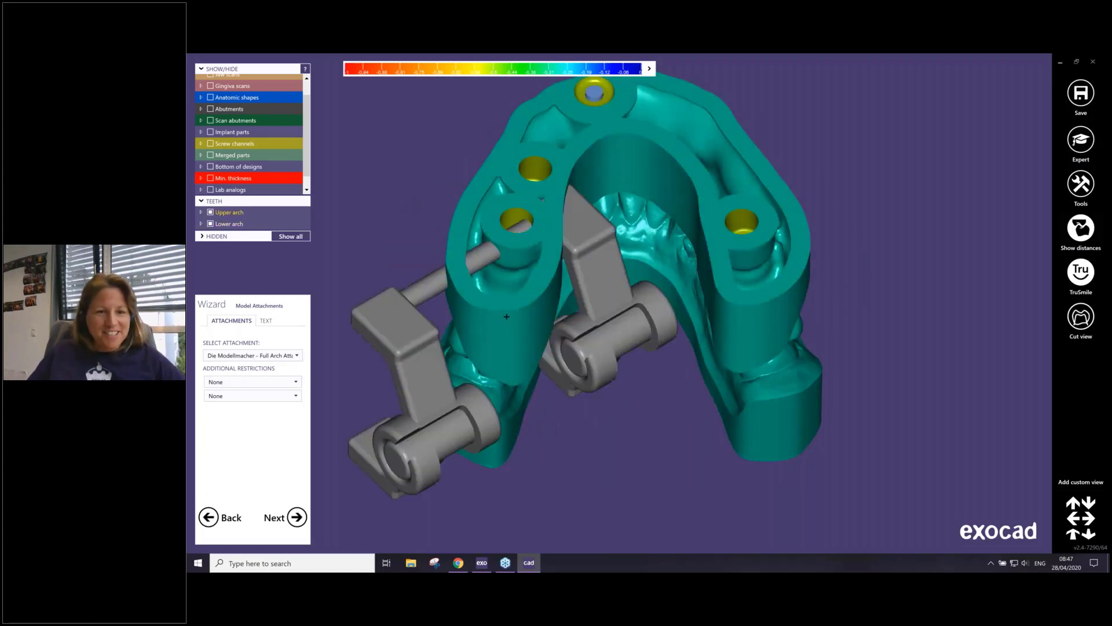
left_click_drag(628, 323, 726, 428)
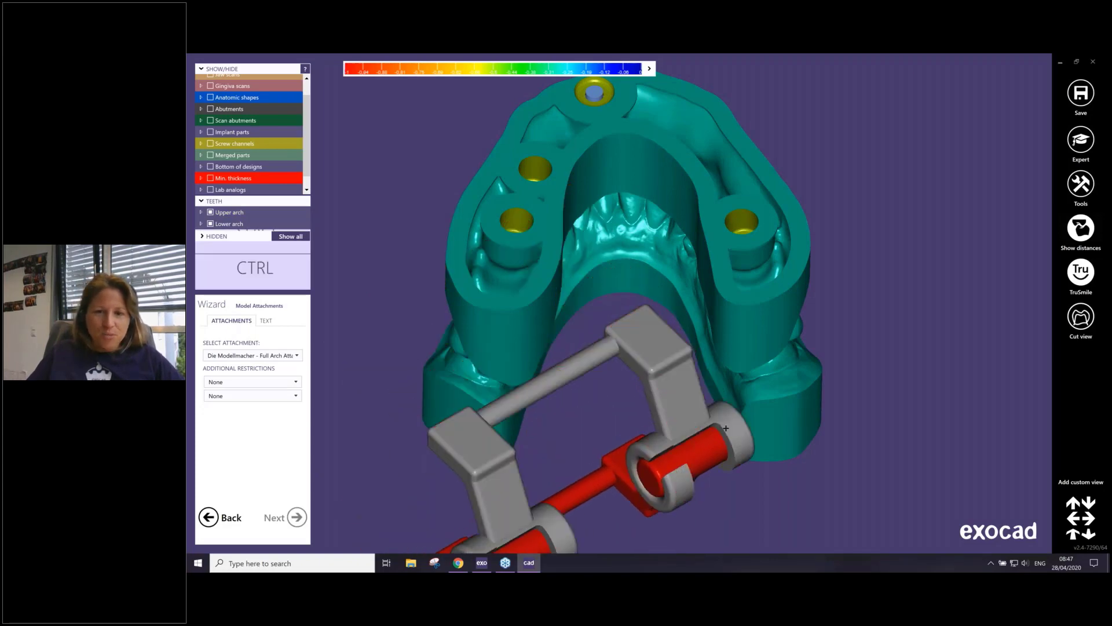
right_click_drag(726, 428, 788, 191)
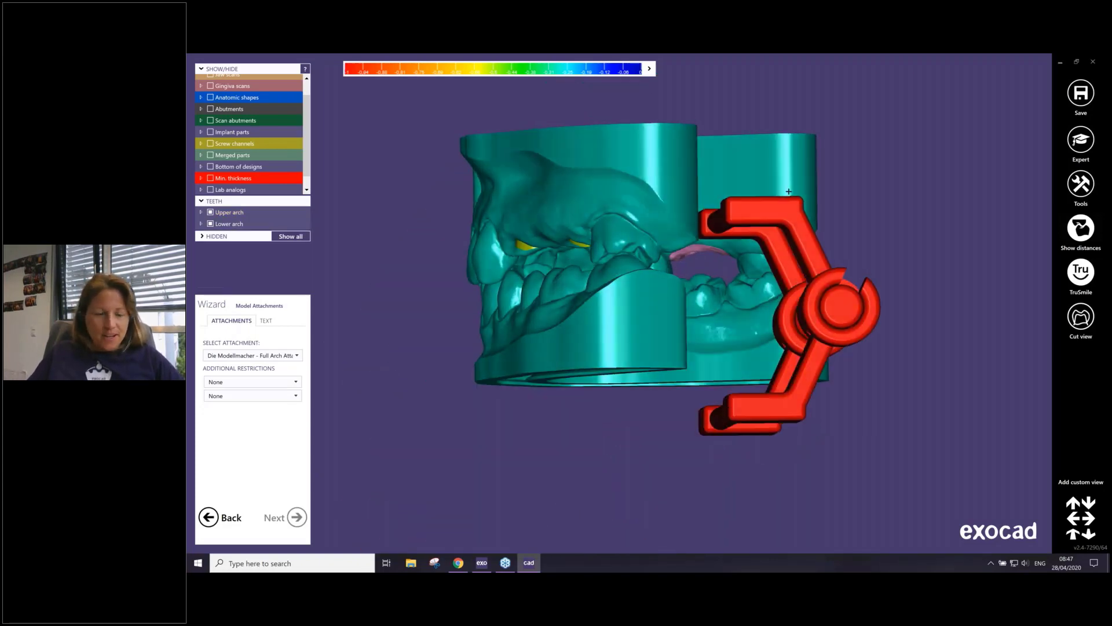
left_click_drag(840, 307, 737, 271)
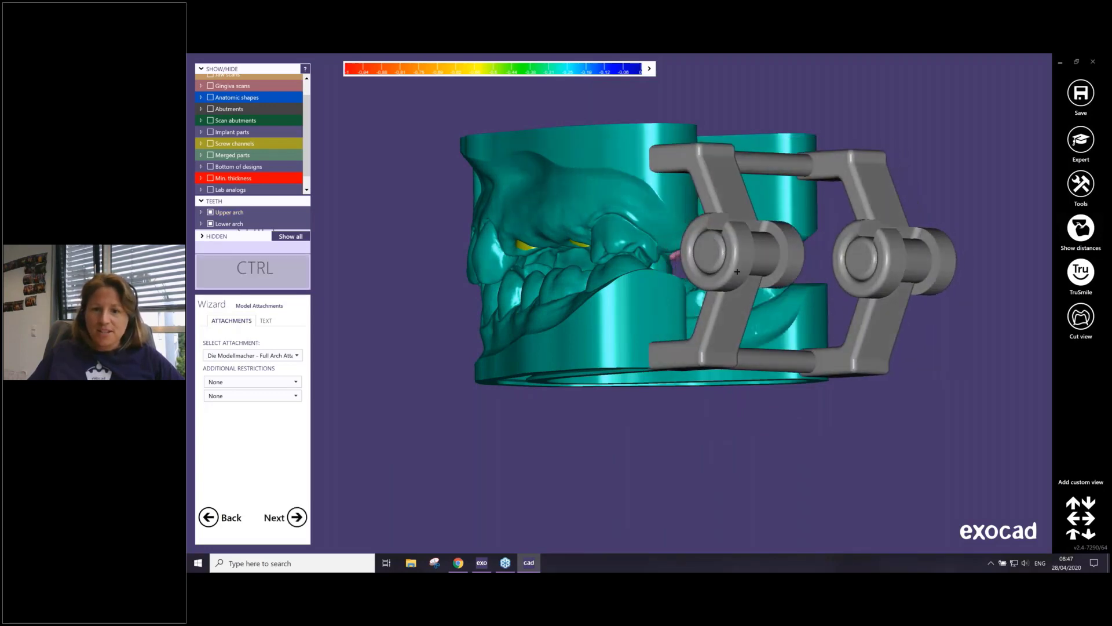
- Rotate the articulator attachment square to the back of the arches, and fit its arms against the rear of both models
right_click_drag(737, 271, 918, 349)
left_click_drag(919, 348, 858, 344, "ctrl")
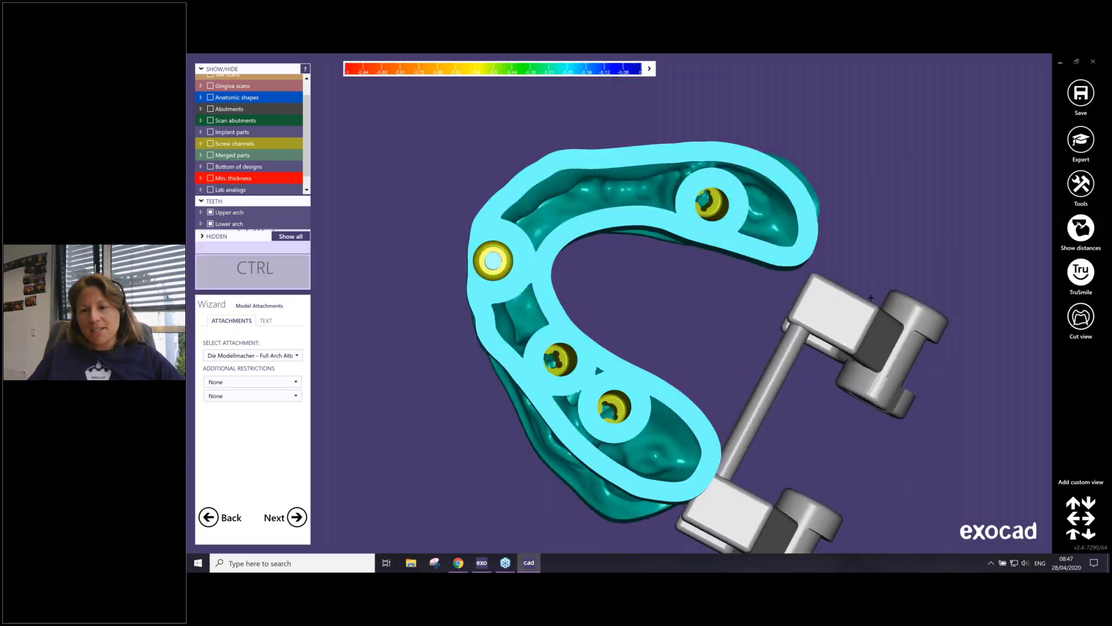
left_click_drag(871, 298, 789, 248, "ctrl")
right_click_drag(789, 249, 429, 186)
left_click_drag(419, 246, 419, 257)
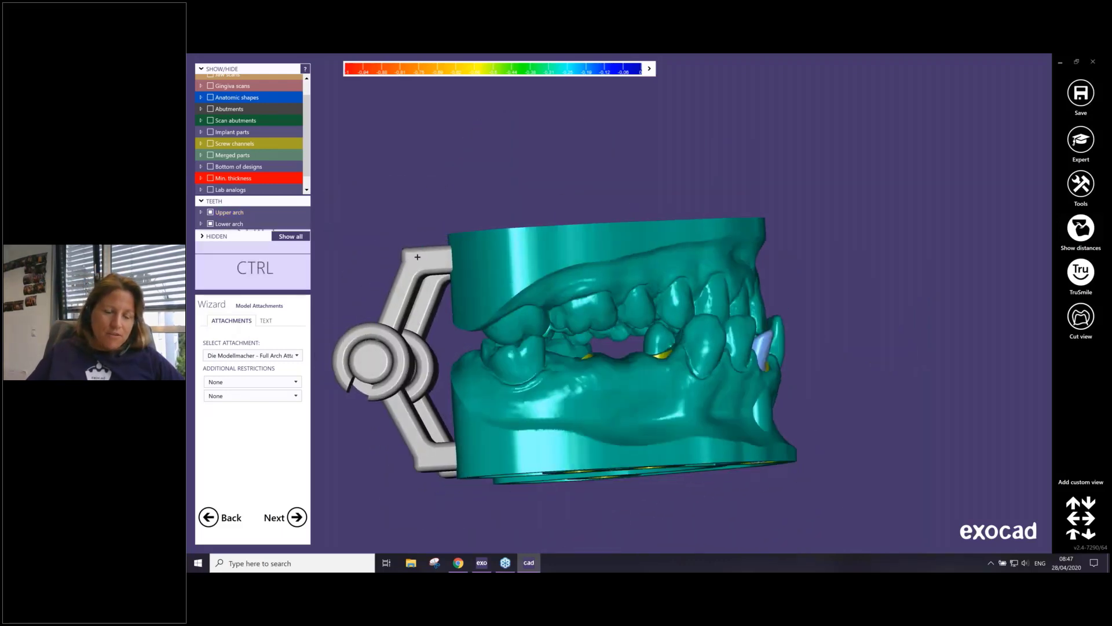
right_click_drag(418, 257, 417, 256)
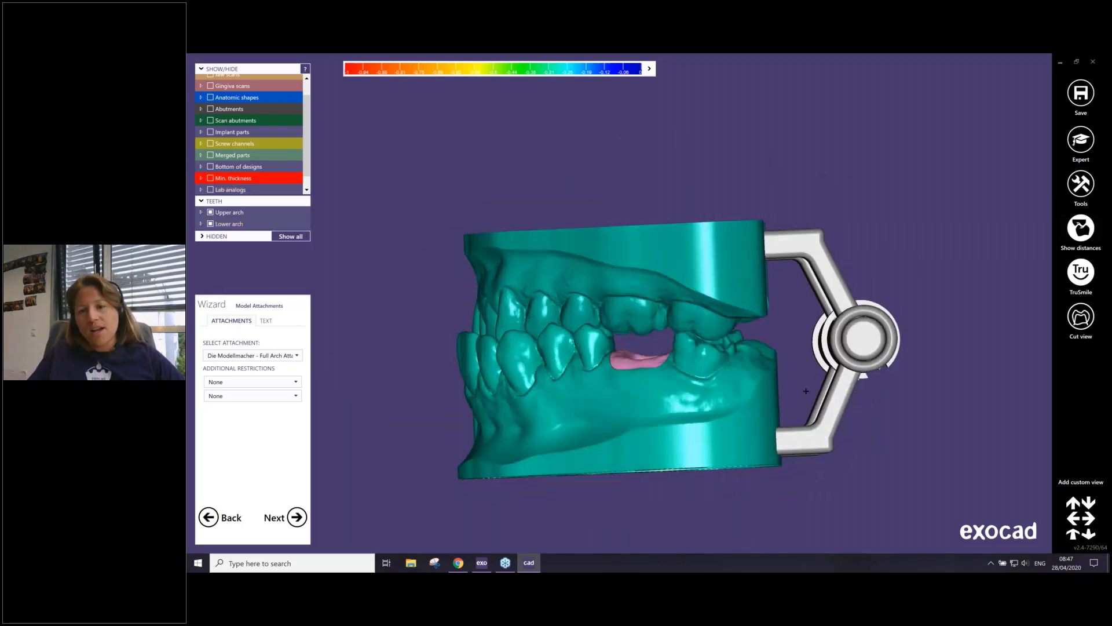
right_click_drag(805, 387, 799, 270)
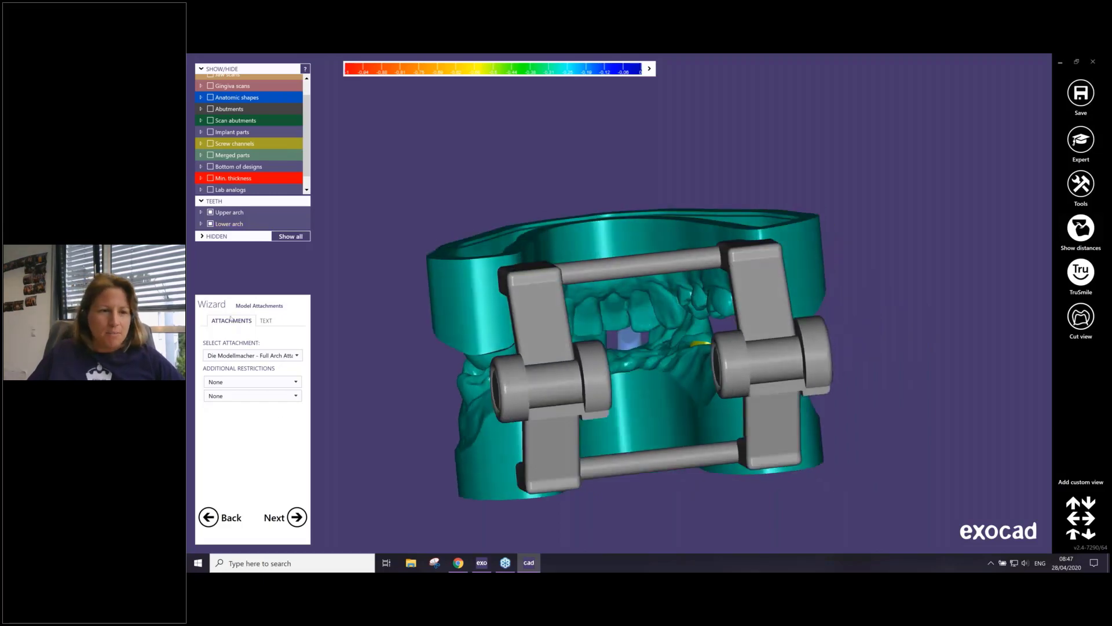
- Generate the models with the articulator attachment and no added text, and close the wizard into expert mode
left_click(265, 320)
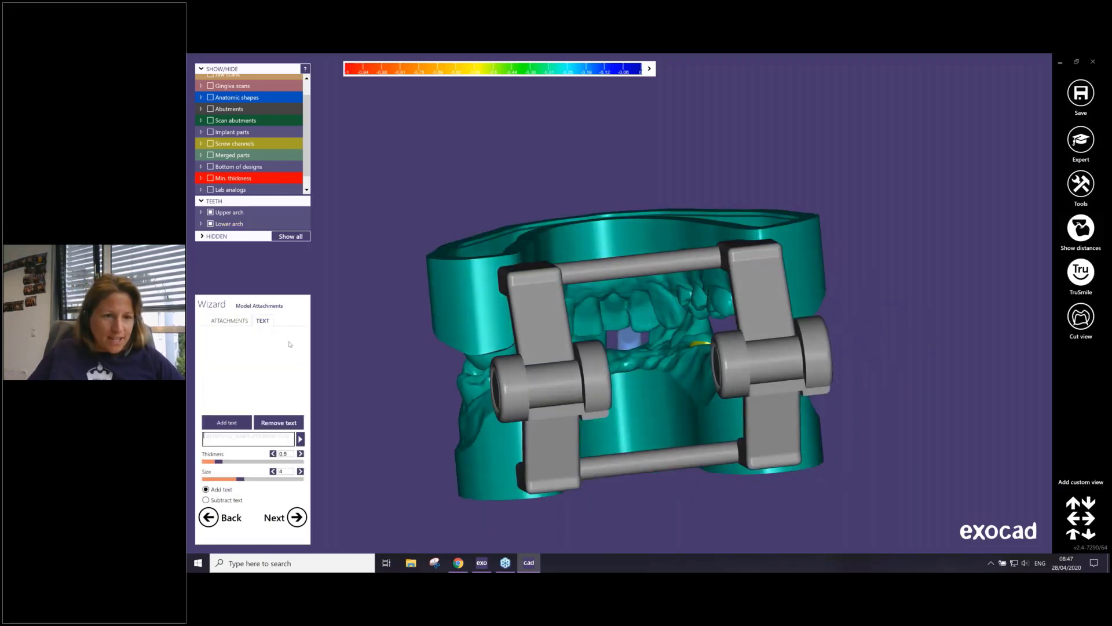
left_click(297, 517)
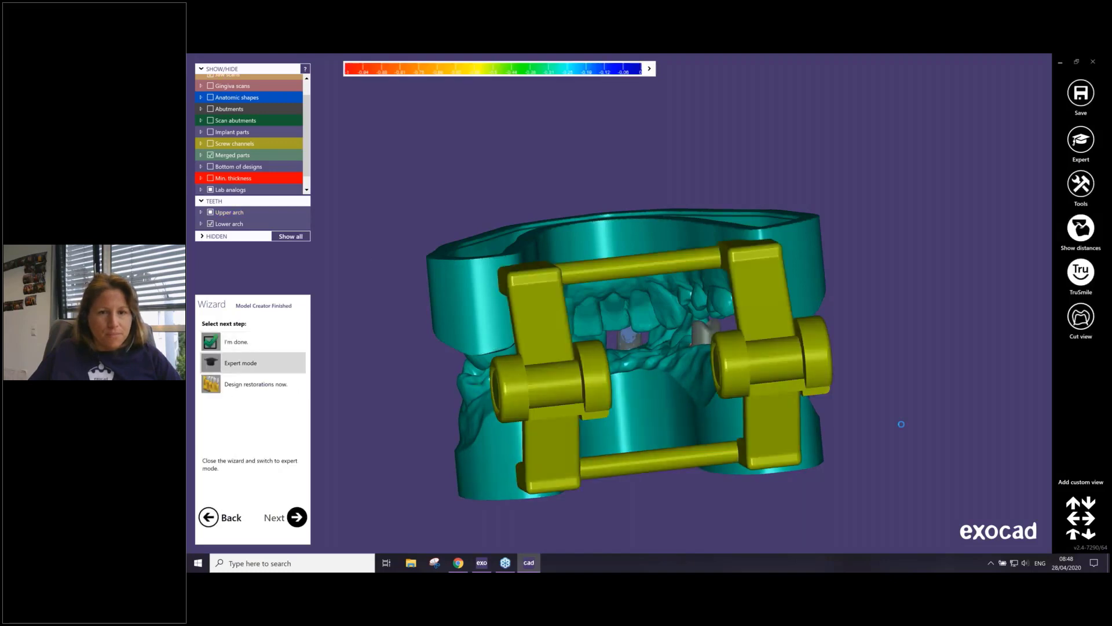
double_click(228, 355)
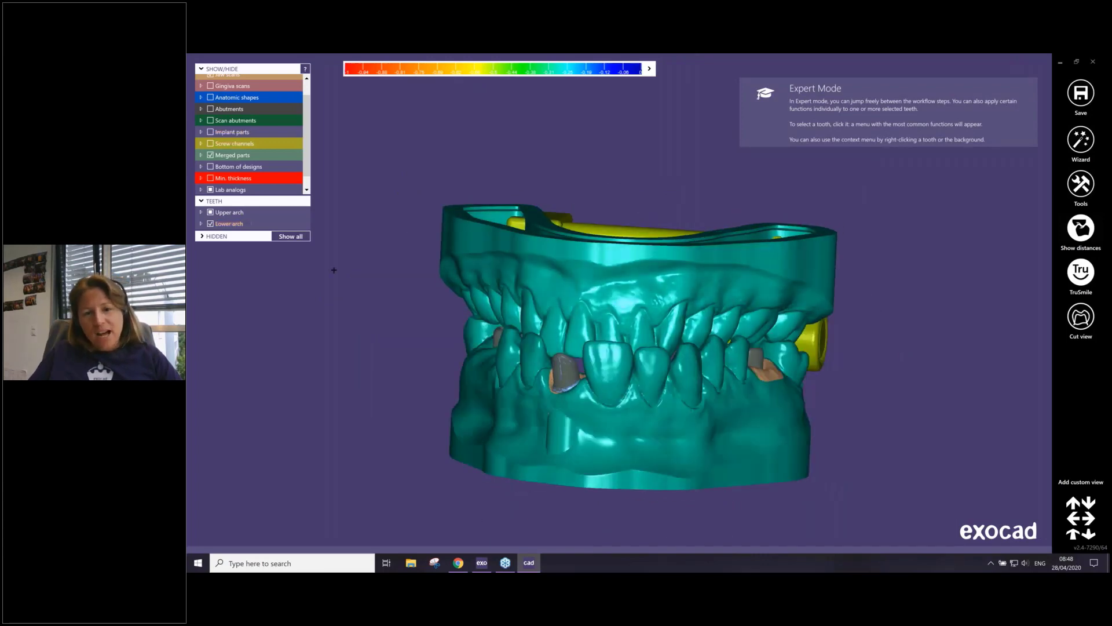
right_click_drag(598, 353, 841, 284)
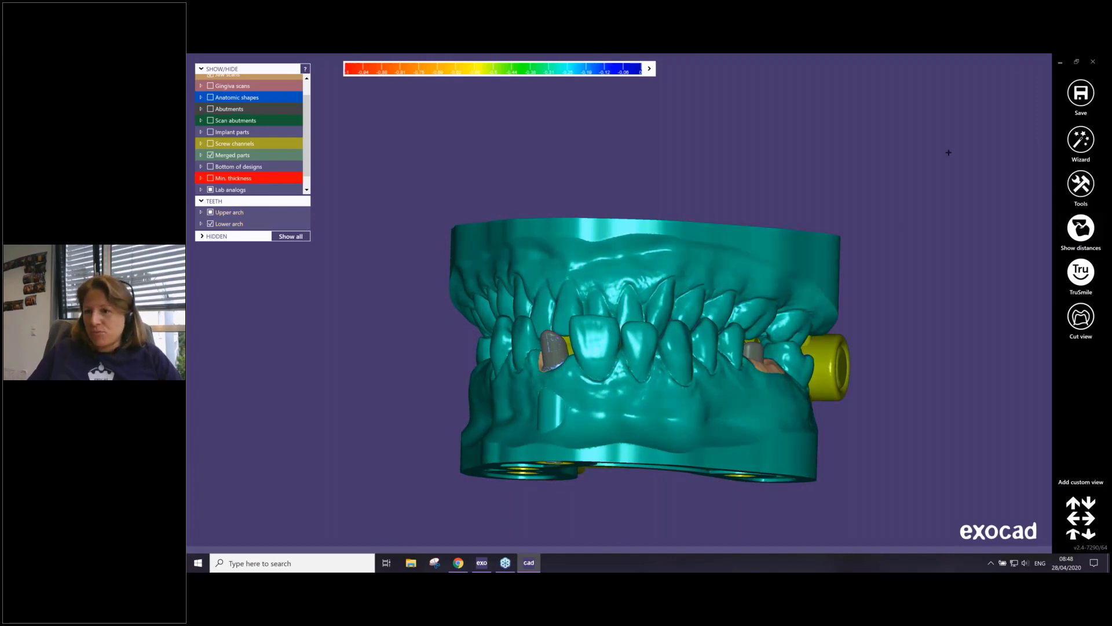
left_click(1081, 184)
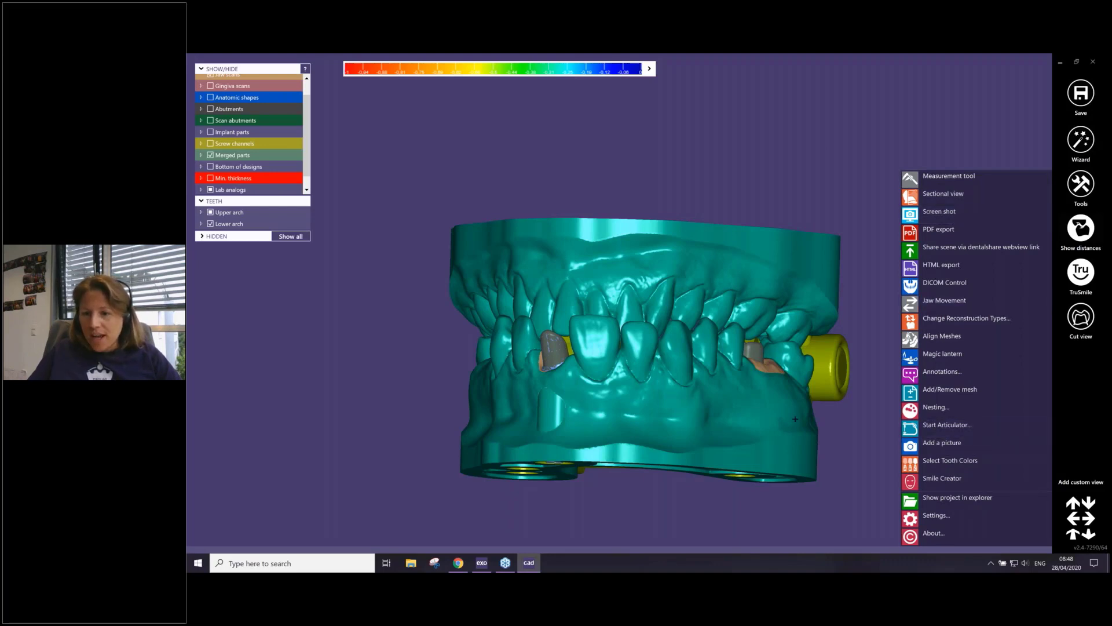
left_click(825, 487)
right_click(637, 266)
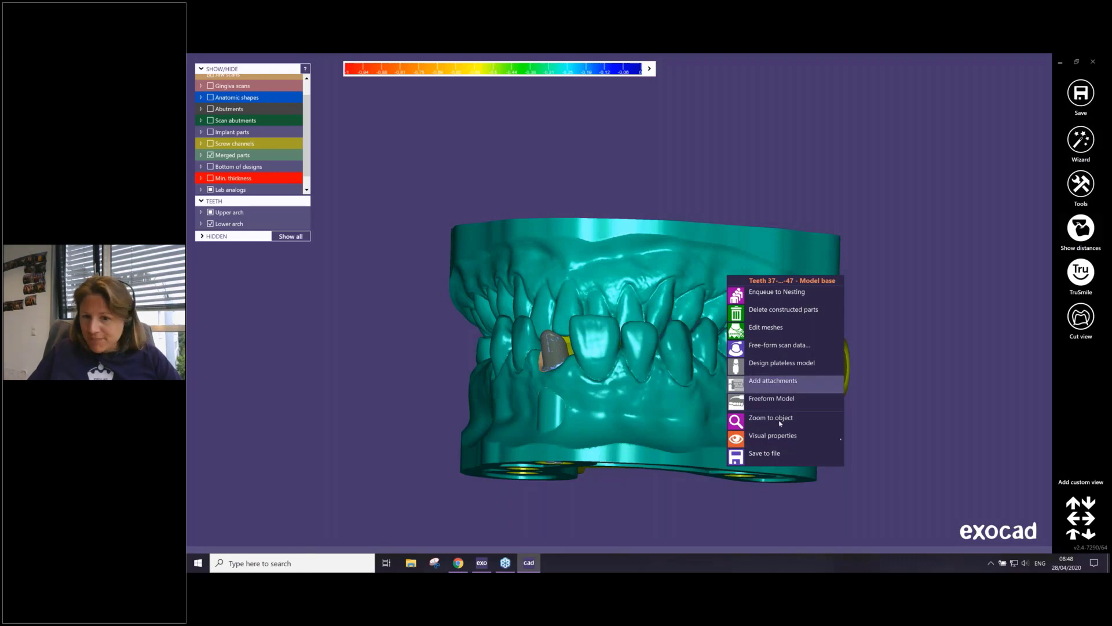
left_click(767, 400)
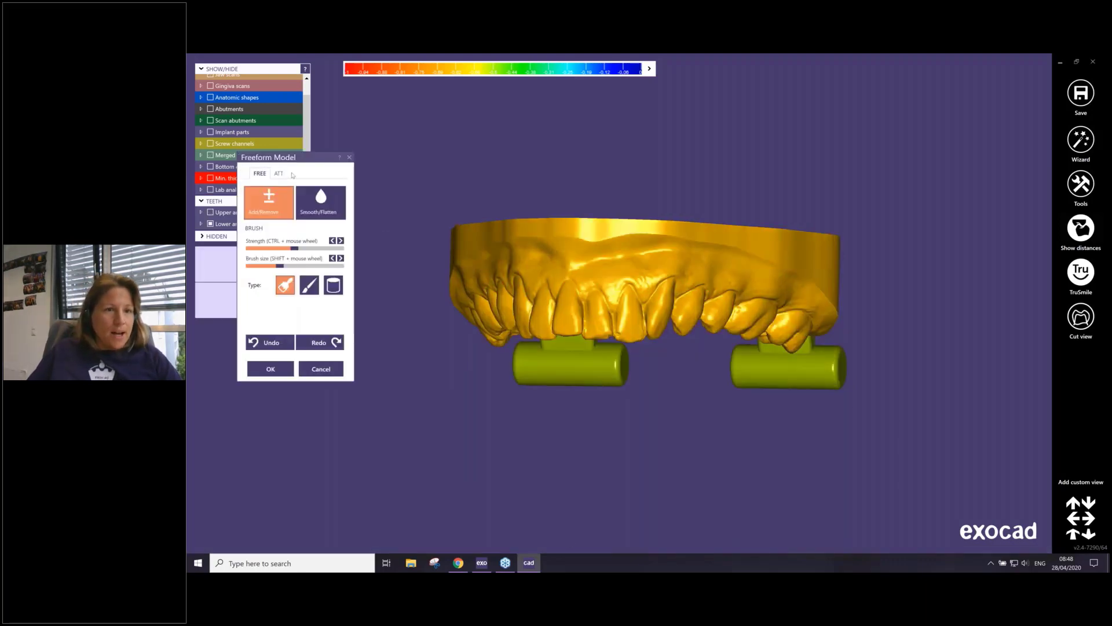
left_click(278, 173)
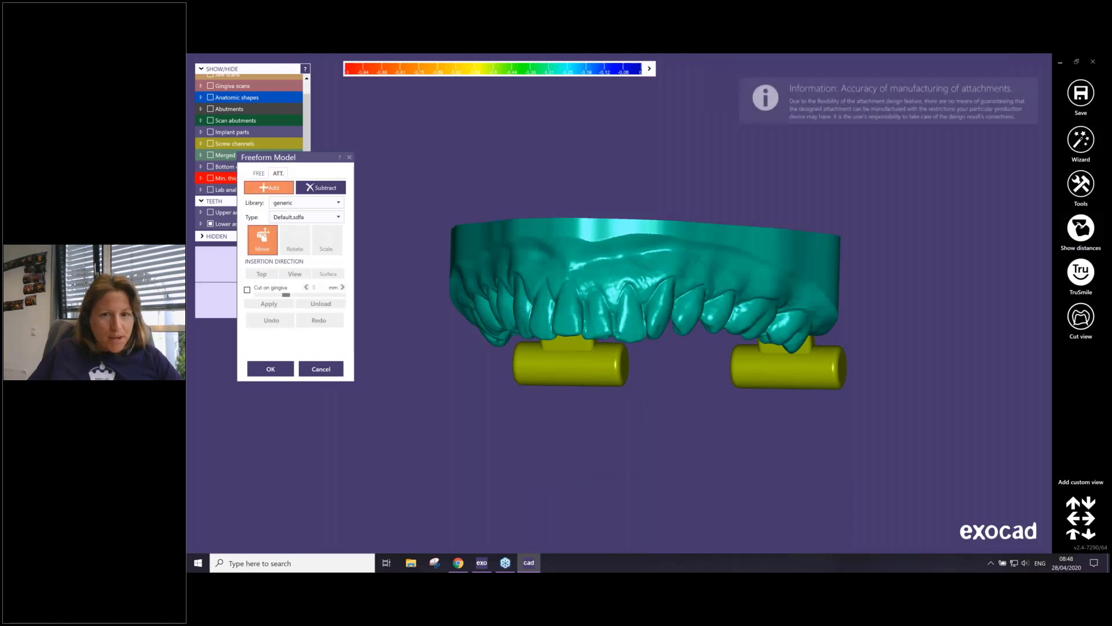
right_click_drag(636, 306, 636, 306)
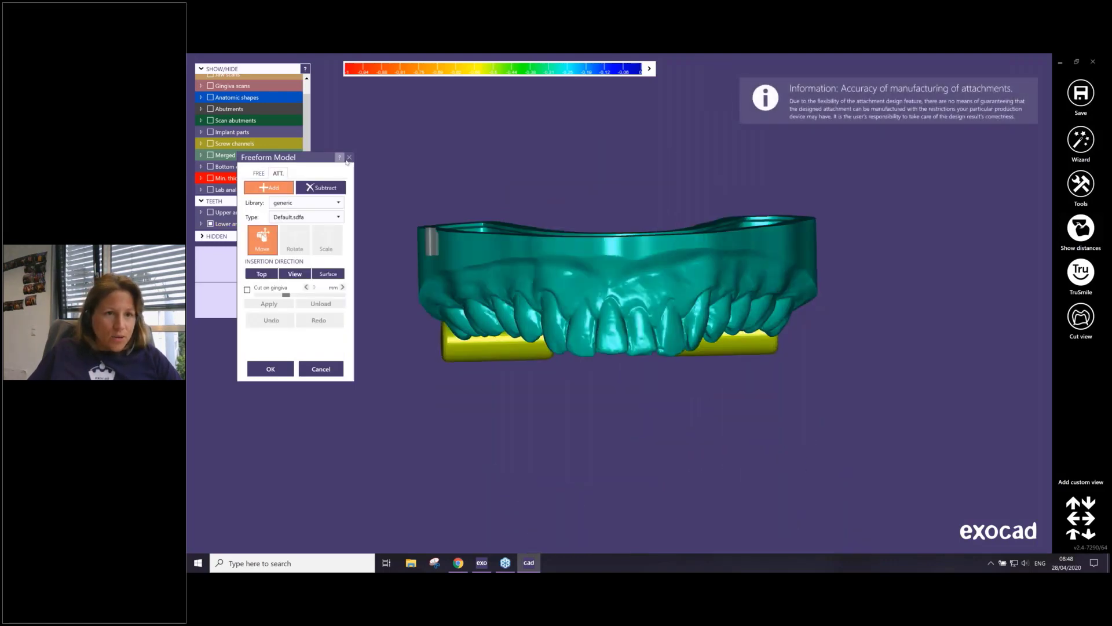
left_click(349, 158)
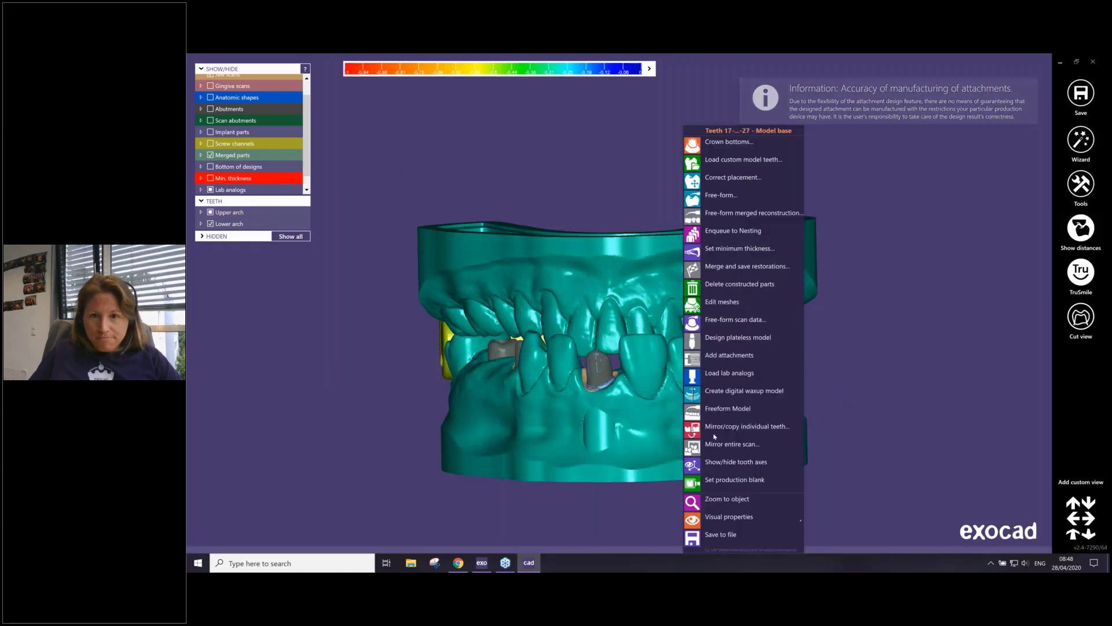
- Start Freeform Model on the model base of teeth 17 to 27, and set its attachment function to subtract
right_click(687, 394)
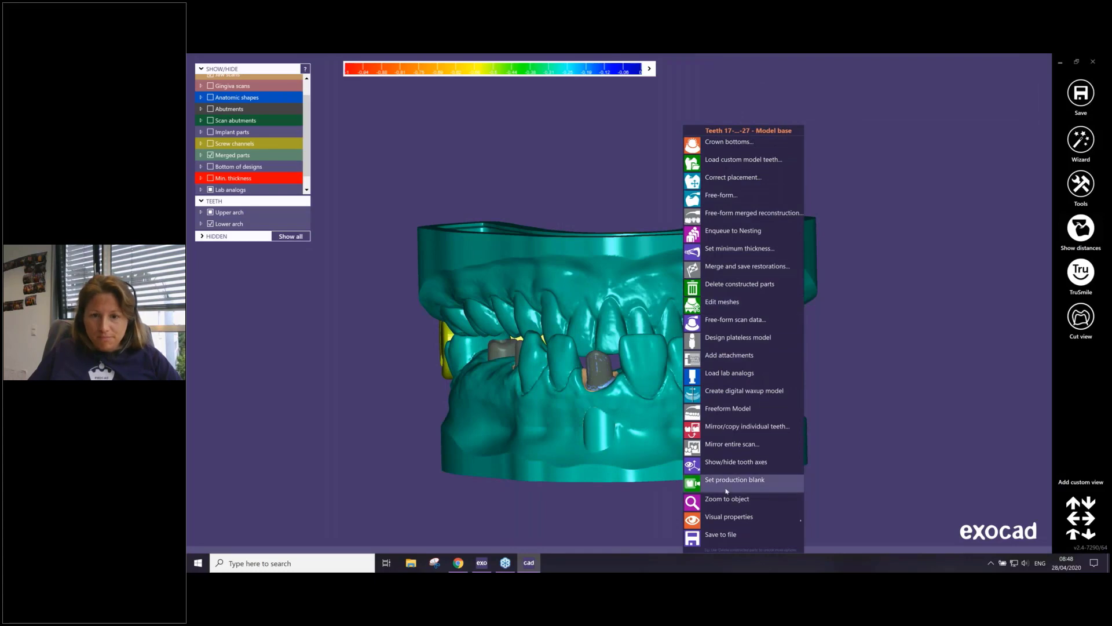
left_click(741, 410)
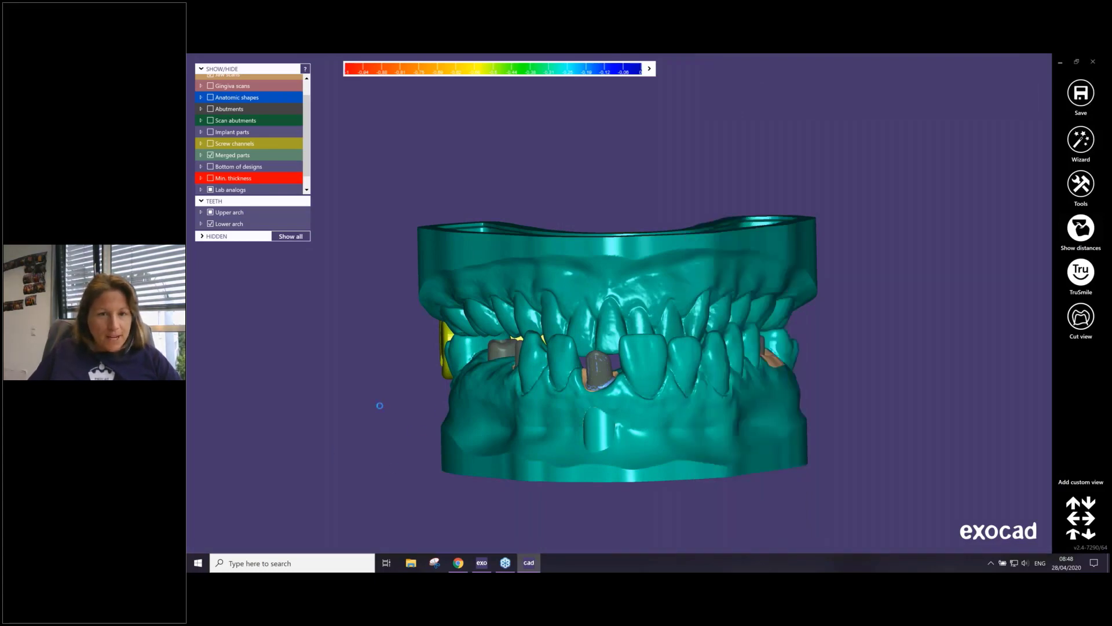
mouse_move(648, 457)
right_mouse_down()
mouse_move(622, 536)
mouse_move(646, 462)
right_mouse_up()
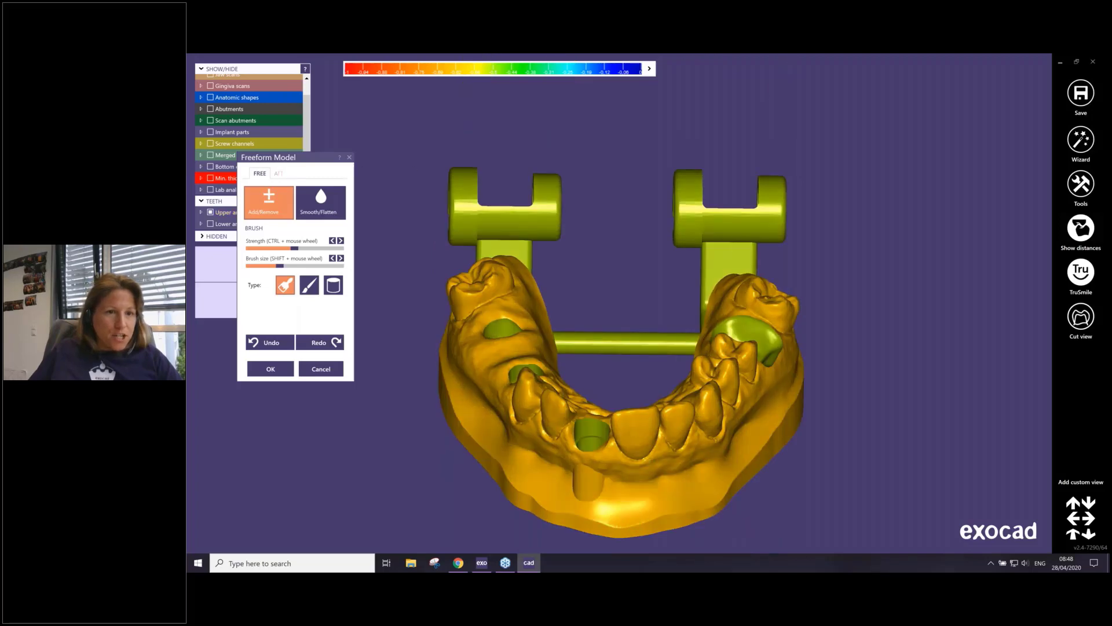
left_click(279, 174)
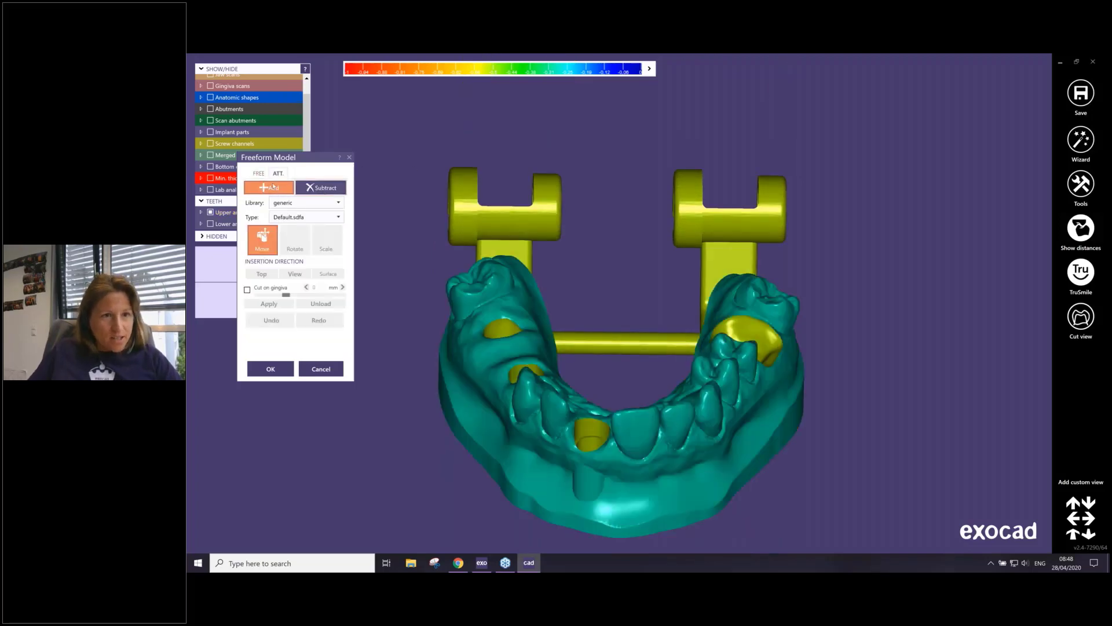
left_click(333, 188)
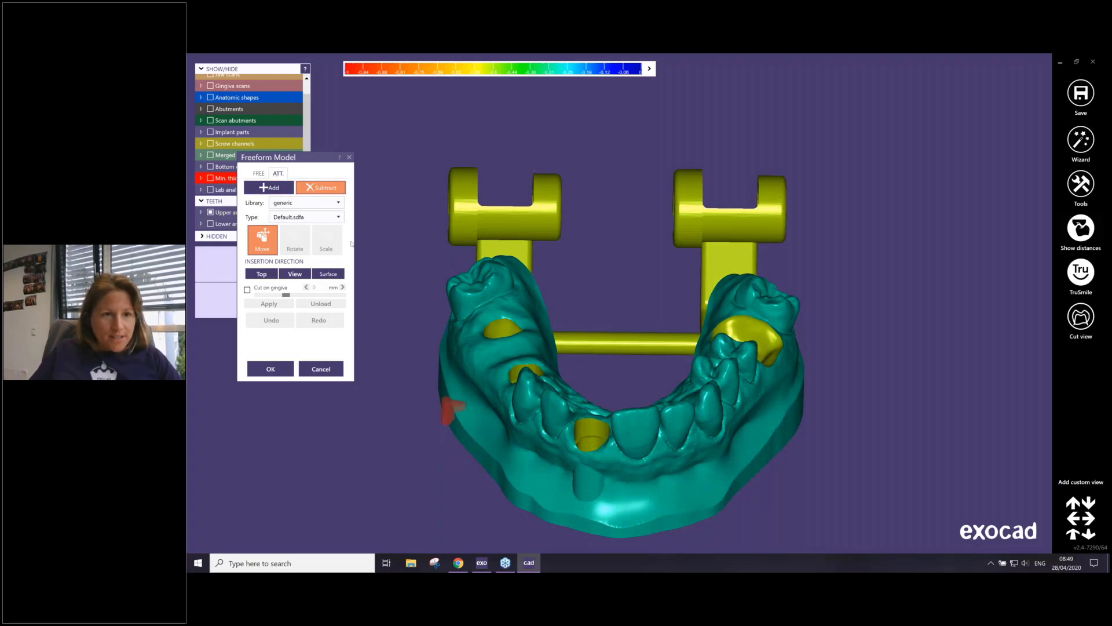
right_click_drag(658, 382, 557, 470)
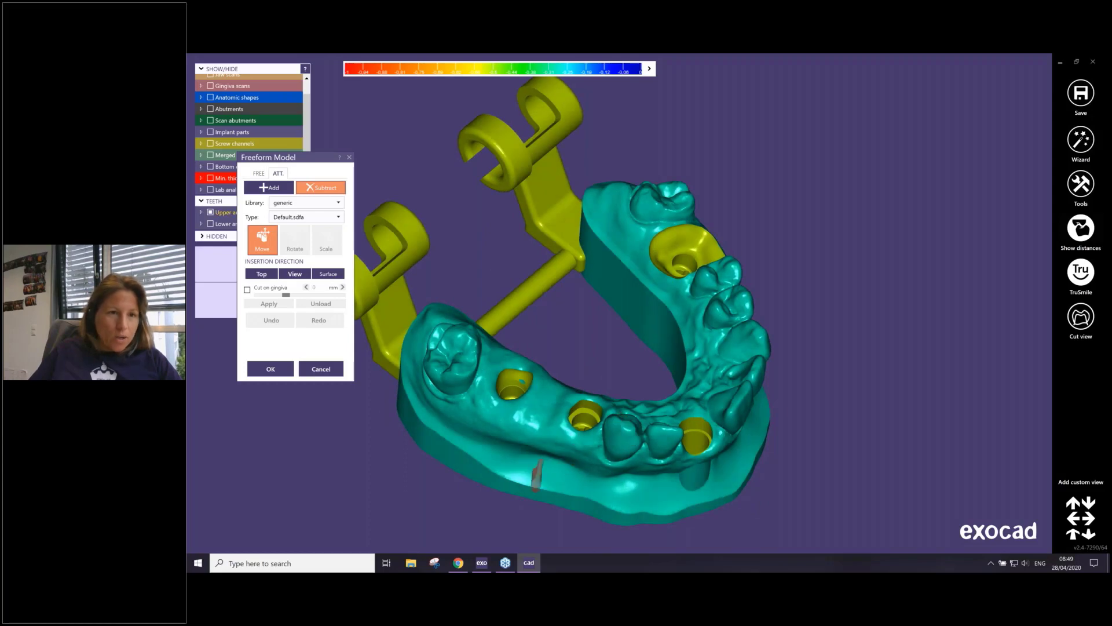
- Choose the parametric rotation design as the attachment to subtract, and give it the Rectangle profile
left_click(305, 204)
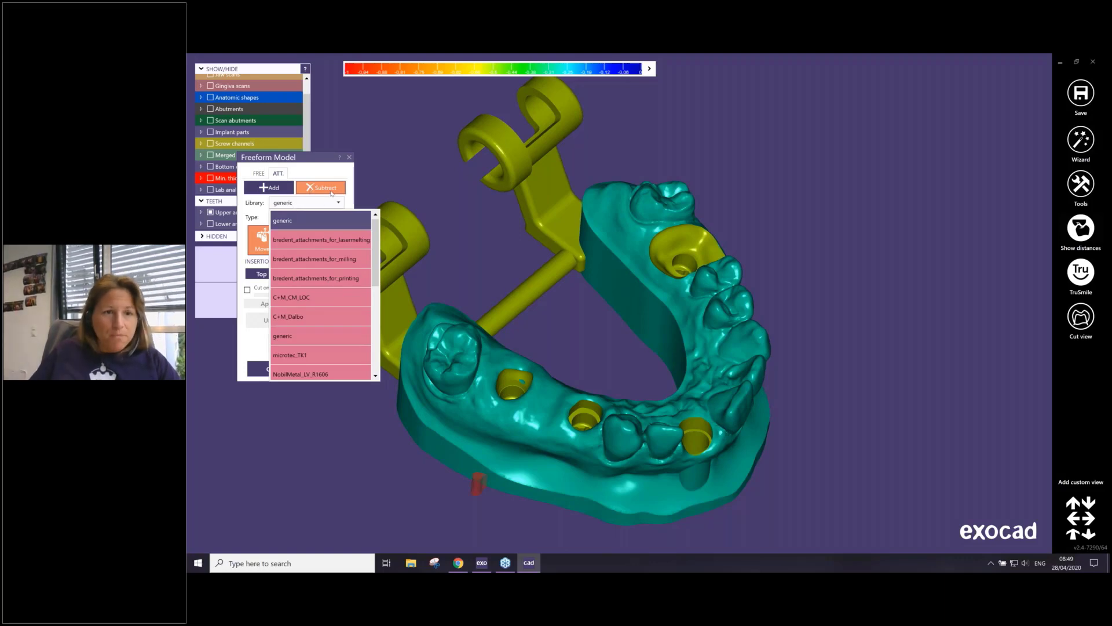
scroll(318, 310, "down", 5)
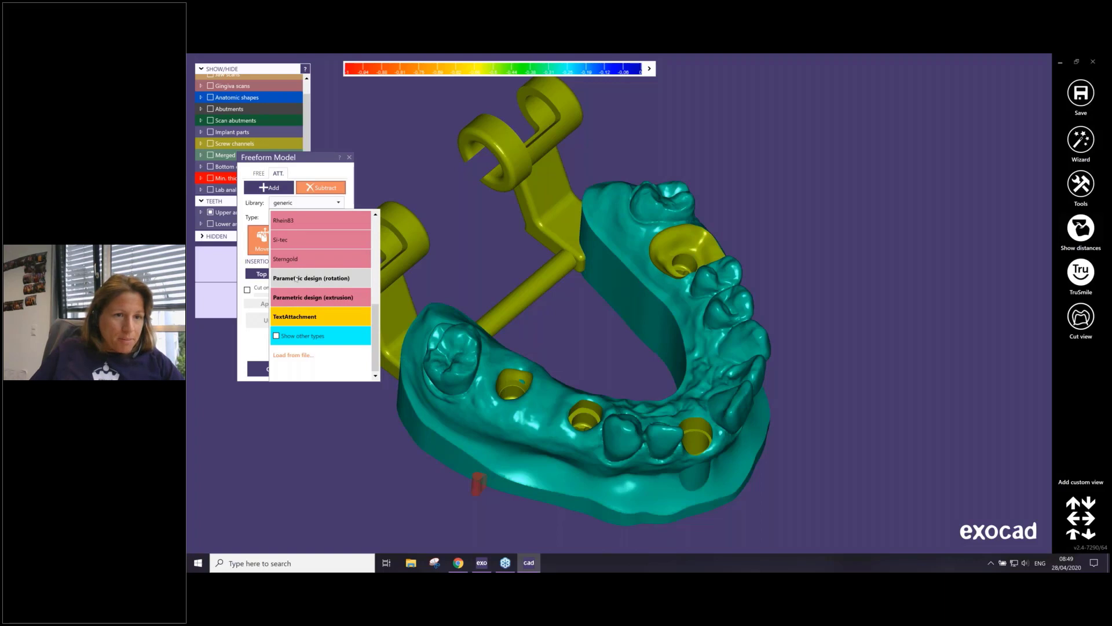
left_click(335, 285)
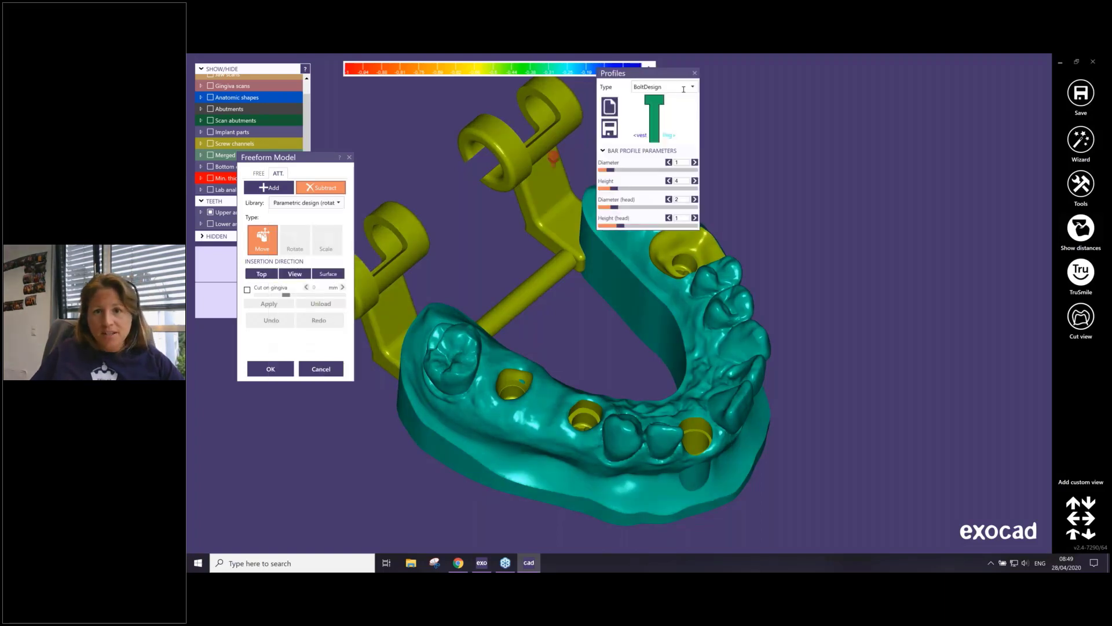
left_click(648, 89)
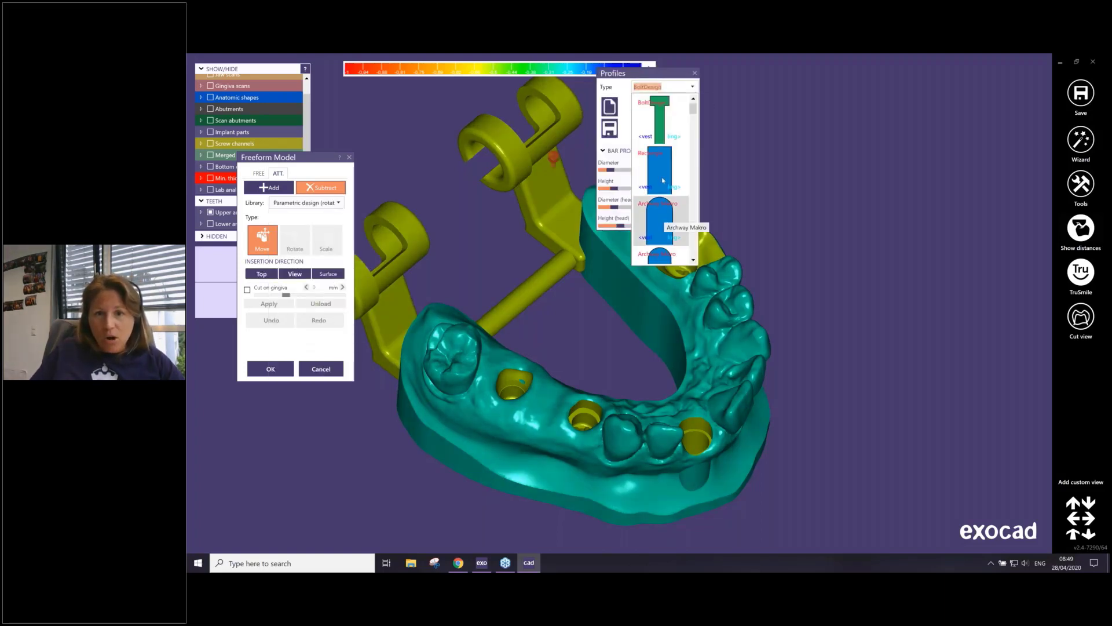
left_click(661, 174)
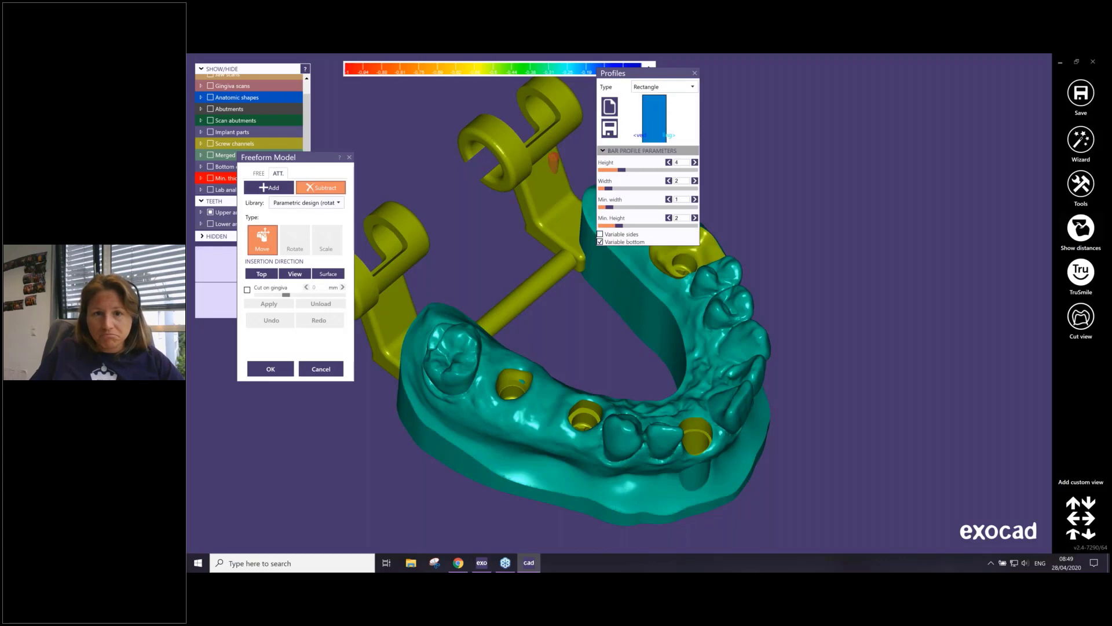
- Place the cylinder on the buccal side below the rear implant sites, with its height set to 5.28 and its width to 3.24
mouse_move(485, 434)
right_mouse_down()
mouse_move(496, 394)
mouse_move(489, 427)
right_mouse_up()
left_click(497, 441)
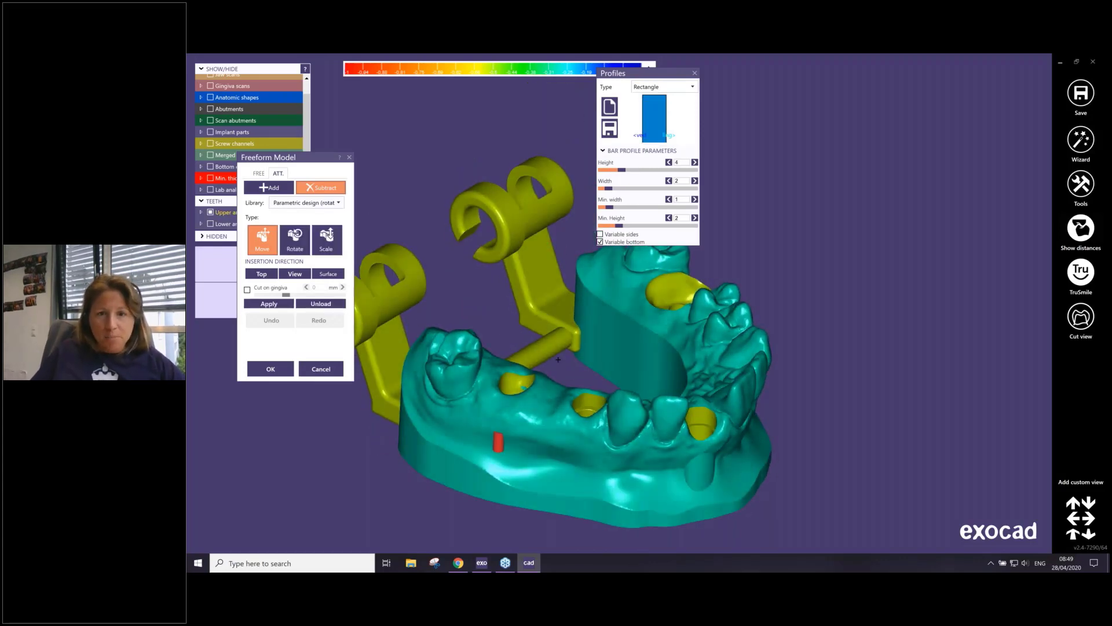
left_click_drag(634, 169, 617, 188)
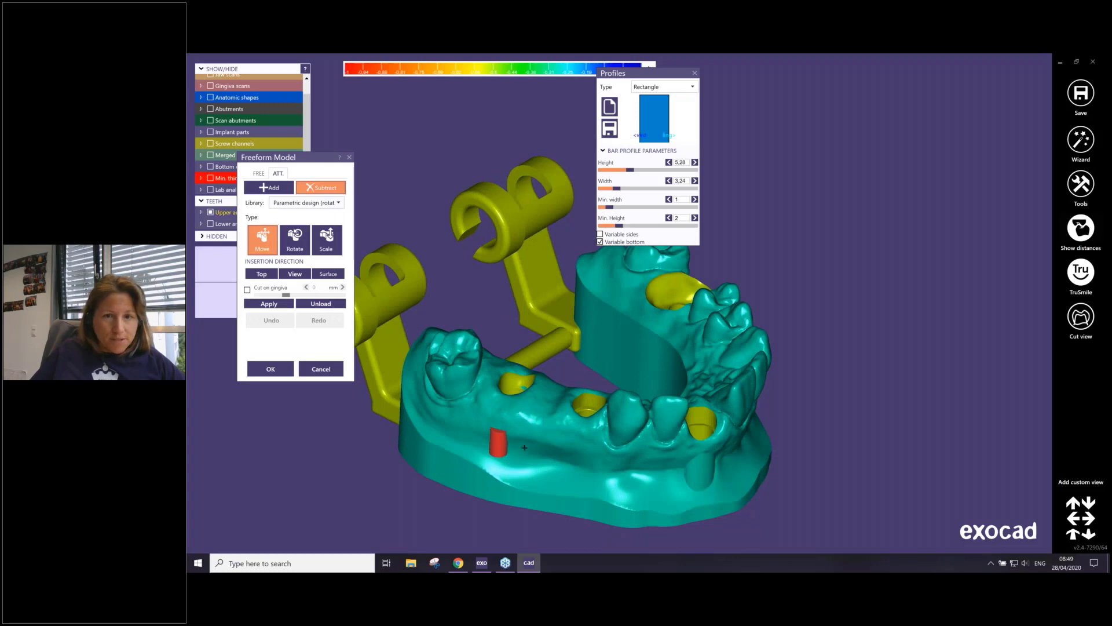
- Reposition the subtractive cylinder on the buccal gingiva so it points sideways into the model towards the rear implant site
mouse_move(498, 443)
right_mouse_down()
mouse_move(481, 458)
mouse_move(499, 446)
right_mouse_up()
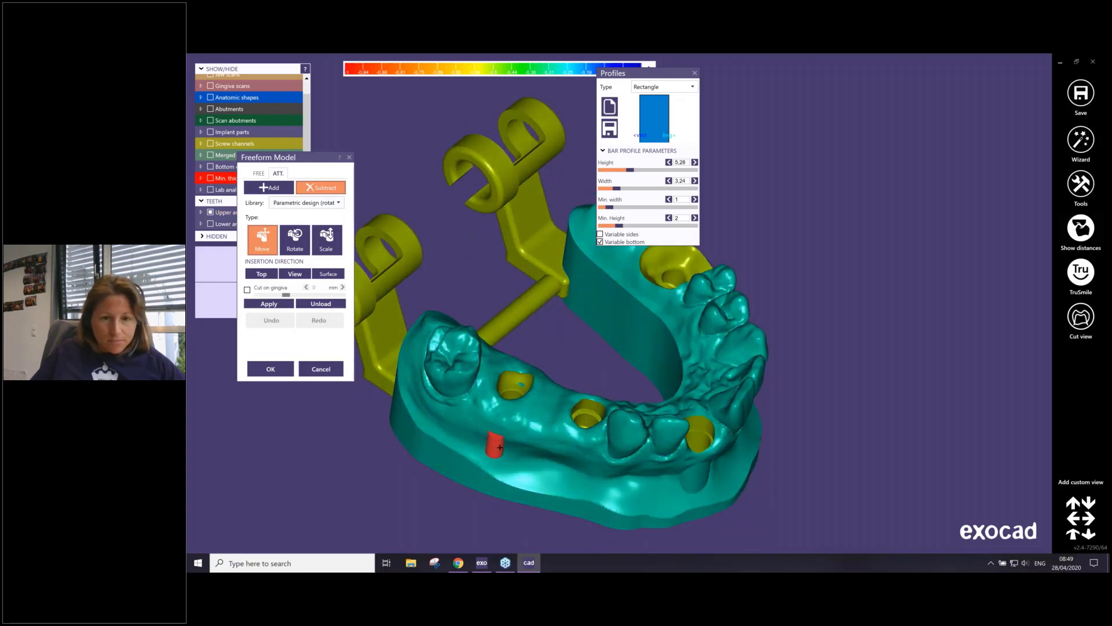
left_click_drag(498, 447, 495, 441)
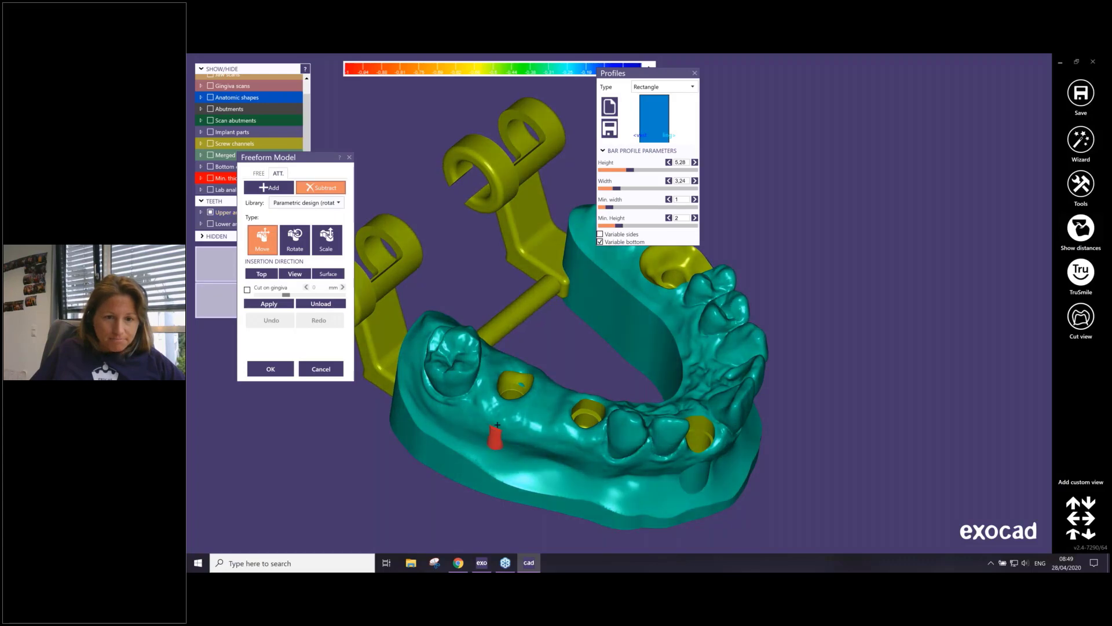
left_click_drag(497, 424, 495, 444)
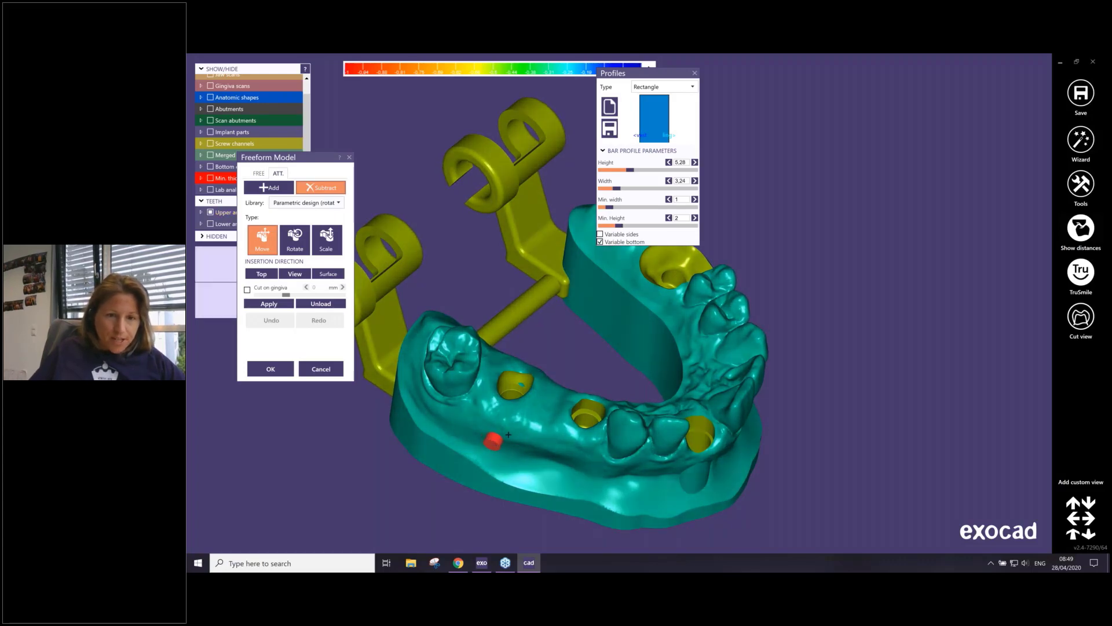
right_click_drag(502, 439, 506, 431)
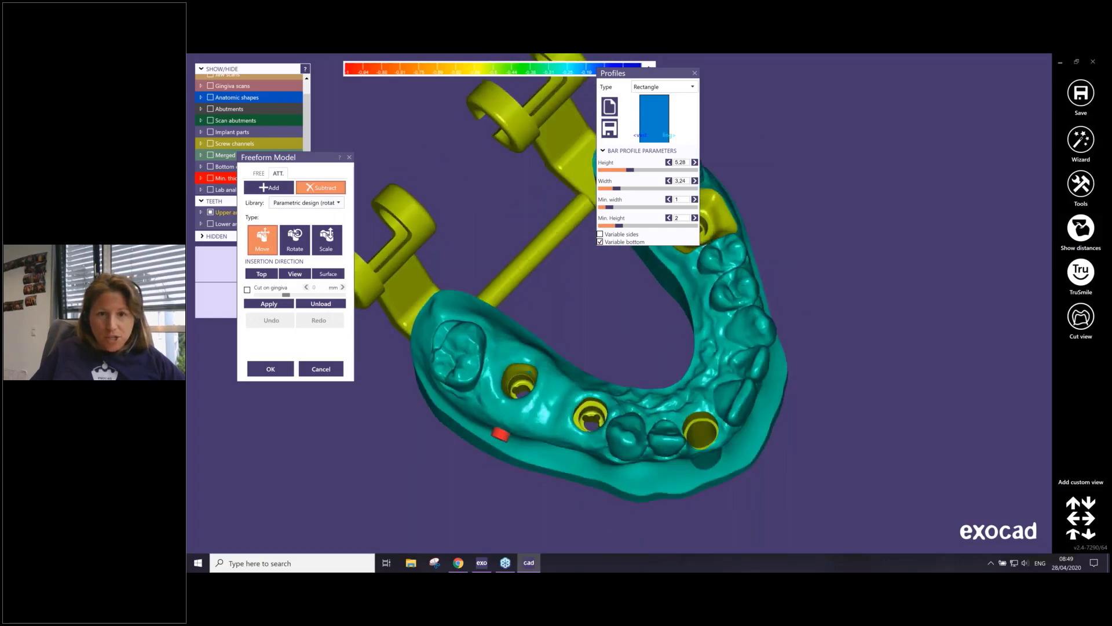
- Set the subtractive cylinder's height to 9.65 and place it on the buccal gingiva near the rear implant site
left_click_drag(631, 171, 644, 172)
right_click_drag(540, 398, 496, 428)
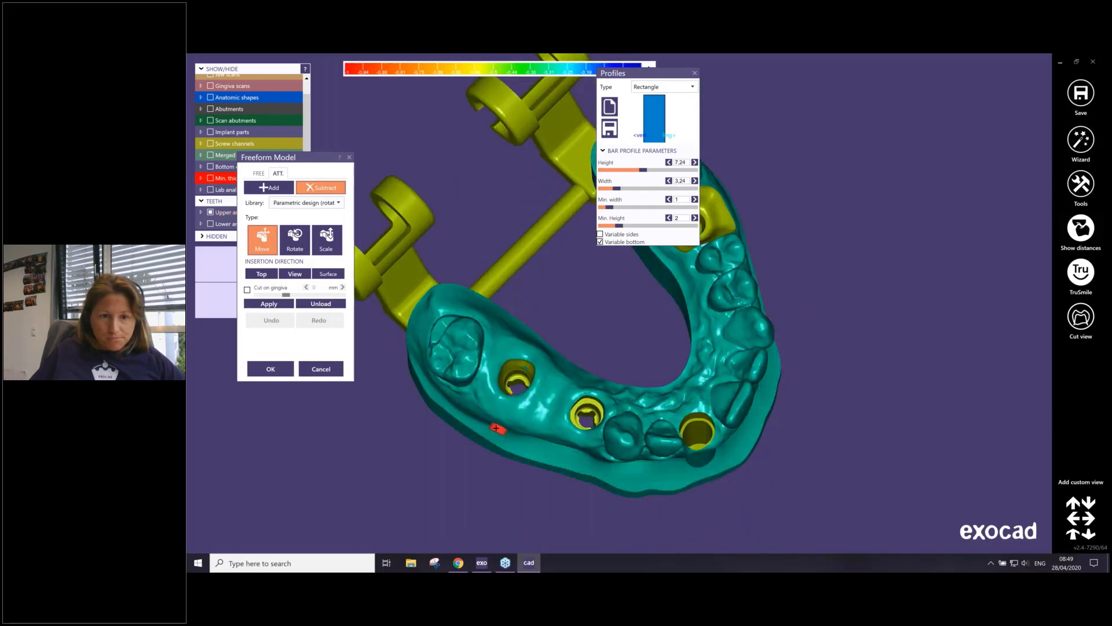
right_click_drag(573, 424, 519, 439)
left_click(519, 440)
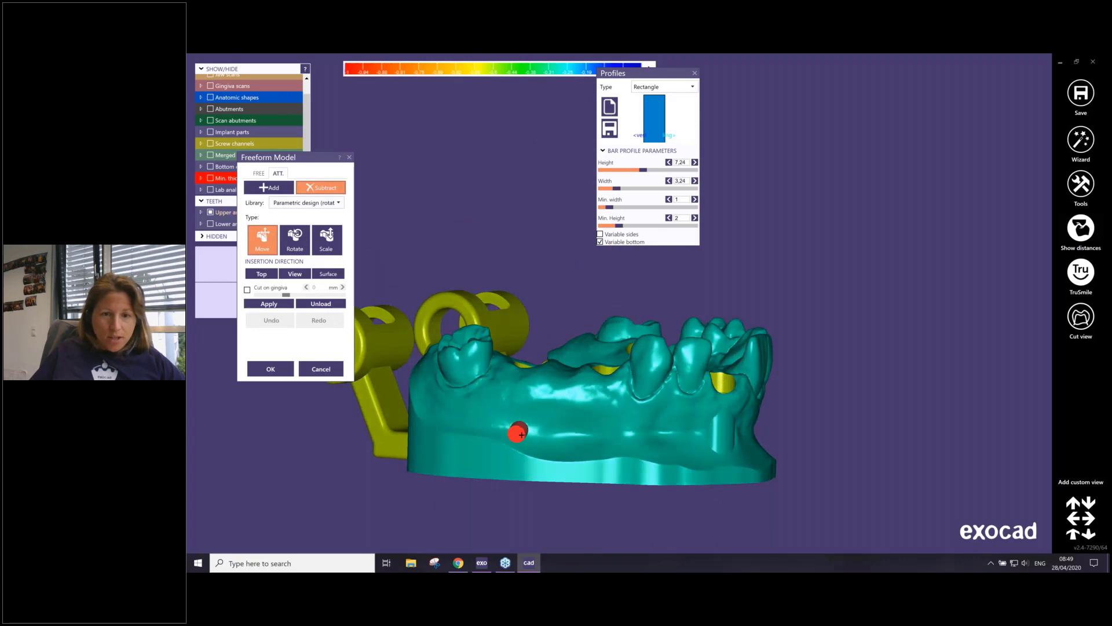
right_click_drag(547, 417, 557, 484)
left_click_drag(644, 170, 659, 170)
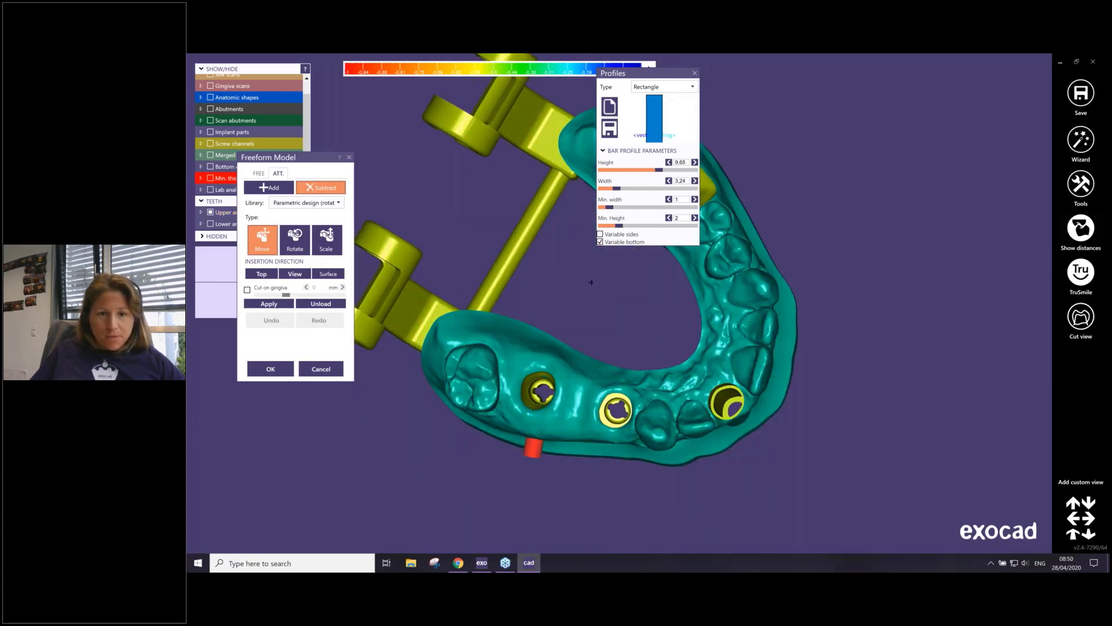
- Settle the cylinder's position on the buccal gingiva below the rear implant site and apply its subtraction from the model base
right_click_drag(592, 282, 586, 290)
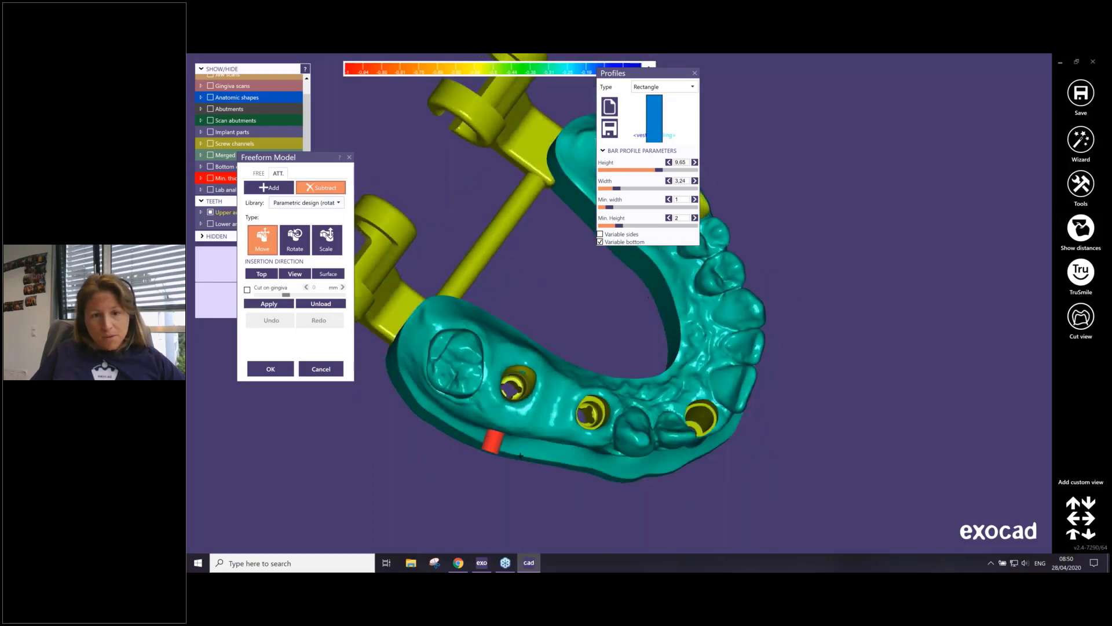
right_click_drag(497, 435, 513, 434)
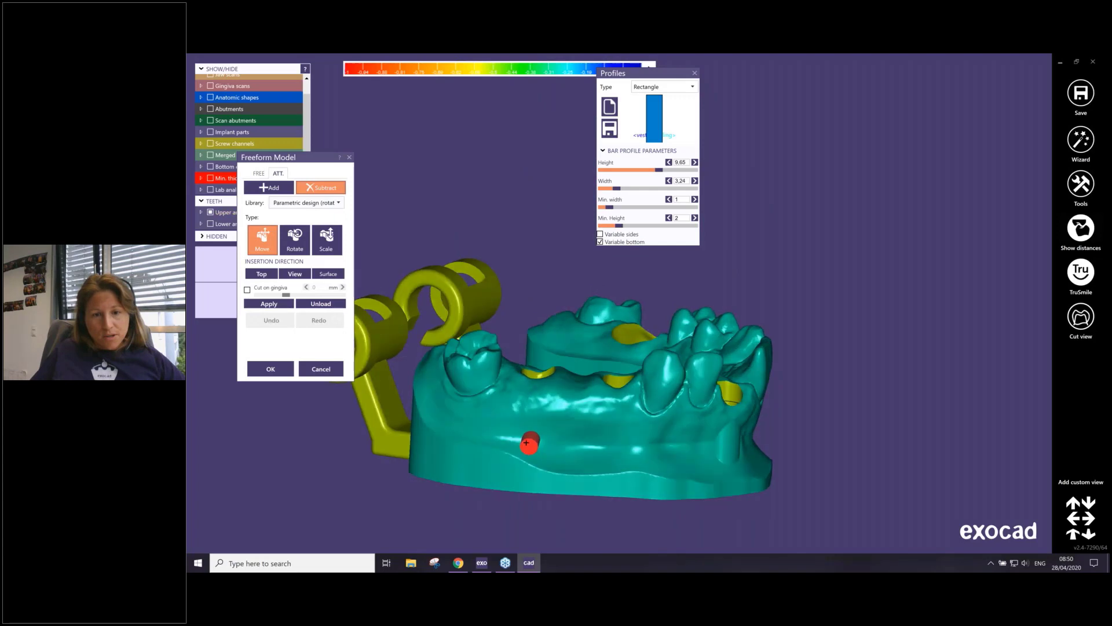
right_click_drag(578, 415, 544, 473)
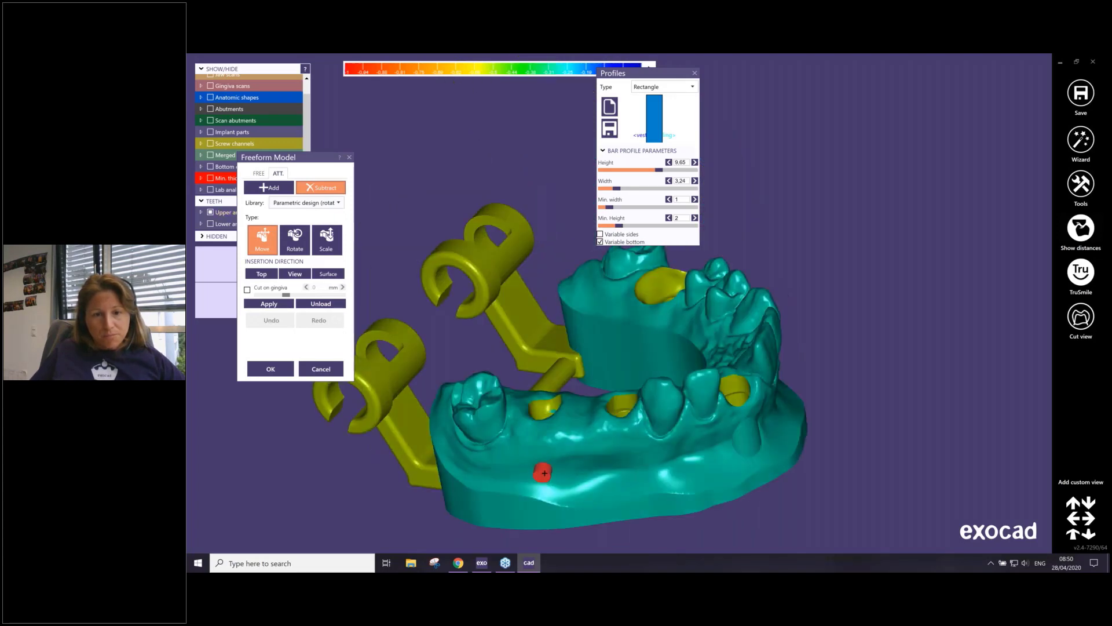
left_click(276, 306)
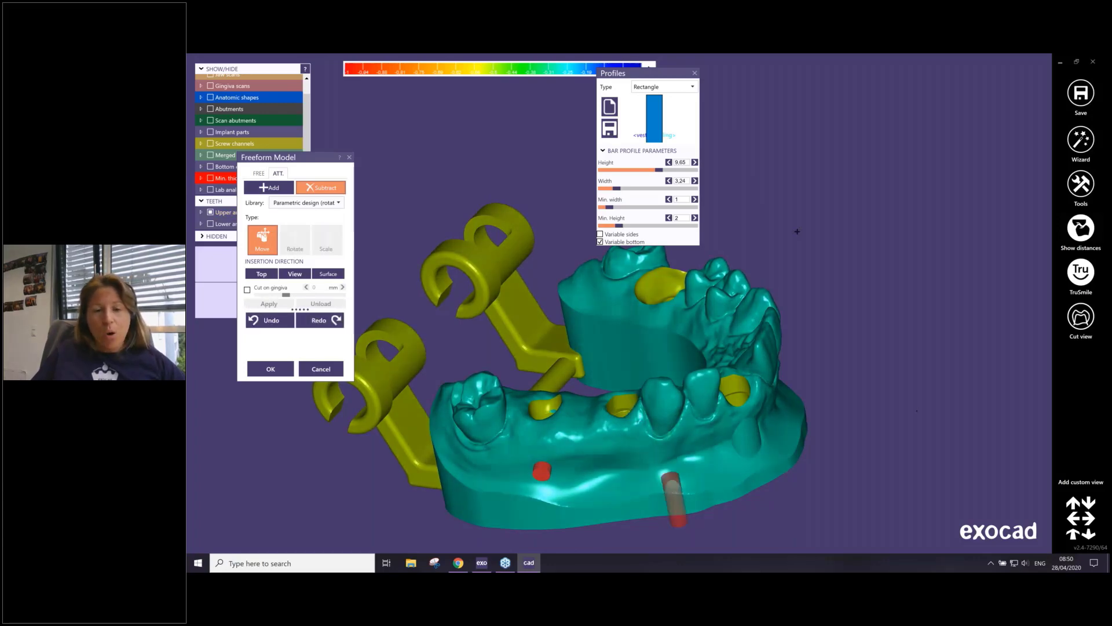
- Place a second subtractive cylinder on the lower rim of the model base near the rear implant site and apply it
right_click_drag(480, 410, 649, 437)
left_click(601, 444)
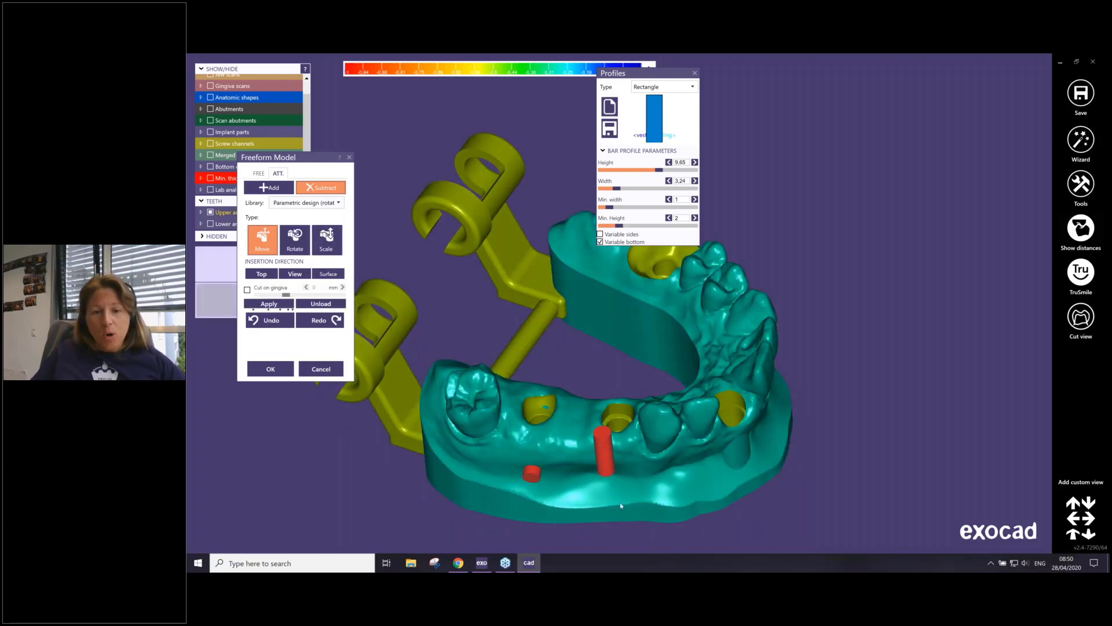
right_click_drag(621, 506, 547, 421)
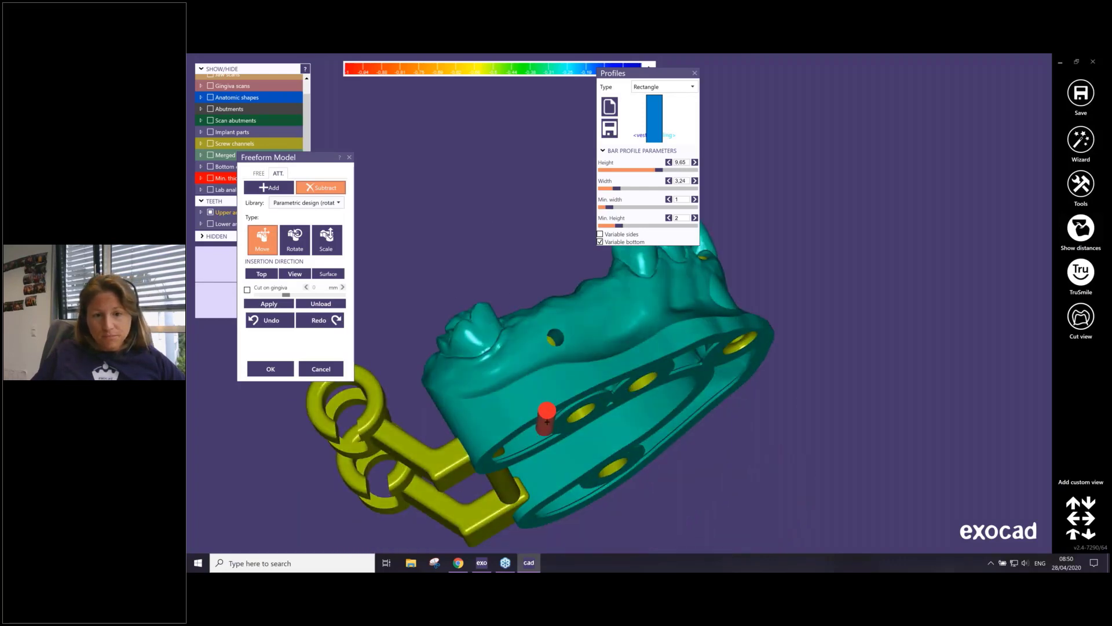
left_click_drag(547, 422, 545, 418)
right_click_drag(629, 367, 559, 177)
left_click(264, 304)
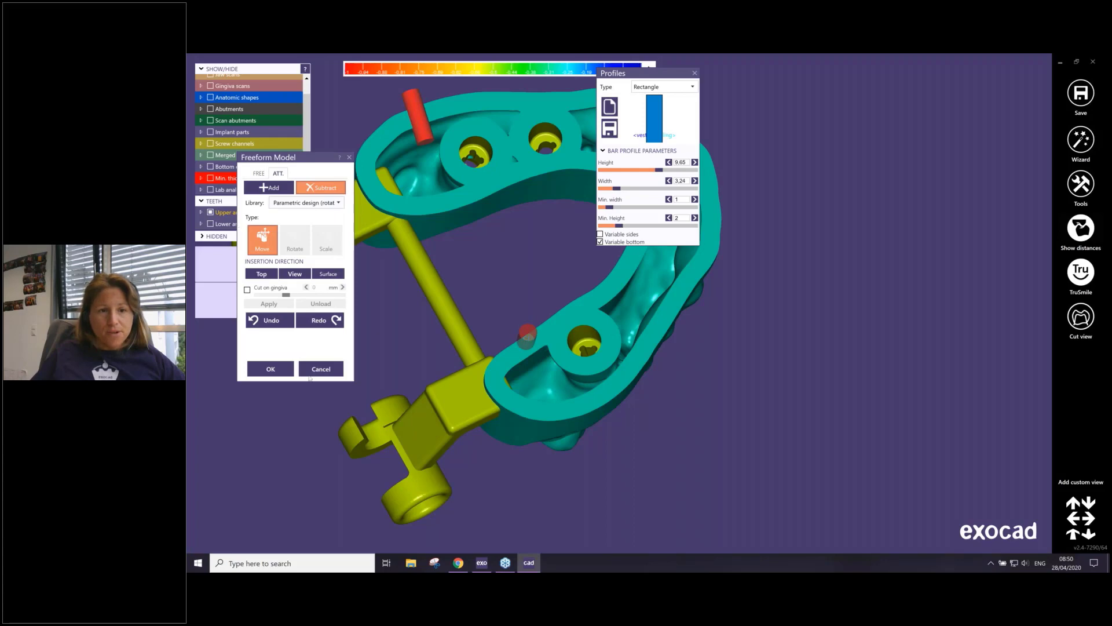
- Finish the freeform editing of the upper model and save the scene over the existing 2019-11-12_00001-010.dentalCAD file
right_click_drag(452, 232, 452, 232)
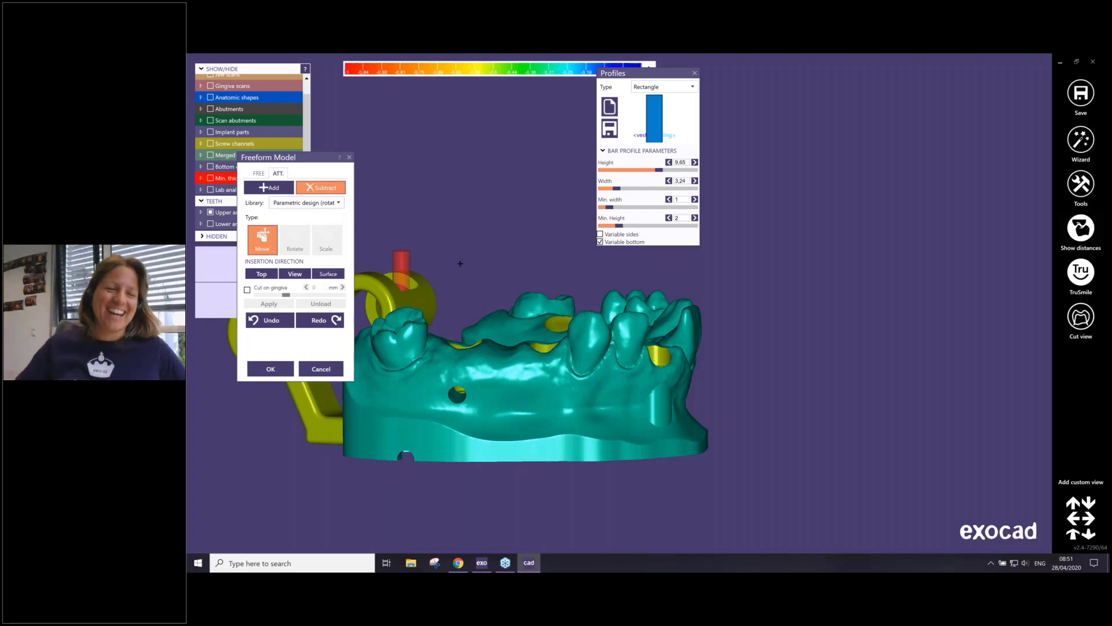
left_click(398, 438)
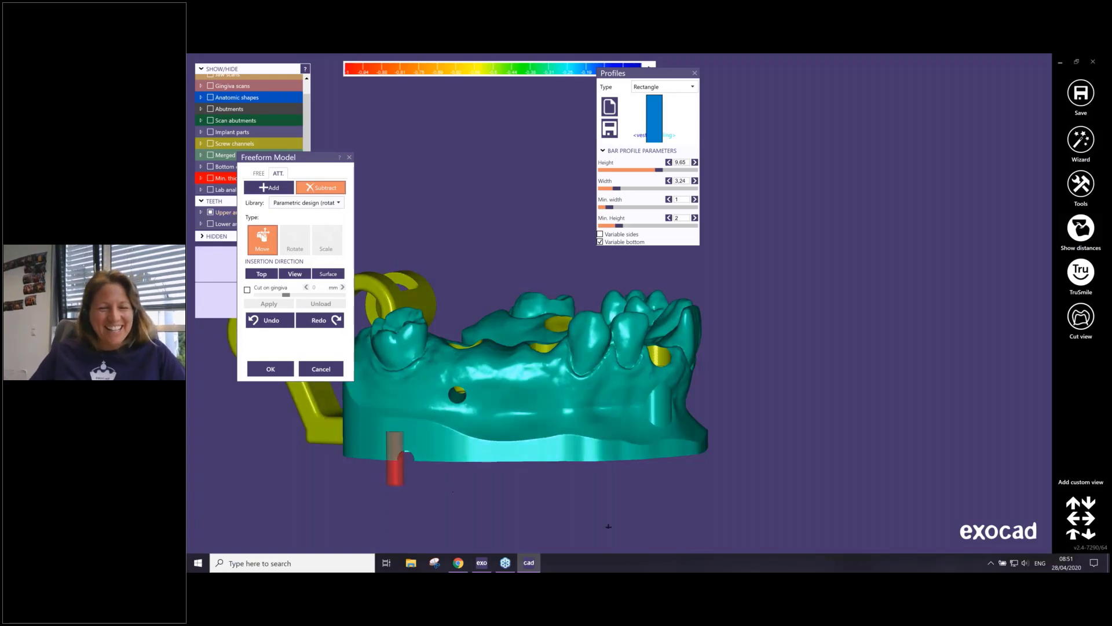
left_click(703, 450)
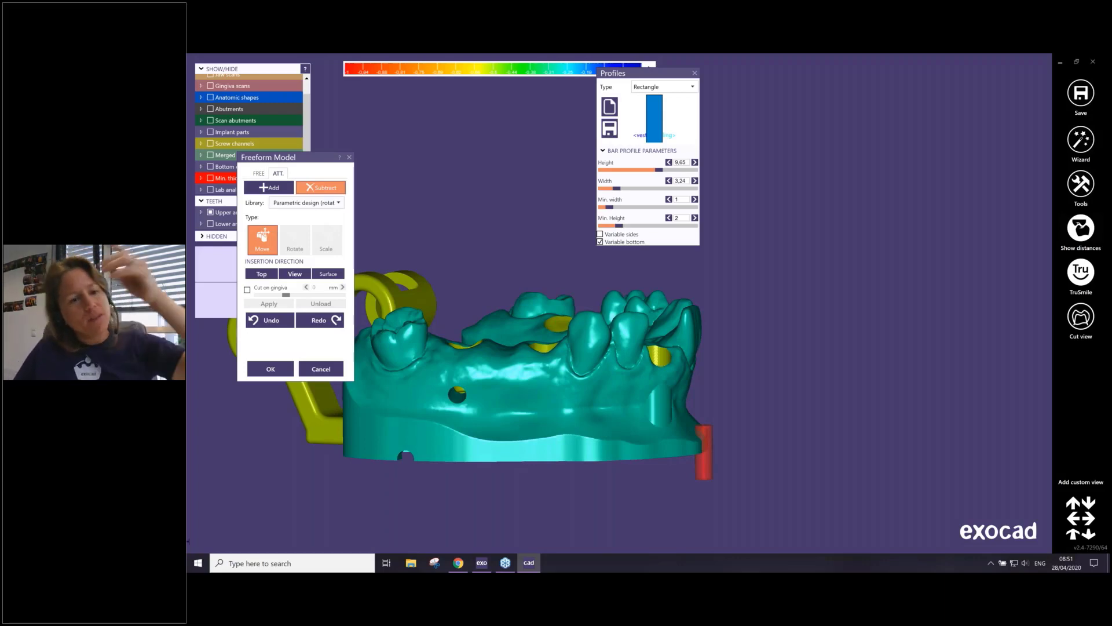
left_click(252, 368)
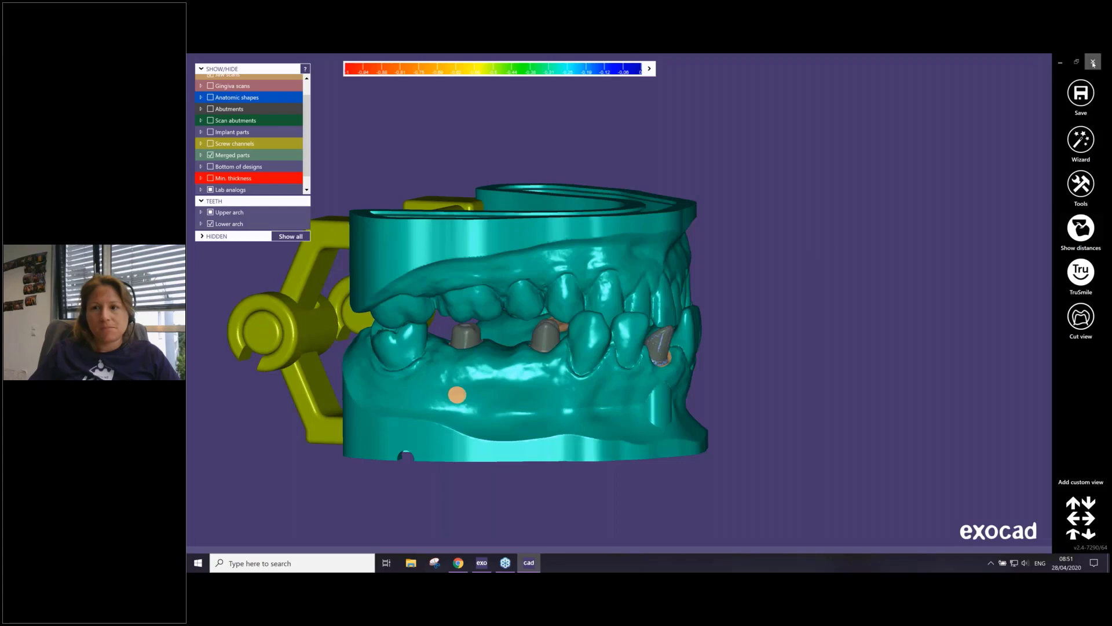
left_click(1081, 92)
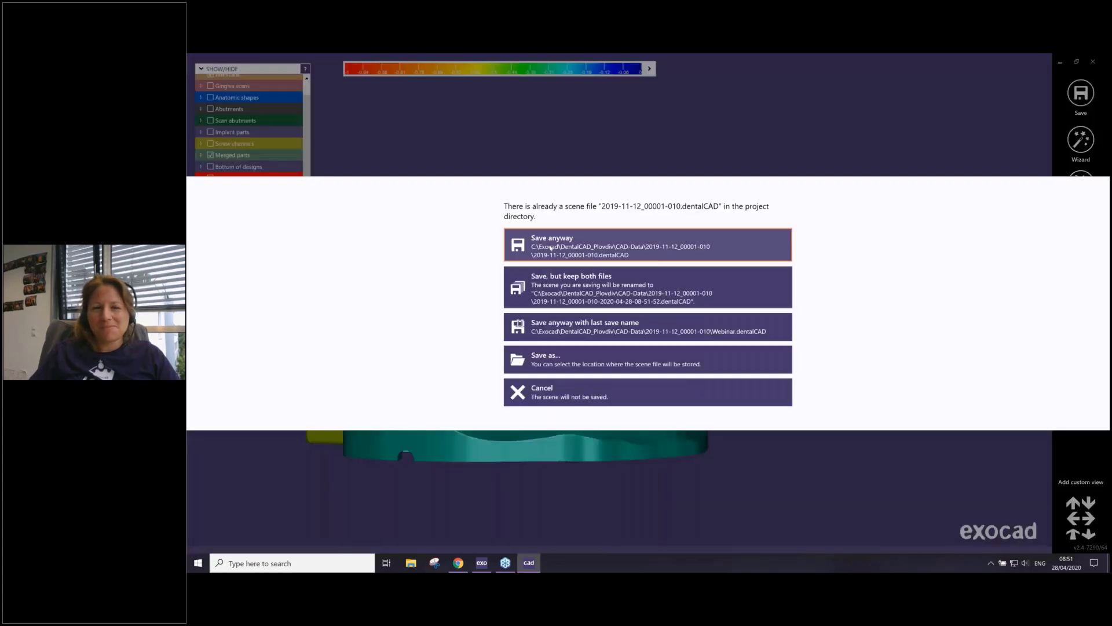
left_click(551, 248)
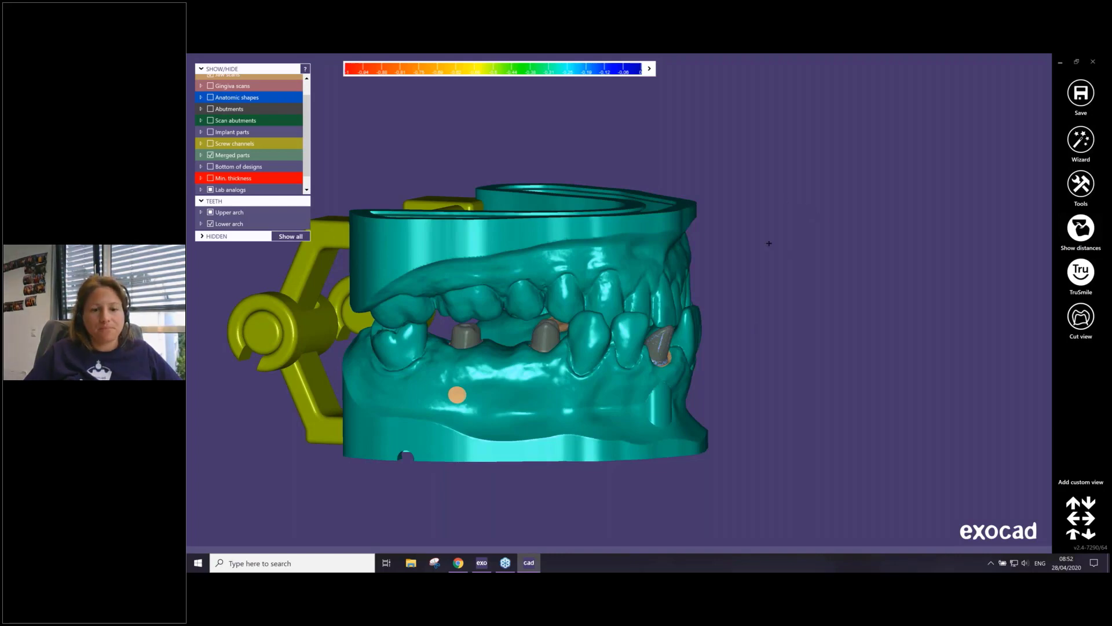
left_click(481, 567)
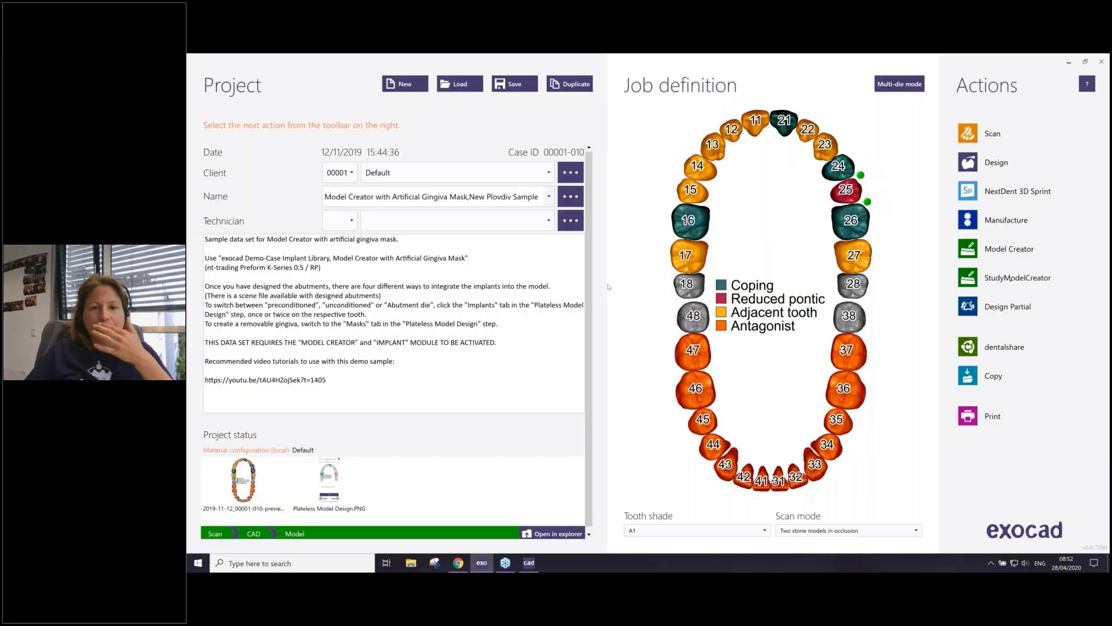
left_click(530, 563)
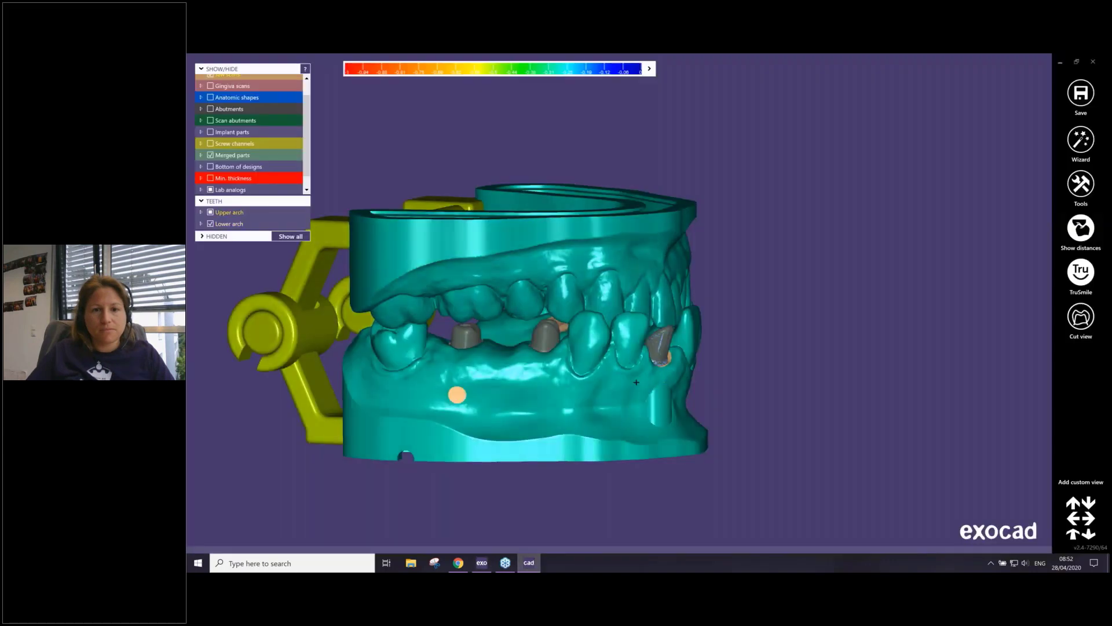
right_click_drag(637, 382, 633, 386)
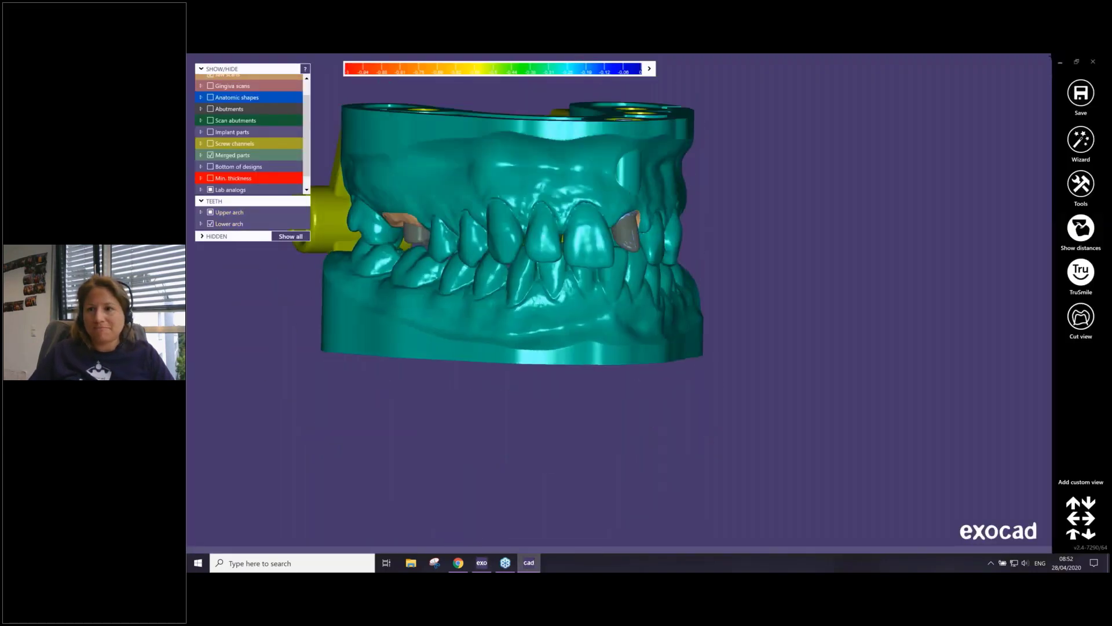
- Switch to the exocad project window, start the NextDent 3D Sprint transfer, and bring up its Model Creator parts
left_click(1059, 62)
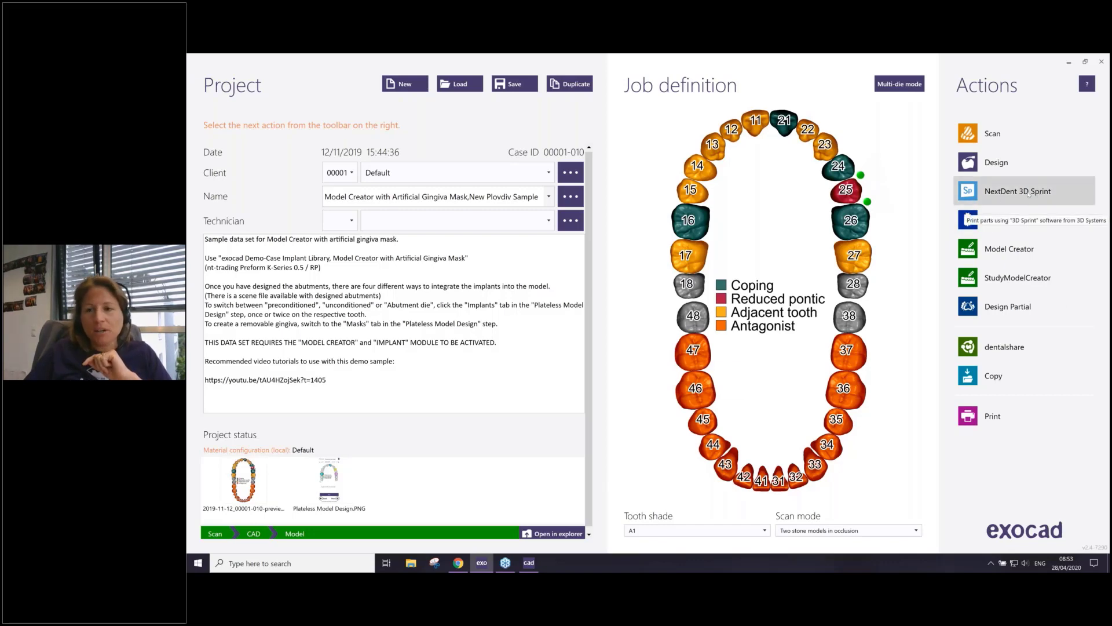
left_click(1010, 196)
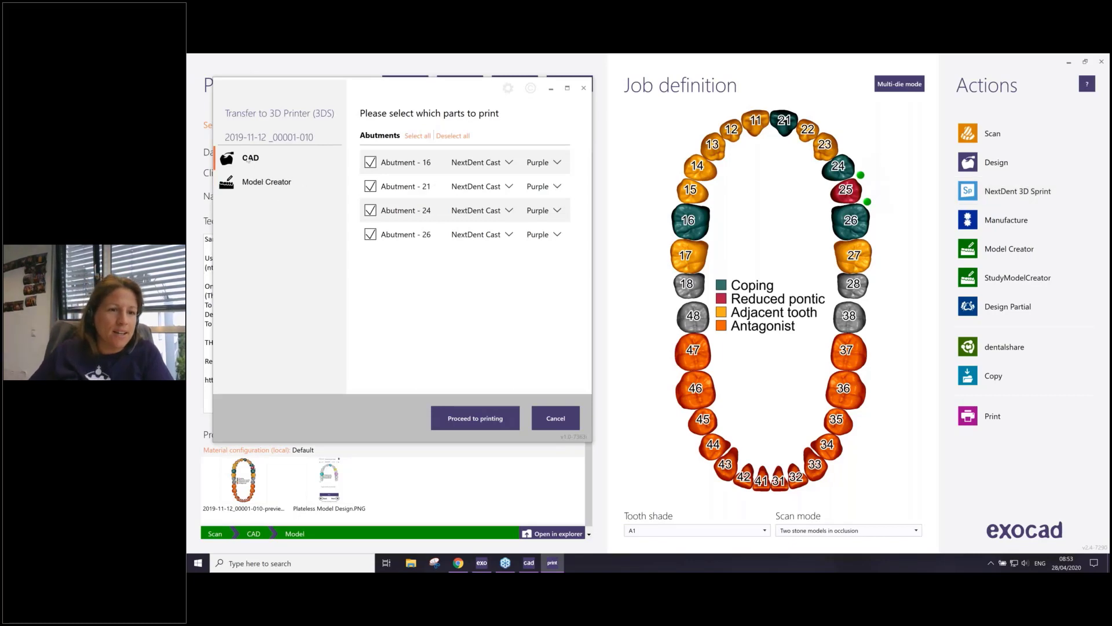
left_click(266, 182)
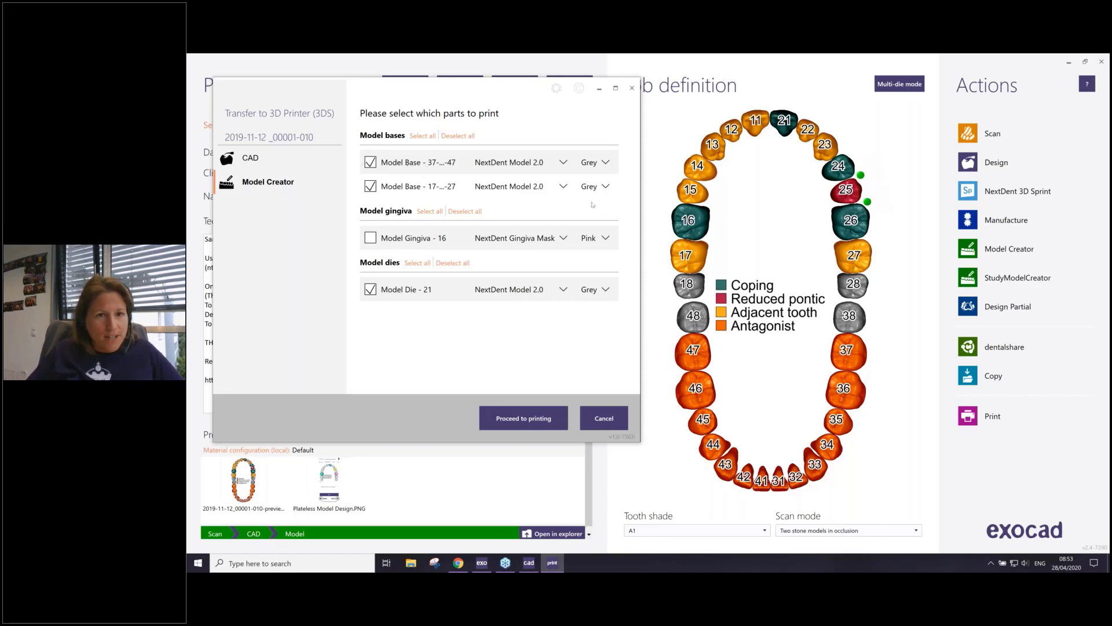
left_click(252, 158)
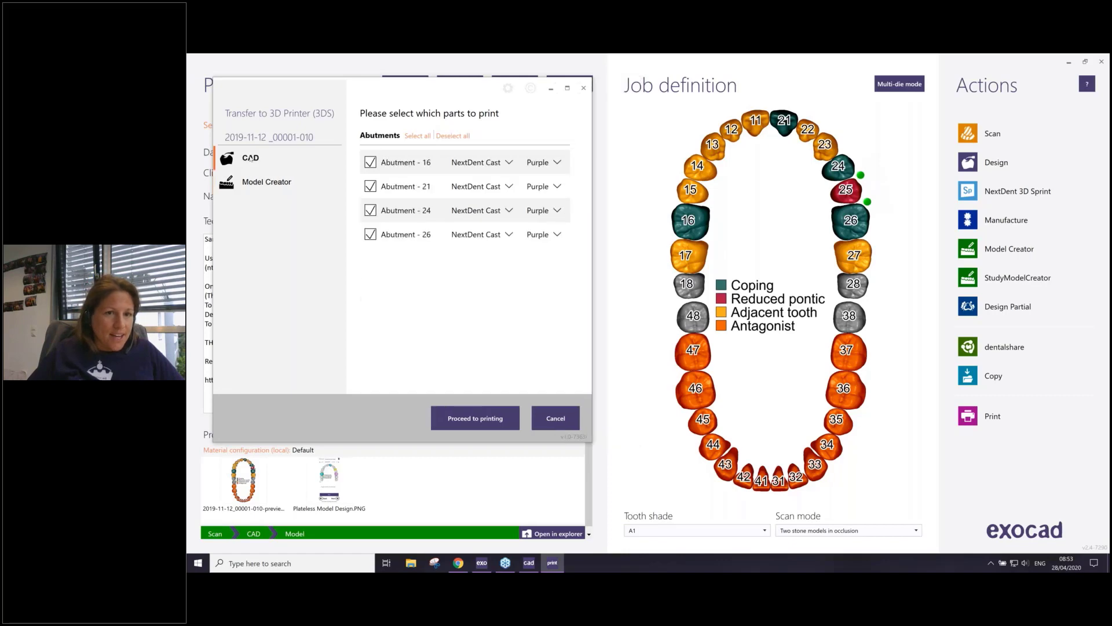
left_click(241, 183)
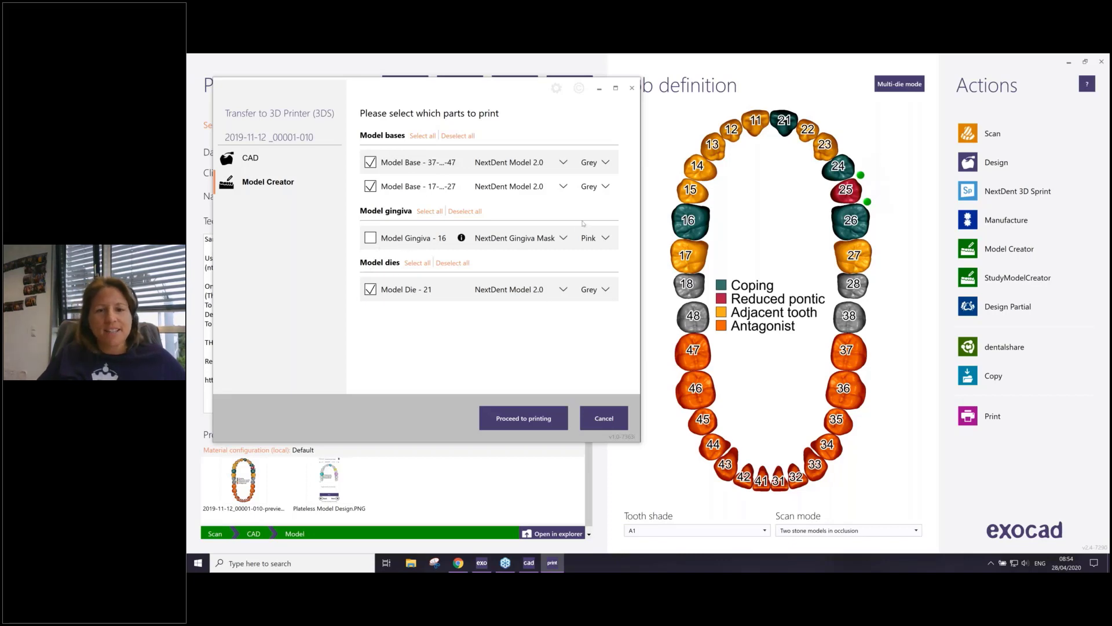
- Review the print colour choices offered for the model bases and the model gingiva
left_click(606, 239)
left_click(605, 188)
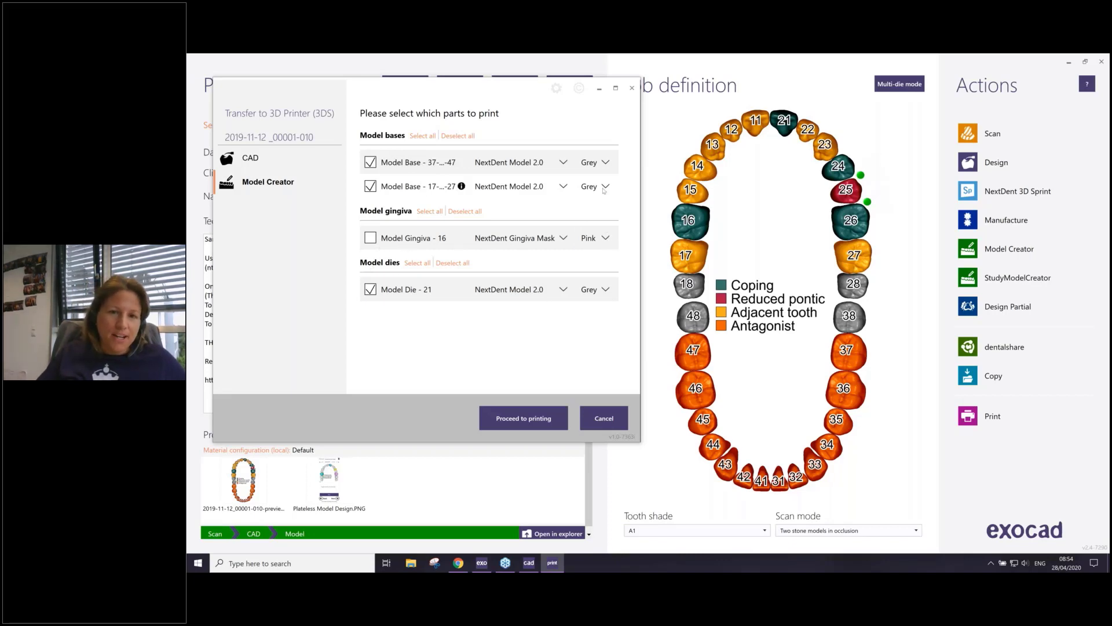
left_click(606, 188)
left_click(546, 327)
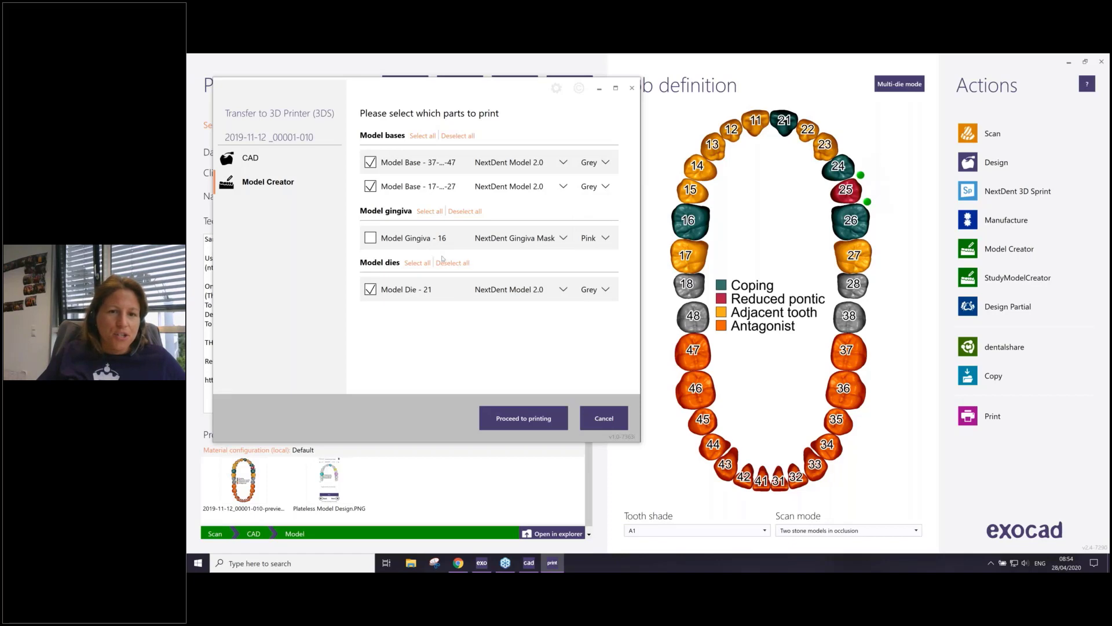
left_click(597, 241)
left_click(596, 258)
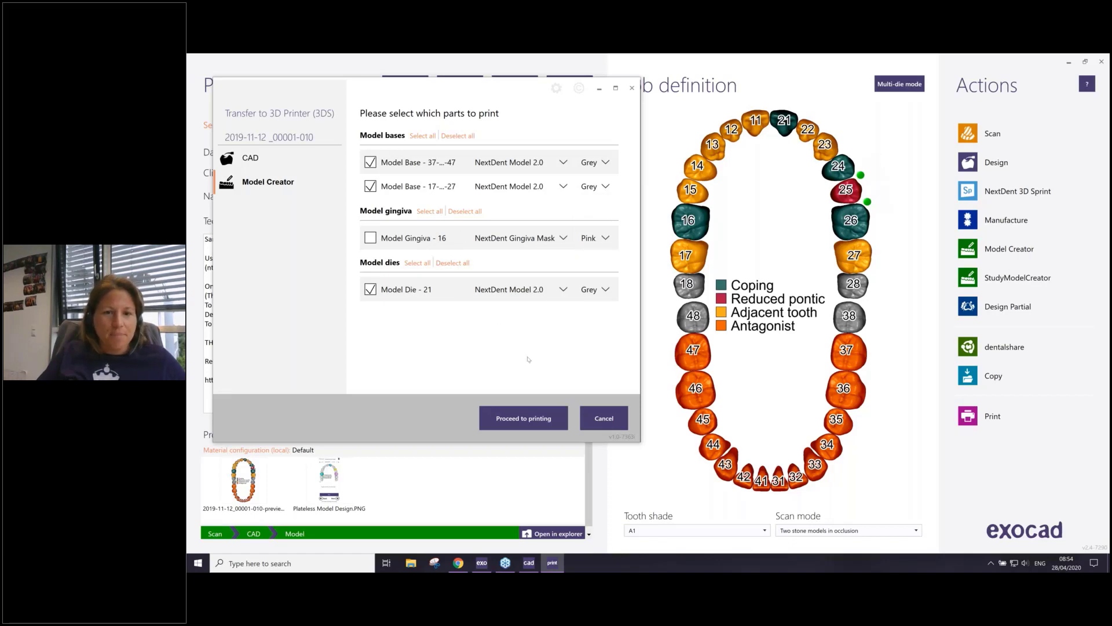
left_click(589, 163)
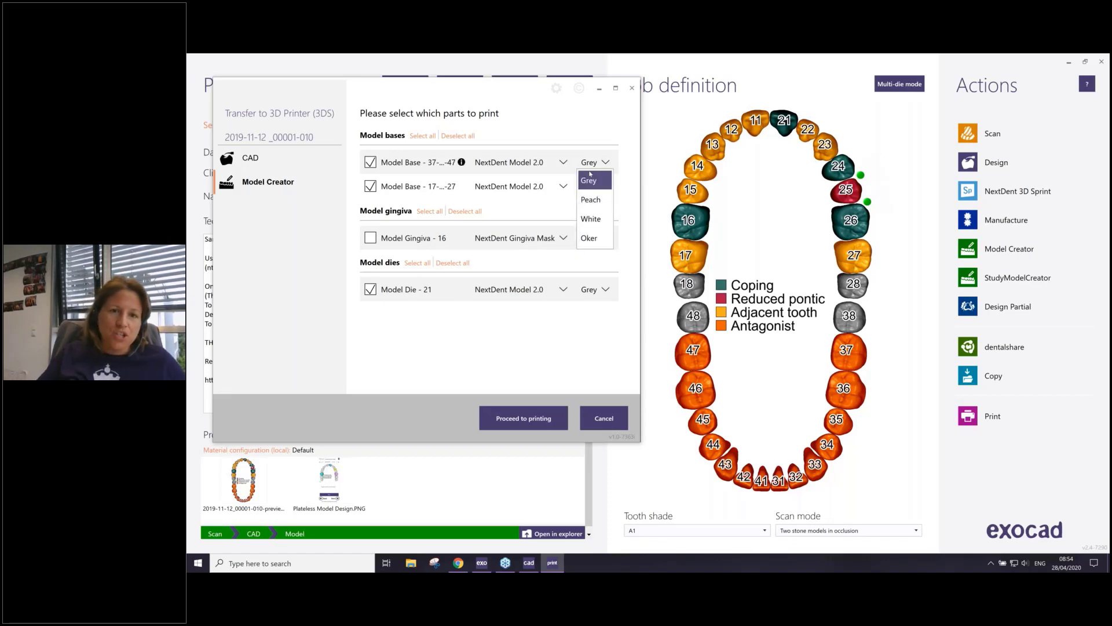
left_click(606, 164)
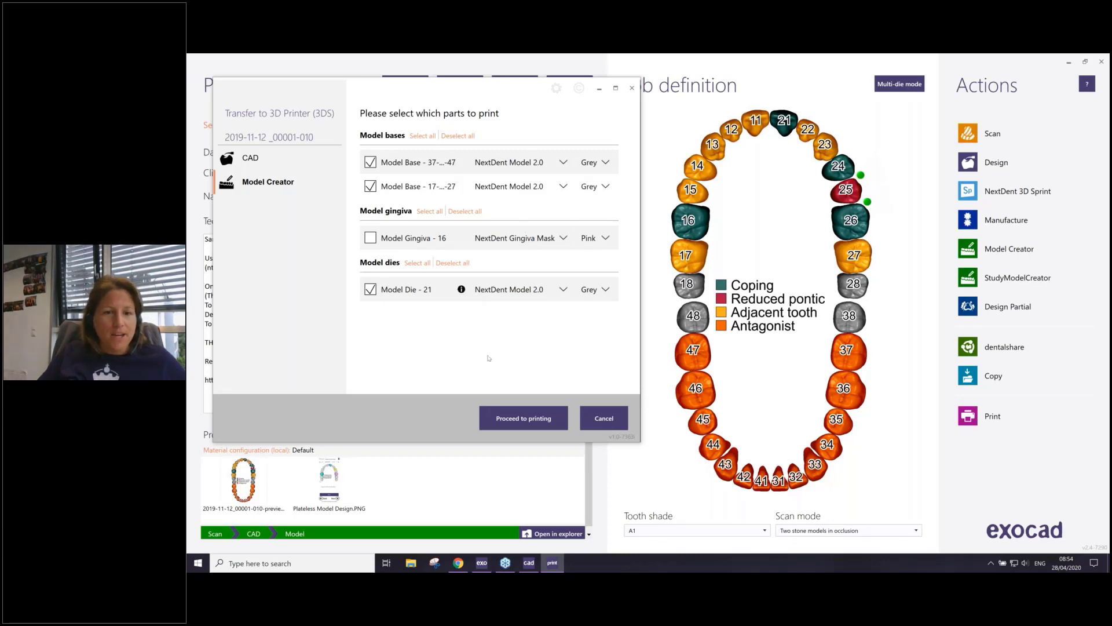
- Send both model bases and Model Die - 21 to 3D Sprint in grey NextDent Model 2.0, and reposition the transfer window
left_click(507, 424)
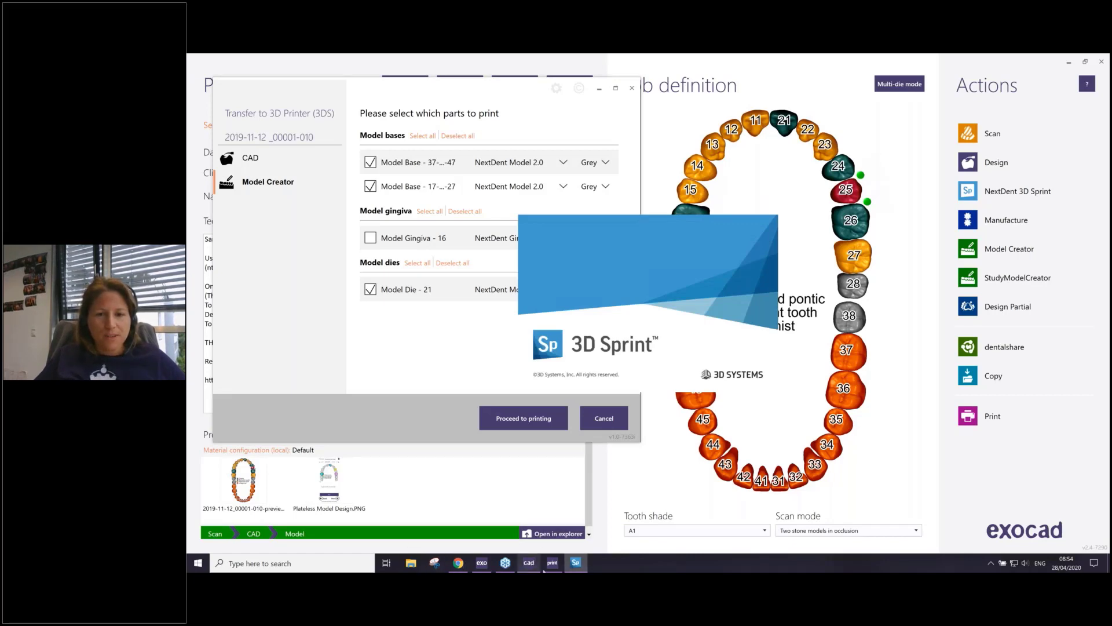
left_click(553, 564)
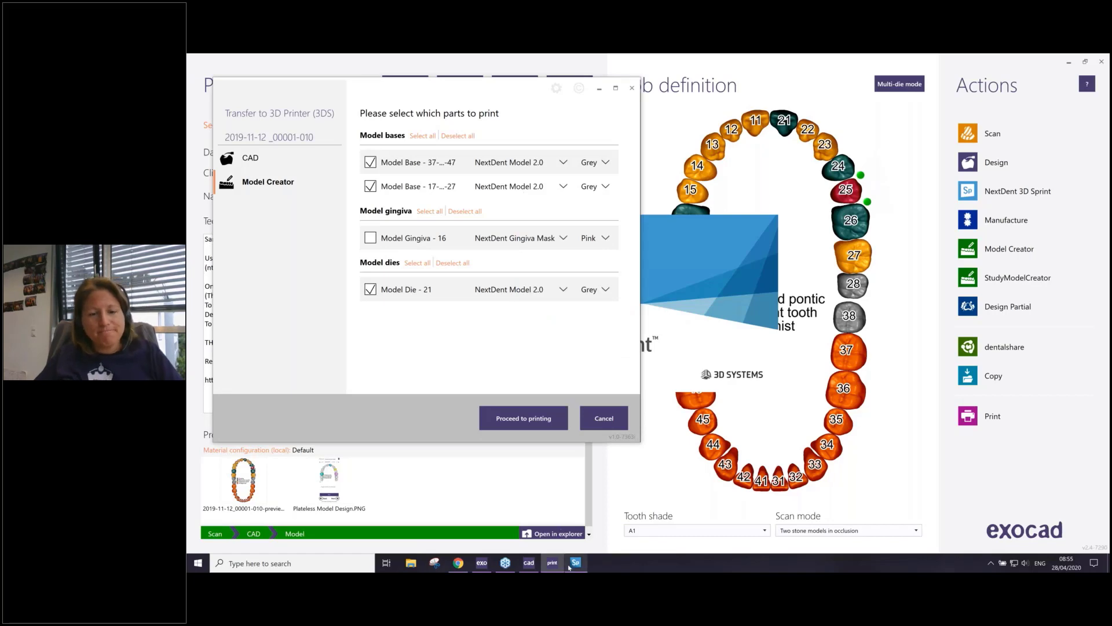
left_click(528, 566)
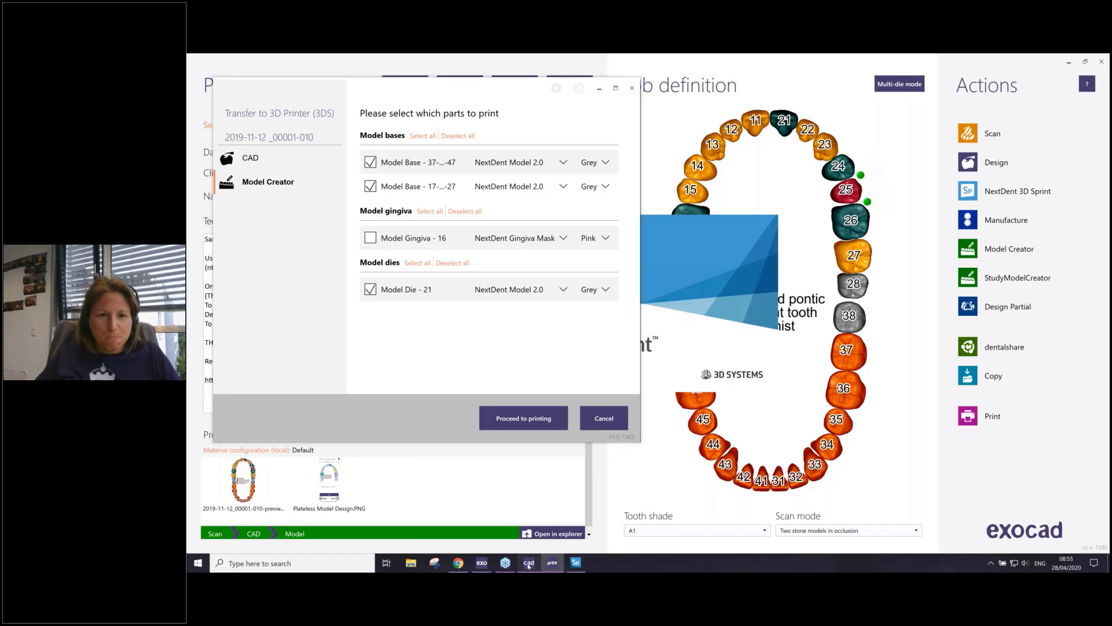
left_click(528, 566)
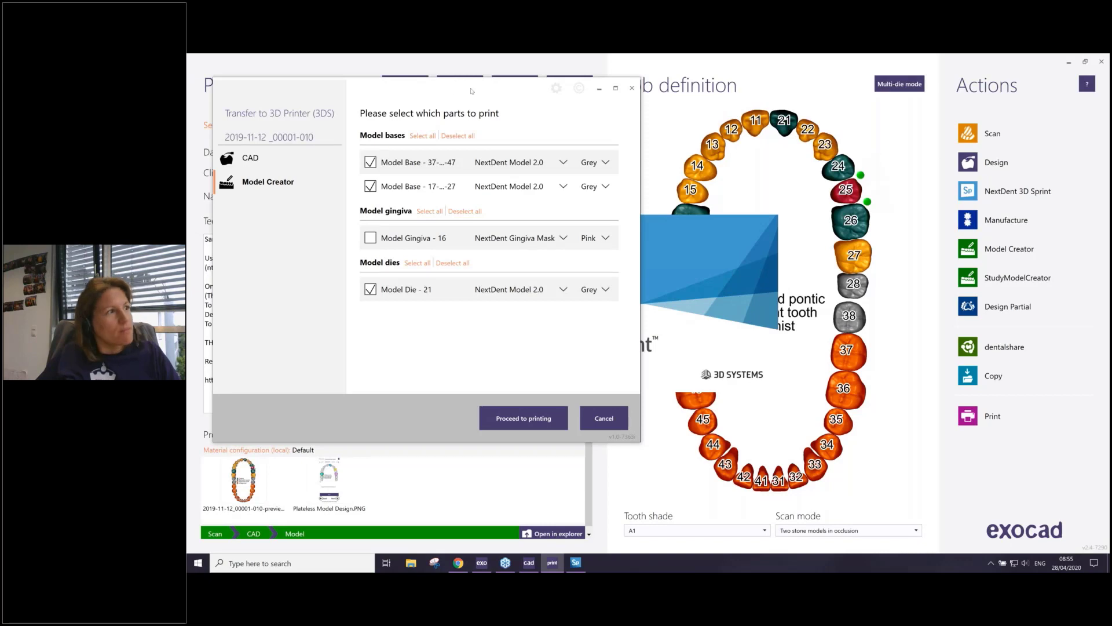
left_click_drag(472, 91, 485, 79)
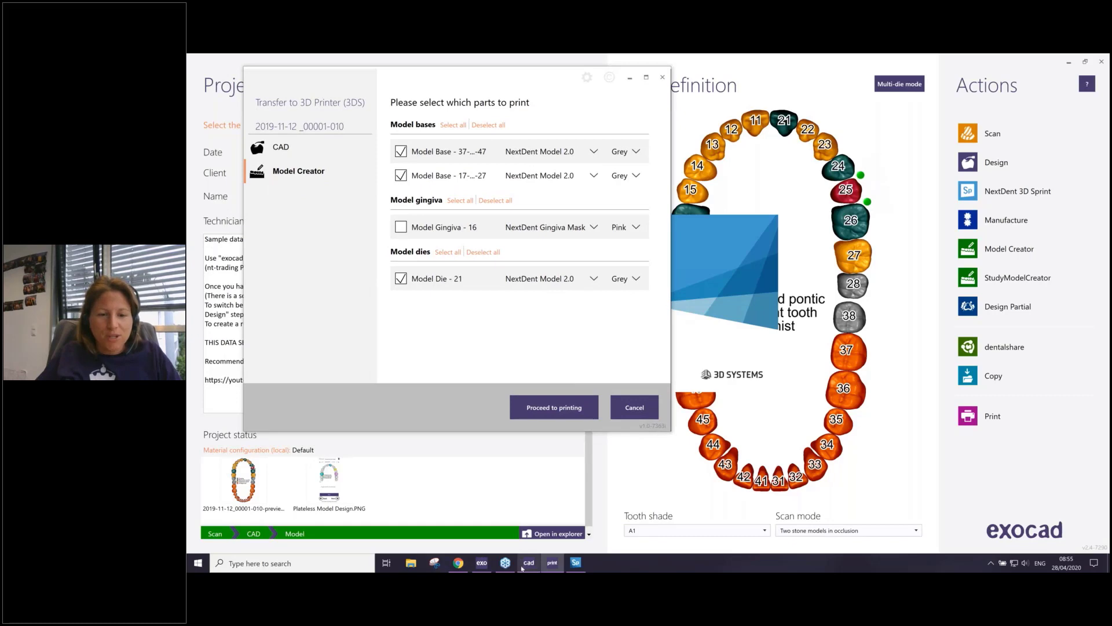
left_click(458, 562)
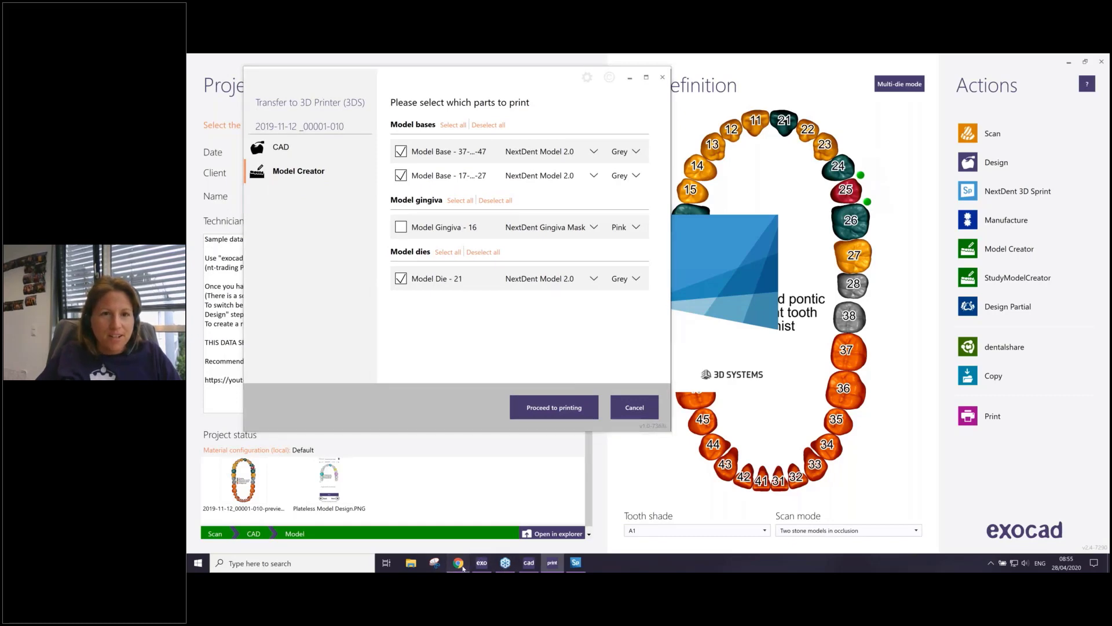
- Switch to the exocad webinars page in Chrome and examine the April 27 Model Creator (GER) webinar's details, leaving its entry collapsed
left_click(351, 60)
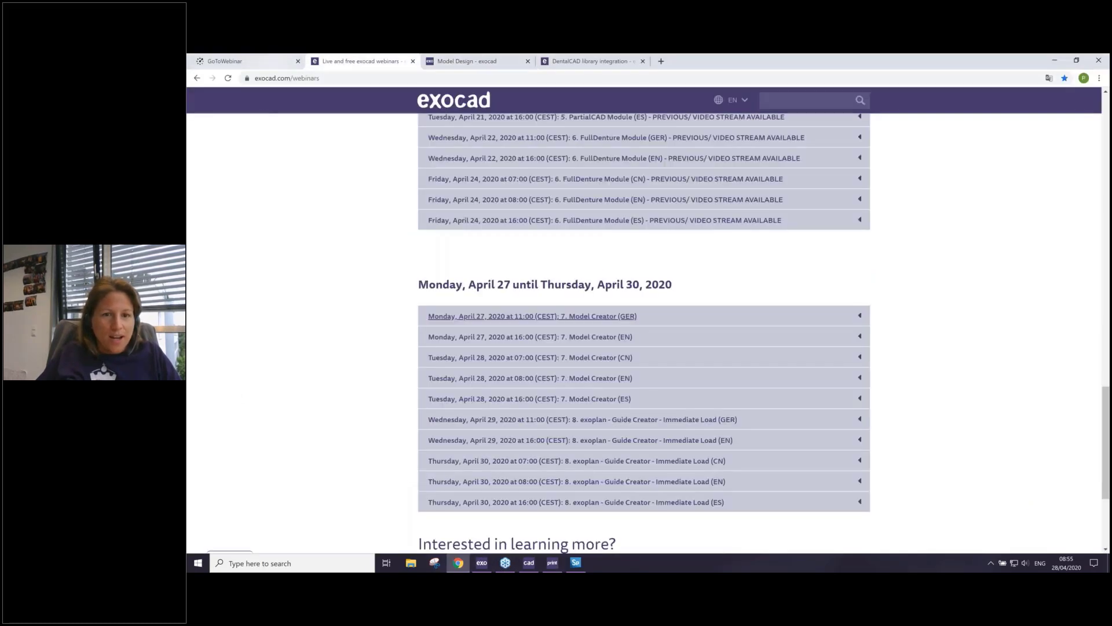
scroll(550, 318, "up", 3)
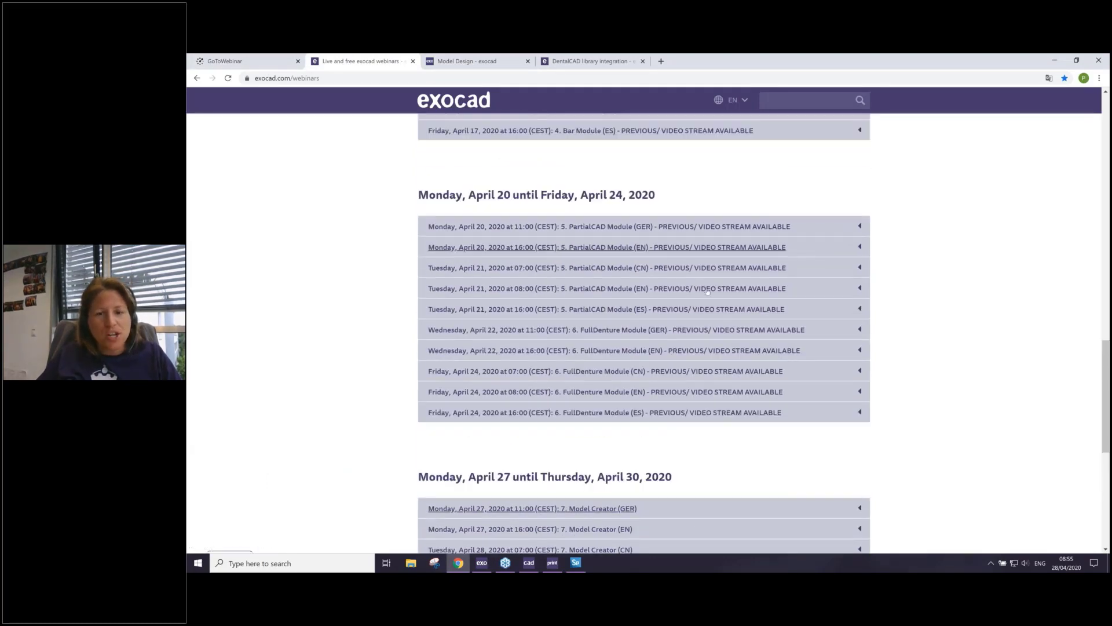
scroll(643, 260, "down", 2)
scroll(579, 339, "down", 2)
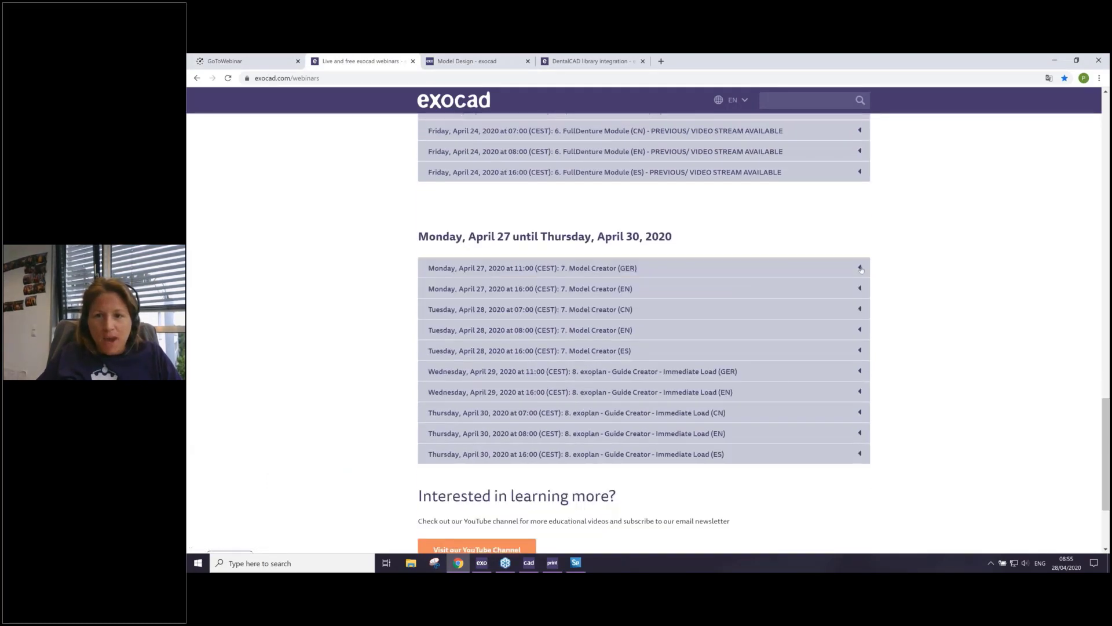
left_click(579, 267)
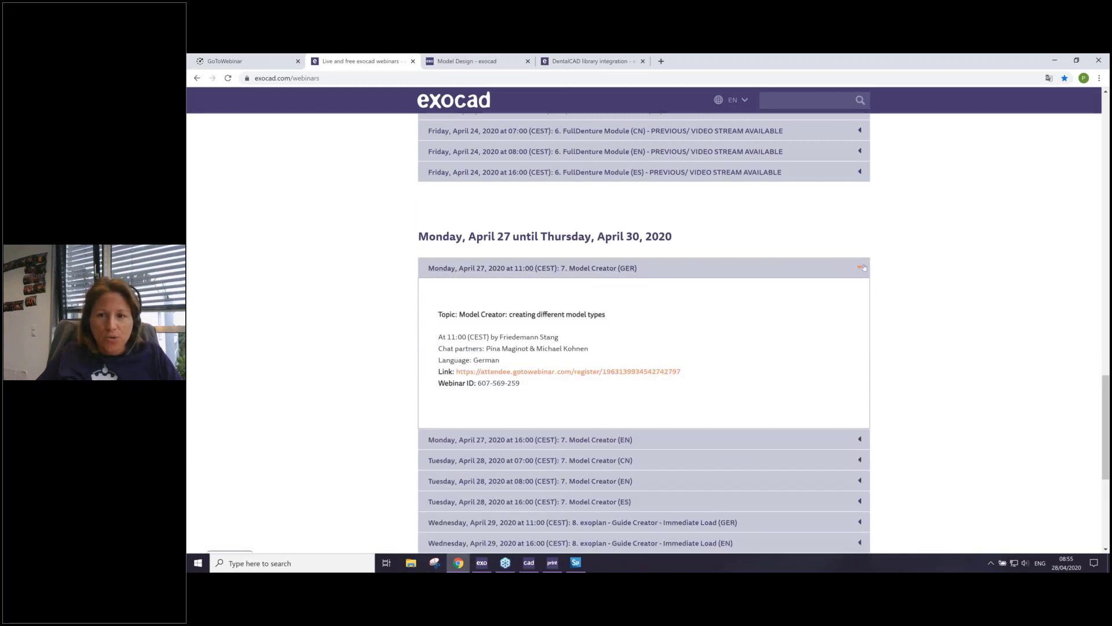
left_click(859, 268)
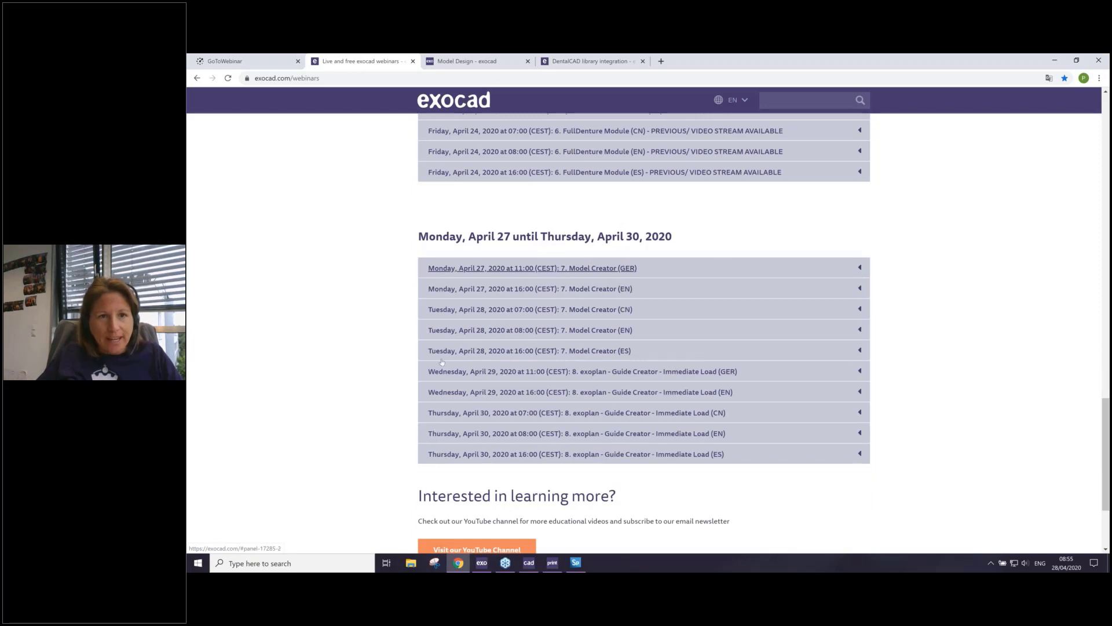
- Look over the Model Design wiki page's model parameter illustrations, and bring up the DentalCAD library integration page
left_click(467, 61)
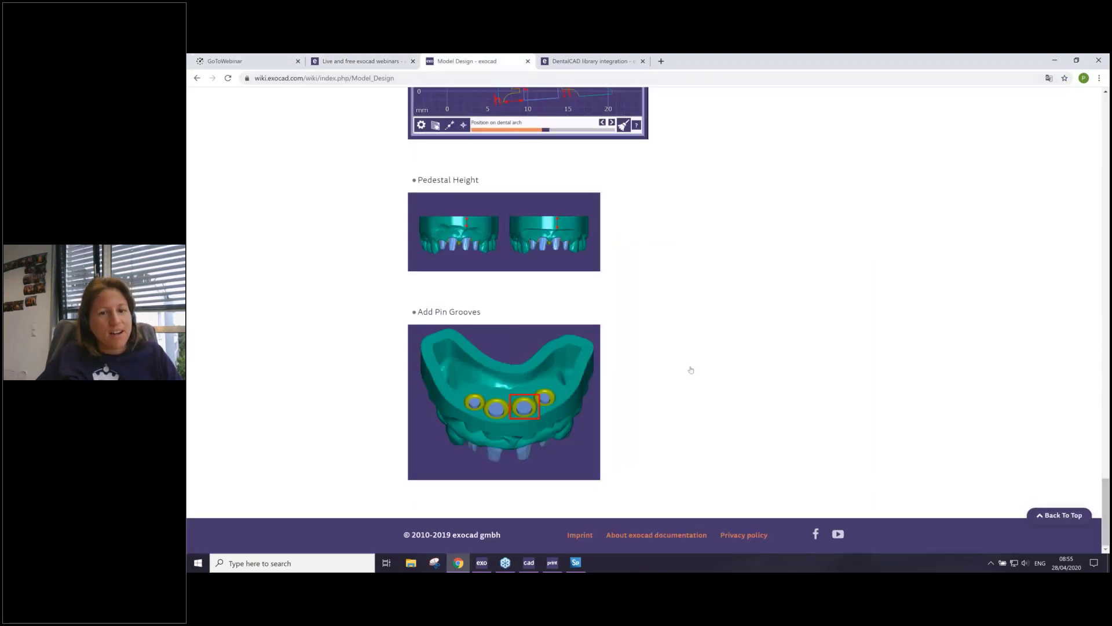
scroll(691, 370, "up", 3)
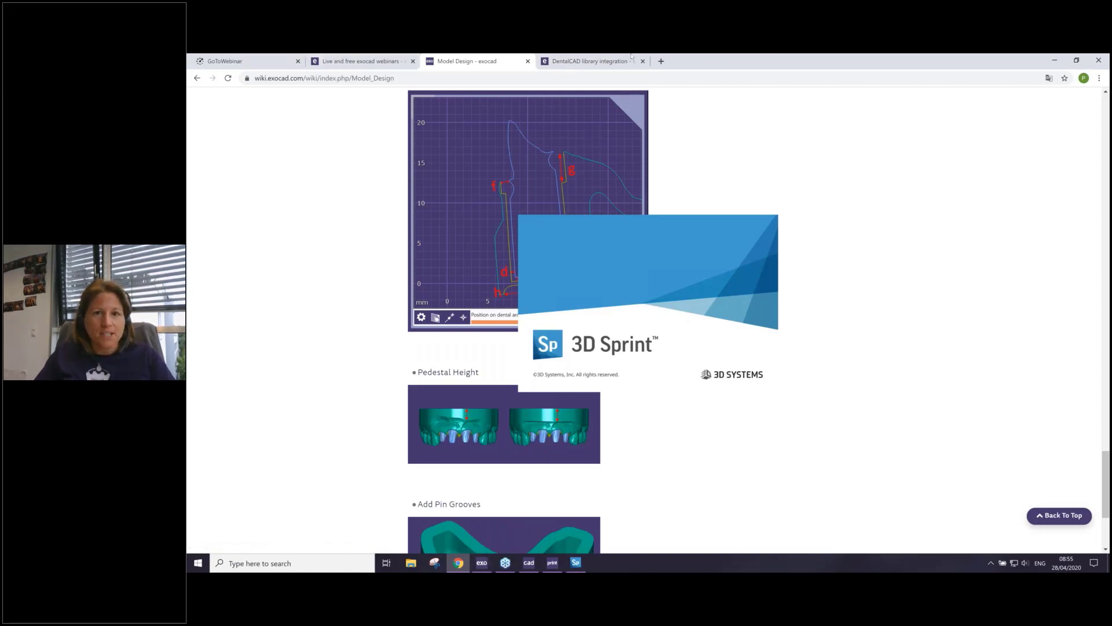
left_click(589, 61)
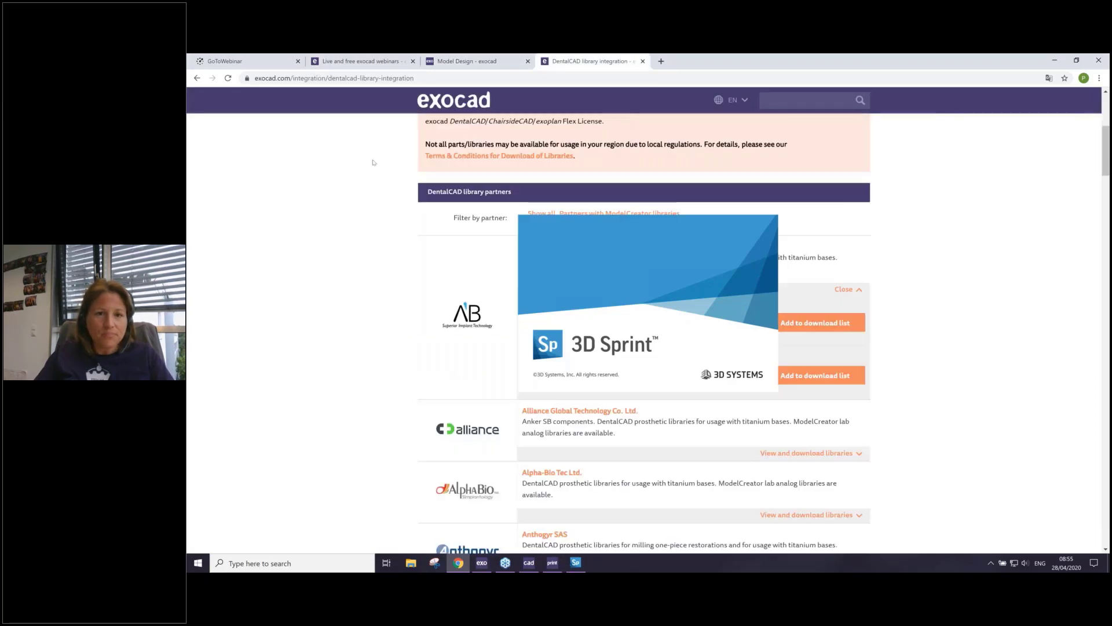
- Switch to 3D Sprint and acknowledge the printer setting message to let the transferred model parts import
left_click(574, 560)
right_click(574, 560)
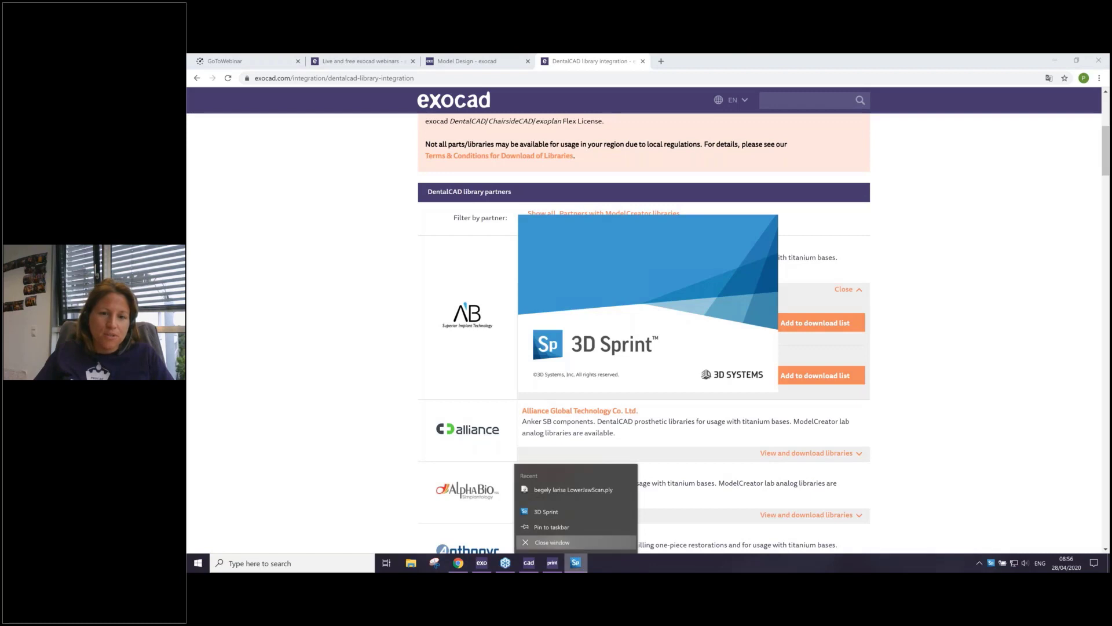
left_click(553, 544)
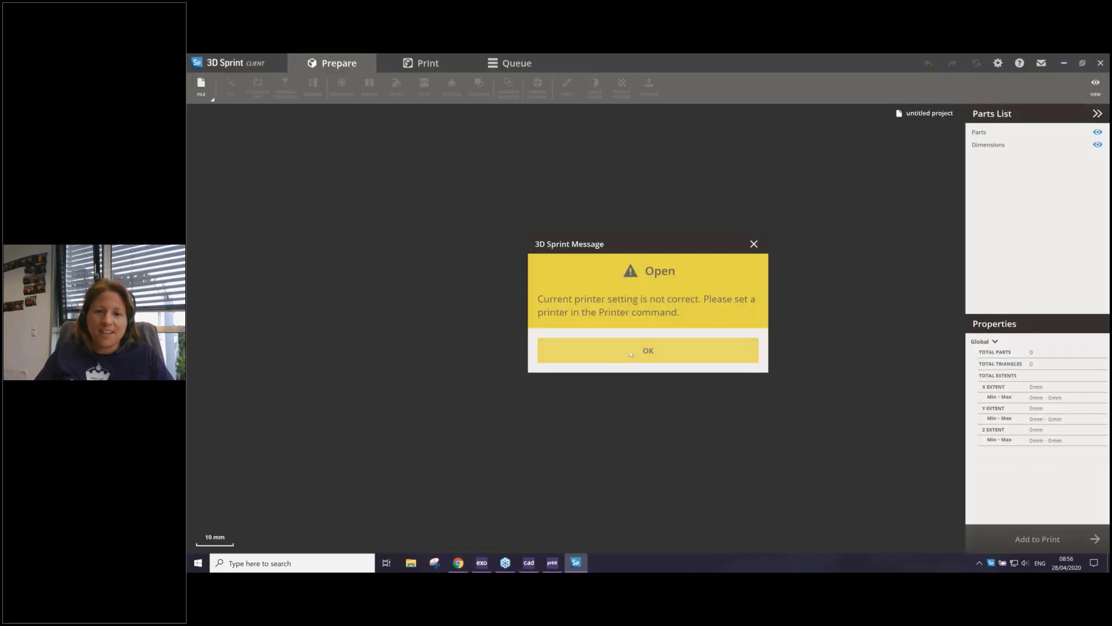
left_click(629, 354)
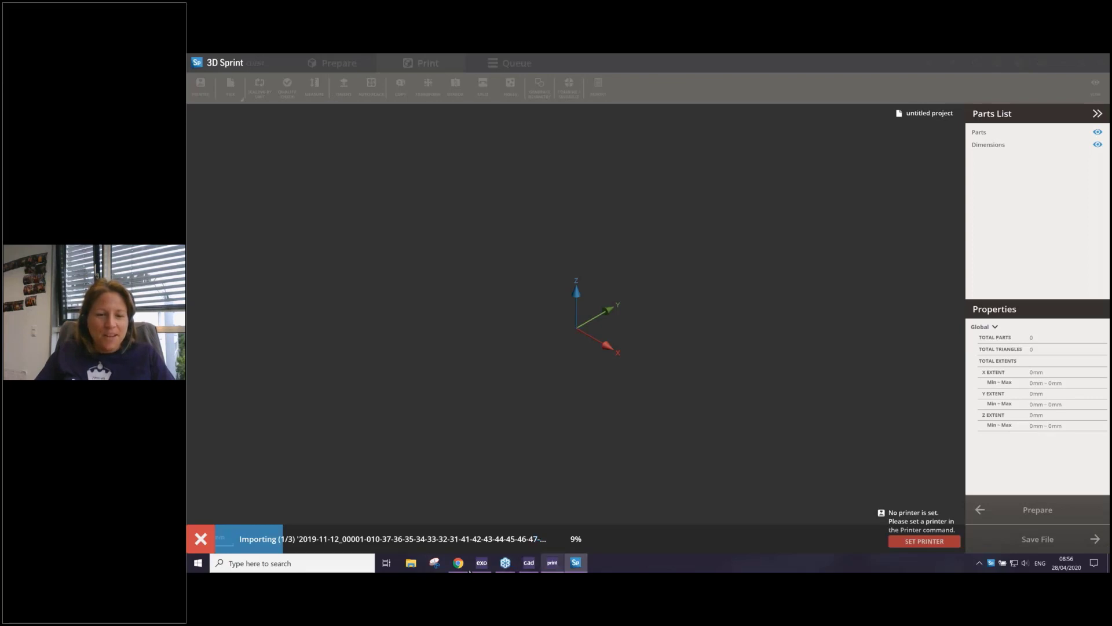
- Switch back to Chrome to show the DentalCAD library integration page with its library partners
left_click(459, 563)
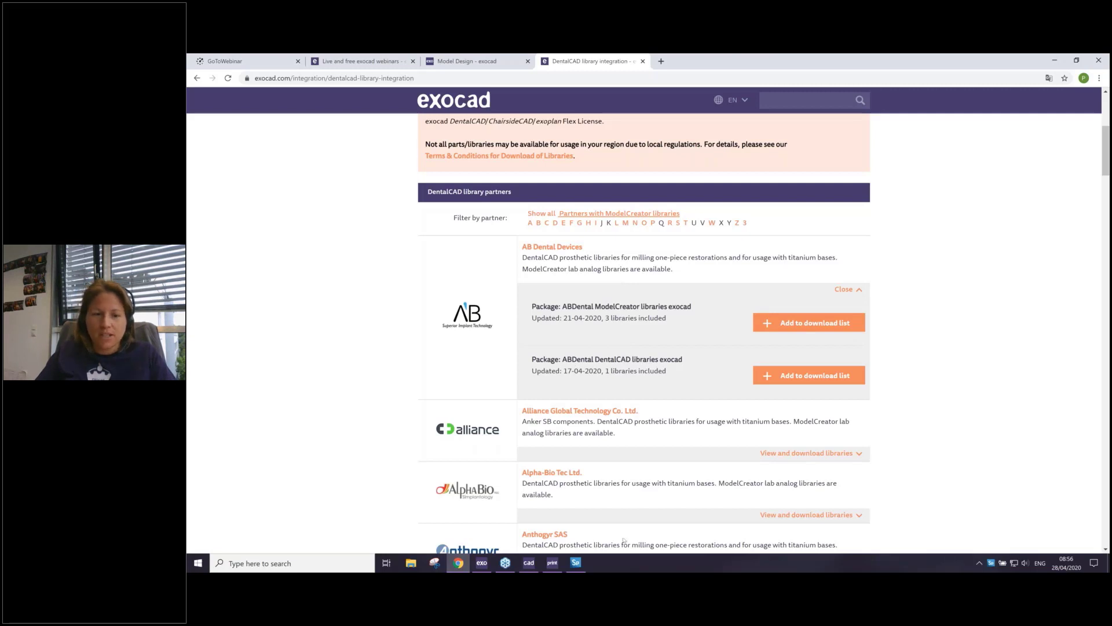
left_click(506, 563)
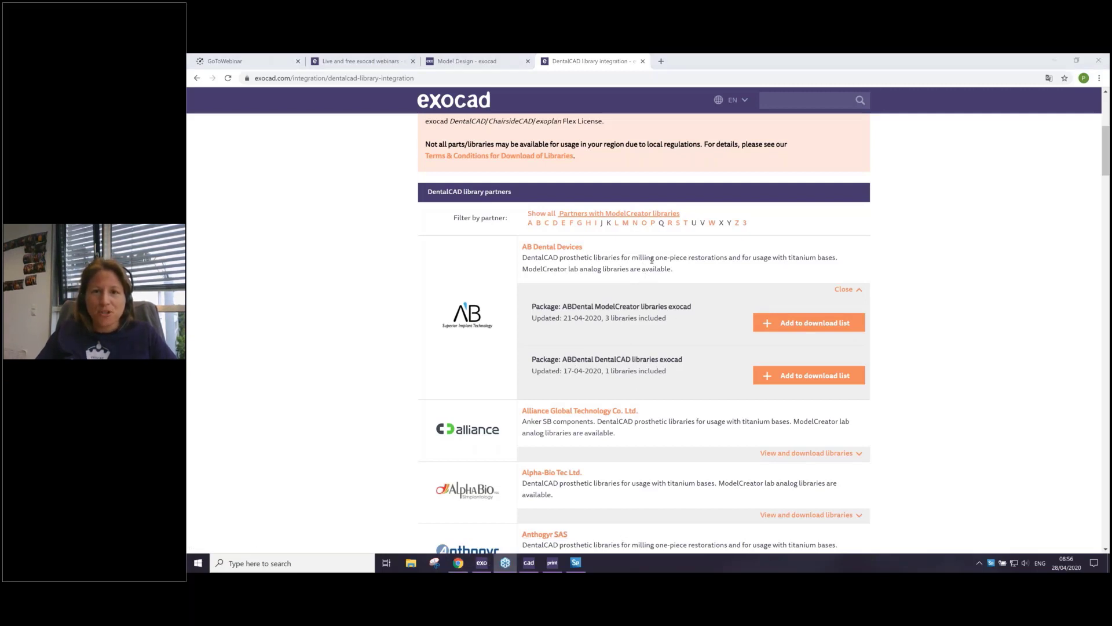